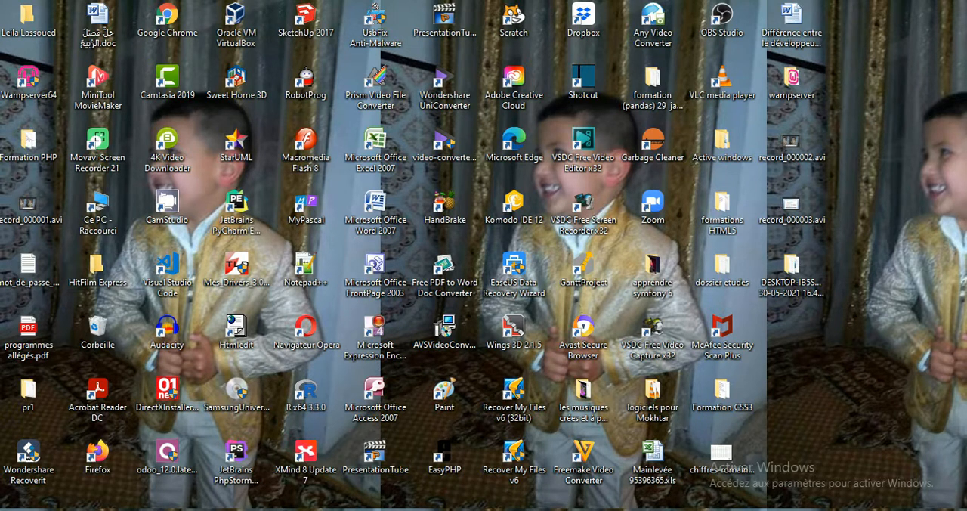
Step: Review the exam PDF through Partie II and the start of the database creation task, then minimise it
click(469, 509)
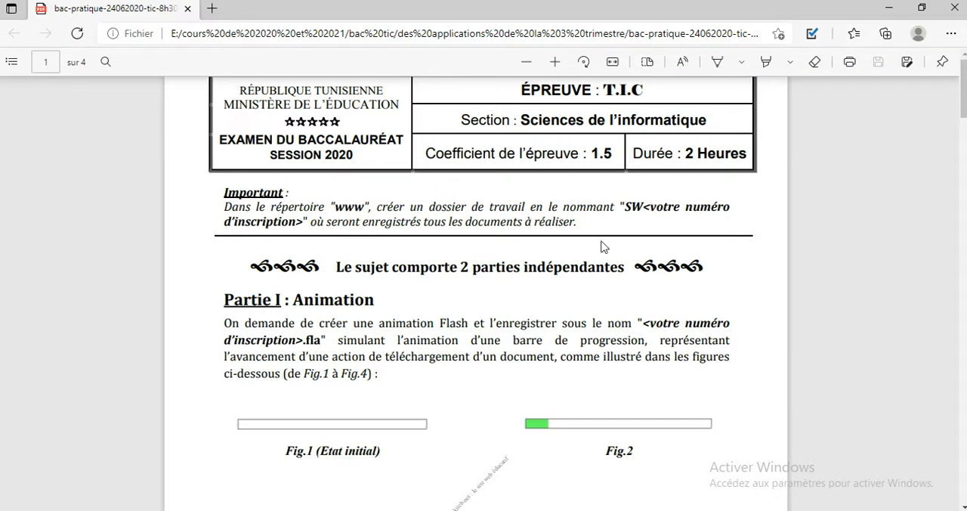
scroll(964, 95, down, 5)
scroll(476, 295, down, 4)
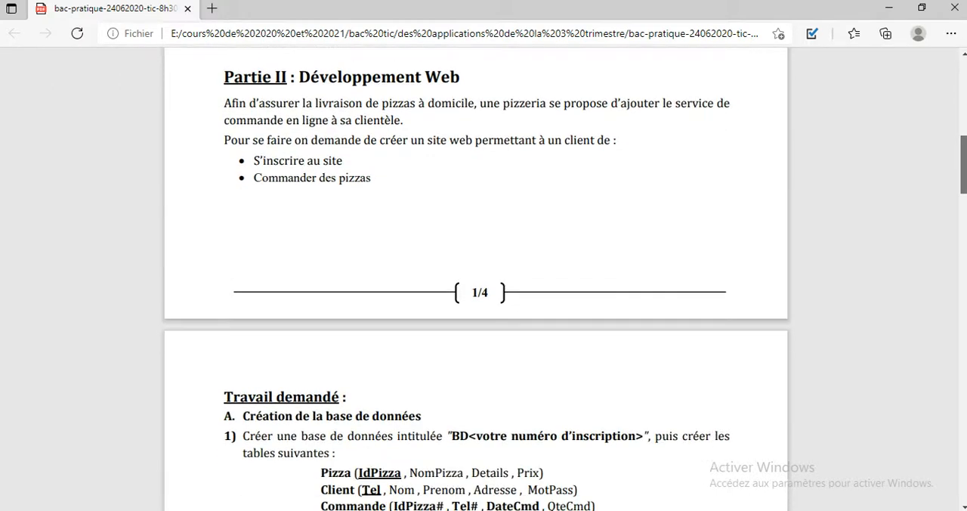
scroll(964, 198, down, 1)
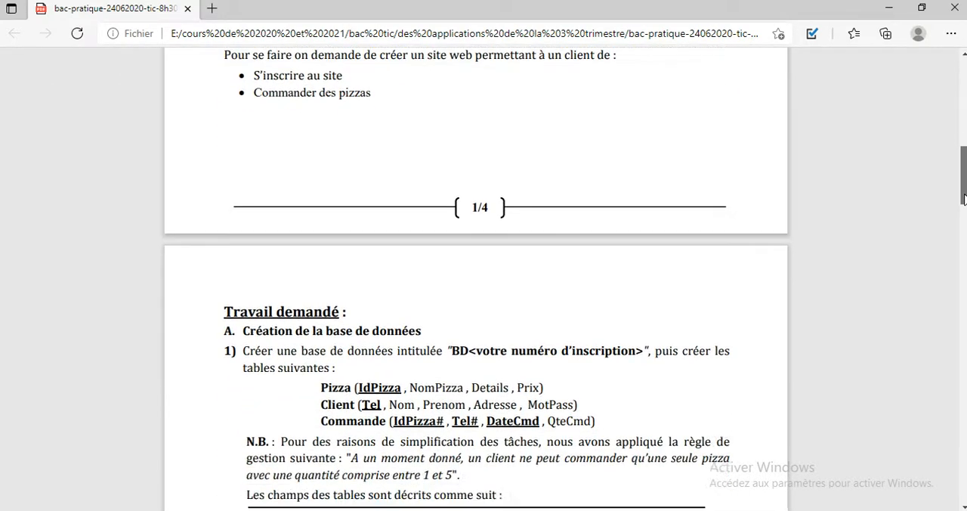
drag(964, 198, 965, 175)
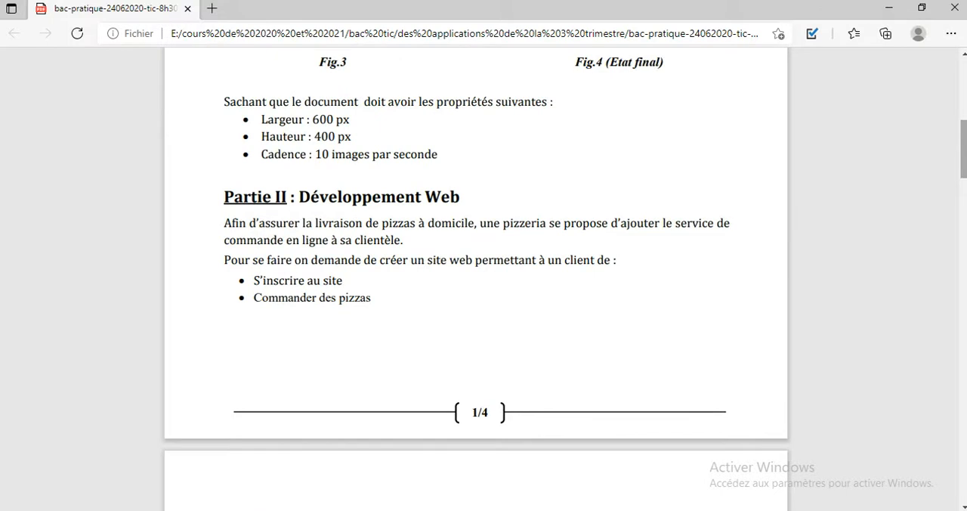
click(889, 7)
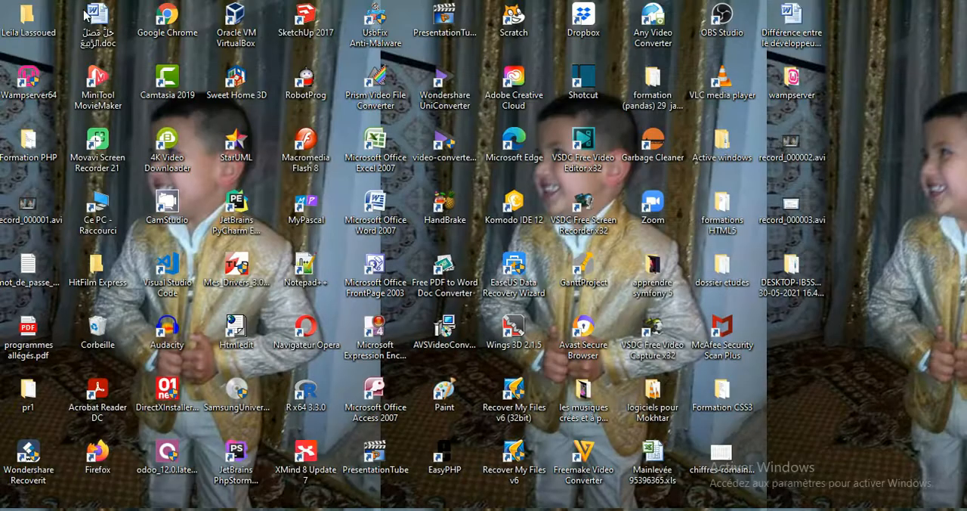
Step: Launch WampServer and start its services
double_click(41, 74)
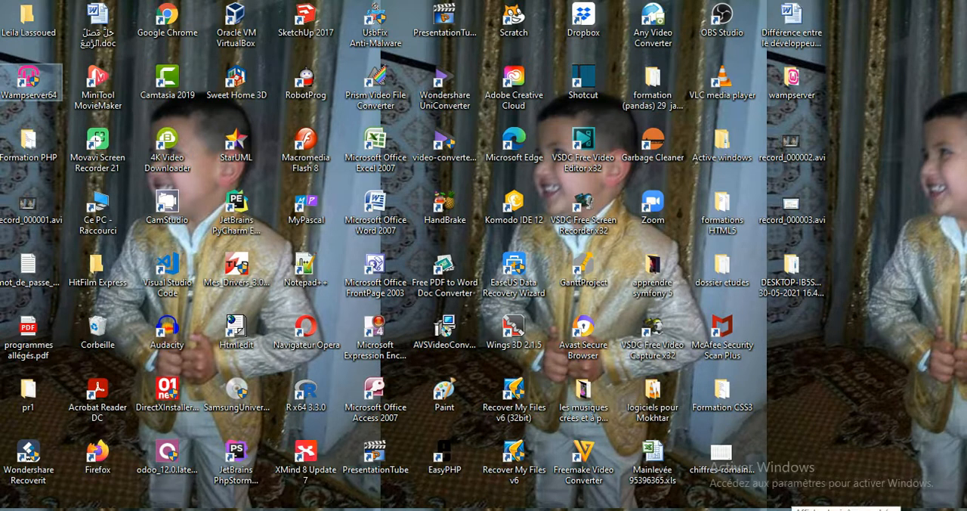
click(792, 510)
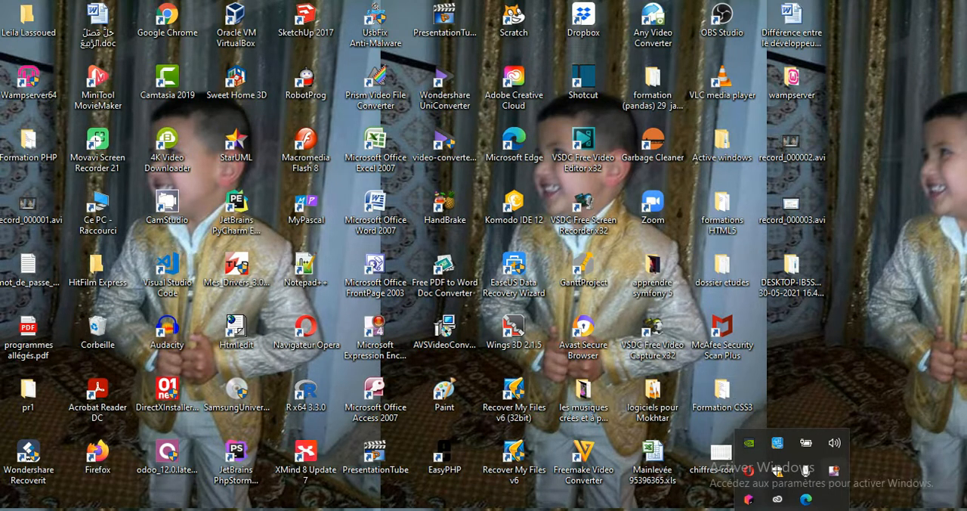
click(831, 500)
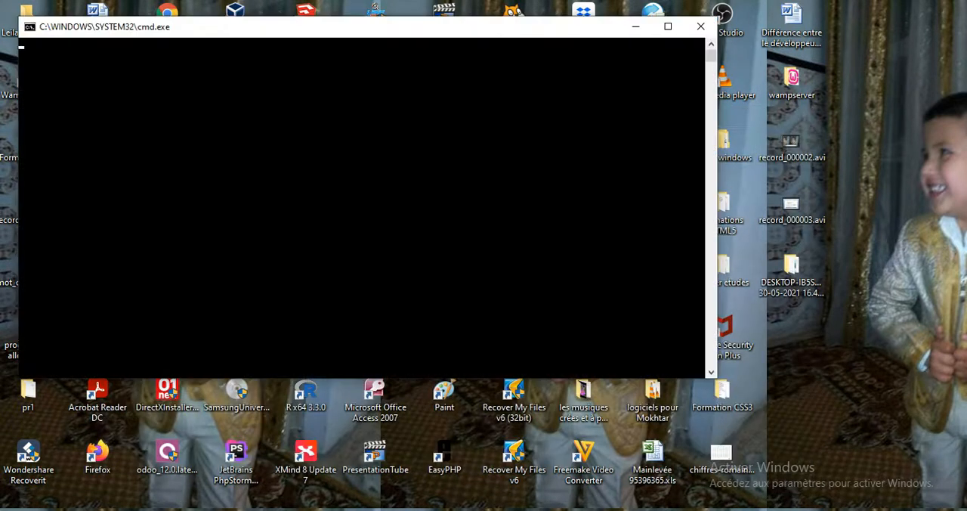
click(839, 510)
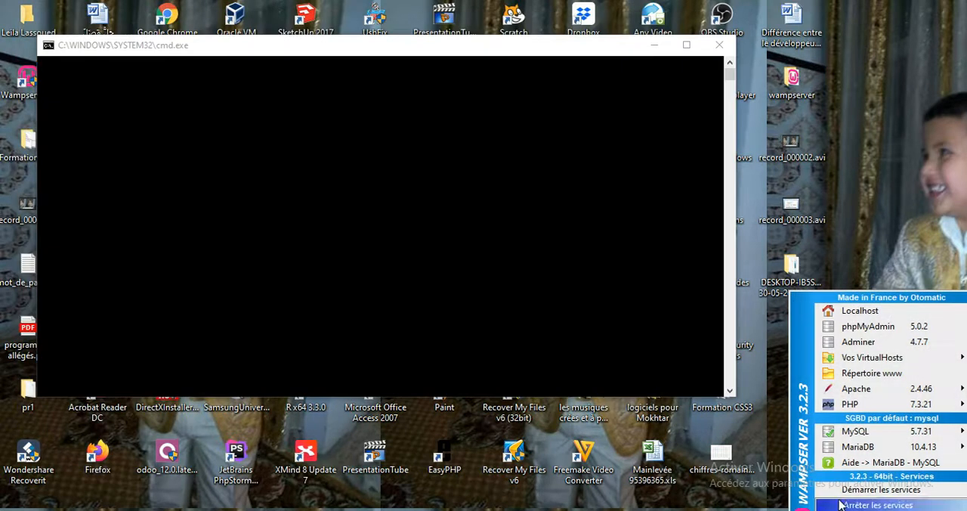
click(846, 490)
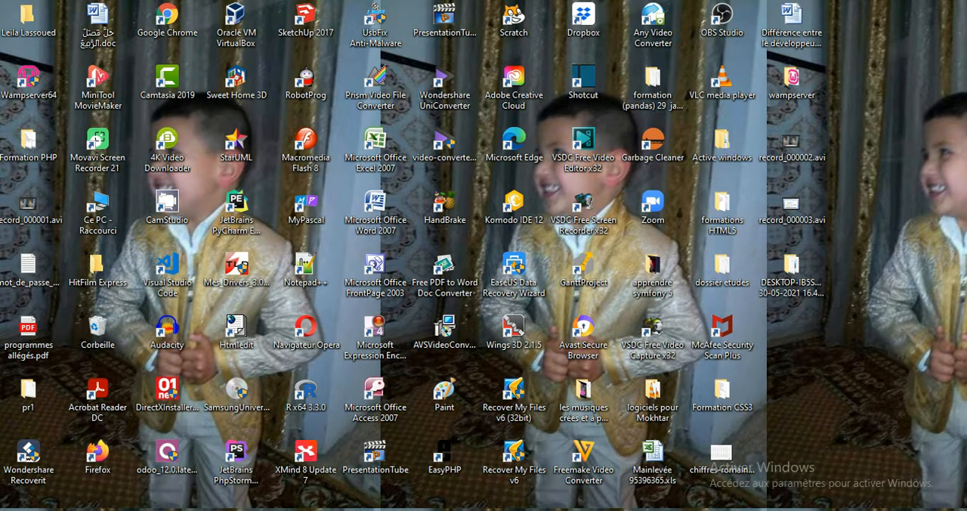
Step: Open phpMyAdmin 5.0.2 from WampServer
right_click(790, 510)
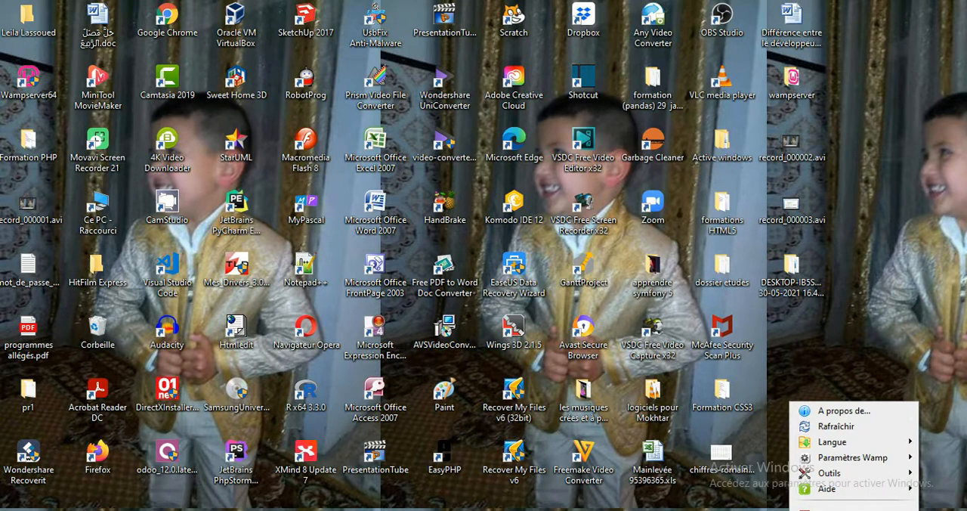
click(790, 510)
click(790, 510)
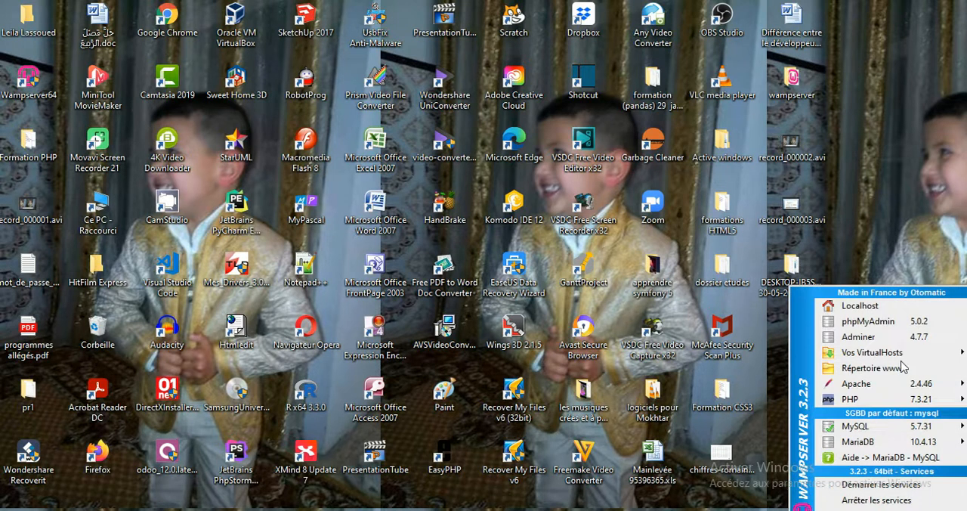
click(893, 323)
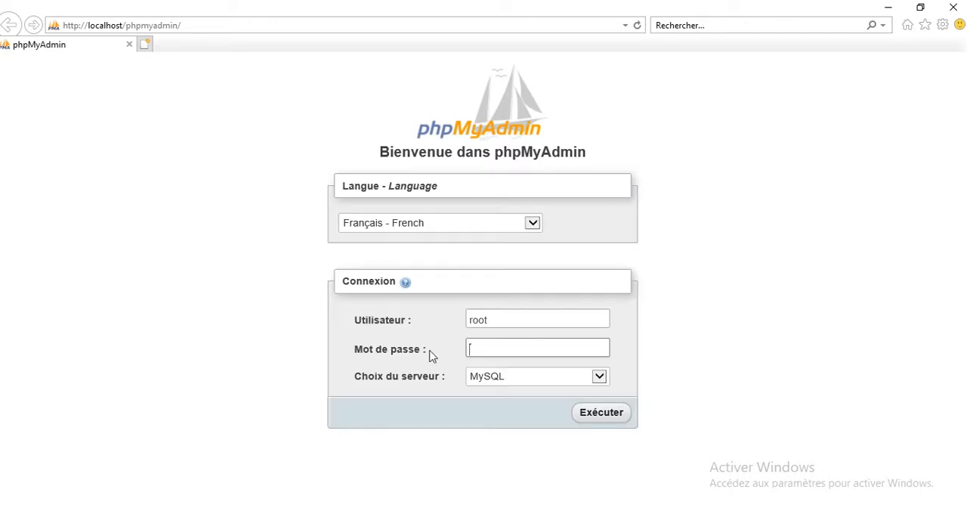
Step: Log in to phpMyAdmin as root on the MySQL server
click(477, 323)
double_click(485, 326)
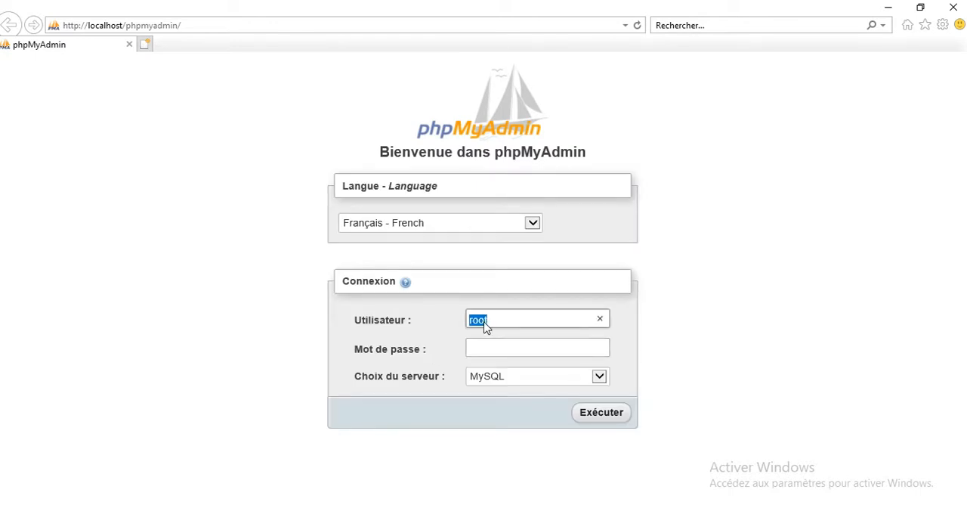
click(481, 353)
click(602, 416)
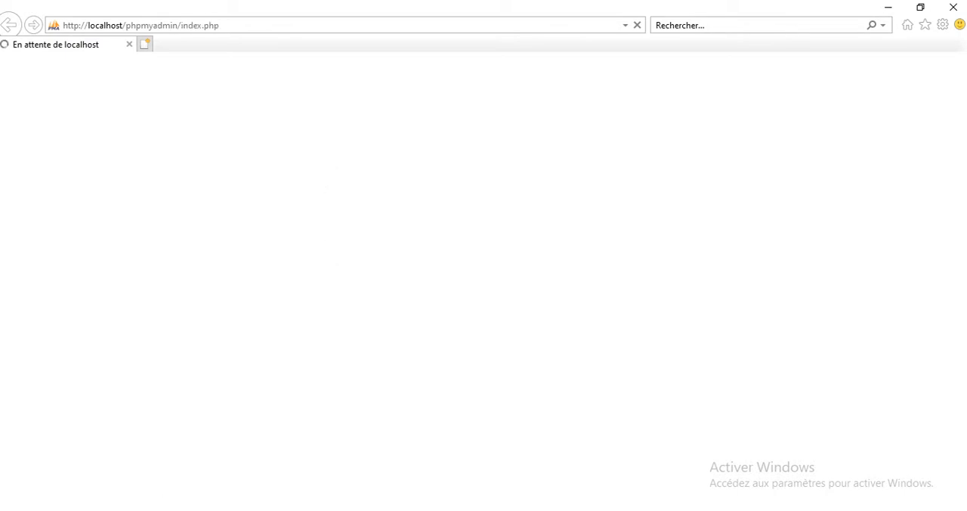
Step: Check the WampServer status and examine its phpMyAdmin, virtual hosts and PHP entries
click(792, 510)
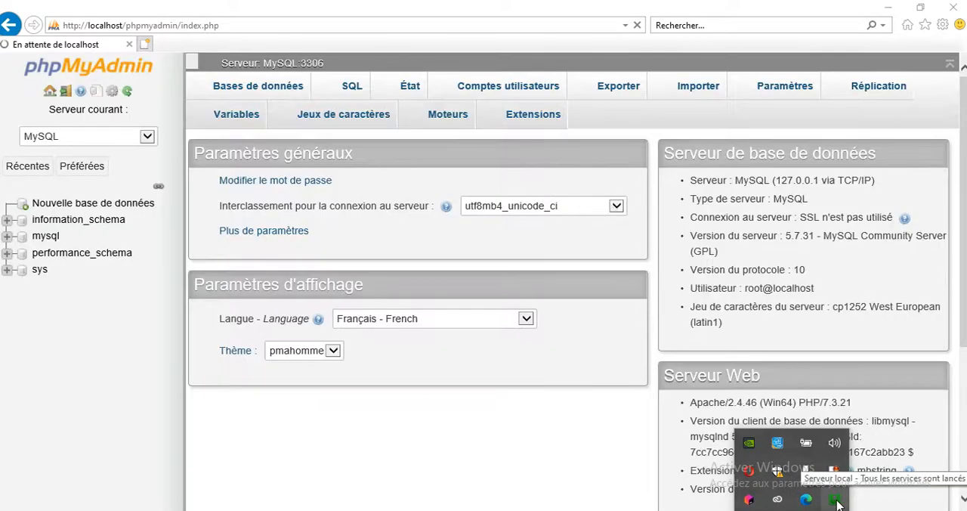
right_click(836, 502)
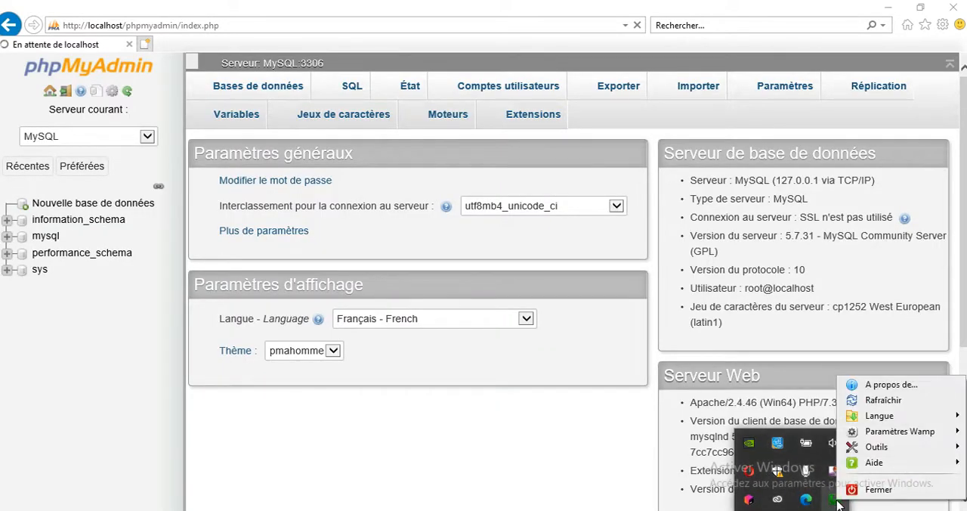
click(837, 503)
click(837, 502)
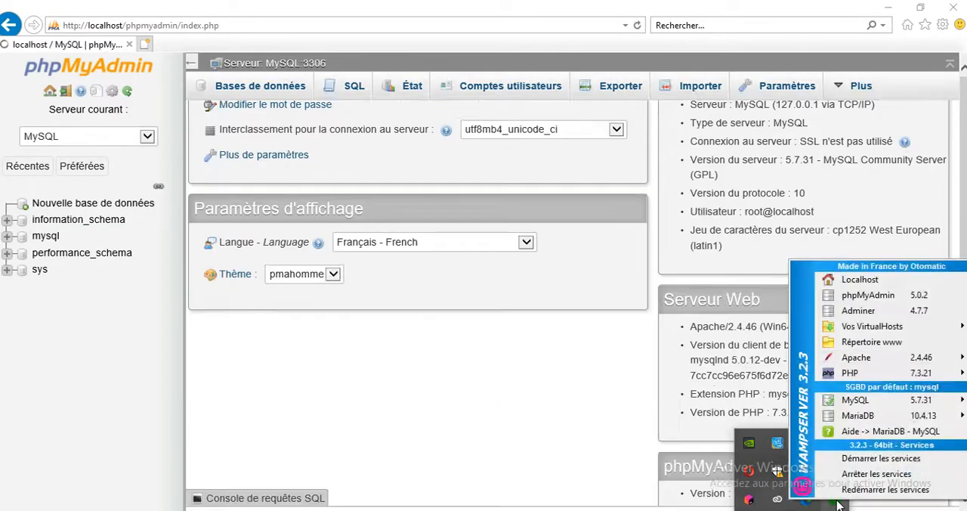
mouse_move(935, 336)
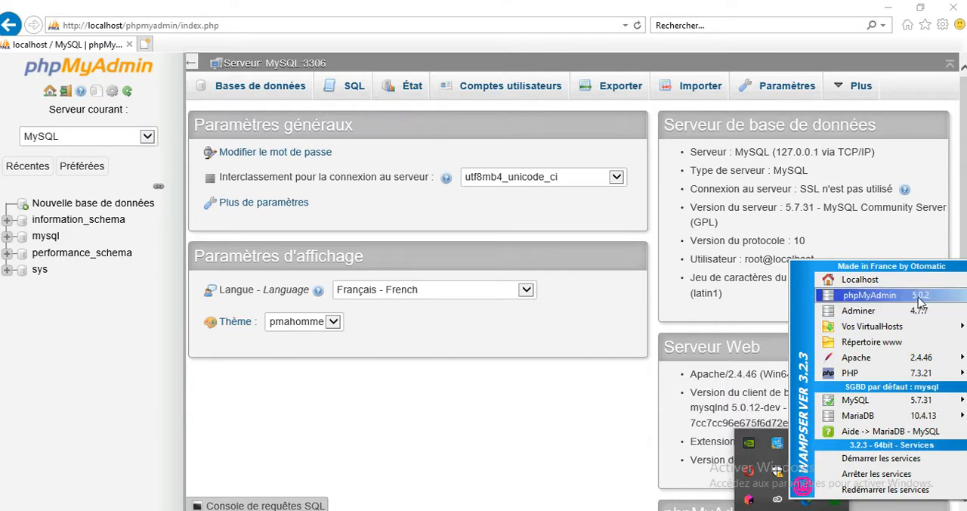
mouse_move(914, 376)
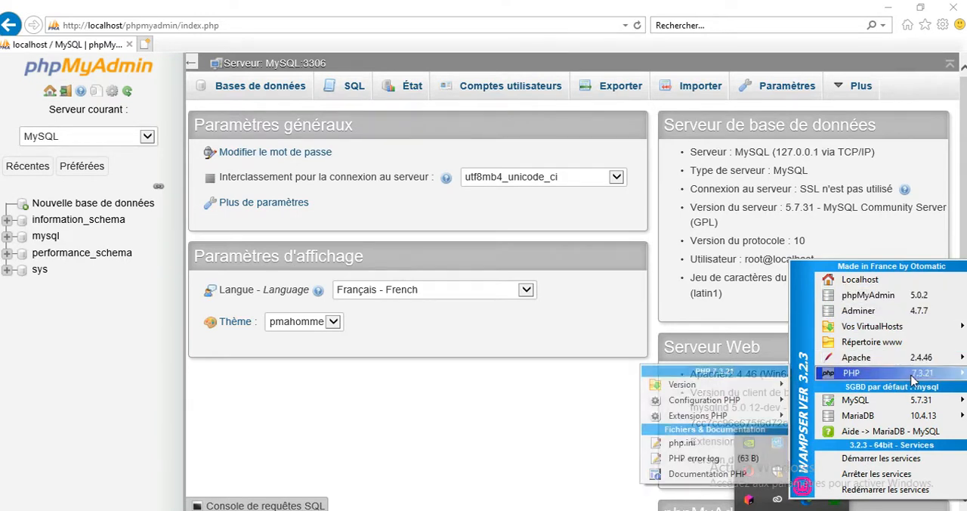
click(547, 385)
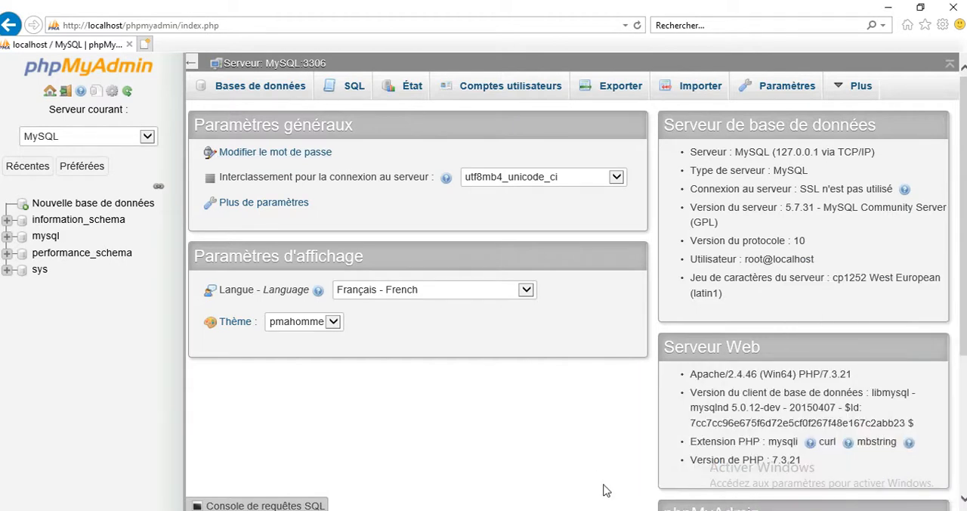
Step: Switch to the exam PDF and read the Partie II web task, the required tables and the field descriptions
click(643, 510)
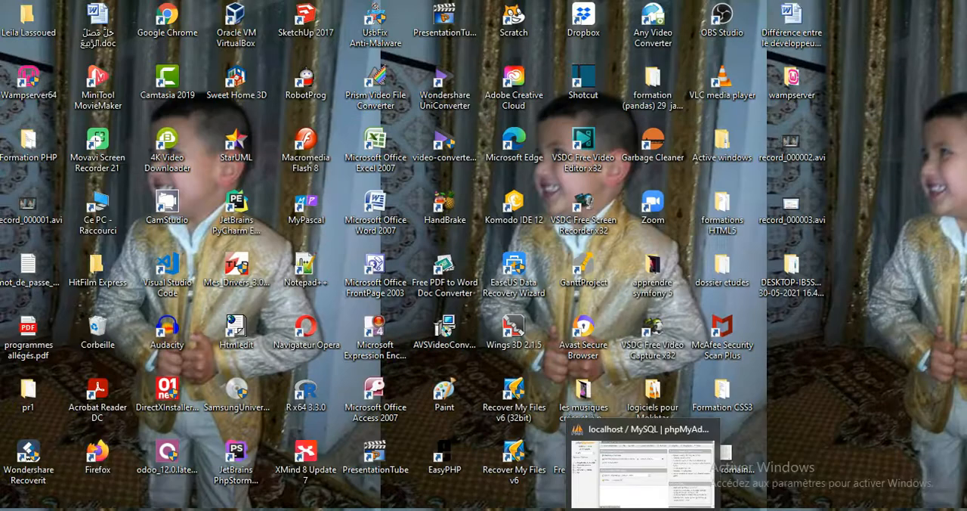
click(644, 510)
click(505, 510)
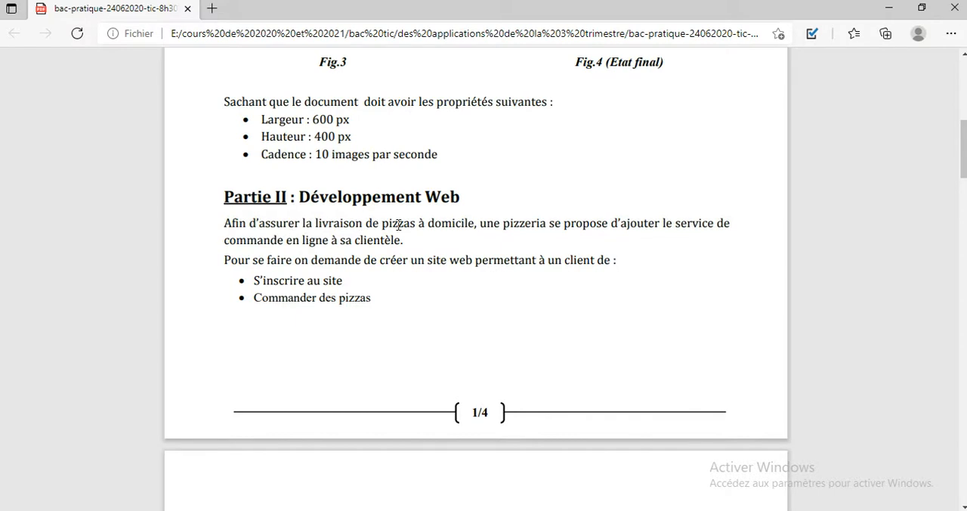
scroll(399, 225, up, 5)
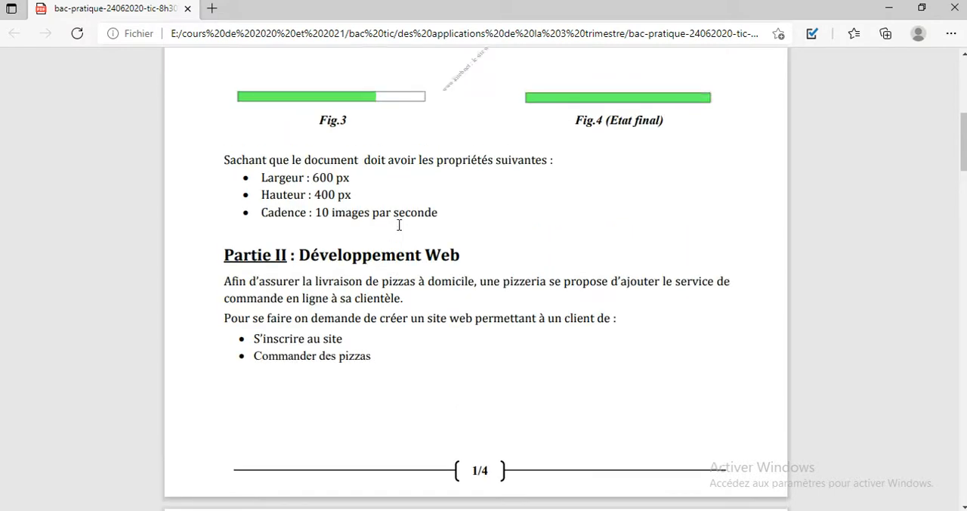
scroll(399, 225, down, 7)
scroll(399, 225, up, 3)
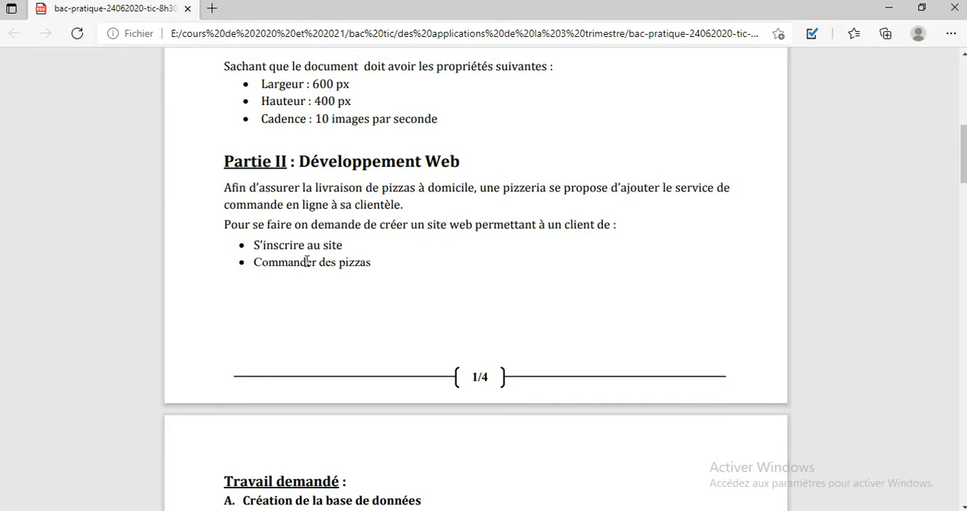
scroll(307, 262, down, 4)
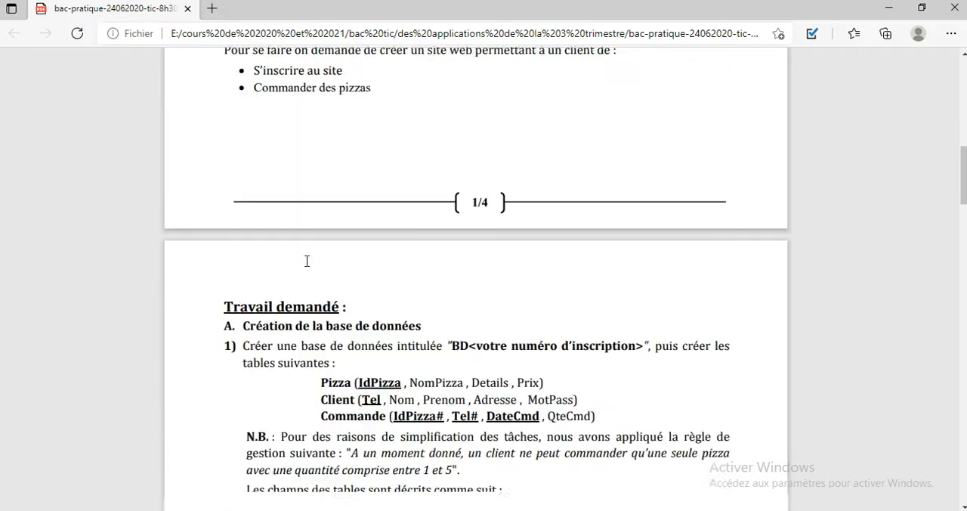
scroll(307, 262, down, 2)
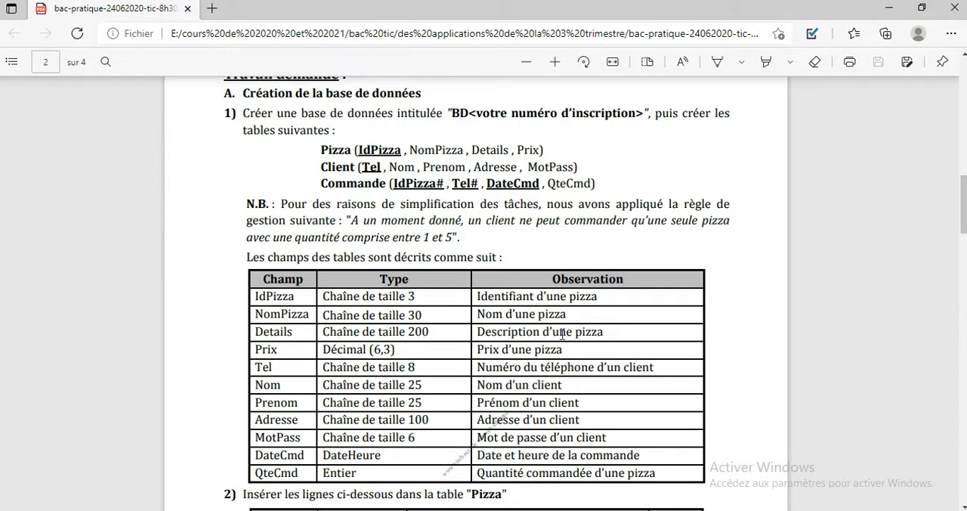
Step: Restore the exam PDF and phpMyAdmin windows to a smaller size and arrange them side by side
double_click(730, 8)
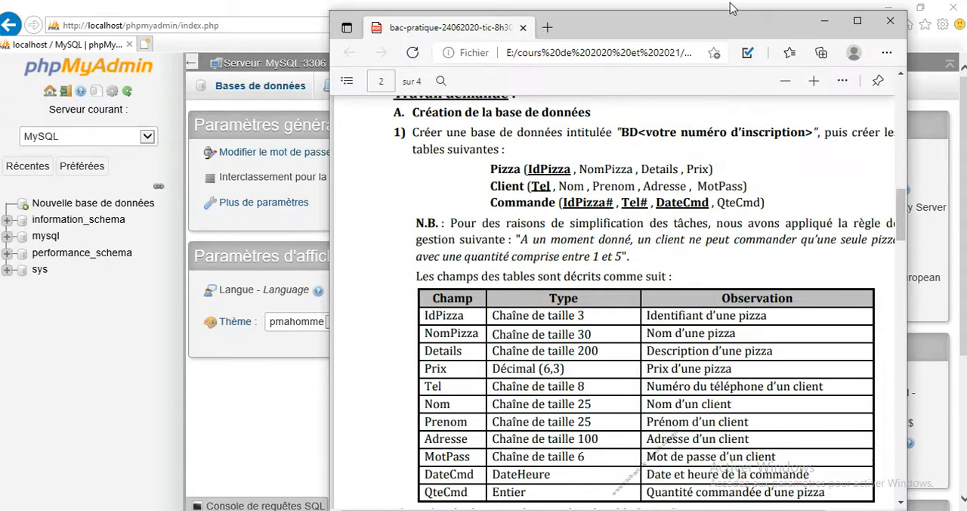
click(329, 9)
double_click(330, 9)
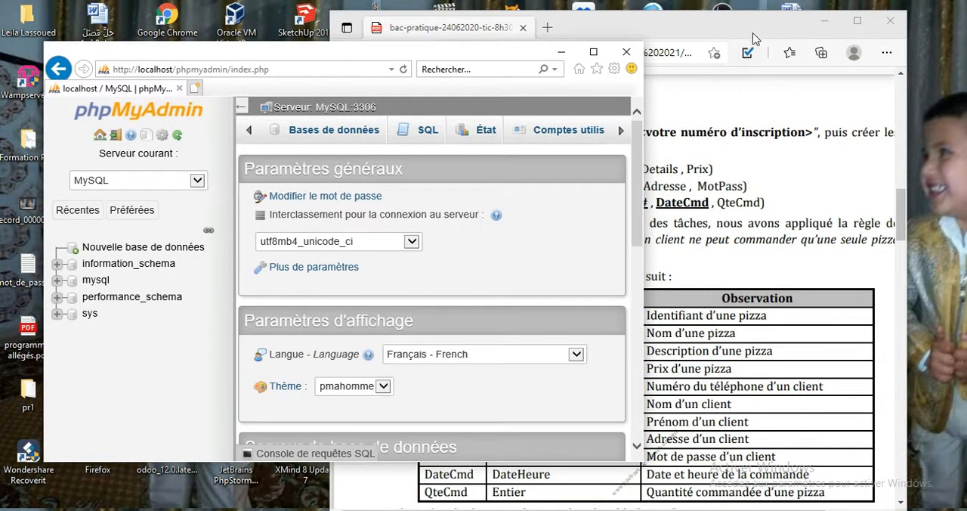
drag(752, 26, 809, 19)
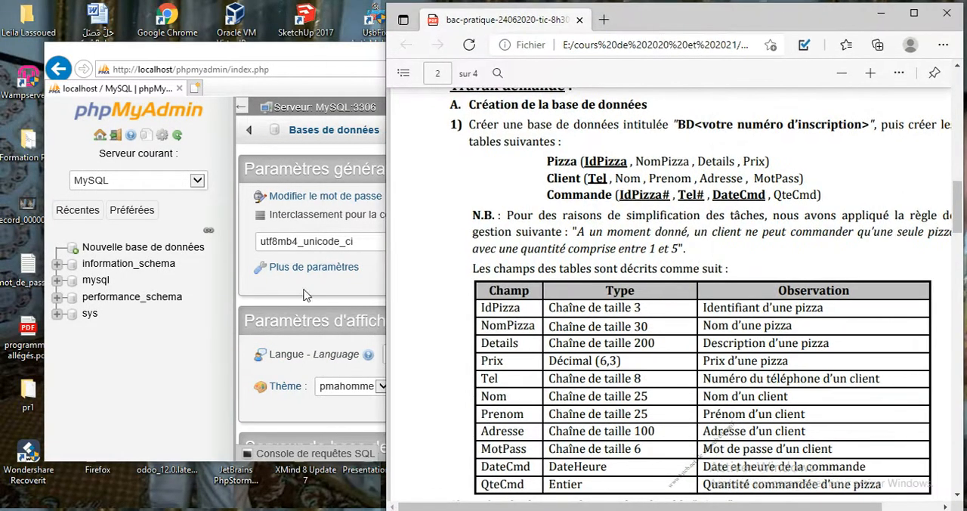
click(199, 362)
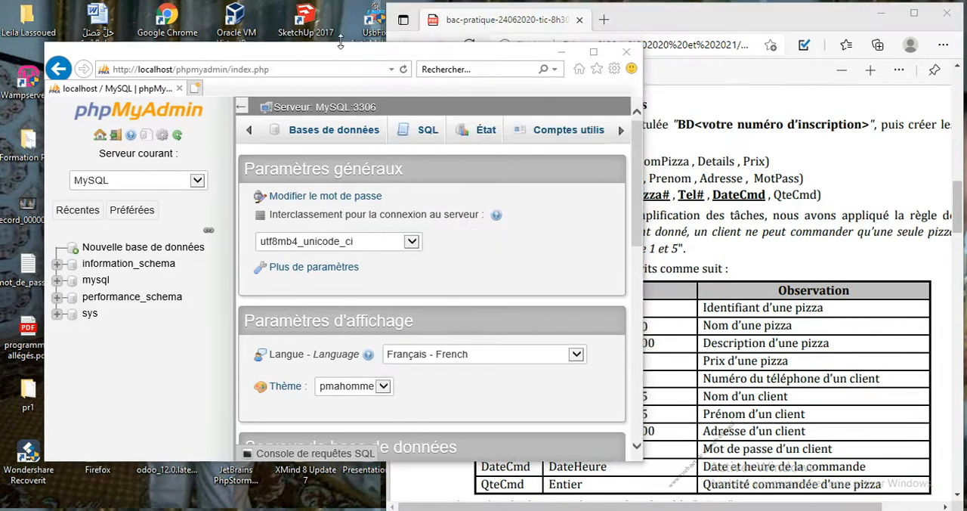
drag(341, 44, 294, 9)
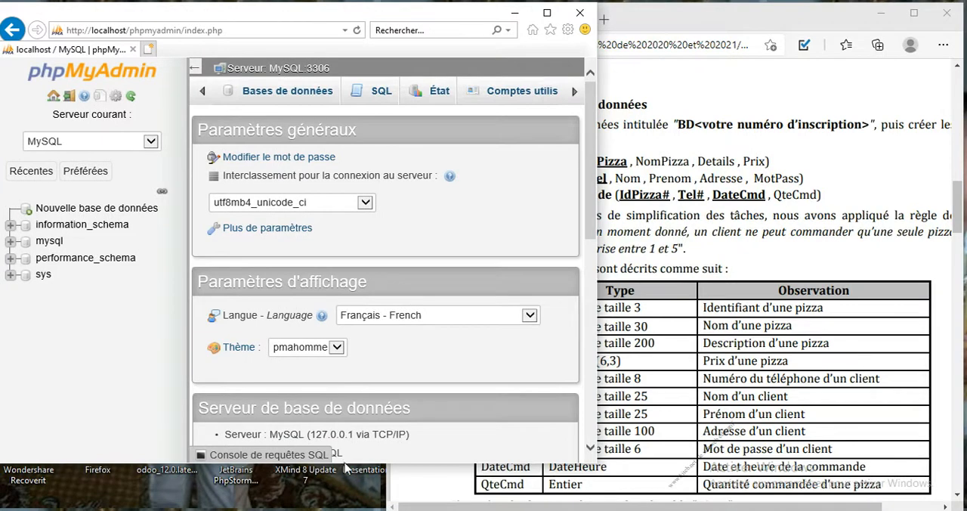
drag(350, 401, 594, 129)
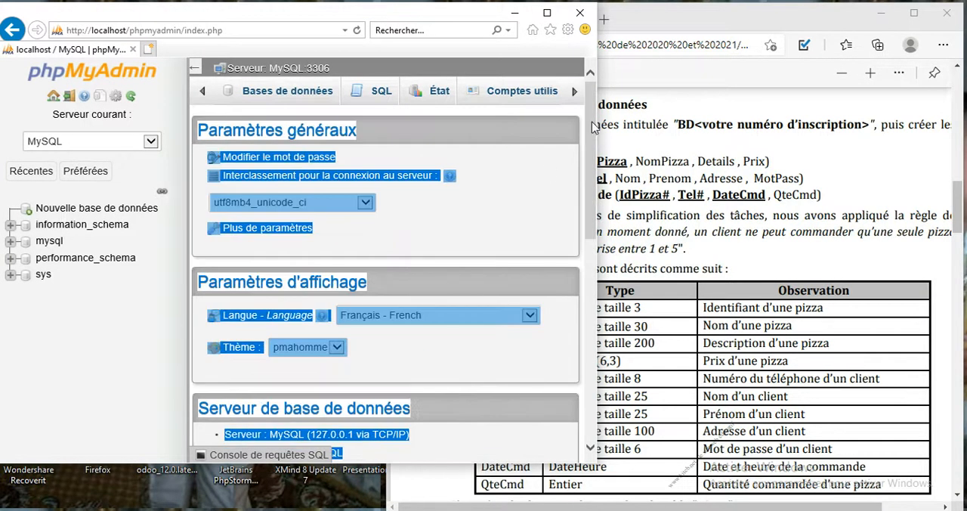
click(550, 172)
Step: Create a new database named bd123456 with the latin1_swedish_ci collation
click(301, 99)
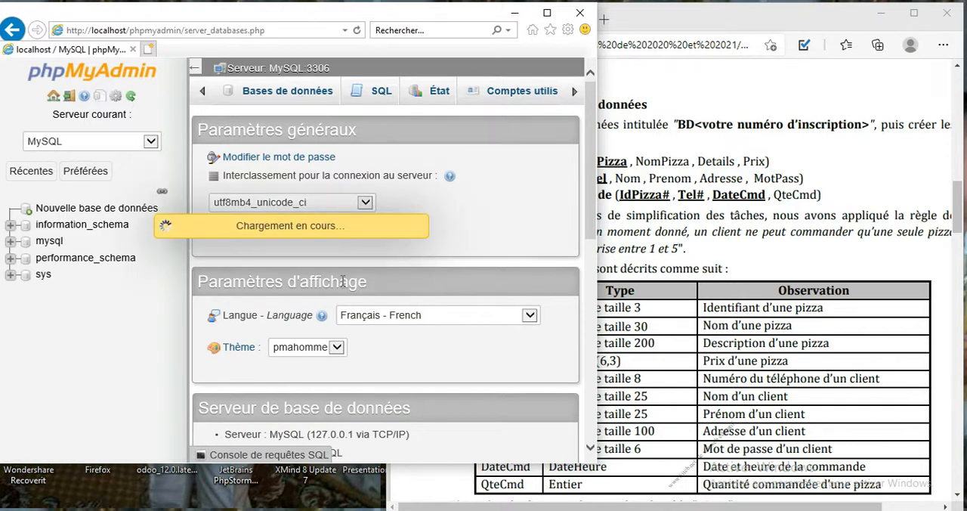
click(300, 202)
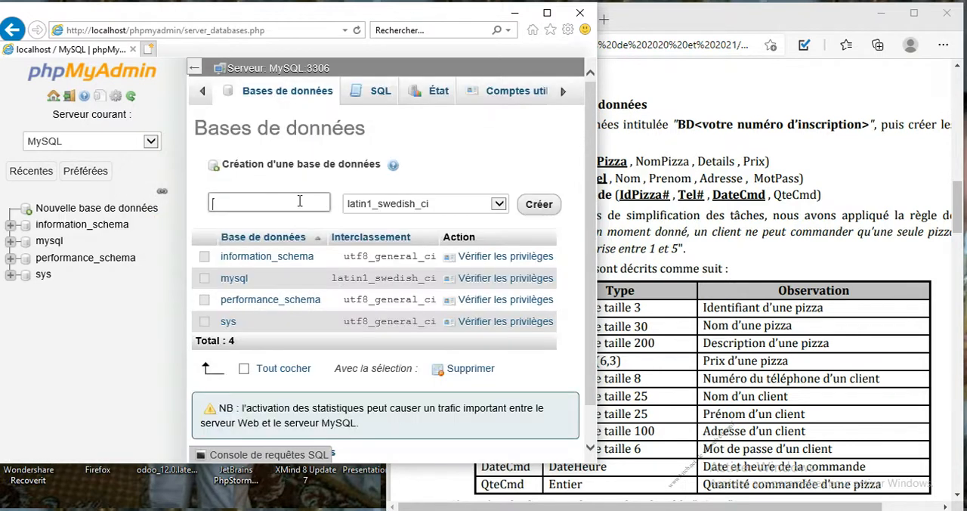
text(bd123456)
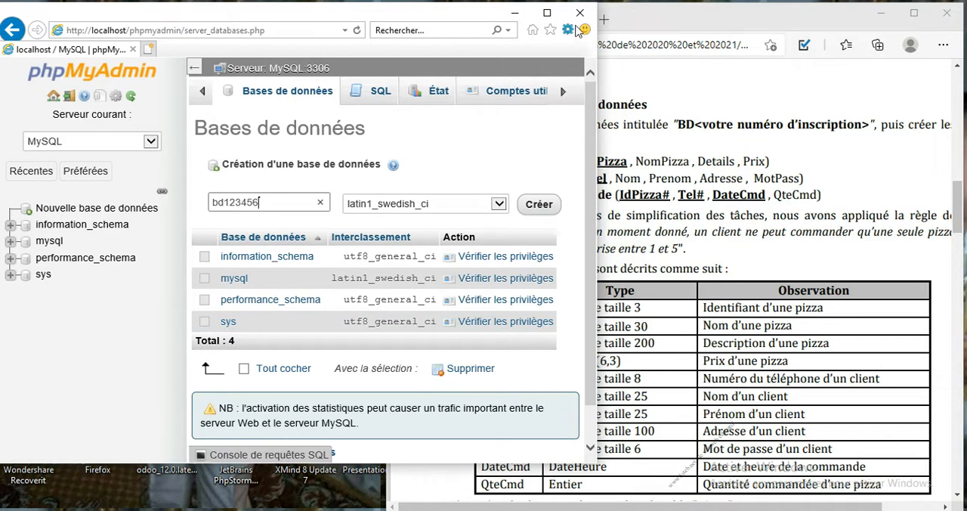
click(546, 206)
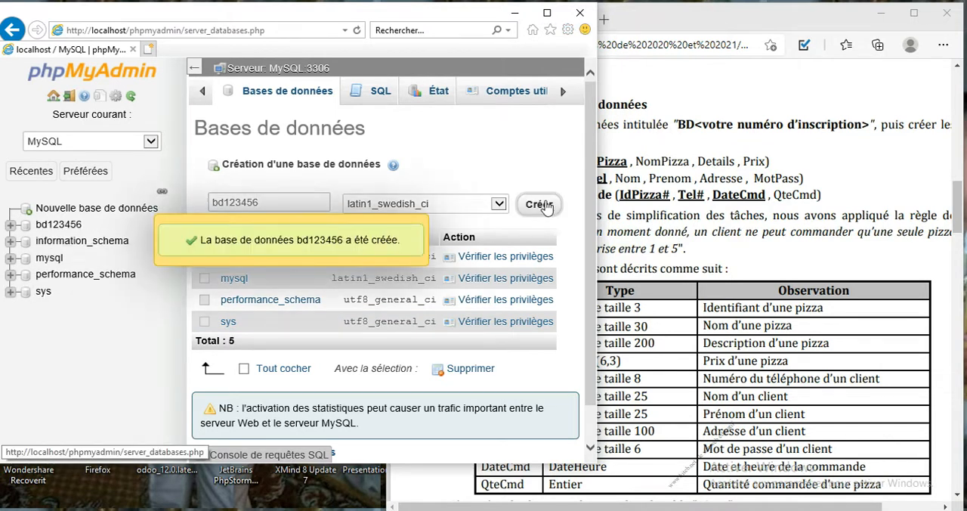
Step: Start a new table named pizza with 4 columns in the bd123456 database
click(59, 226)
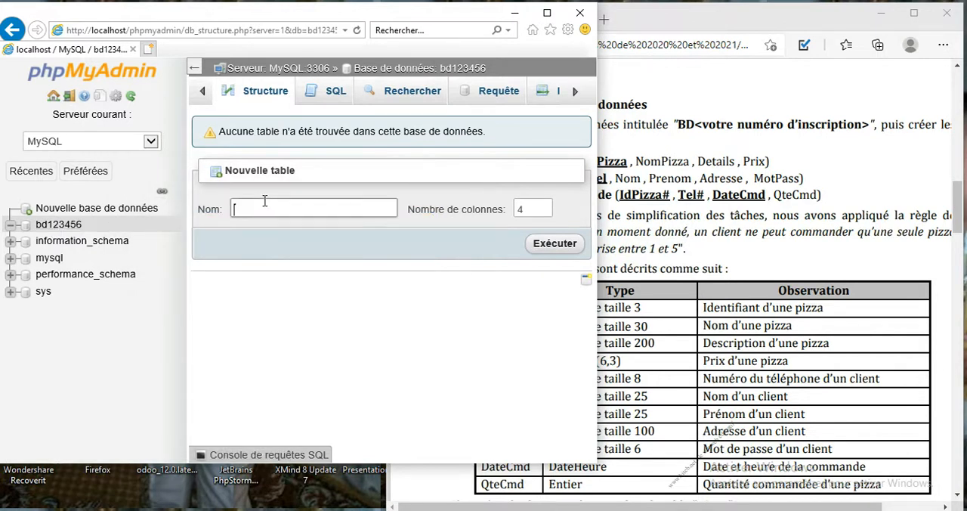
key(alt+Tab)
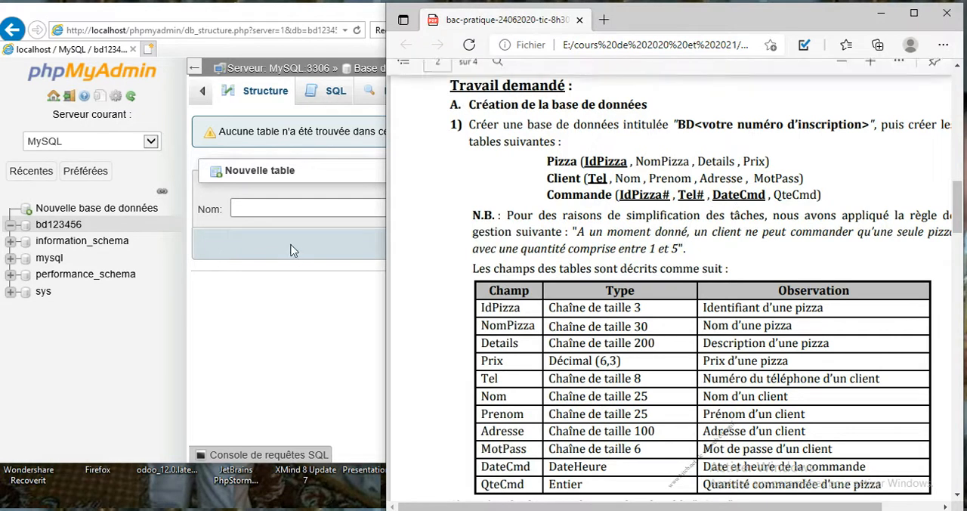
click(288, 212)
text(pizza)
key(Tab)
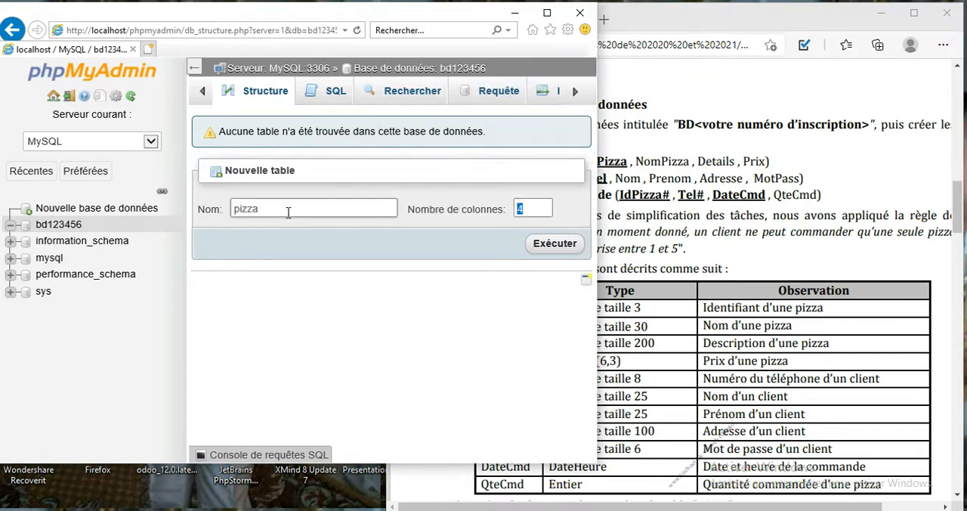
key(Return)
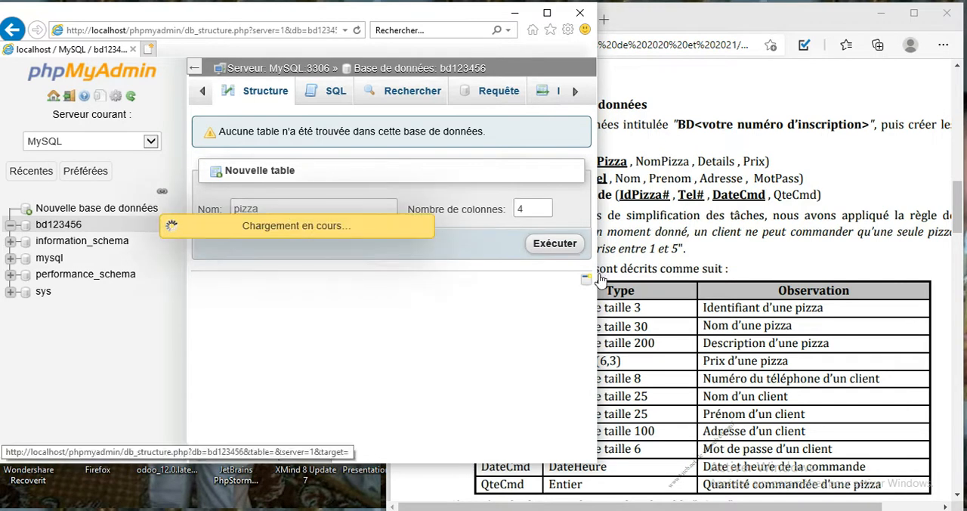
Step: Narrow the exam PDF window to uncover the table form, and define the first column as idpizza, VARCHAR of length 3
click(638, 270)
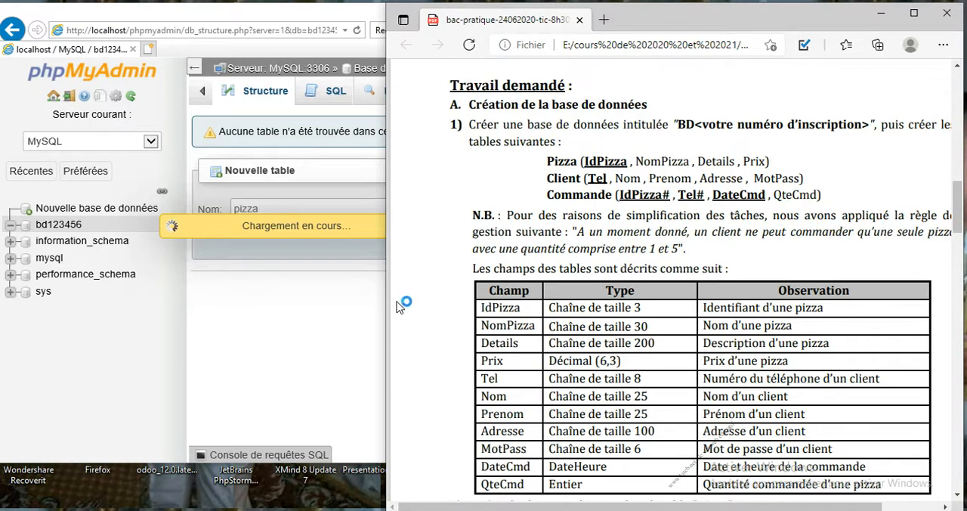
drag(387, 301, 538, 291)
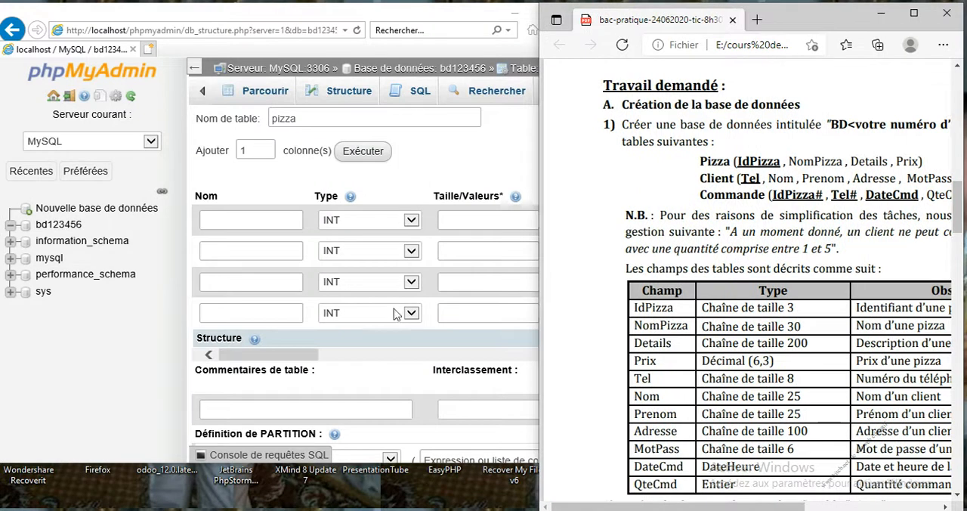
click(284, 222)
text(I)
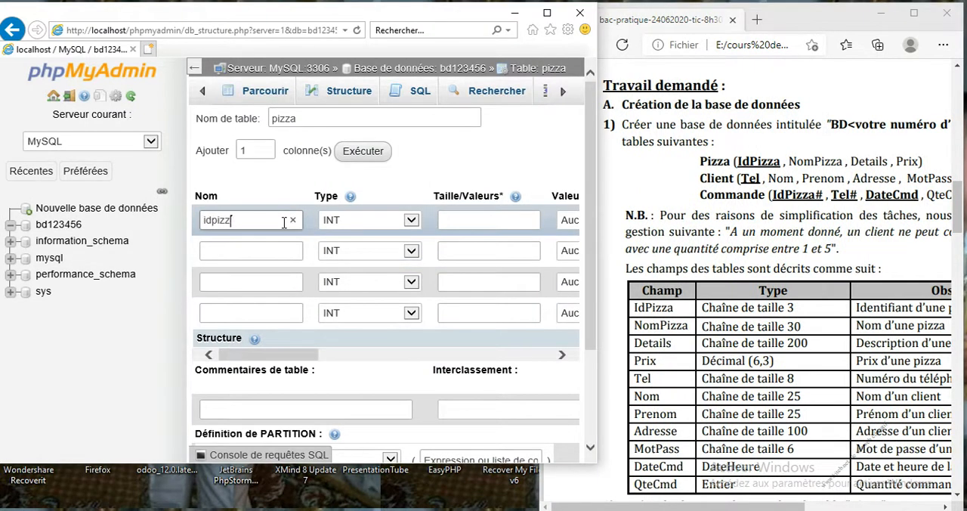
click(467, 218)
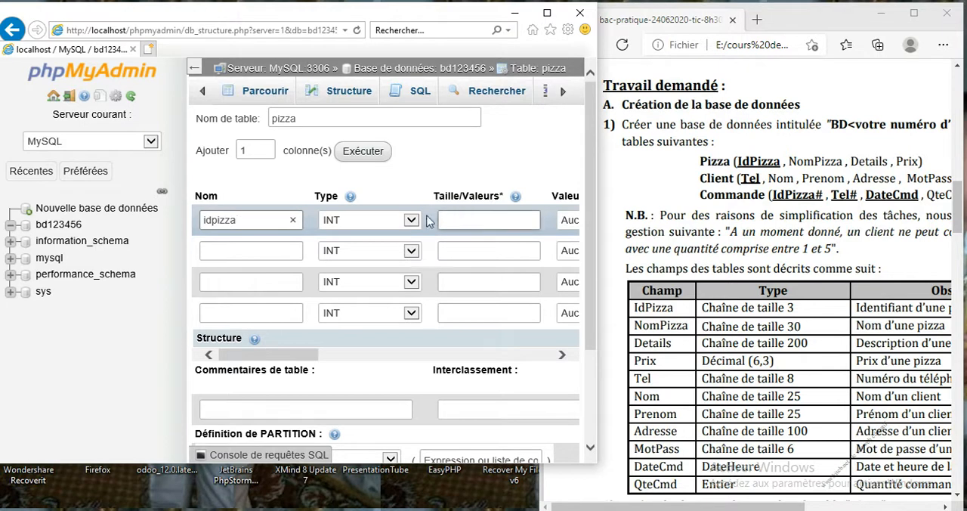
click(398, 225)
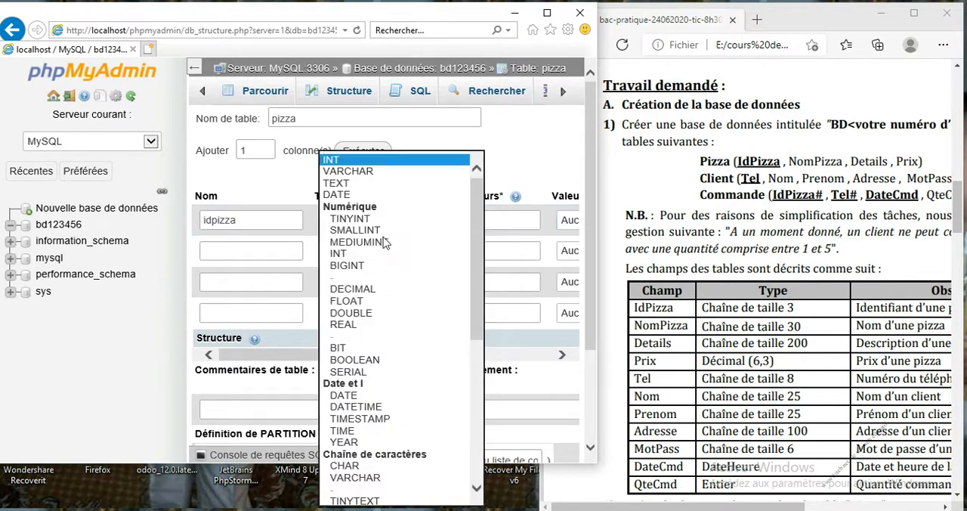
click(380, 172)
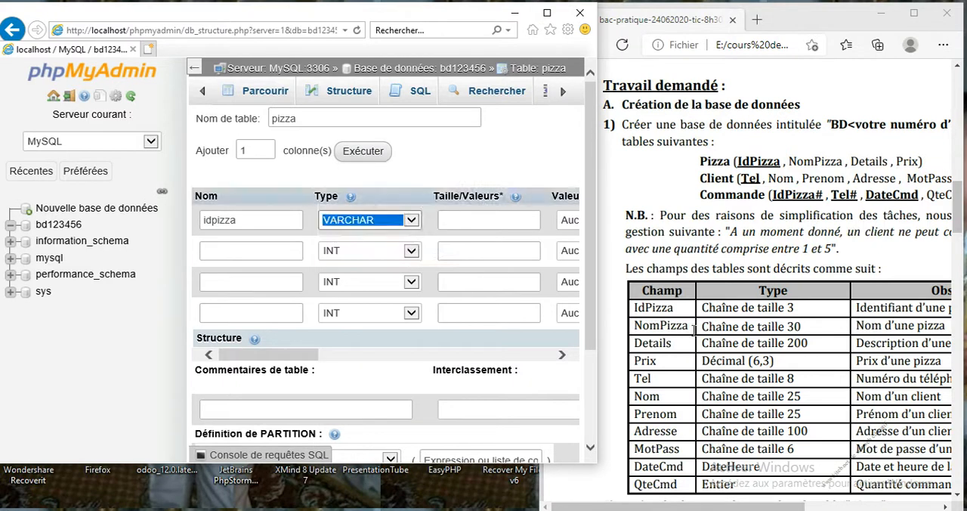
click(484, 221)
text(3)
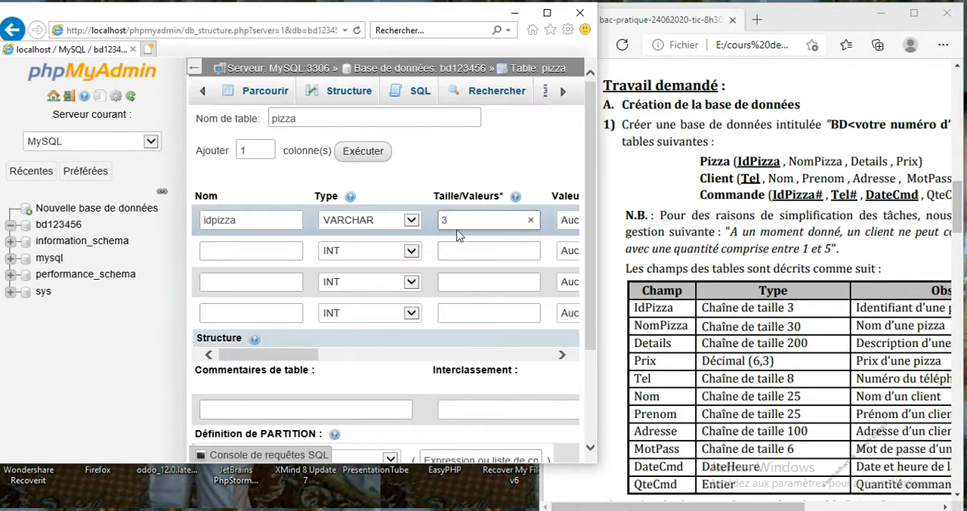
Step: Define the pizza table's second column as nompizza, VARCHAR of length 30
click(266, 248)
text(nompizza)
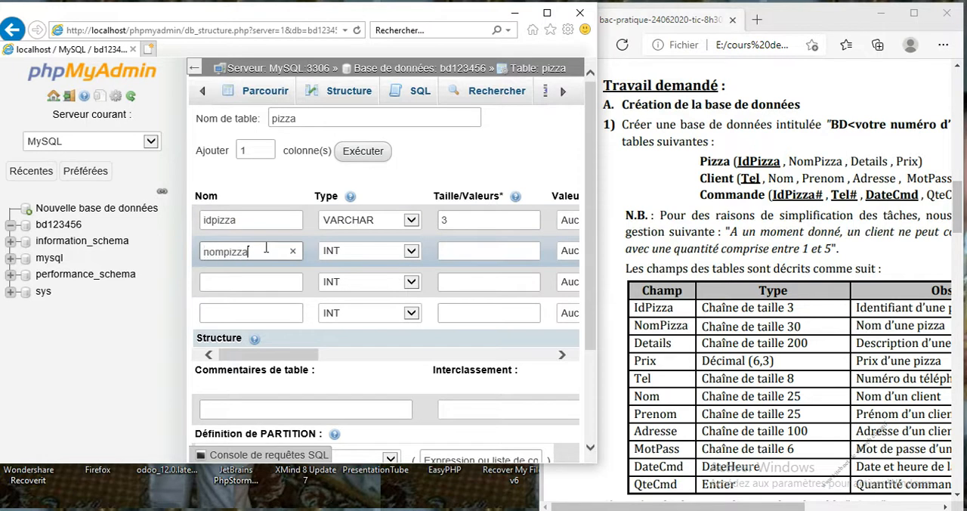
click(358, 250)
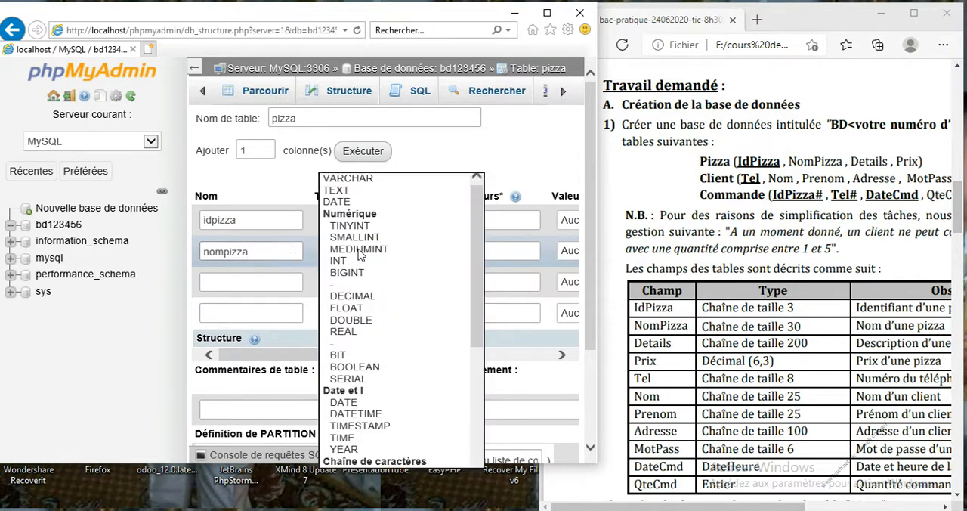
click(392, 180)
click(469, 250)
text(30)
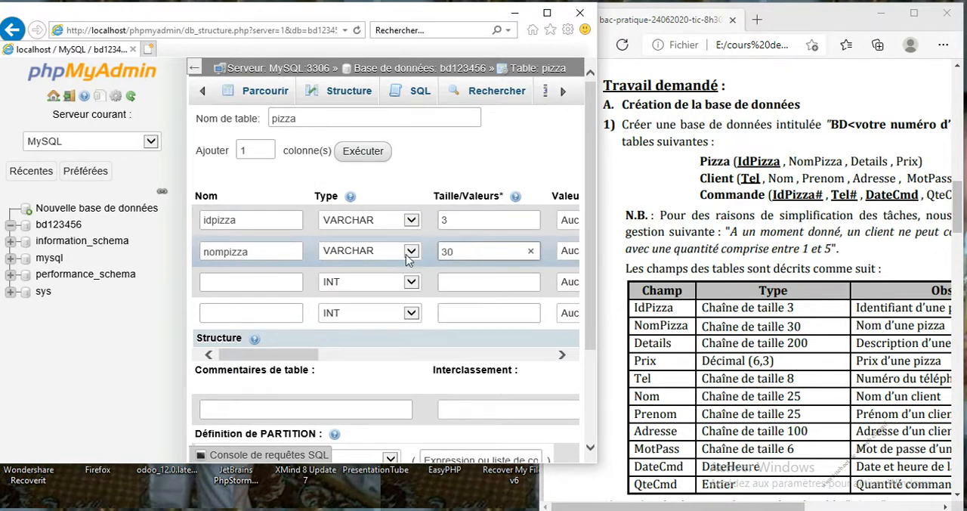
Step: Define the pizza table's third column as details, VARCHAR of length 200
click(287, 281)
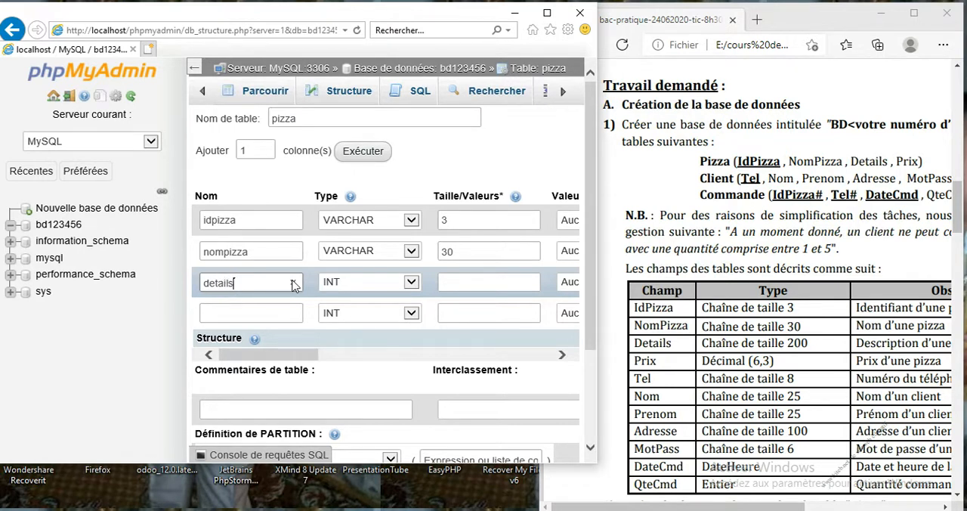
click(334, 286)
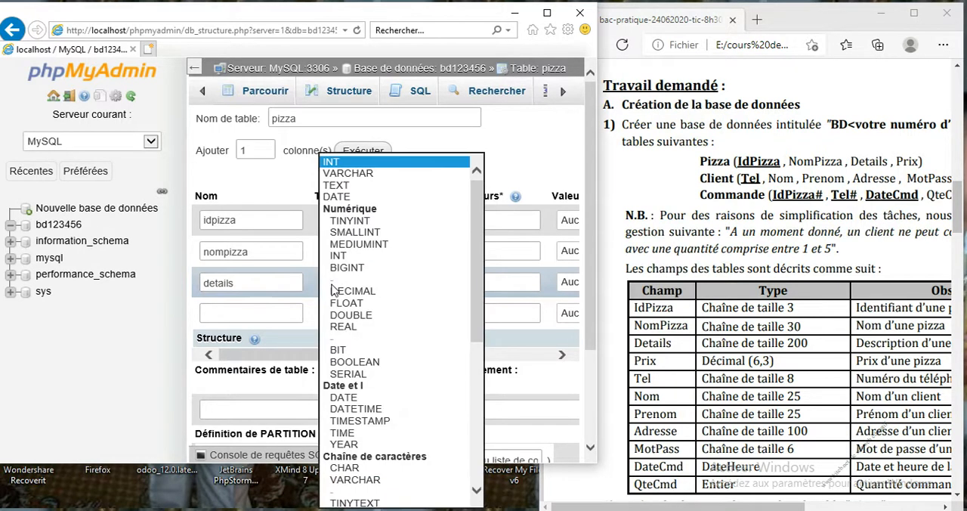
click(386, 173)
click(451, 280)
text(2)
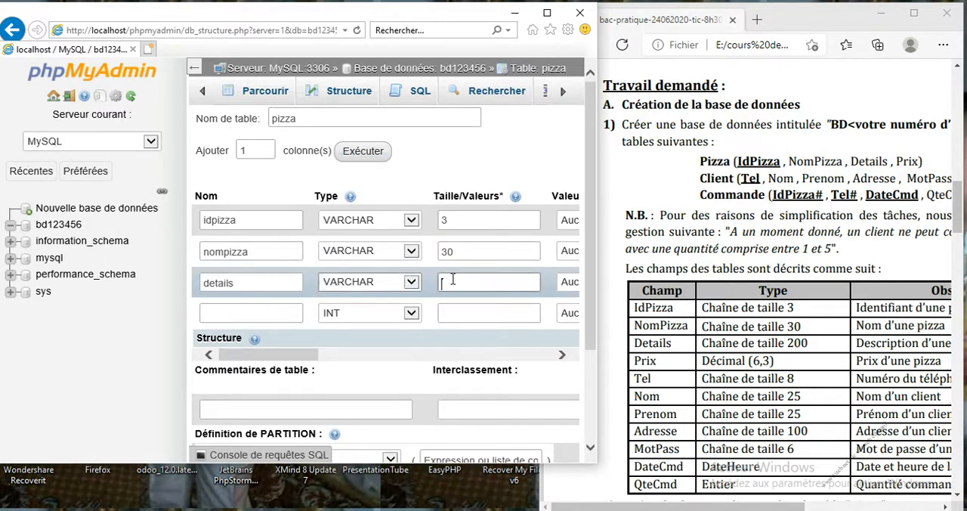
text(00)
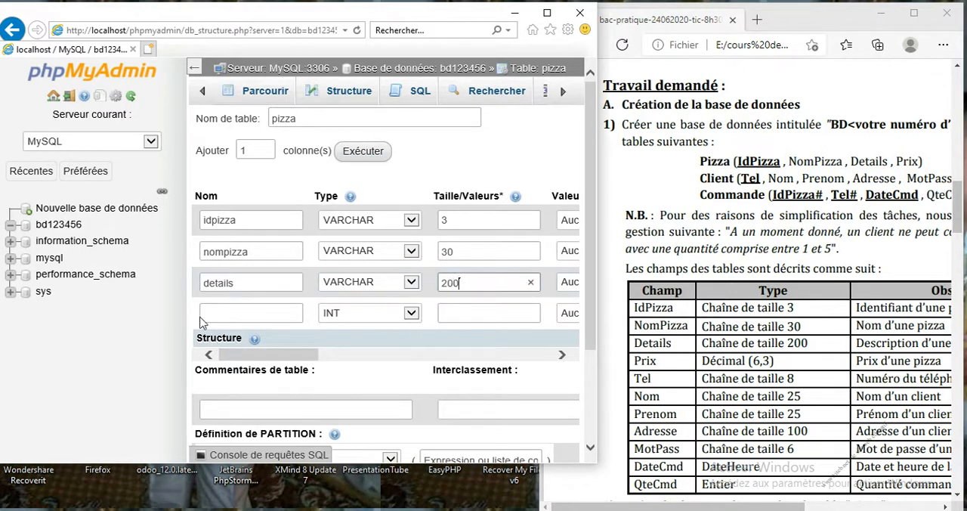
Step: Define the pizza table's fourth column as prix, DECIMAL with size 6,3
click(243, 313)
text(prix)
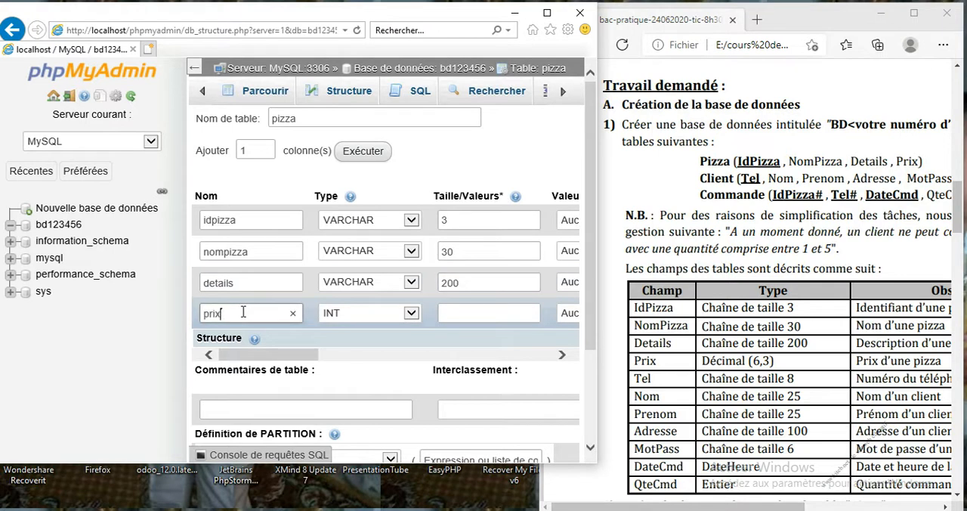
click(402, 317)
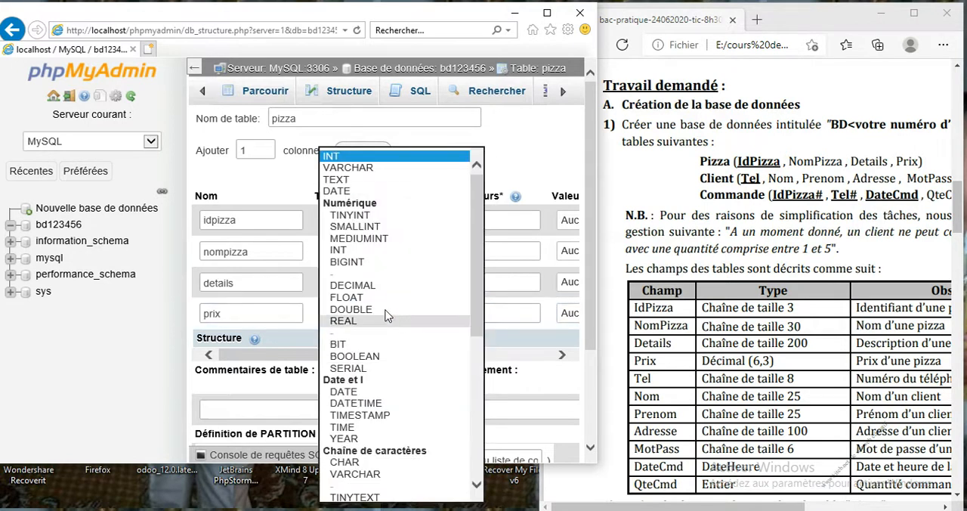
click(378, 286)
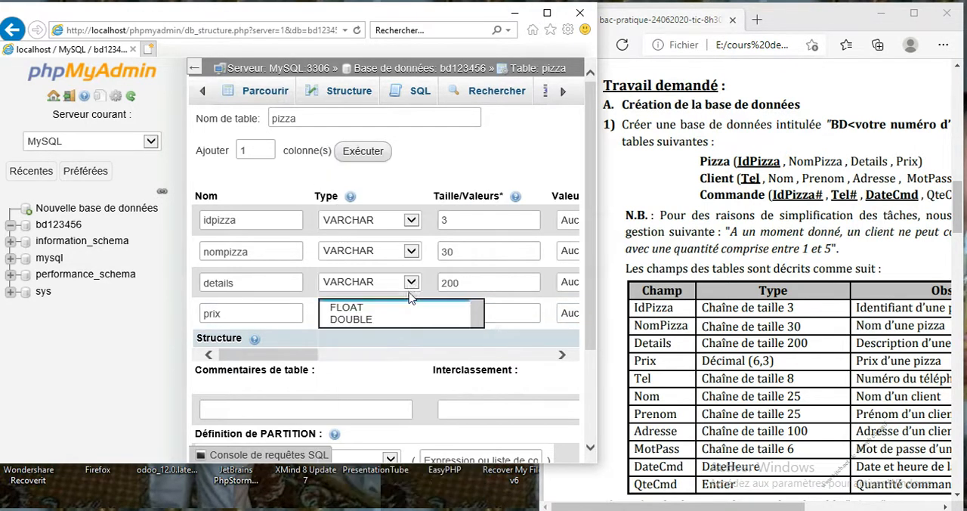
click(477, 312)
text(6,3)
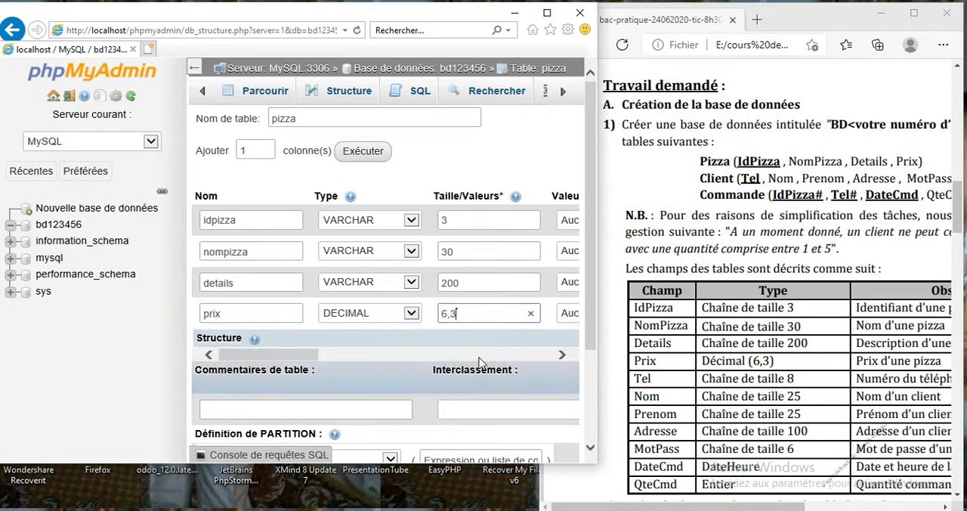
Step: Maximize the phpMyAdmin window and add a PRIMARY index on the idpizza column
click(548, 13)
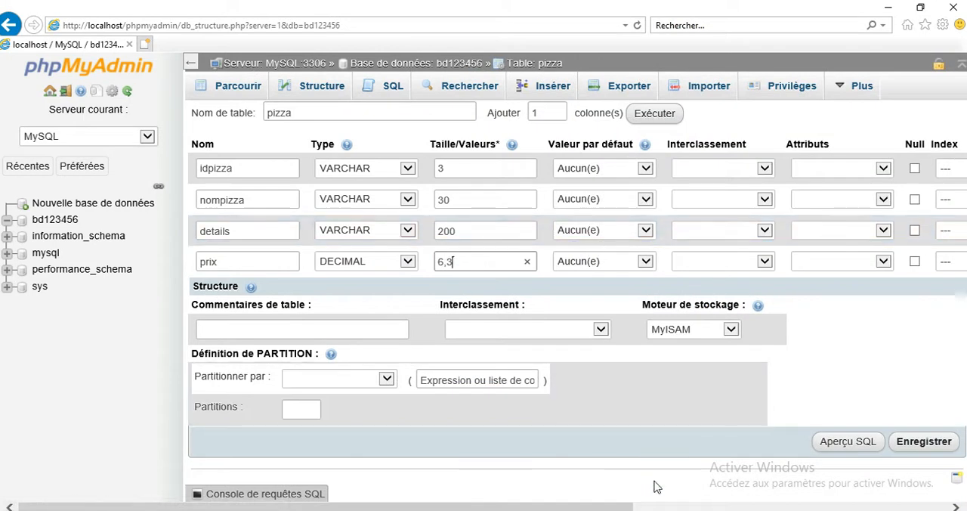
drag(624, 505, 764, 500)
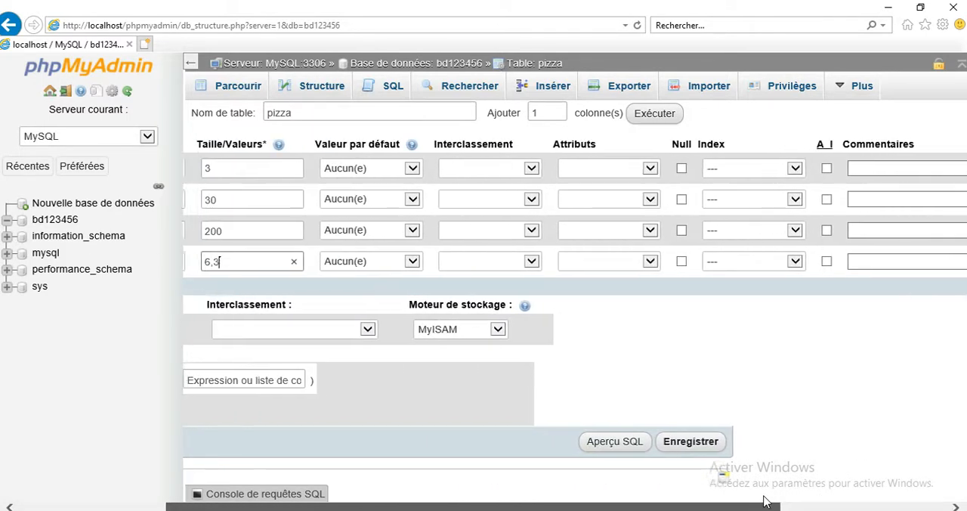
click(753, 168)
click(751, 179)
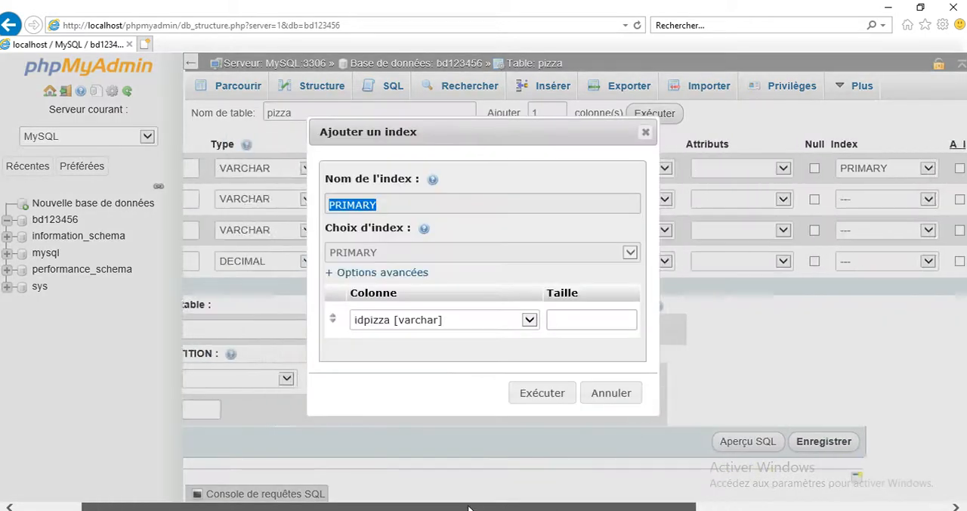
click(542, 393)
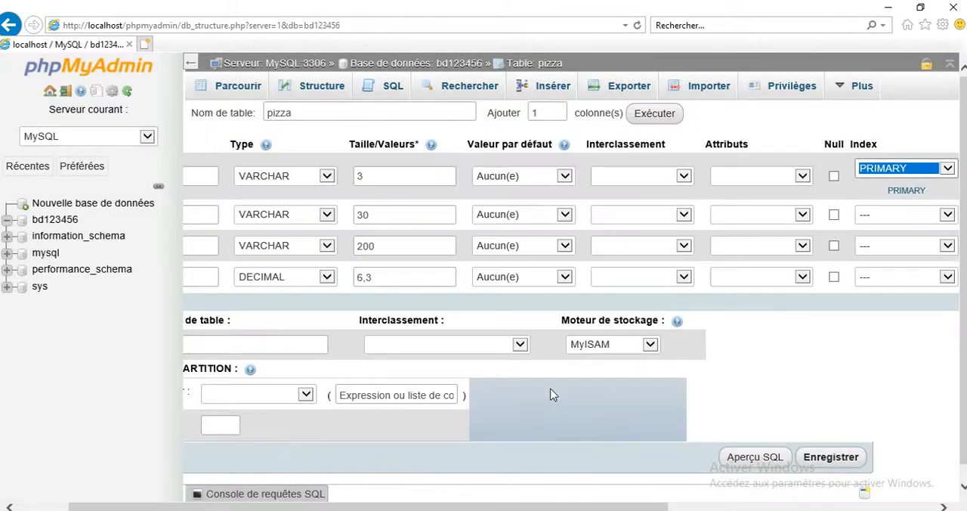
Step: Save the pizza table with the InnoDB storage engine and open its structure
click(626, 351)
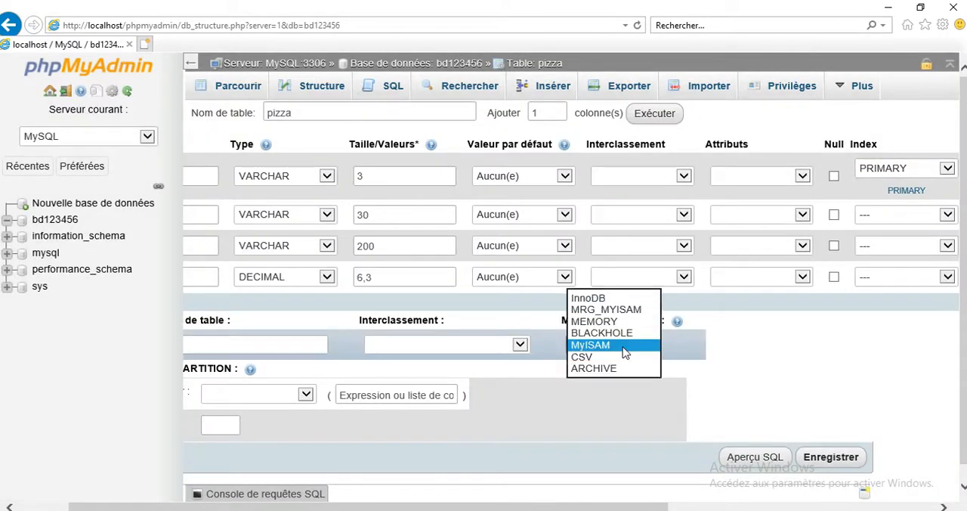
click(602, 299)
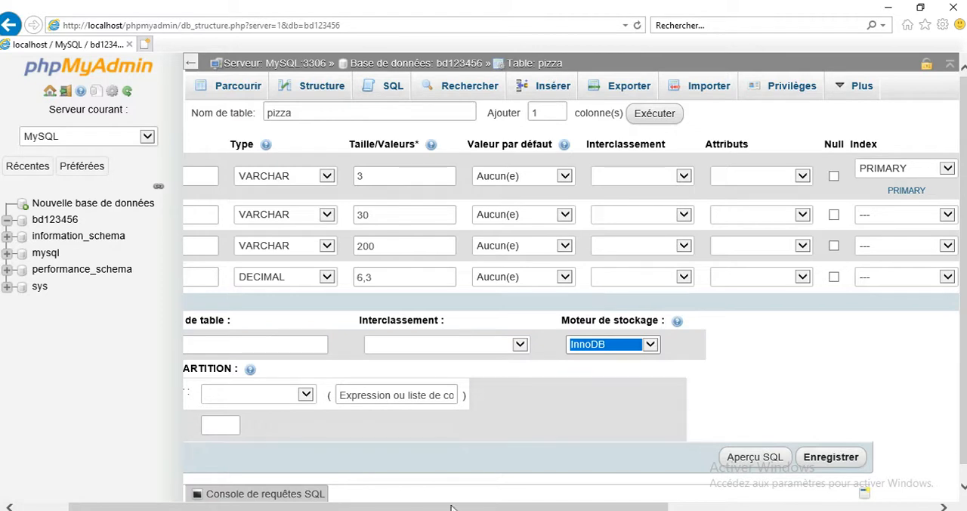
drag(446, 509, 373, 493)
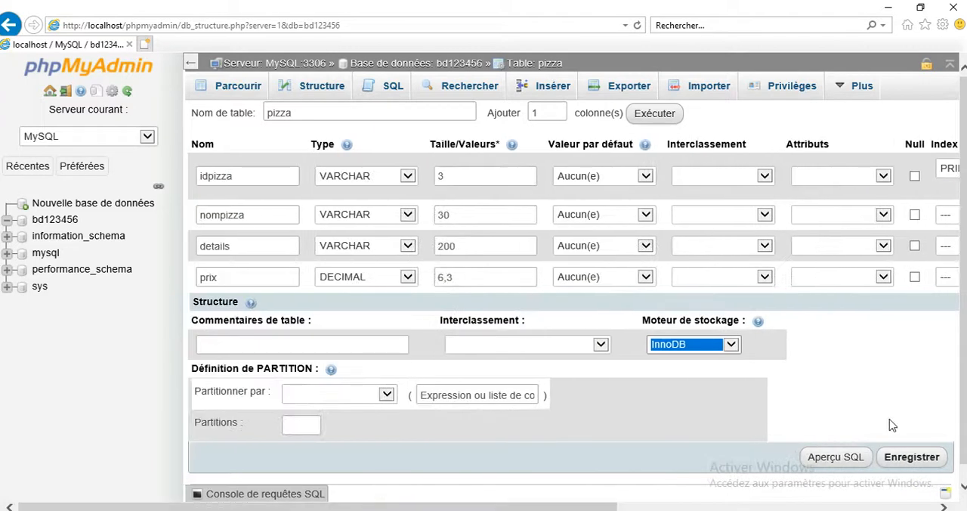
click(918, 461)
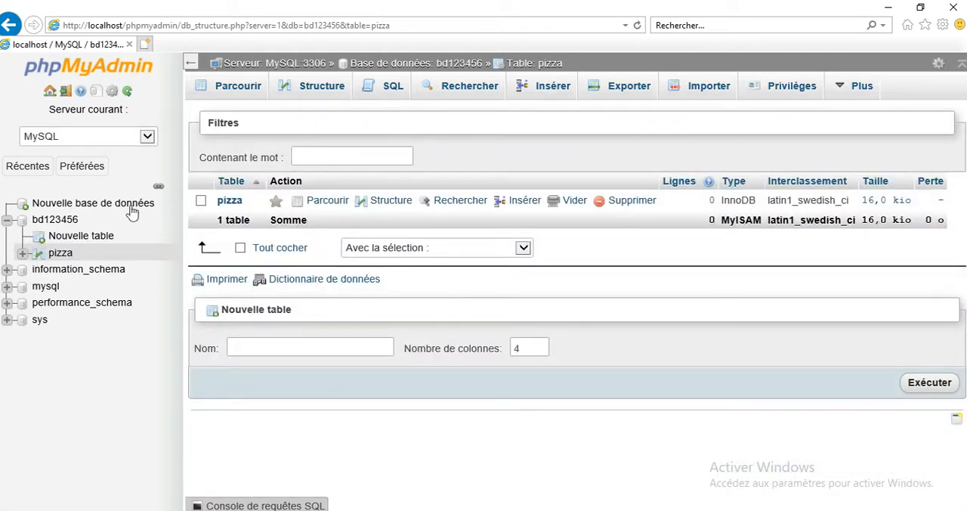
click(61, 253)
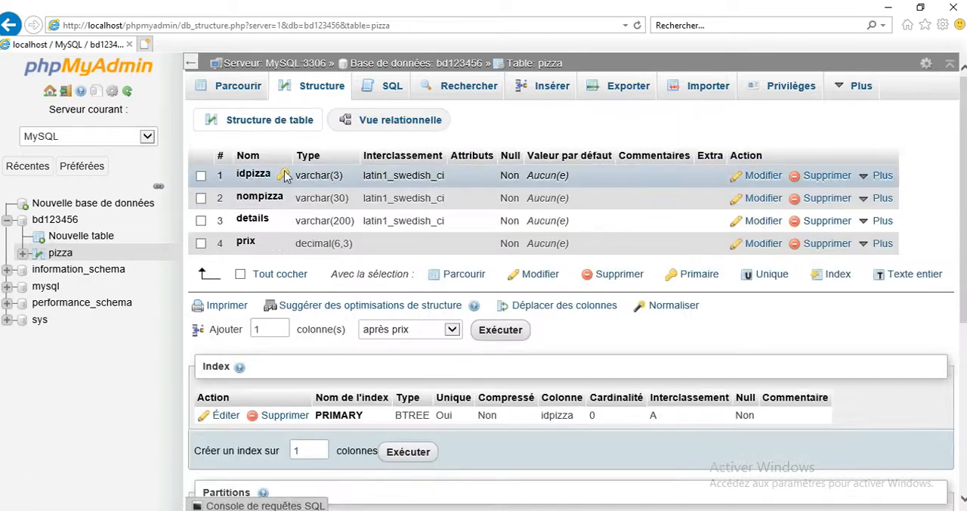
Step: Return to database bd123456, restore the window beside the exam document, and start a new table named client with 5 columns
click(423, 65)
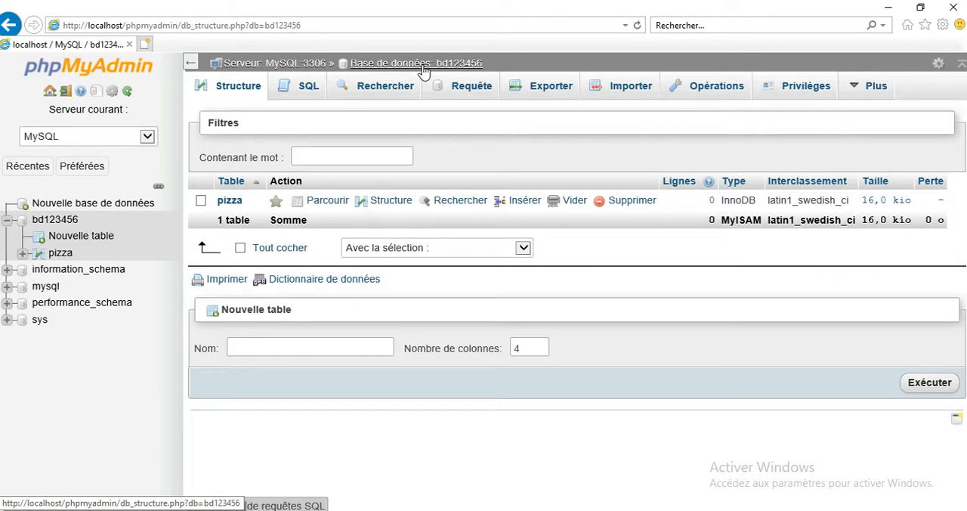
double_click(568, 7)
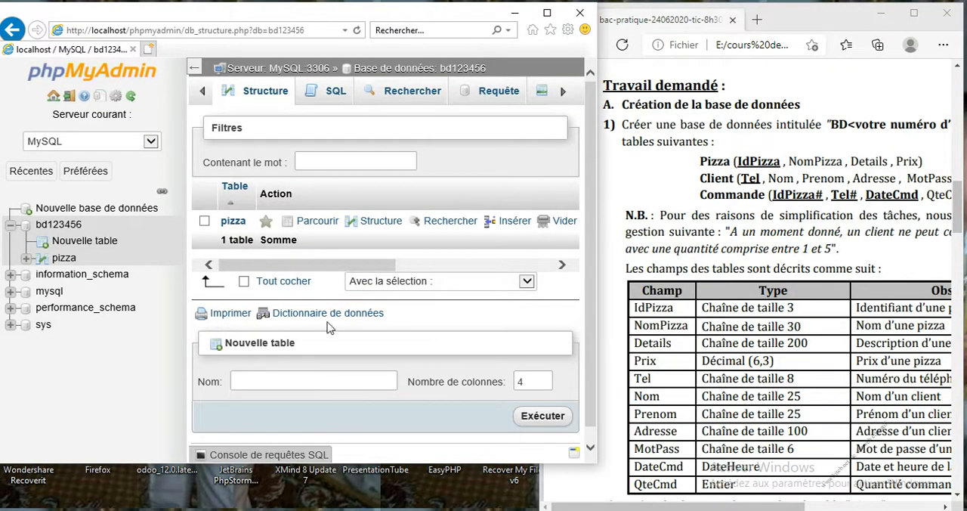
click(301, 379)
text(client)
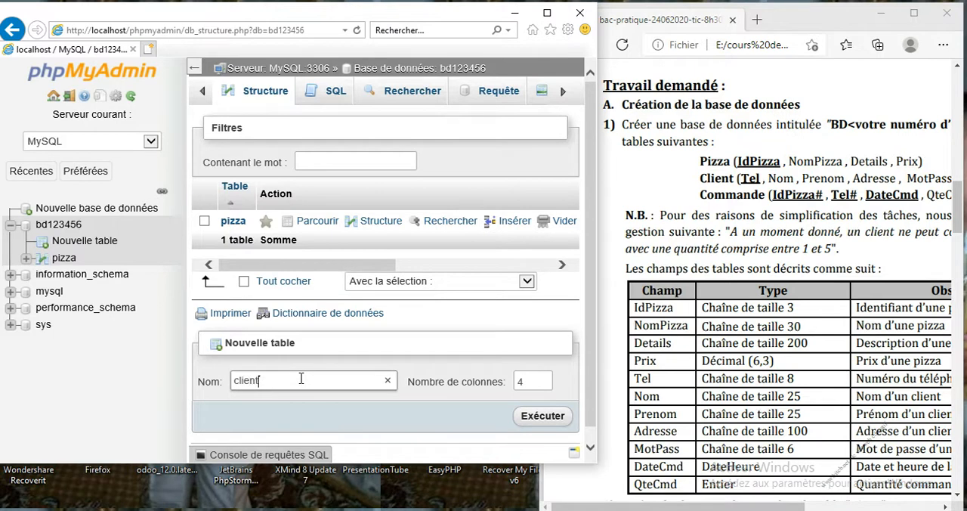
key(Tab)
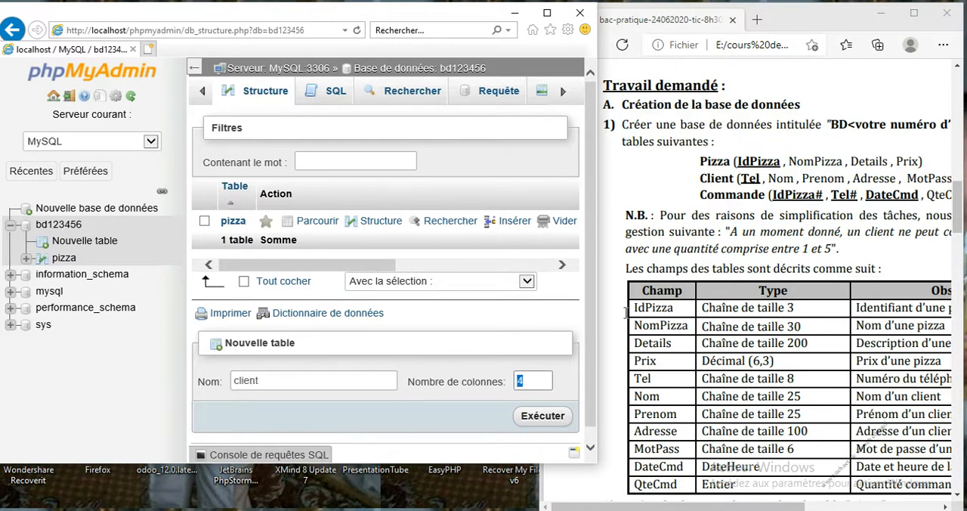
key(Return)
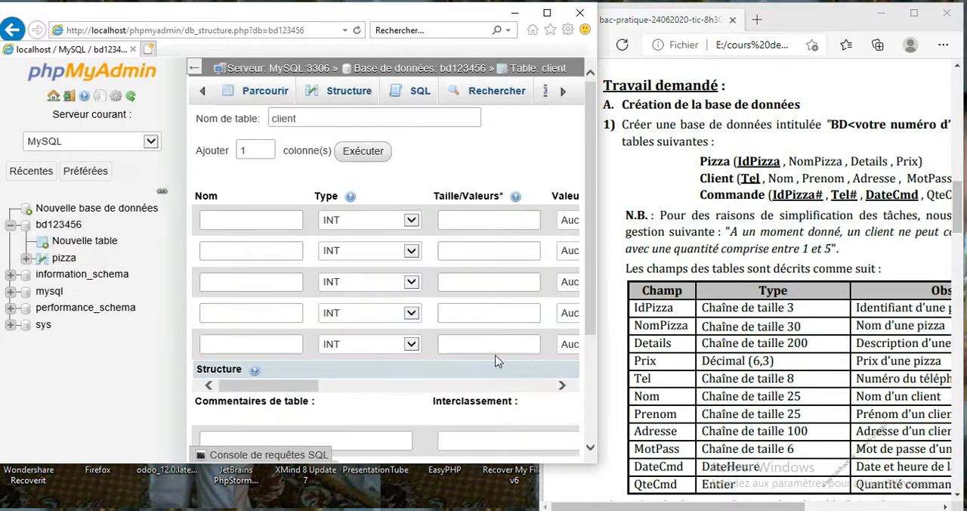
Step: Define the client table's first column as tel, VARCHAR of length 8
click(280, 220)
text(tel)
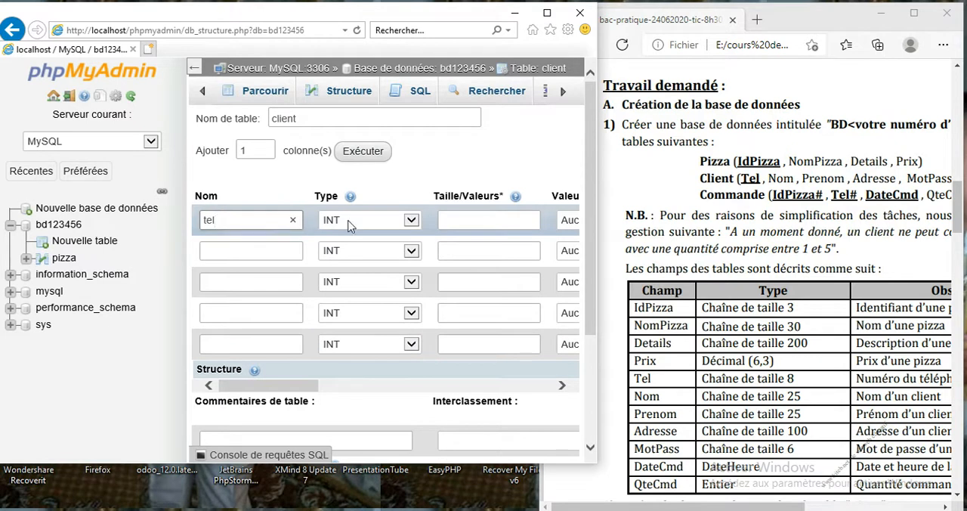
click(411, 220)
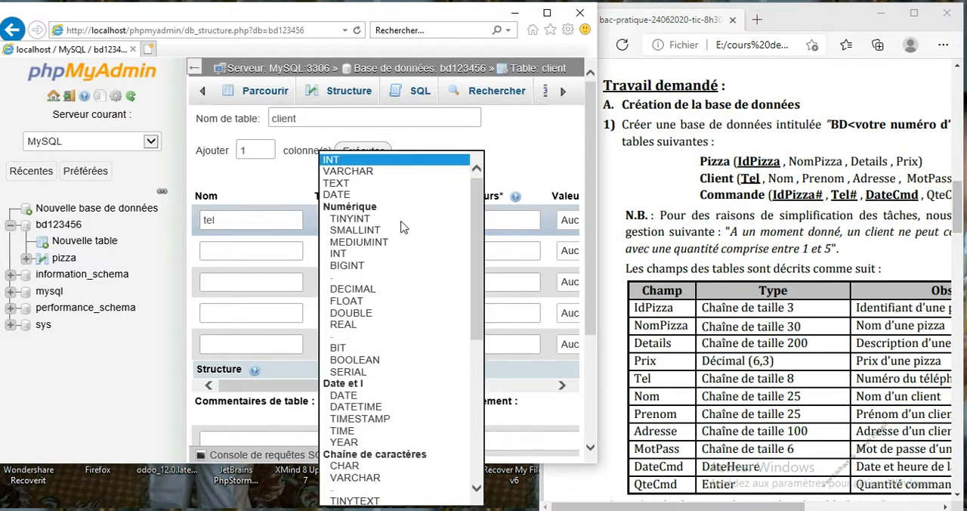
scroll(431, 210, up, 1)
click(401, 198)
click(466, 218)
text(8)
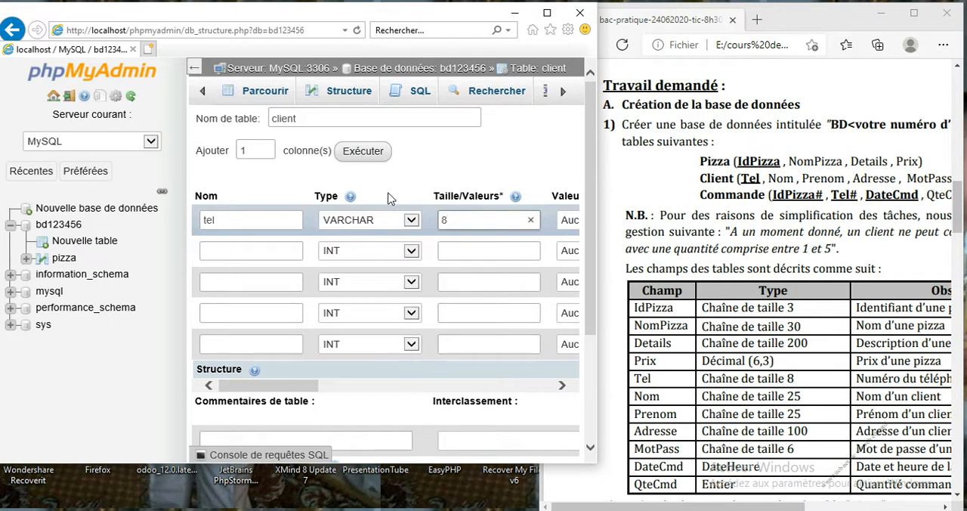
Step: Define the client table's second column as nom, VARCHAR of length 25
click(286, 250)
text(nom)
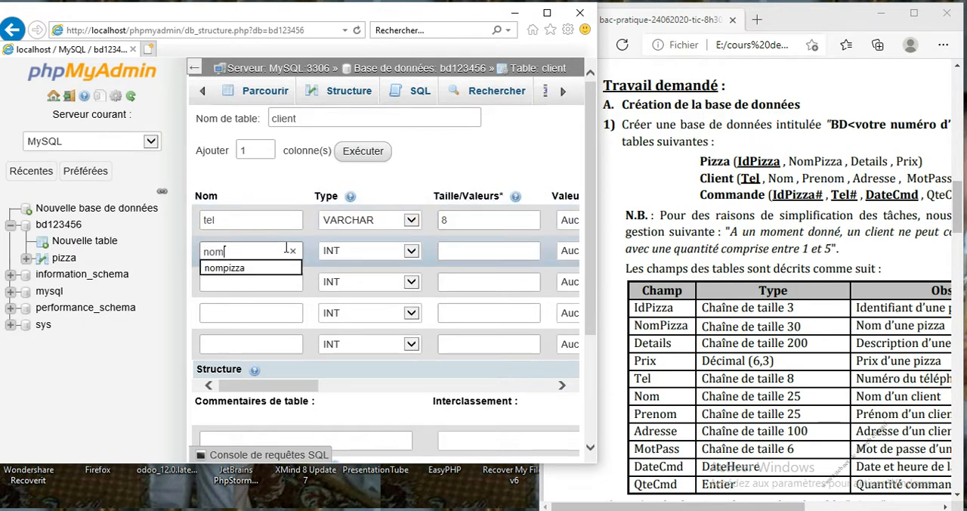
click(361, 257)
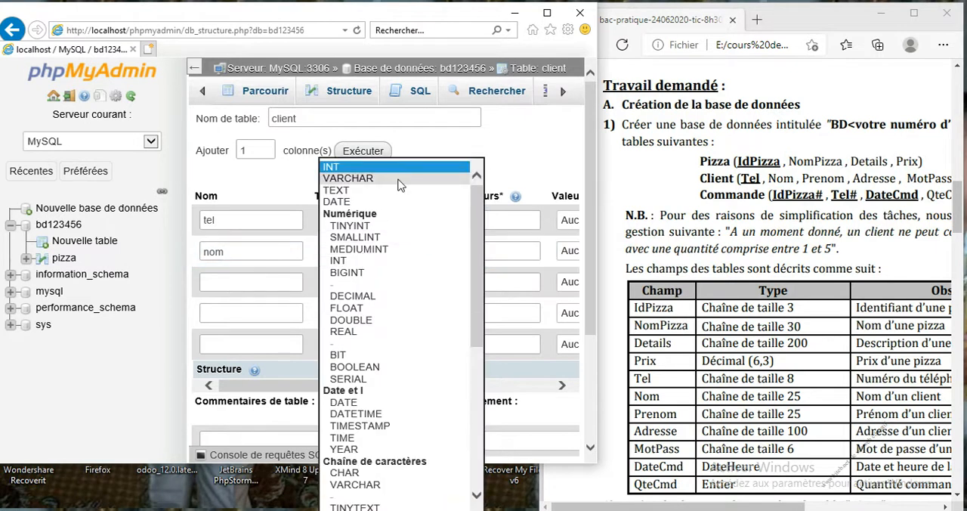
click(343, 179)
click(461, 250)
text(25)
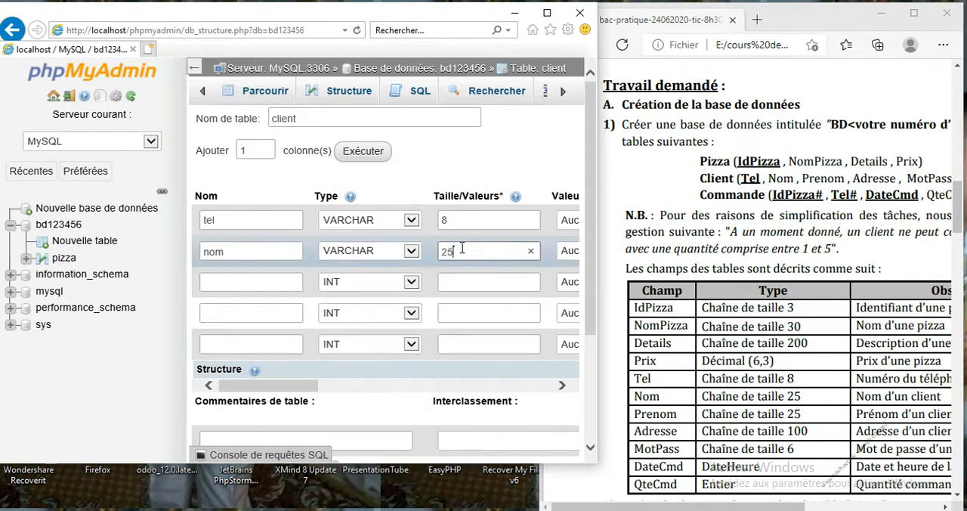
Step: Define the client table's third column as prenom, VARCHAR of length 25
click(249, 282)
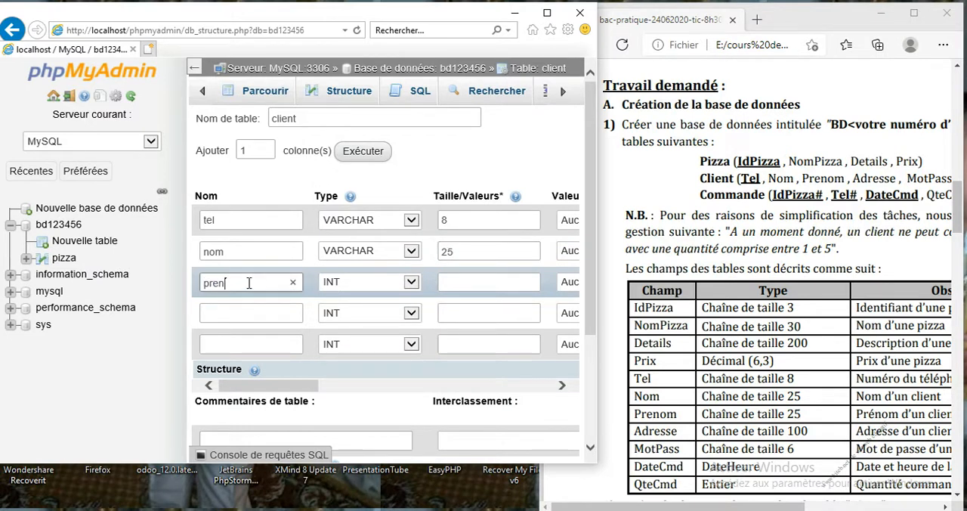
click(380, 287)
key(v)
key(Return)
click(497, 282)
text(2)
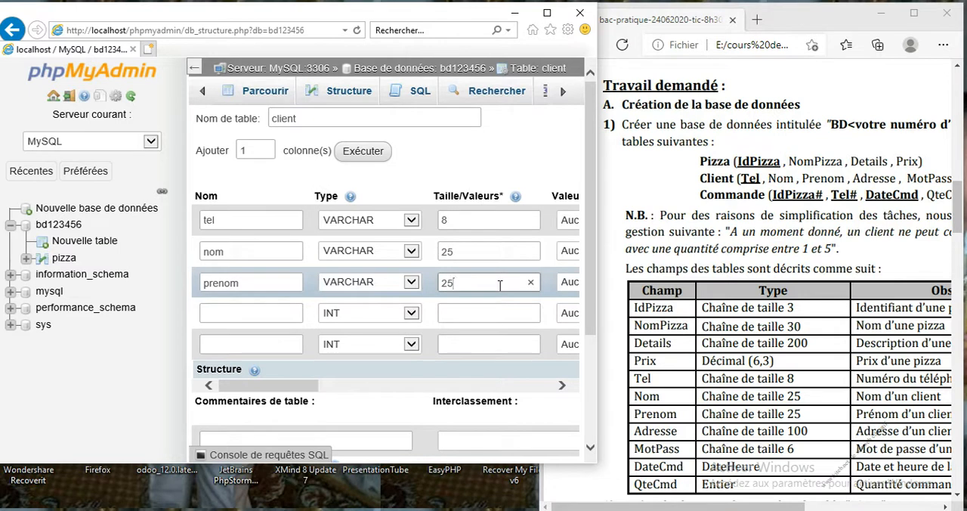
text(5)
Step: Define the client table's fourth column as adresse, VARCHAR of length 100
click(276, 318)
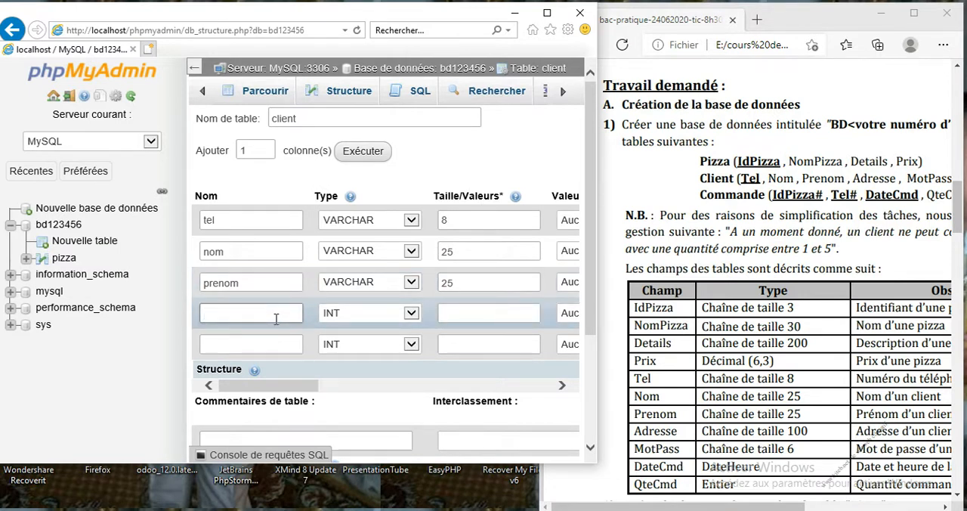
text(adresse)
click(399, 315)
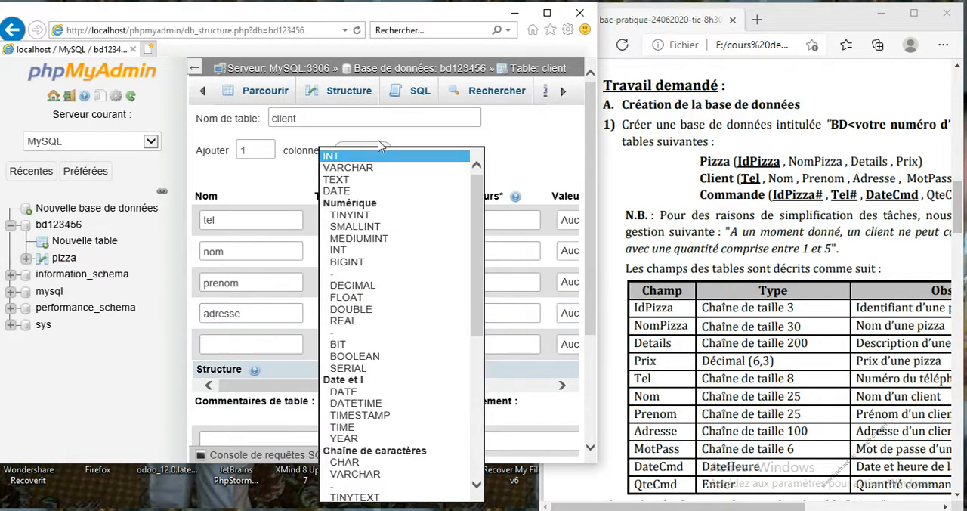
click(378, 167)
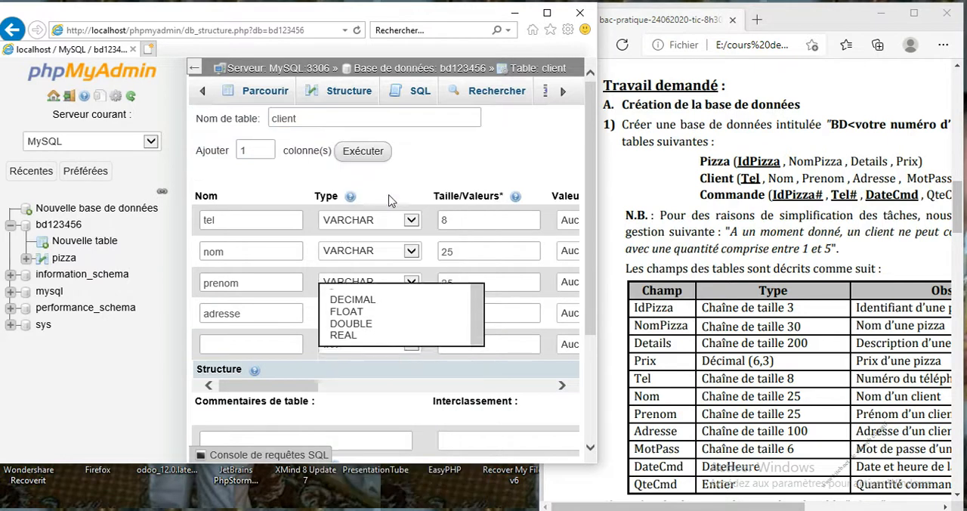
click(495, 313)
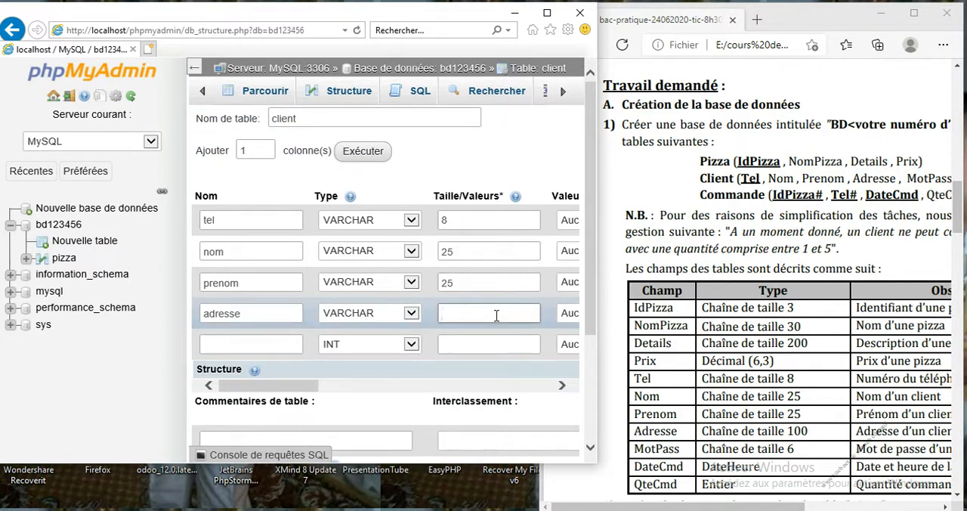
text(100)
Step: Define the client table's fifth column as motpasse, VARCHAR of length 6
click(233, 345)
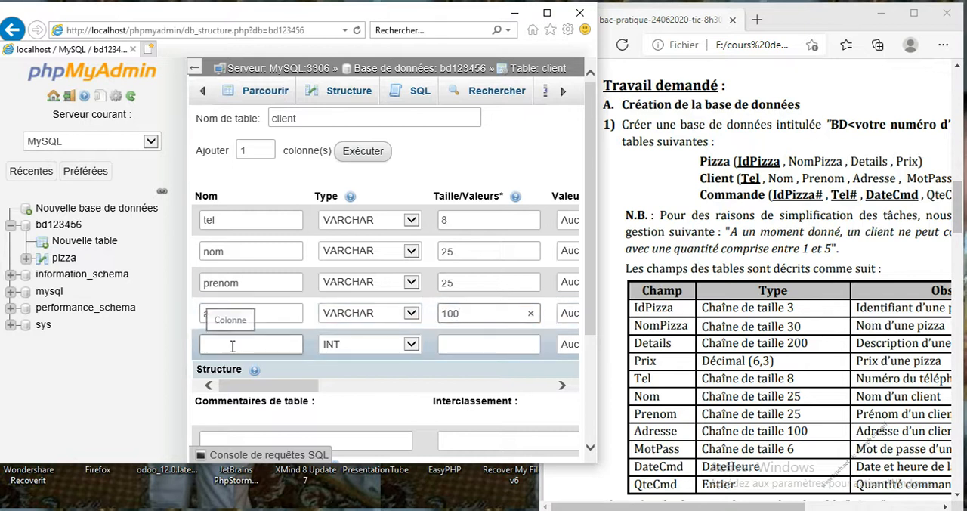
text(motpasse)
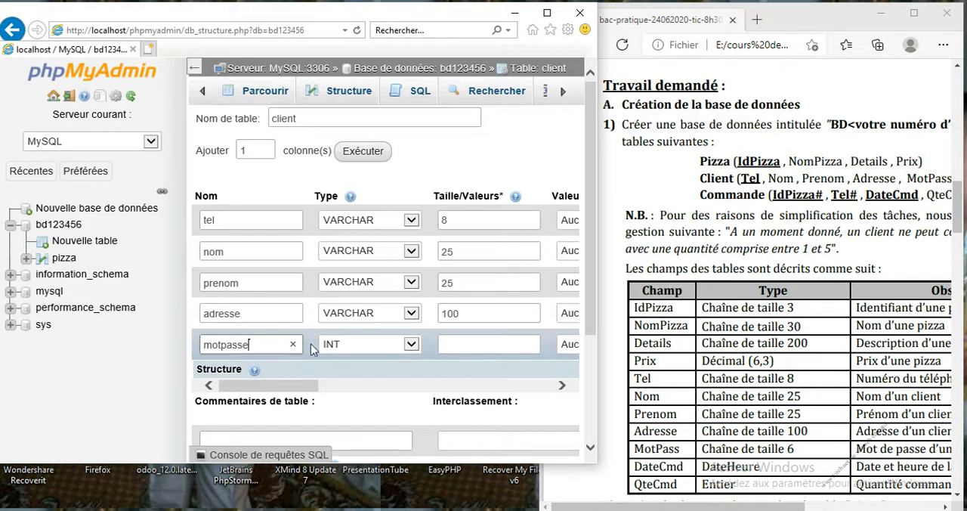
click(341, 345)
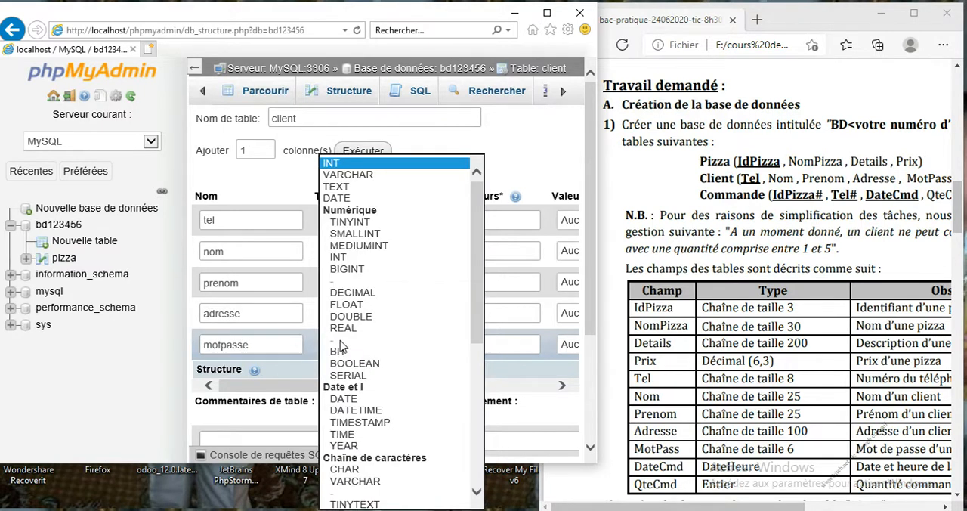
click(346, 175)
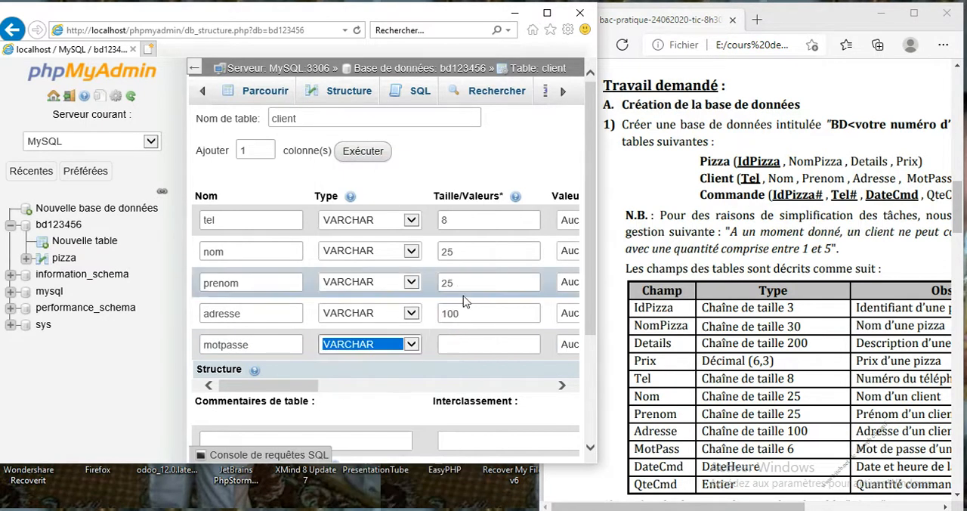
click(471, 344)
text(6)
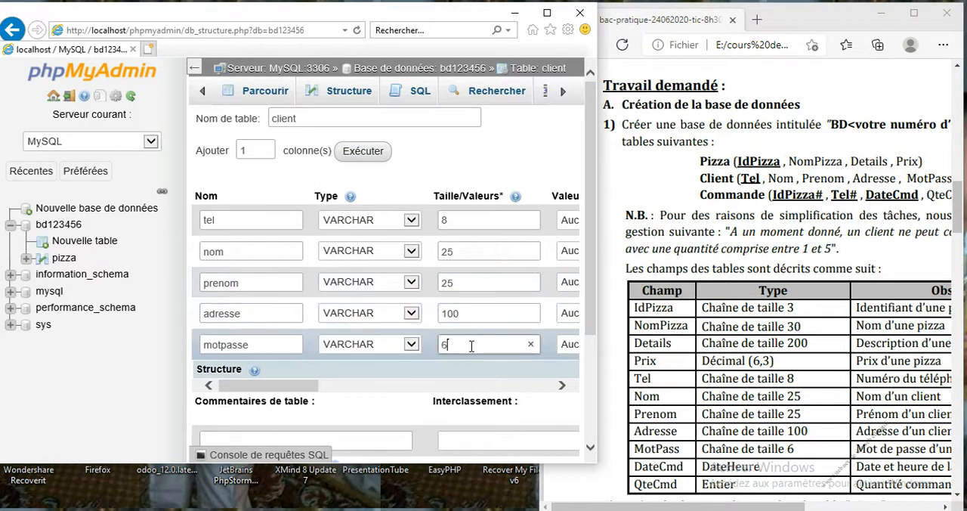
Step: Maximize the phpMyAdmin window and add a PRIMARY index on the tel column
click(548, 15)
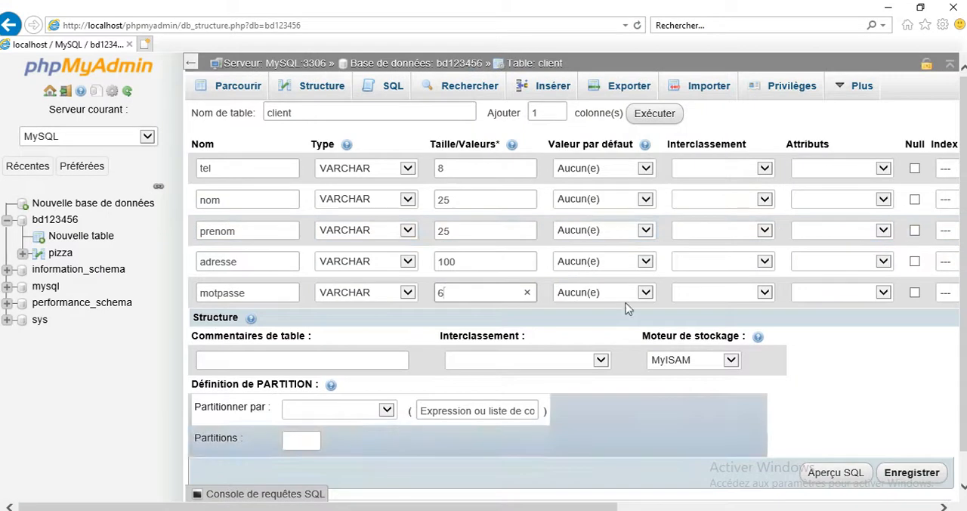
click(462, 459)
drag(440, 506, 544, 507)
click(836, 174)
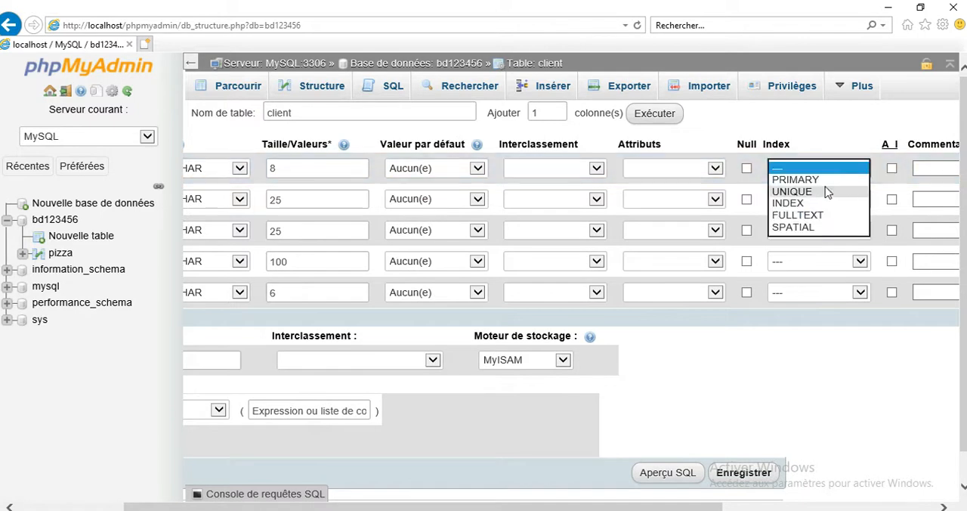
click(823, 182)
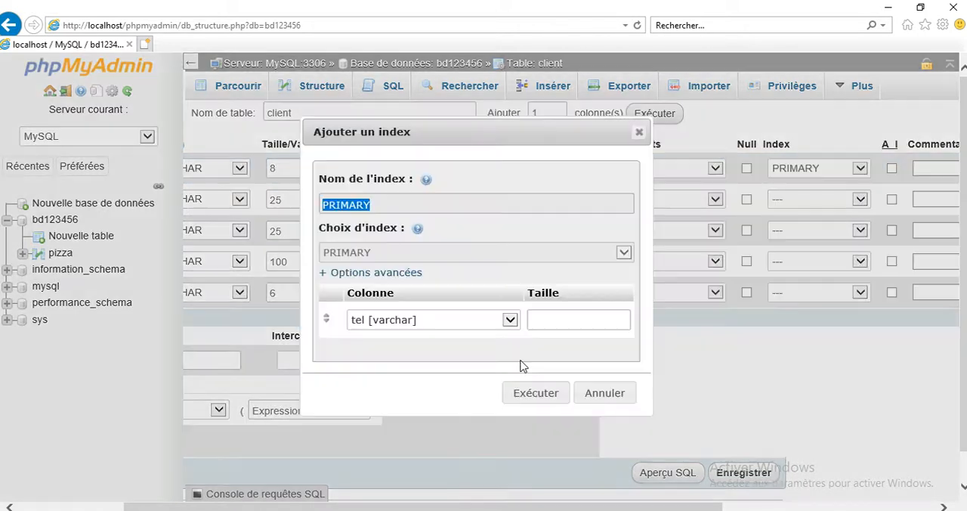
click(521, 390)
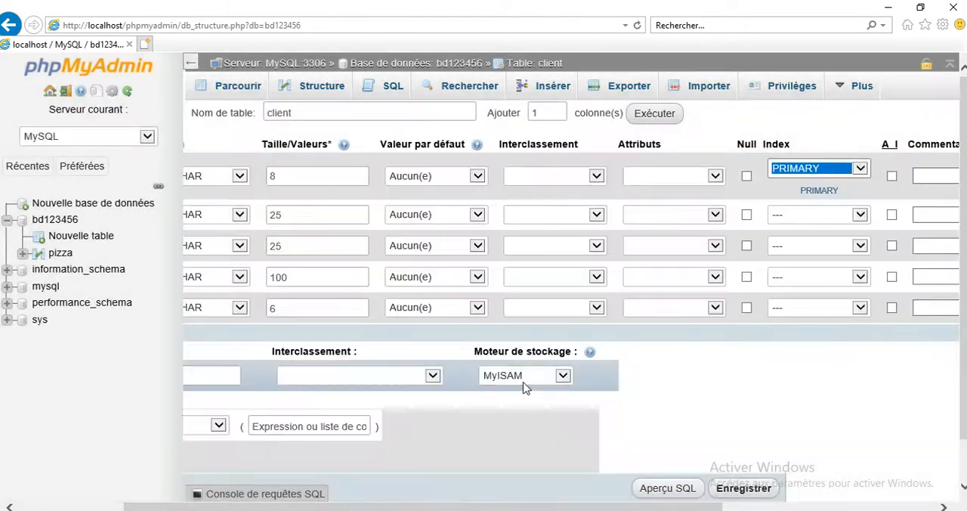
Step: Set the client table's storage engine to InnoDB and save the table
click(520, 384)
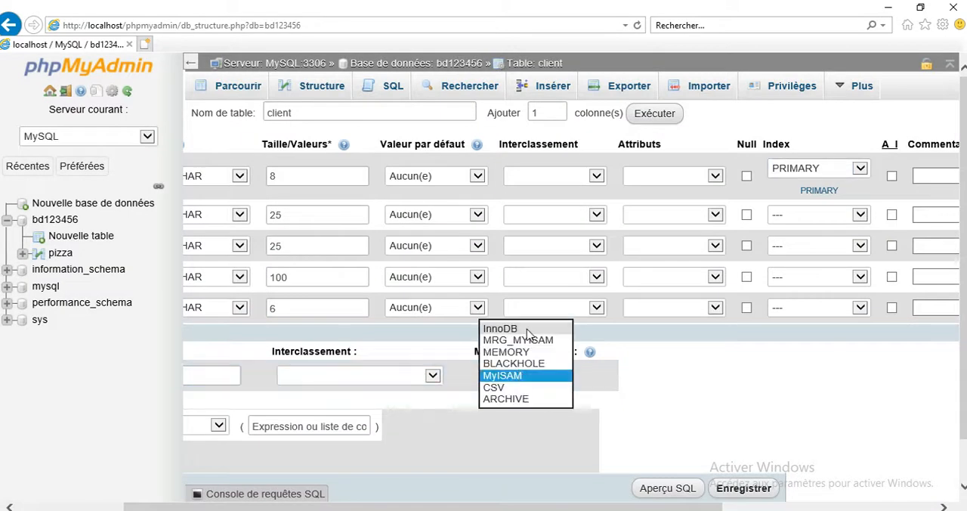
click(528, 333)
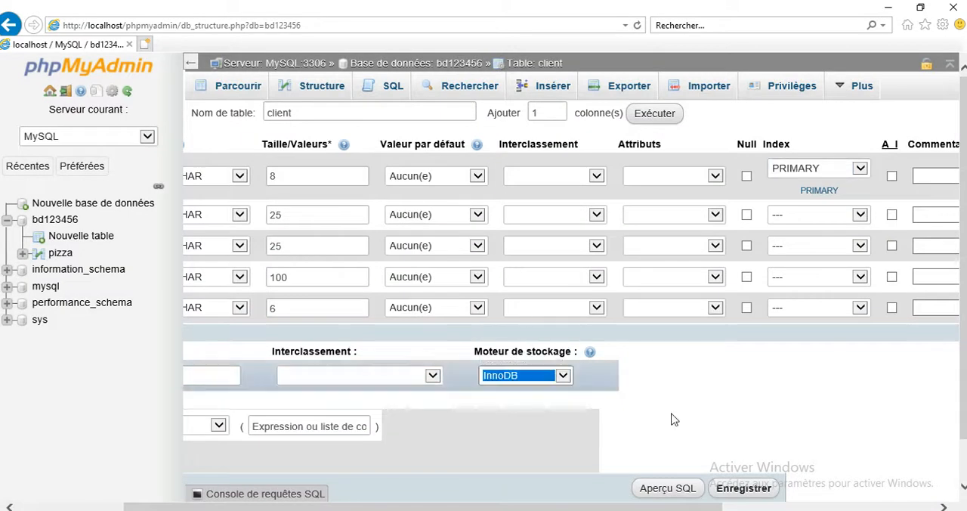
click(744, 489)
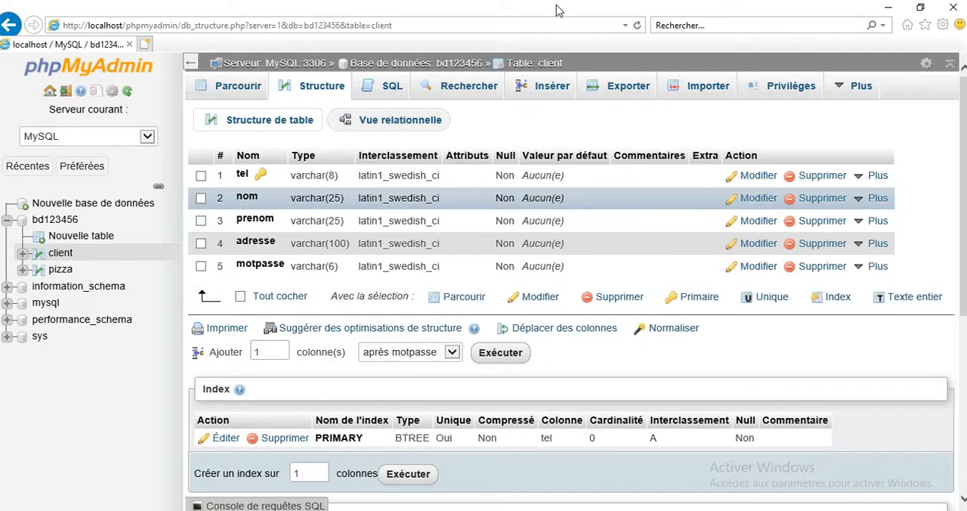
Step: Restore the window beside the exam document, return to database bd123456, and start a new table named commande with 4 columns
double_click(557, 10)
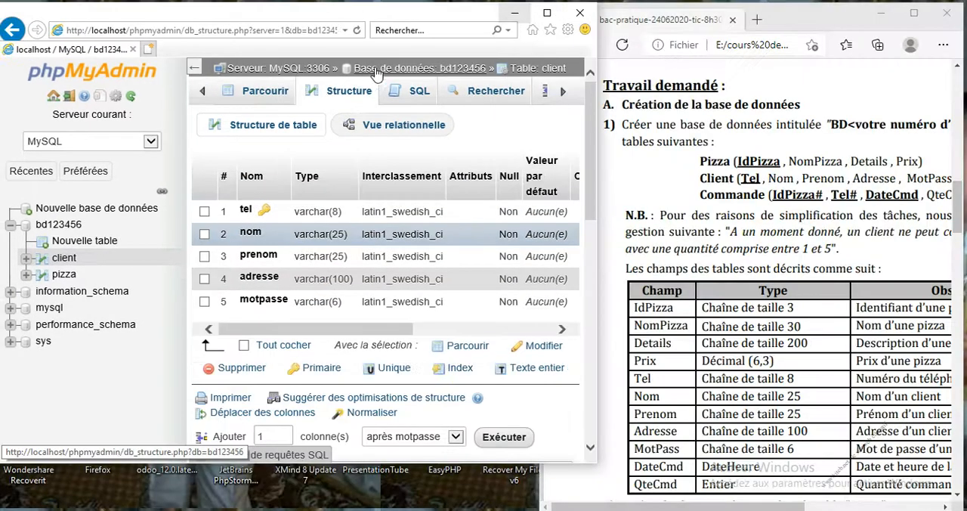
click(382, 68)
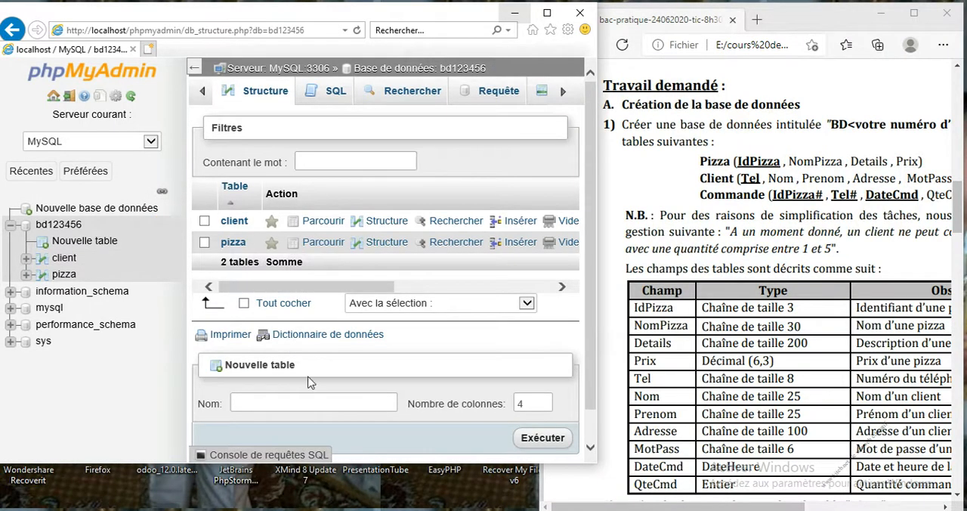
click(305, 403)
text(commande)
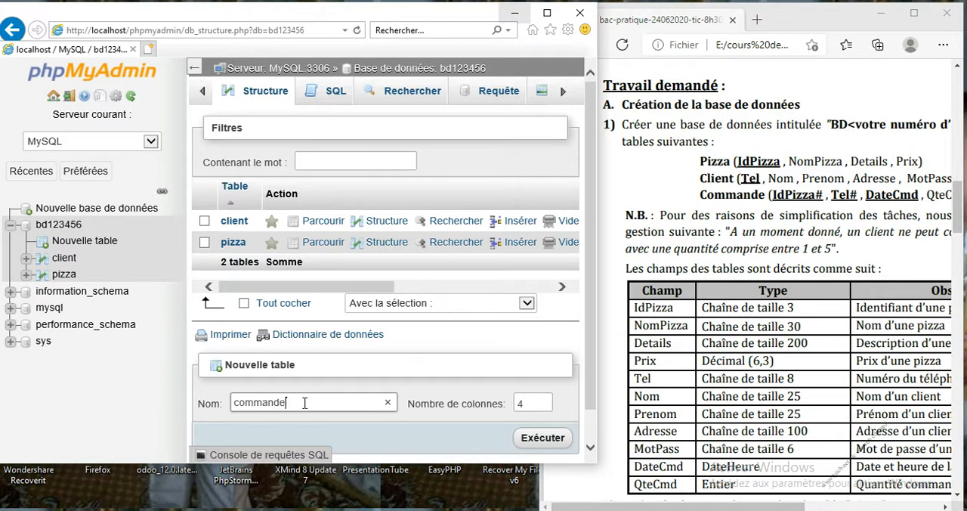
key(Tab)
key(Return)
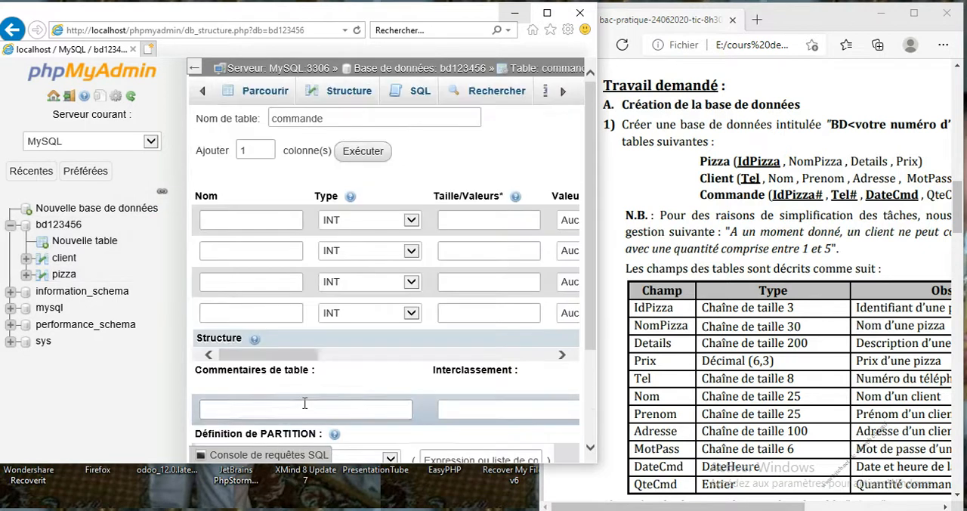
click(220, 222)
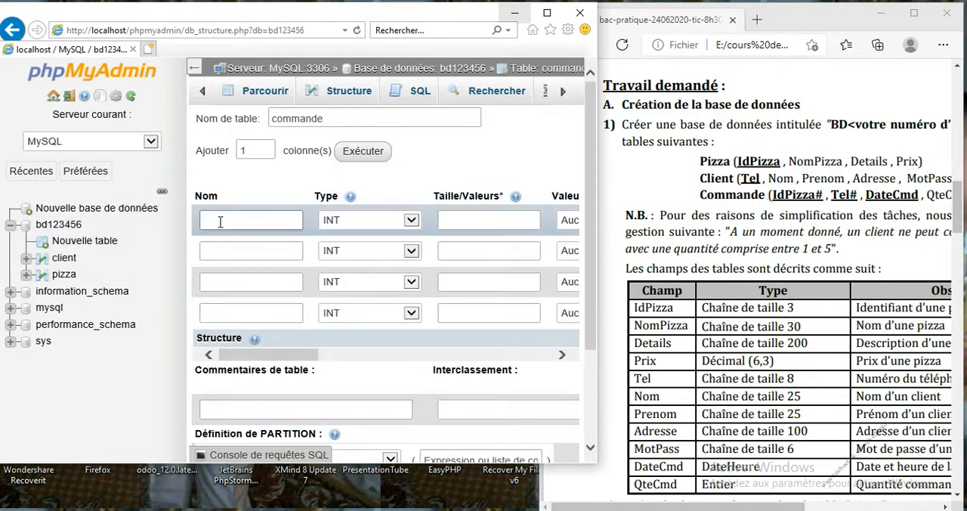
Step: Define the commande table's first column as idpizza, VARCHAR of length 3
text(idp)
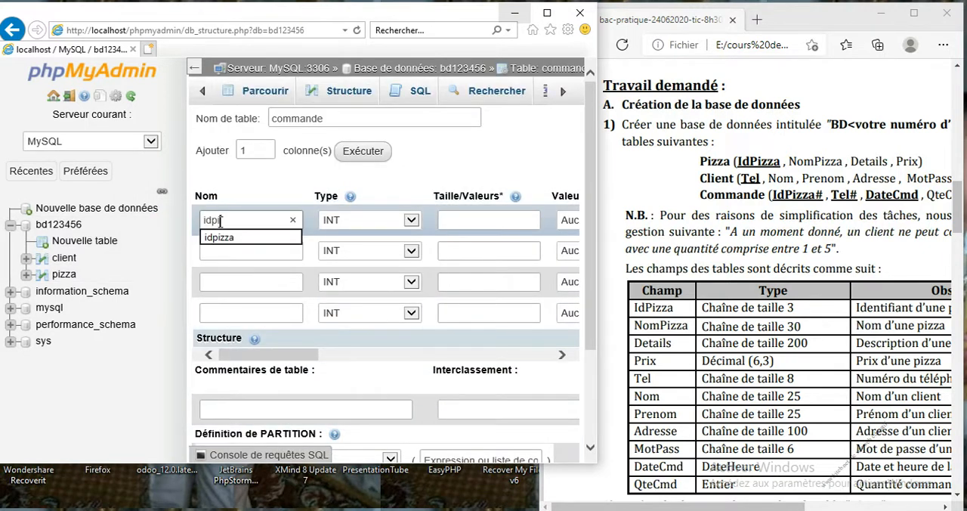
text(izza)
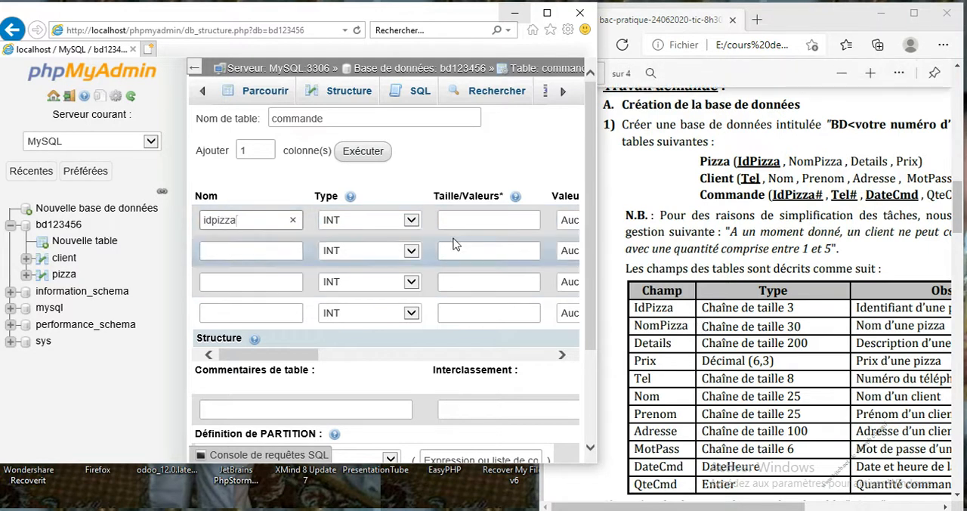
click(413, 224)
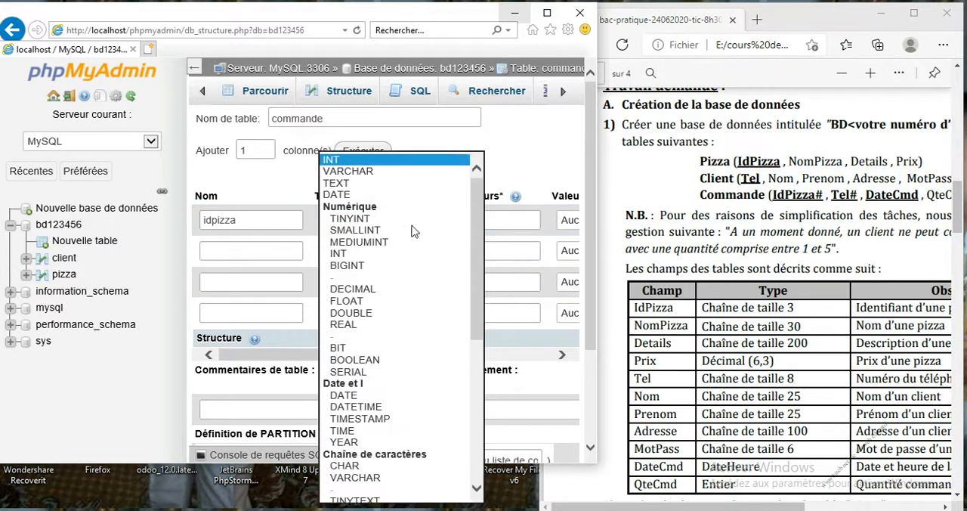
click(383, 174)
click(467, 219)
text(3)
Step: Define the commande table's second column as tel, VARCHAR of length 8
click(271, 256)
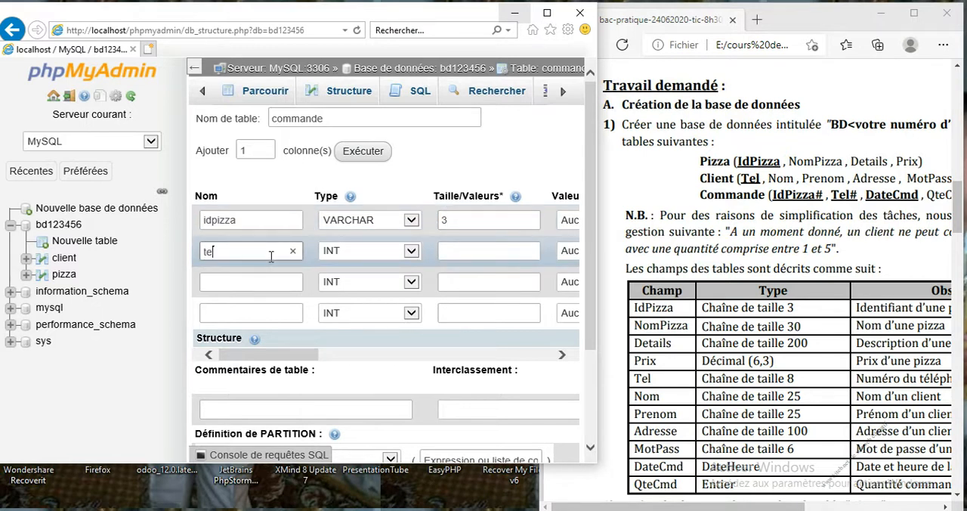
click(374, 254)
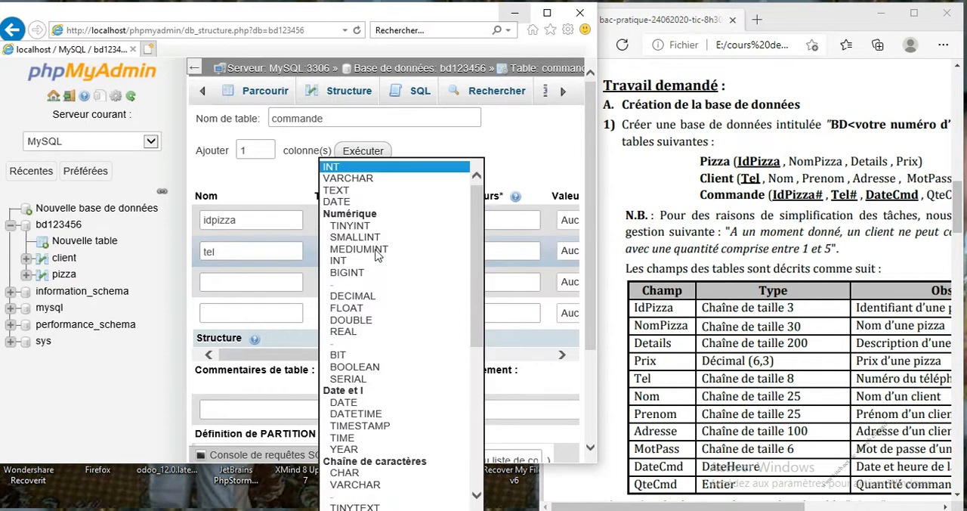
click(380, 179)
click(469, 257)
text(8)
Step: Define the commande table's third column as datecmd of type DATETIME and name the fourth, INT column qtecmd
click(270, 281)
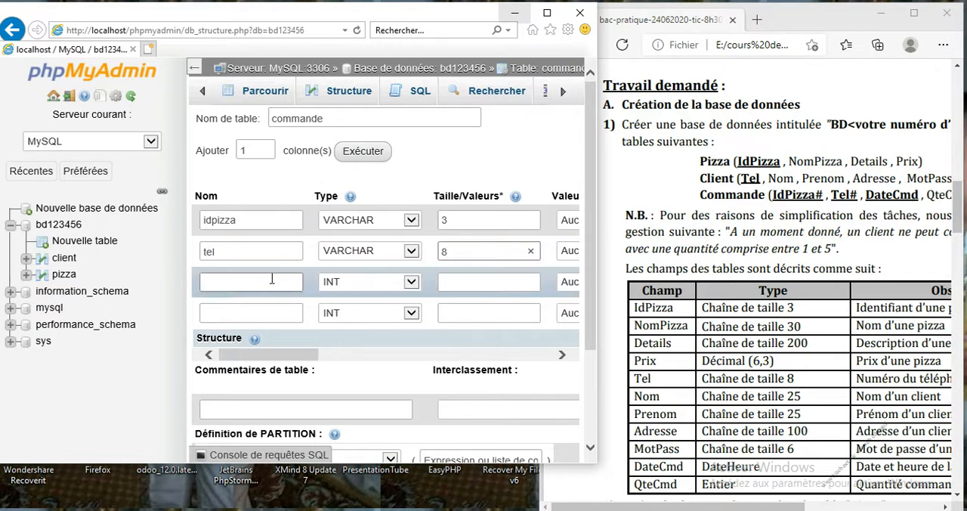
text(datecmd)
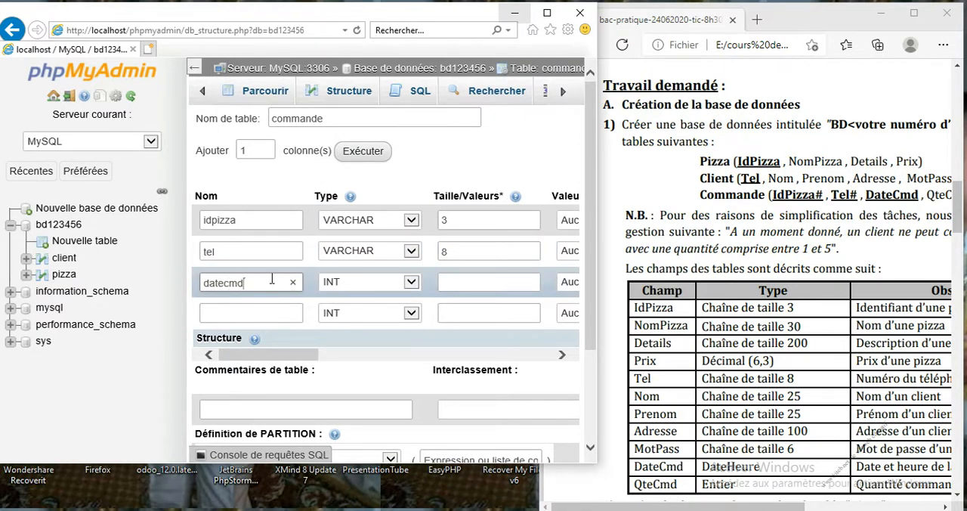
click(371, 289)
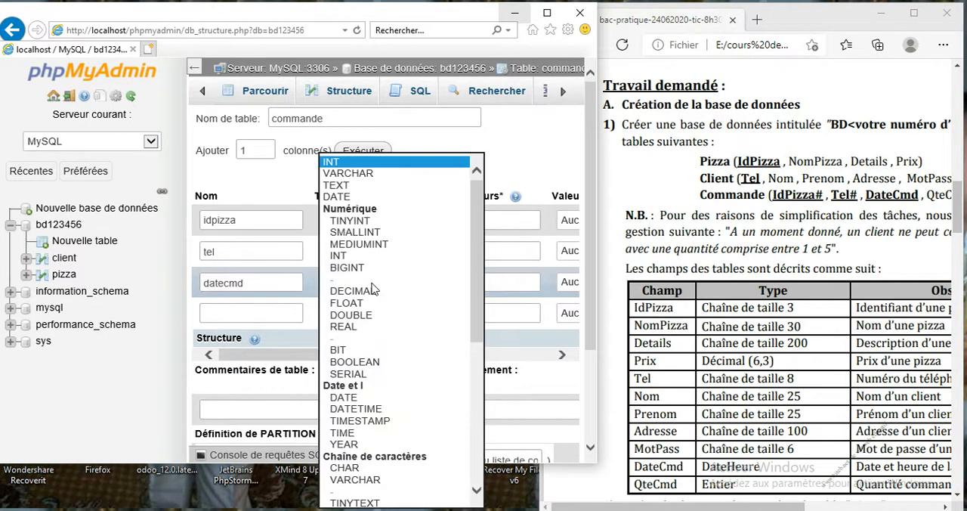
click(360, 411)
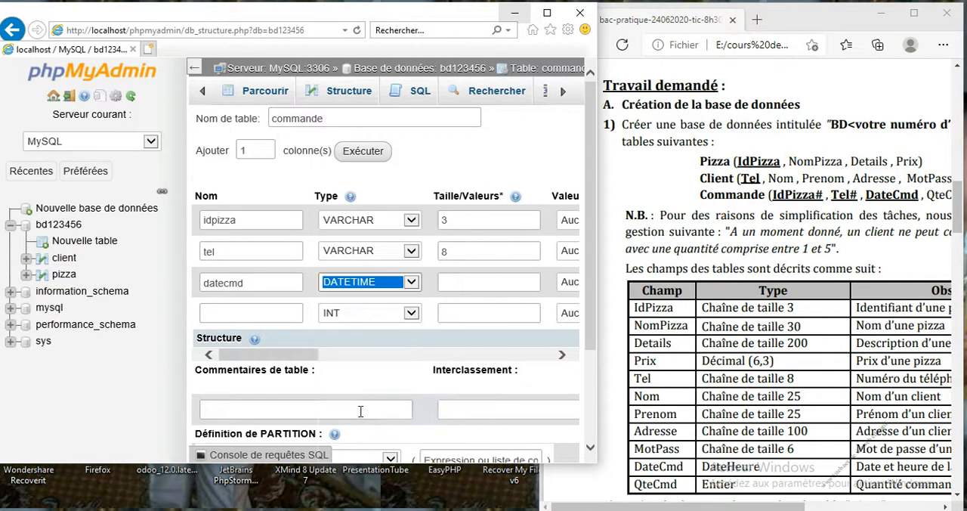
click(268, 316)
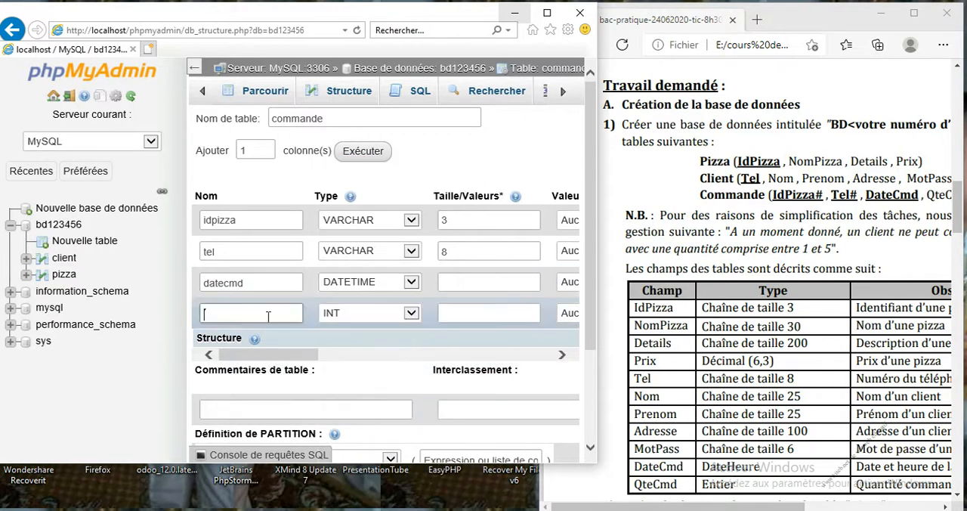
text(qtecmd)
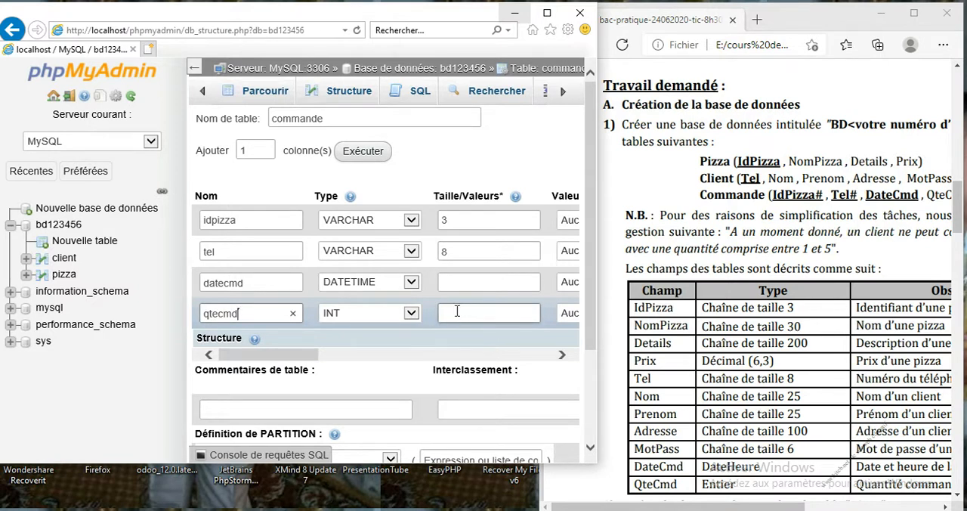
Step: Maximize the phpMyAdmin window and add the idpizza, tel and datecmd columns to a composite PRIMARY index
click(548, 15)
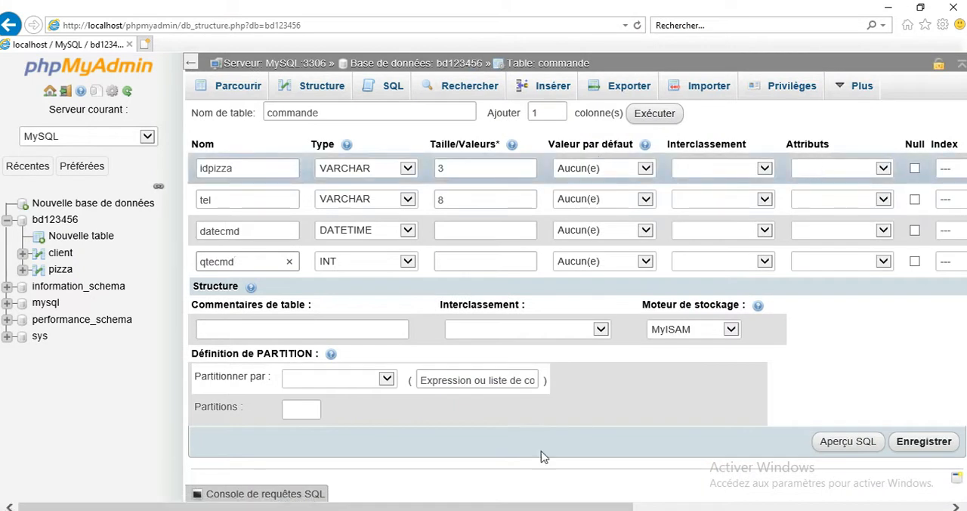
drag(502, 507, 589, 507)
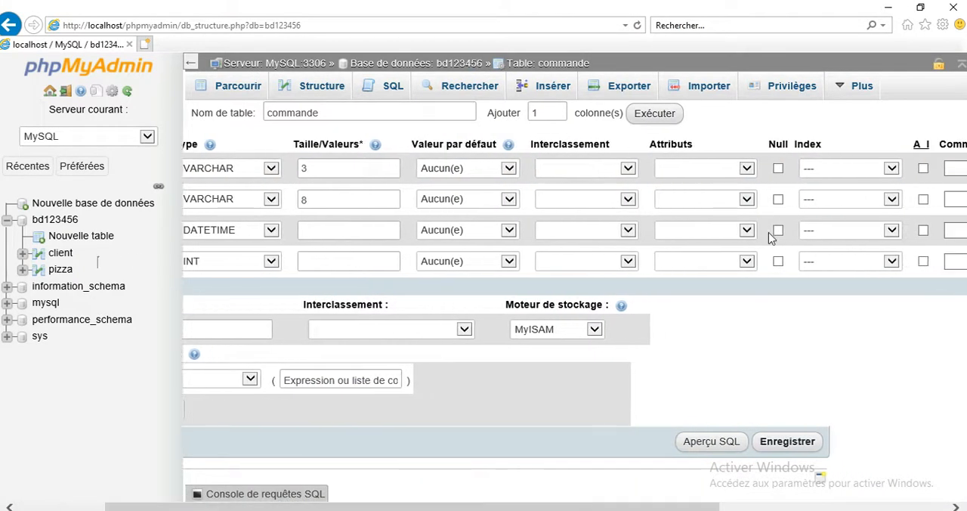
click(836, 173)
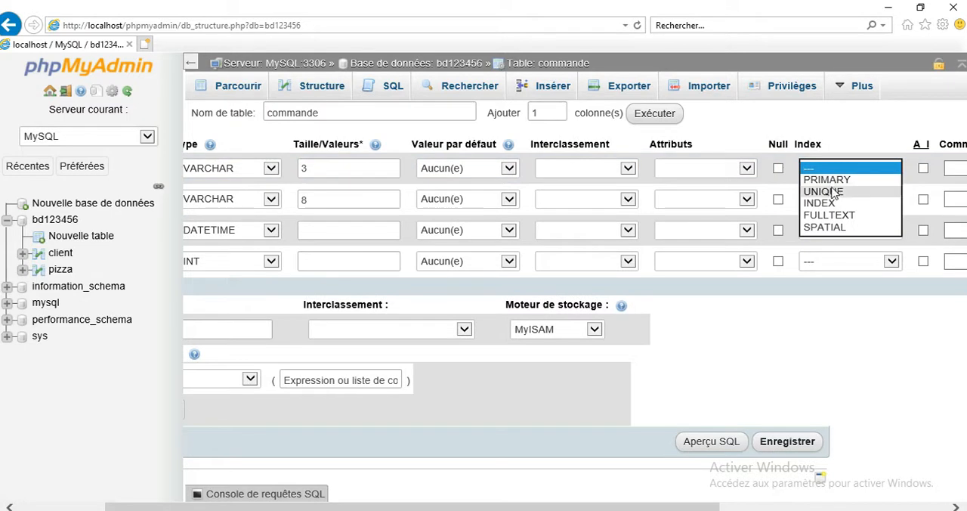
click(832, 180)
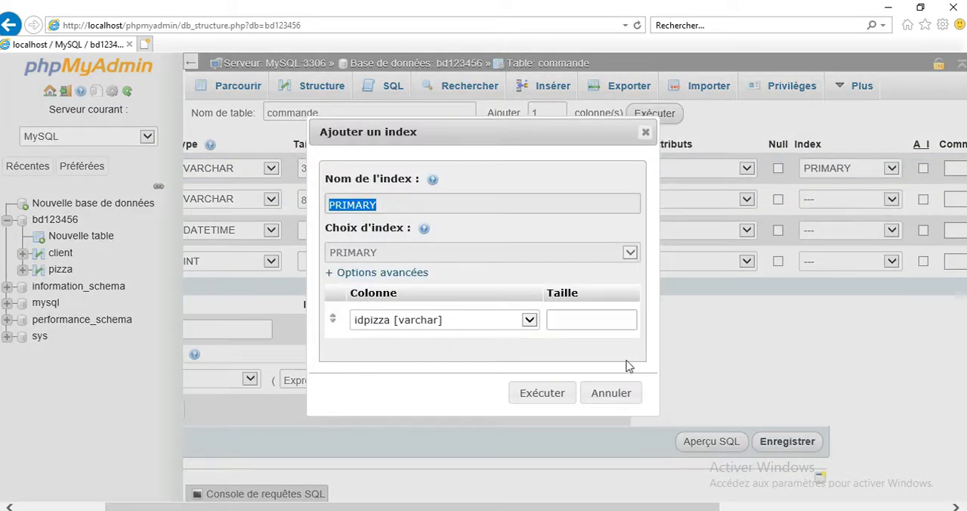
click(556, 396)
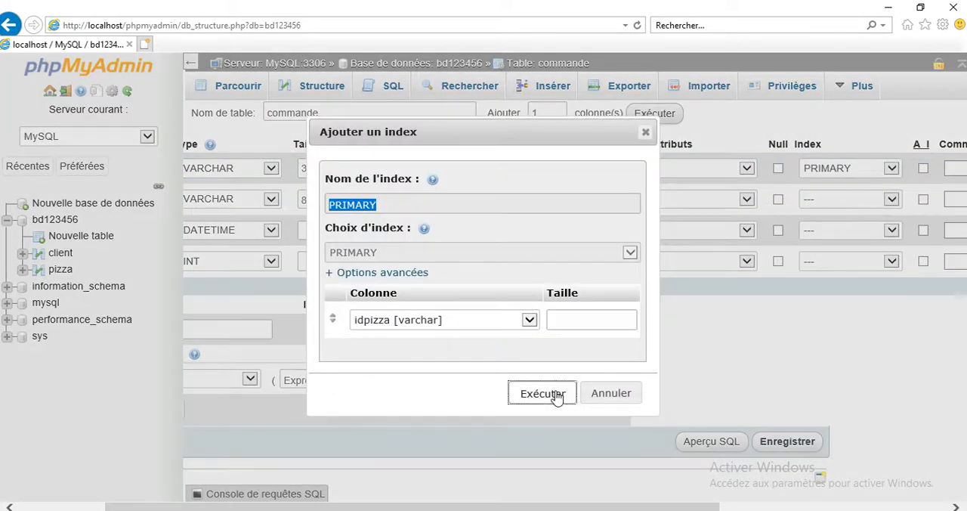
click(836, 216)
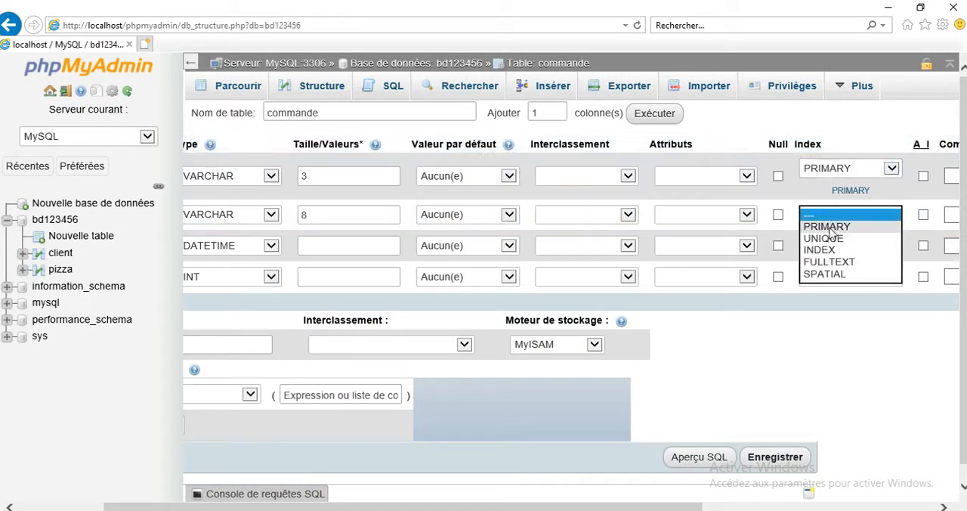
click(829, 227)
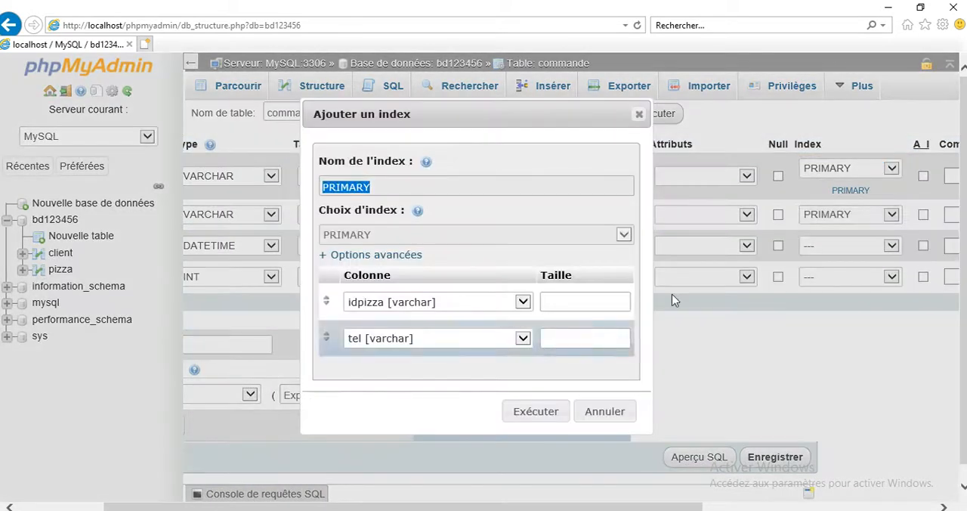
click(547, 413)
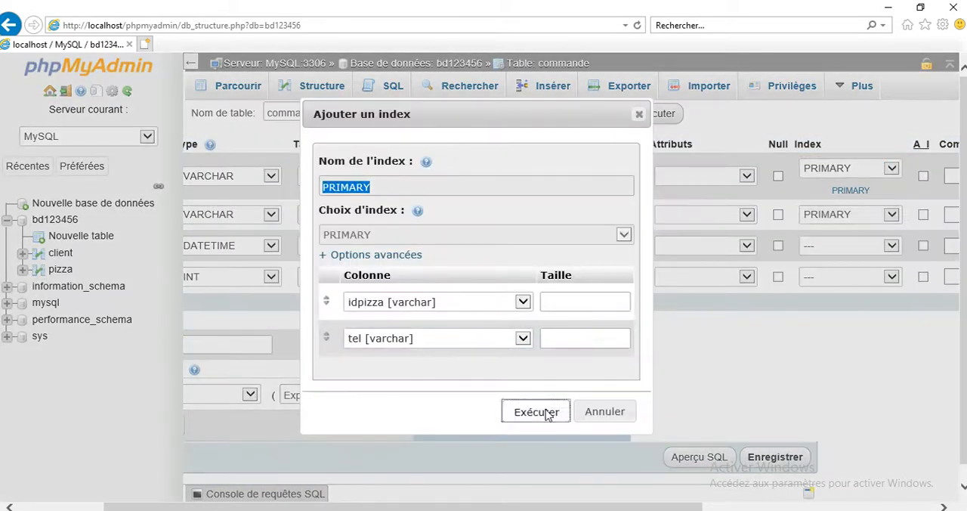
click(822, 261)
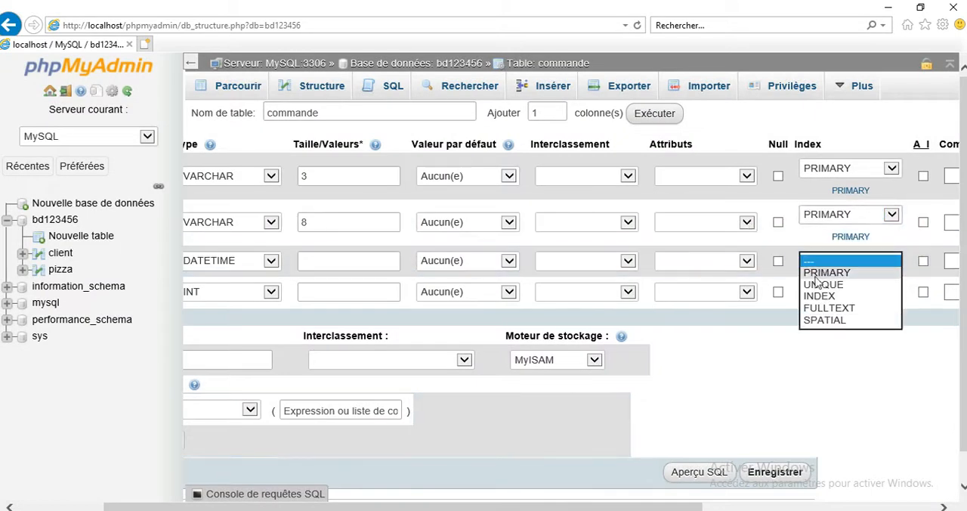
click(821, 273)
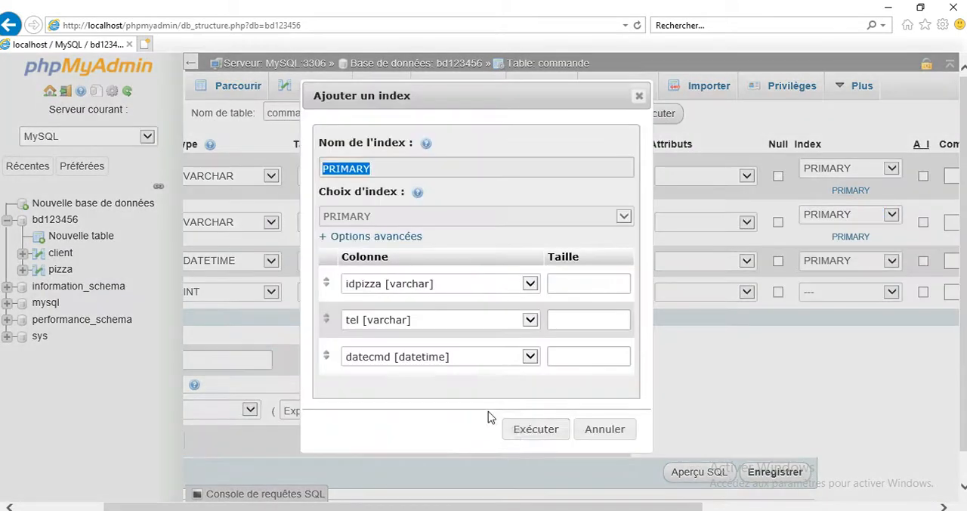
click(528, 437)
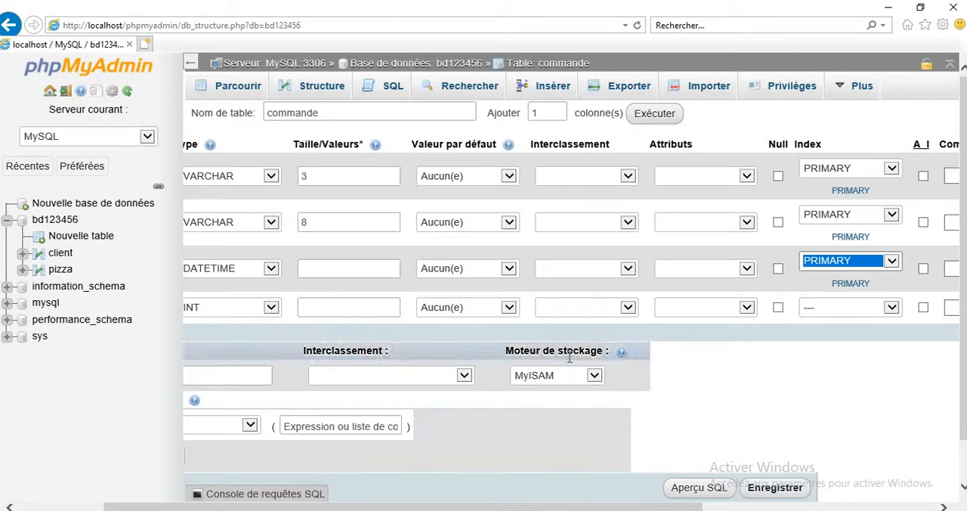
Step: Set the commande table's storage engine to InnoDB and save the table
click(565, 376)
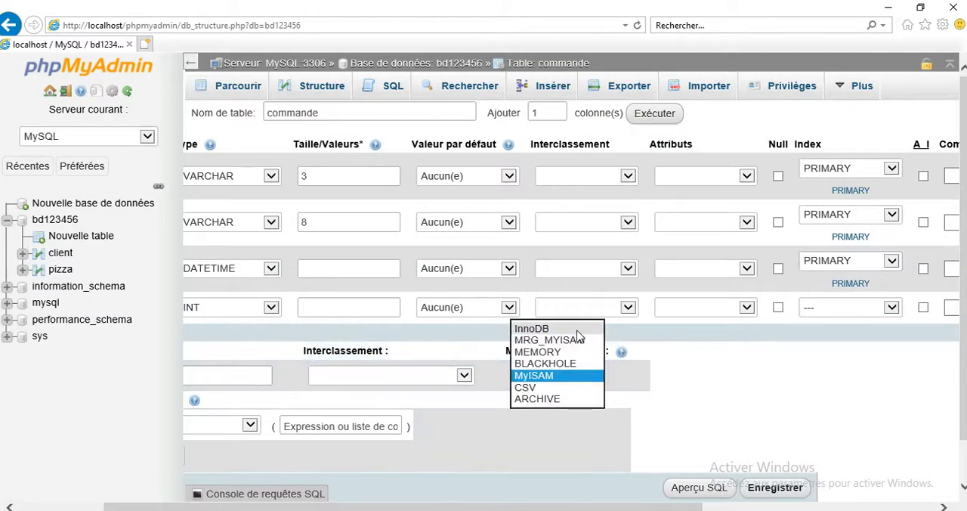
click(578, 335)
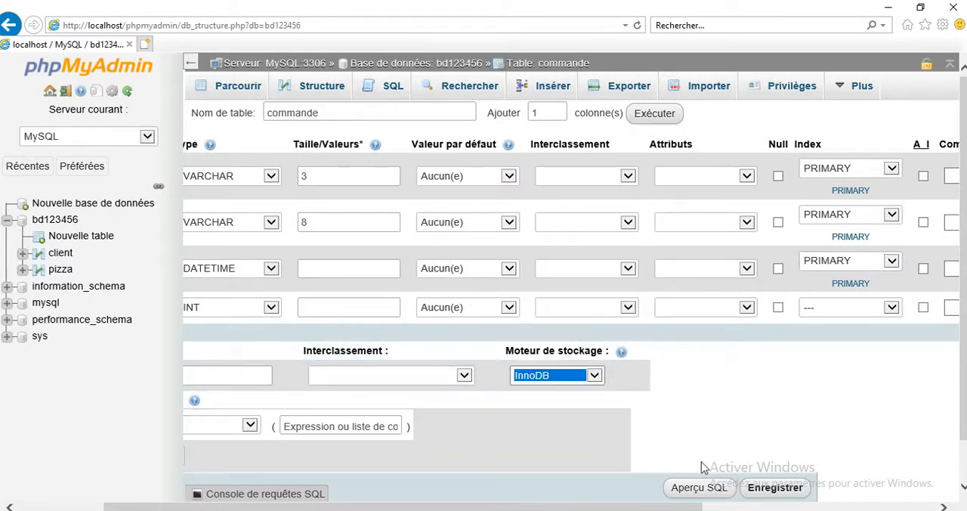
click(772, 490)
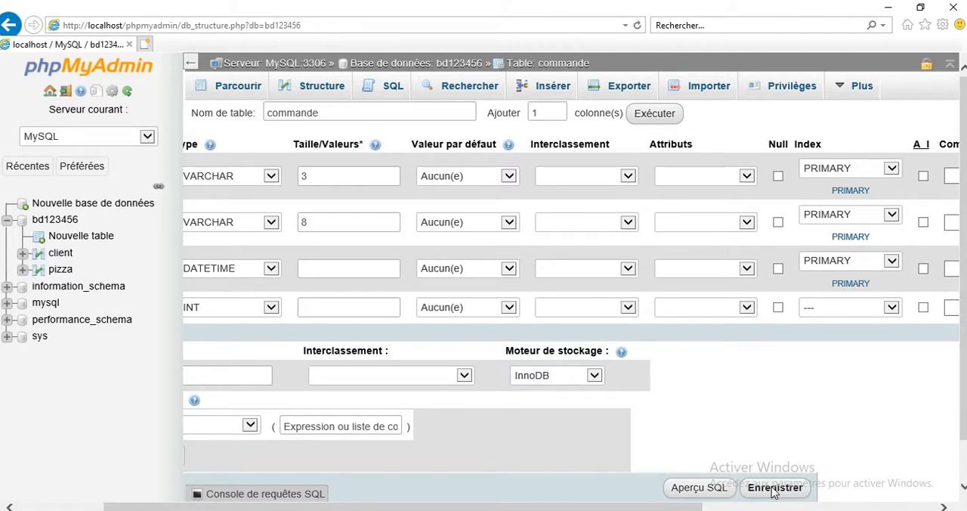
click(757, 489)
click(761, 492)
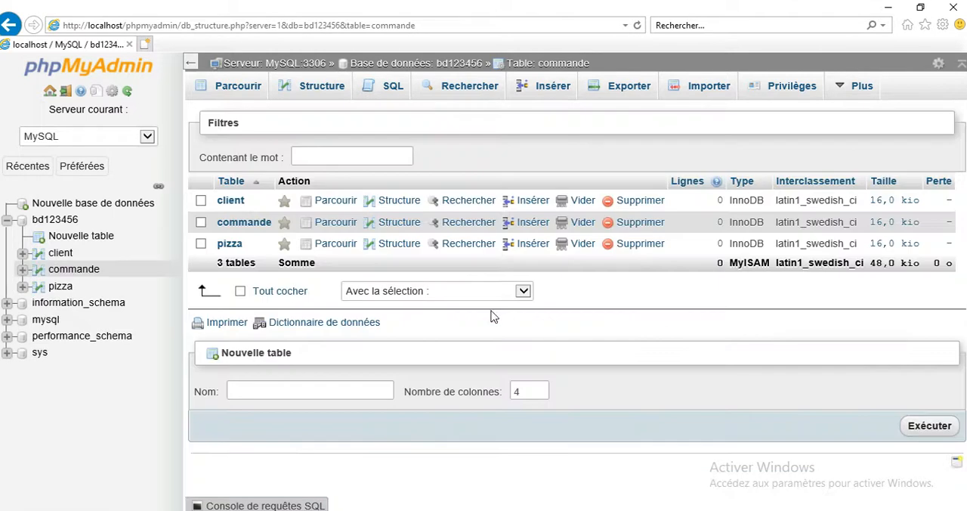
Step: Check the commande table's structure and read question 2 of the exam document for the rows required in the Pizza table
click(73, 269)
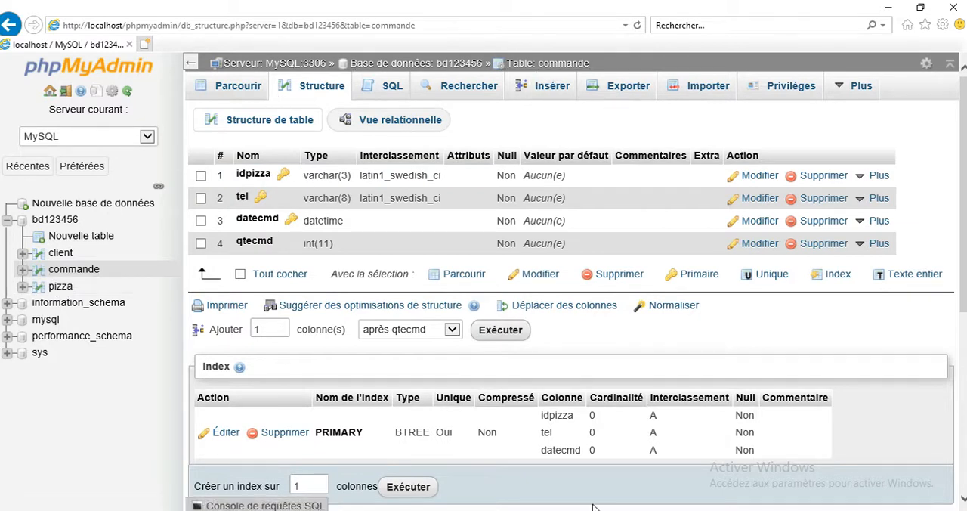
key(alt+Tab)
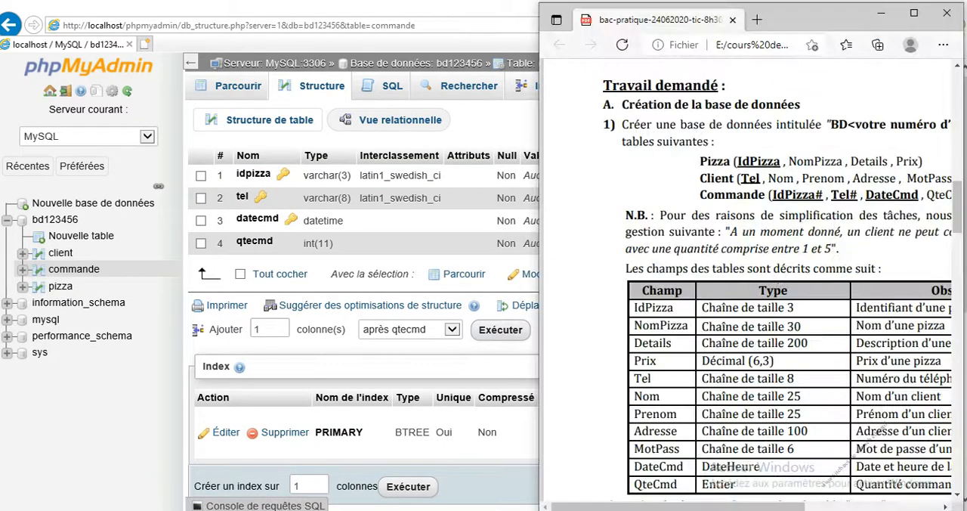
click(914, 12)
scroll(640, 311, down, 5)
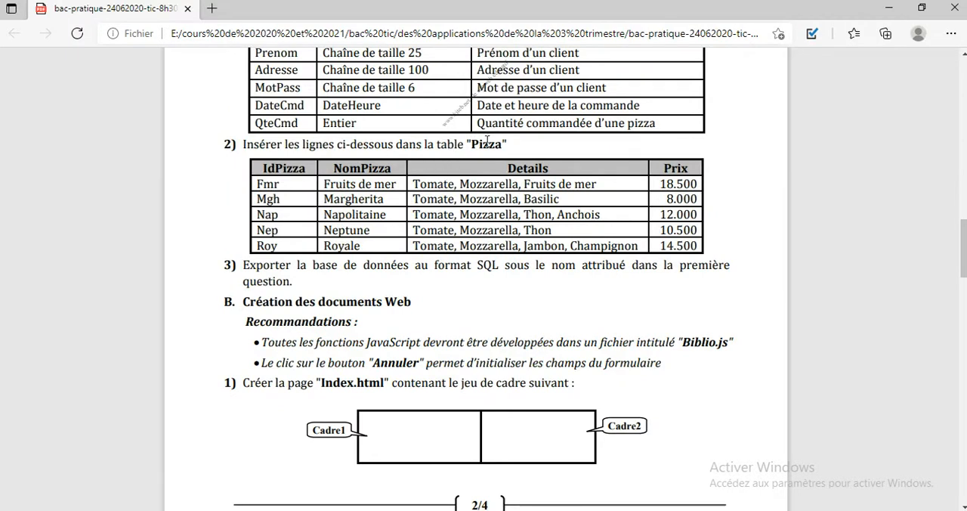
click(921, 7)
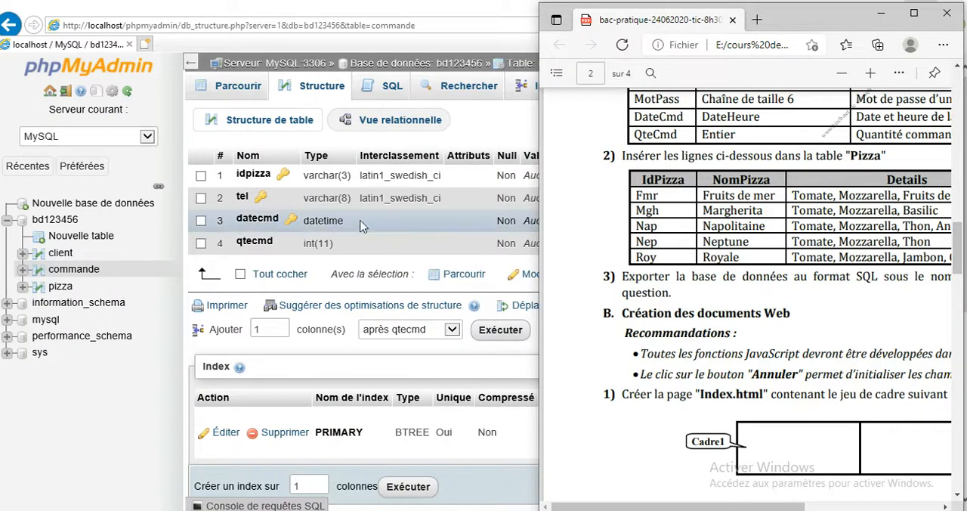
Step: Open the row insertion form of the pizza table and restore the phpMyAdmin window beside the exam document
click(60, 288)
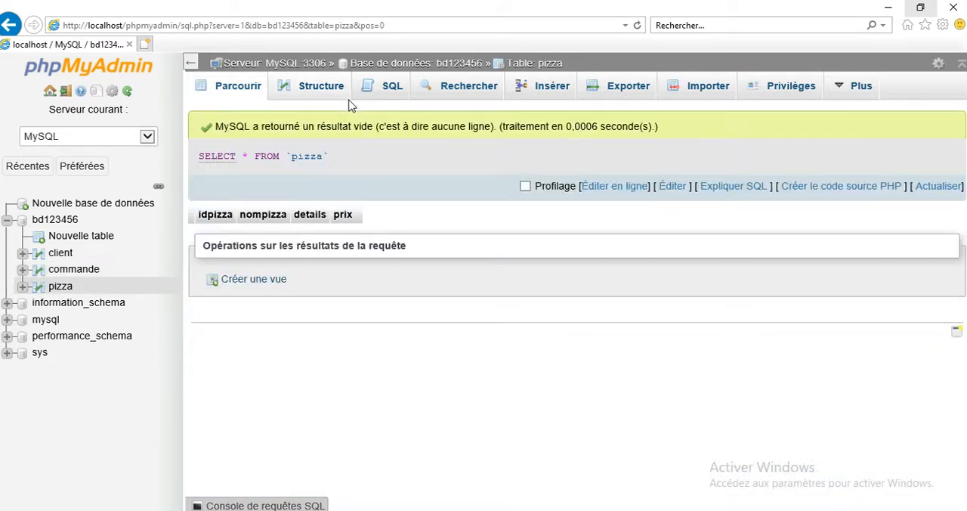
click(546, 90)
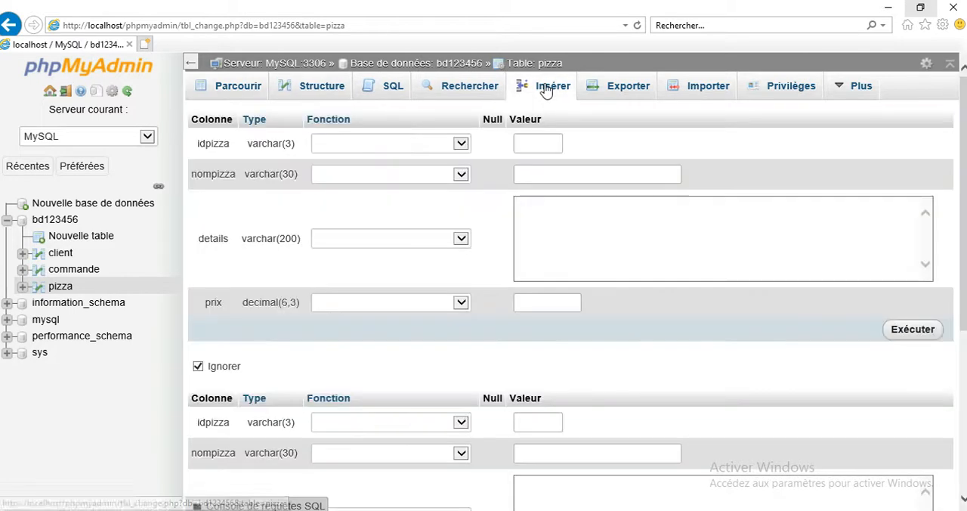
double_click(686, 11)
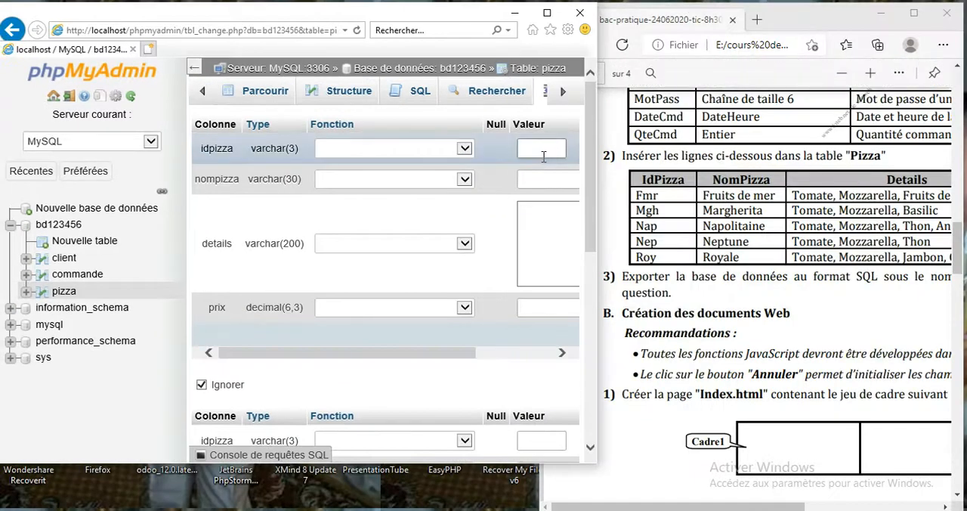
Step: Fill the first new row with idpizza fmr, nompizza fruits de mer, details "tomate, mozzarella, fruits de mere" and prix 18.500
text(fmr)
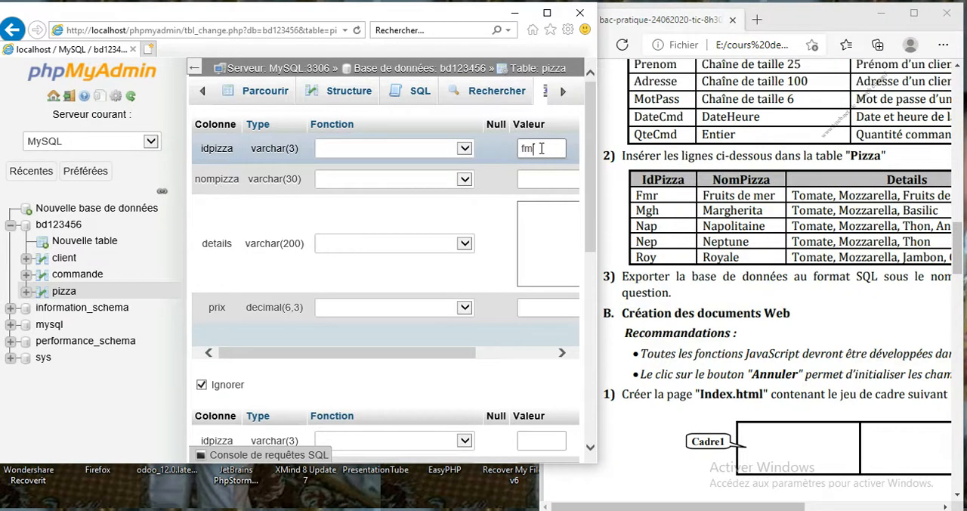
click(536, 182)
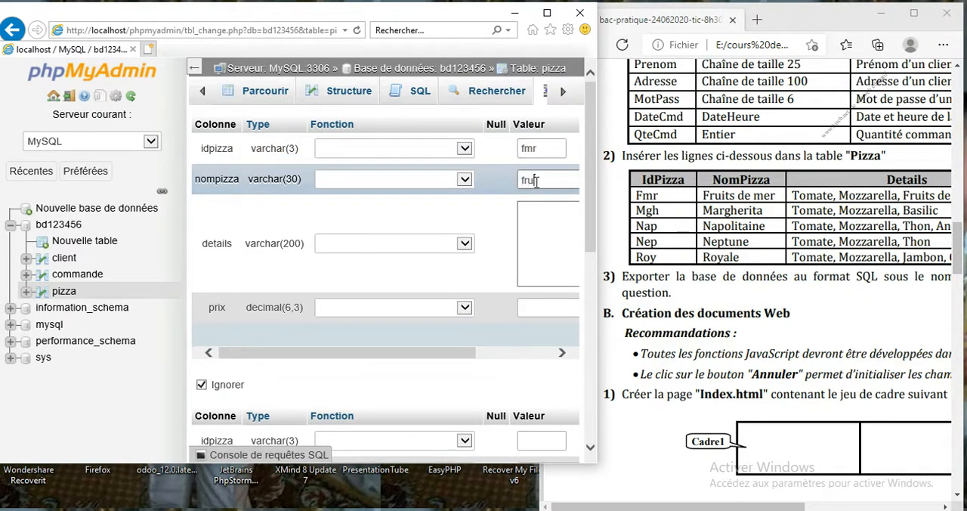
text(fruits de mer)
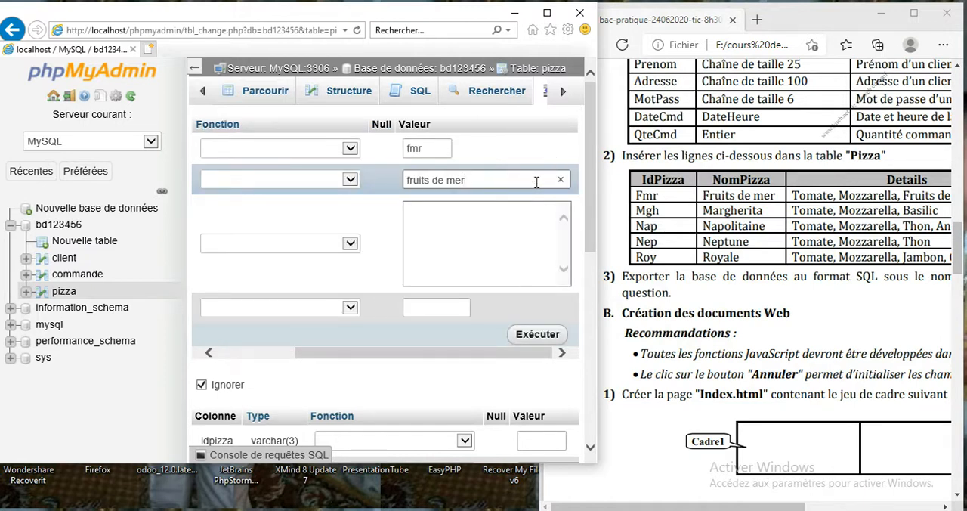
click(515, 216)
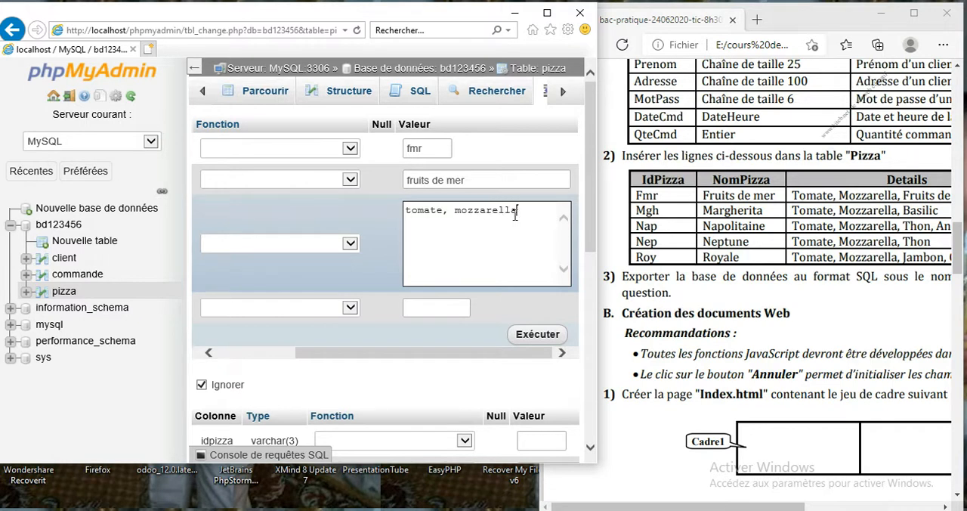
text(uits de mere)
drag(737, 505, 851, 505)
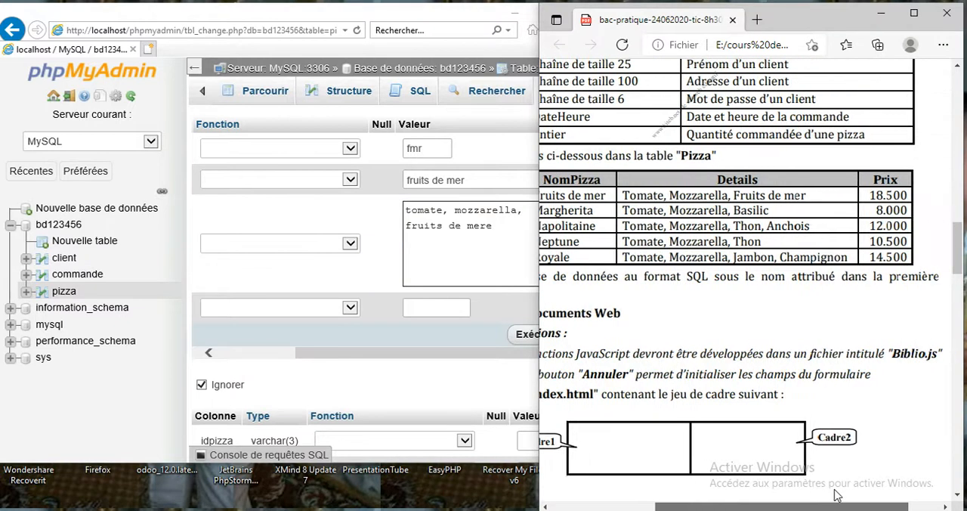
click(432, 309)
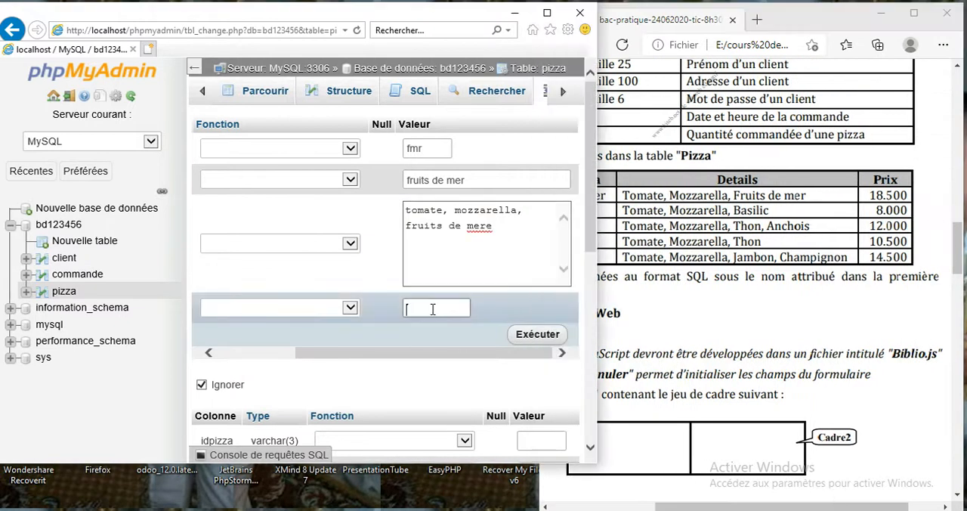
text(18.500)
Step: Enter mgh as idpizza and margherita as nompizza in the second new row of the pizza table
drag(591, 227, 588, 327)
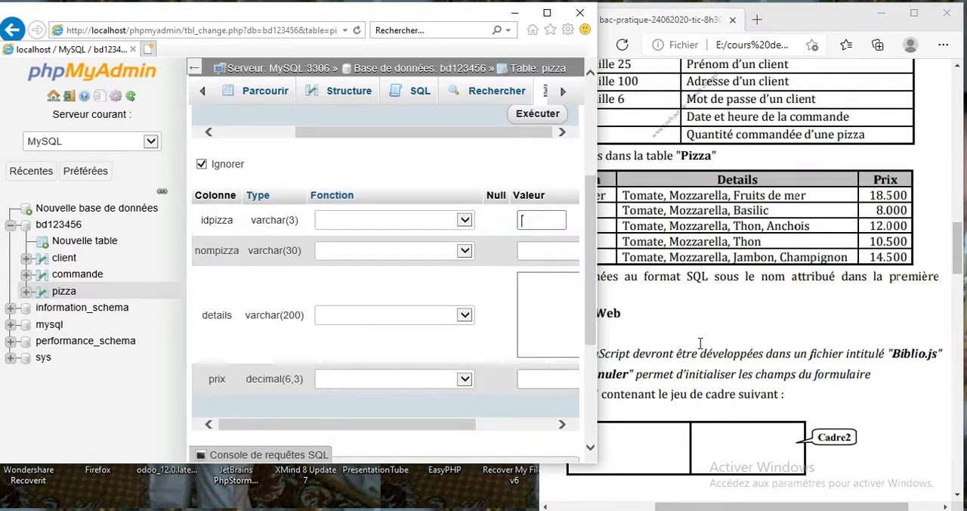
click(605, 282)
drag(696, 507, 632, 508)
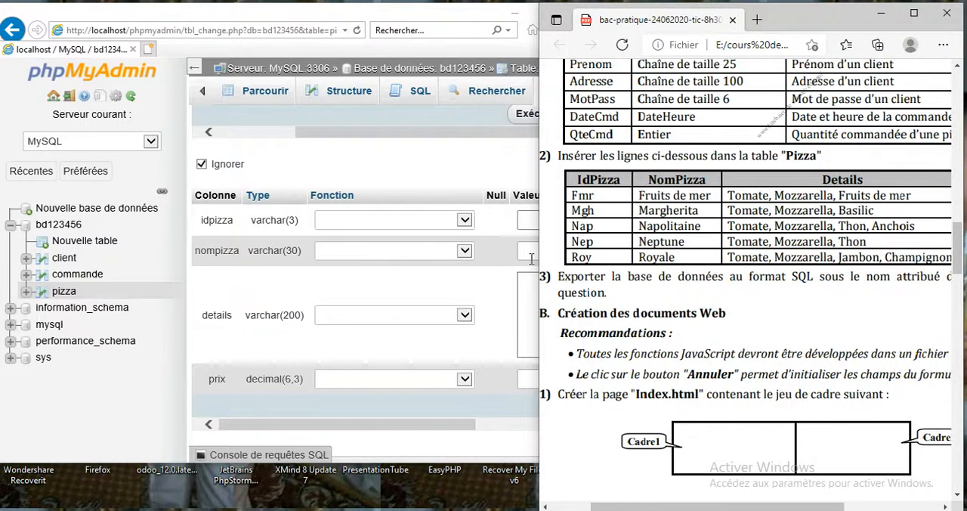
click(520, 228)
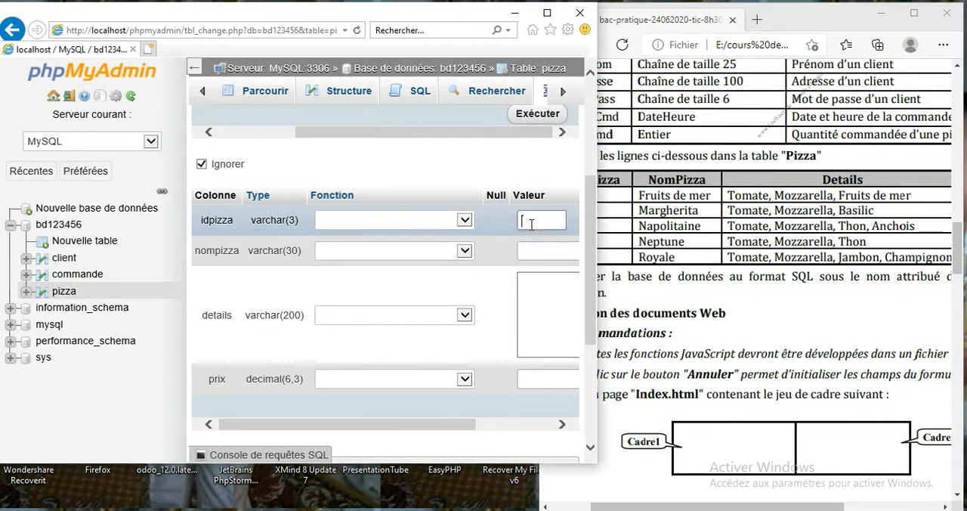
text(mgh)
click(538, 250)
text(margherita)
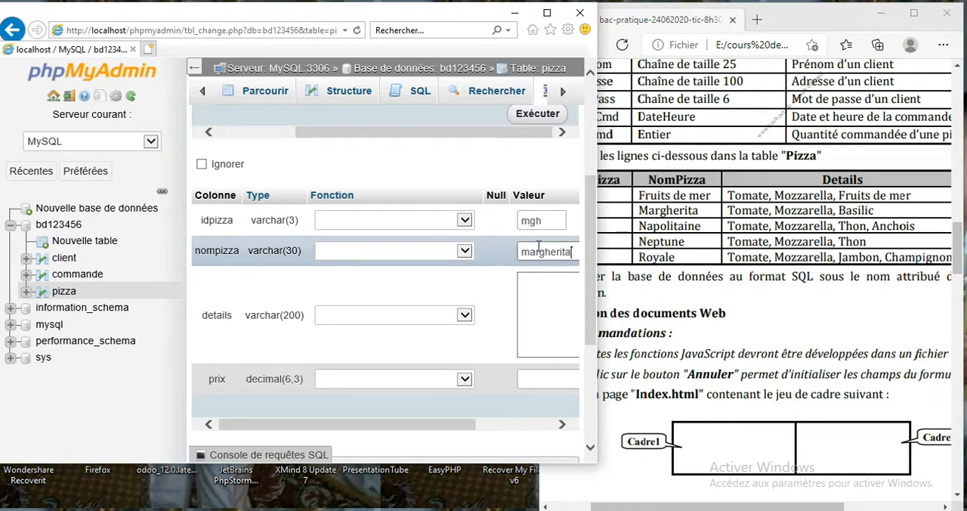
Step: Set the margherita row's details to "tomate, mozzarelle, basilic" and prix to 8.000, and insert both rows
click(540, 294)
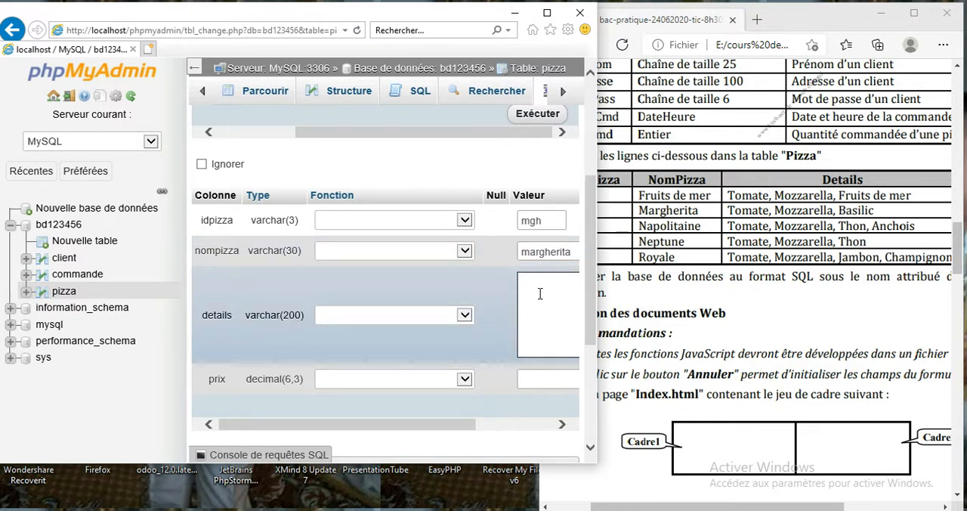
text(tomate, mozzare)
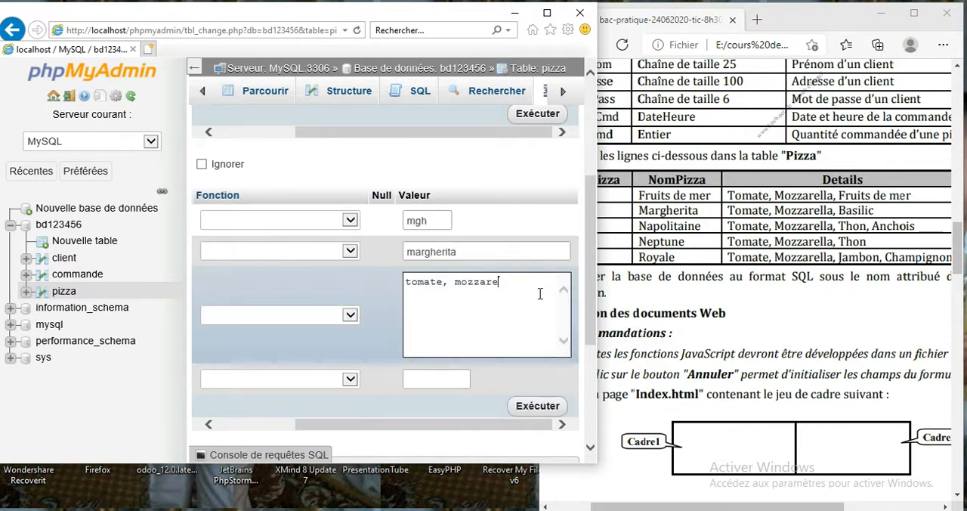
text(lle, basilic)
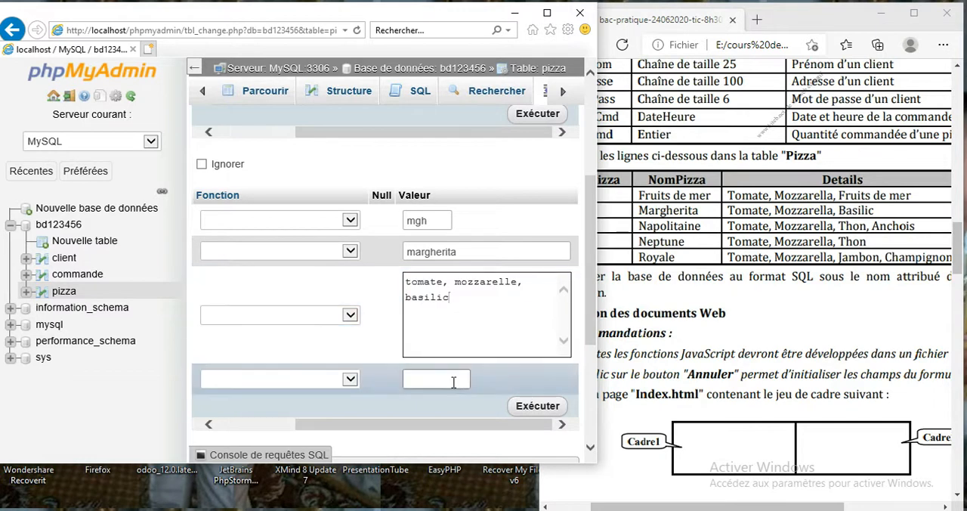
drag(692, 507, 731, 508)
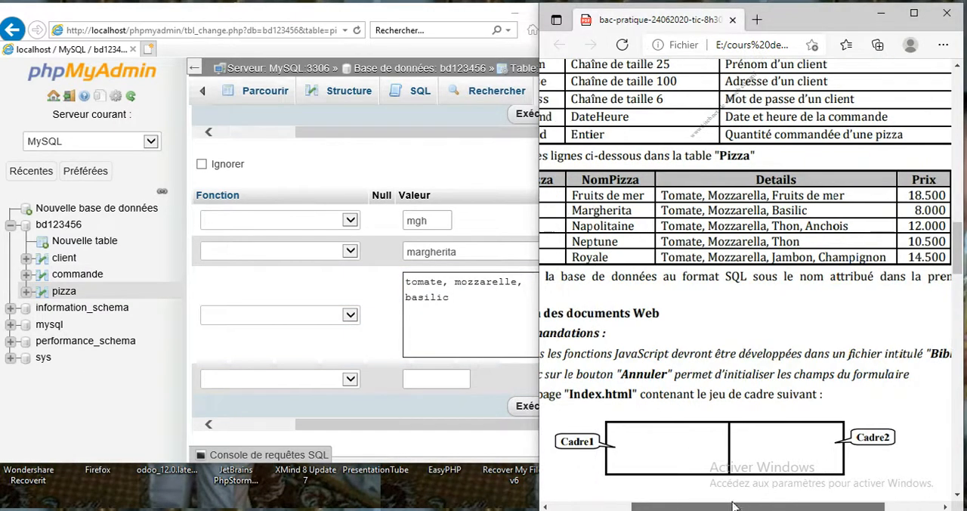
click(450, 387)
text(8.000)
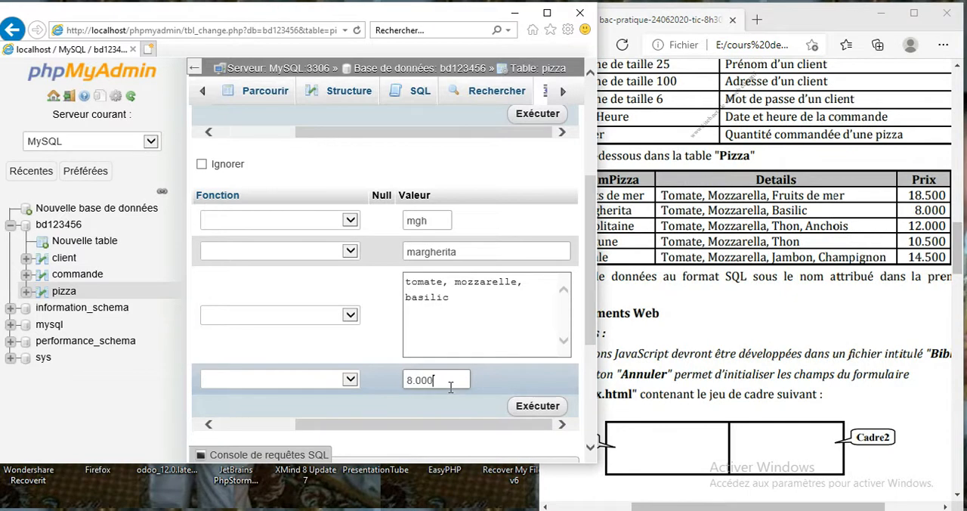
click(520, 411)
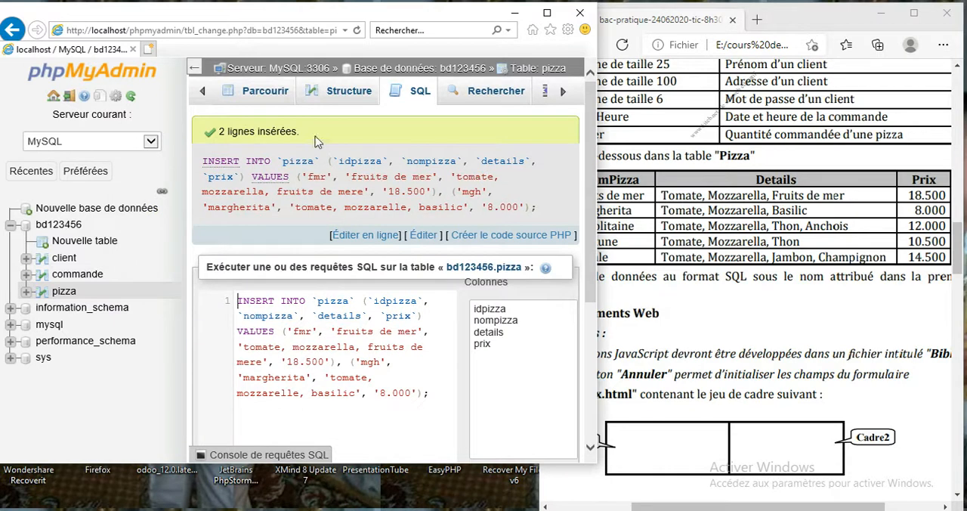
Step: Maximize the phpMyAdmin window and check the pizza table's inserted rows and its structure
click(548, 13)
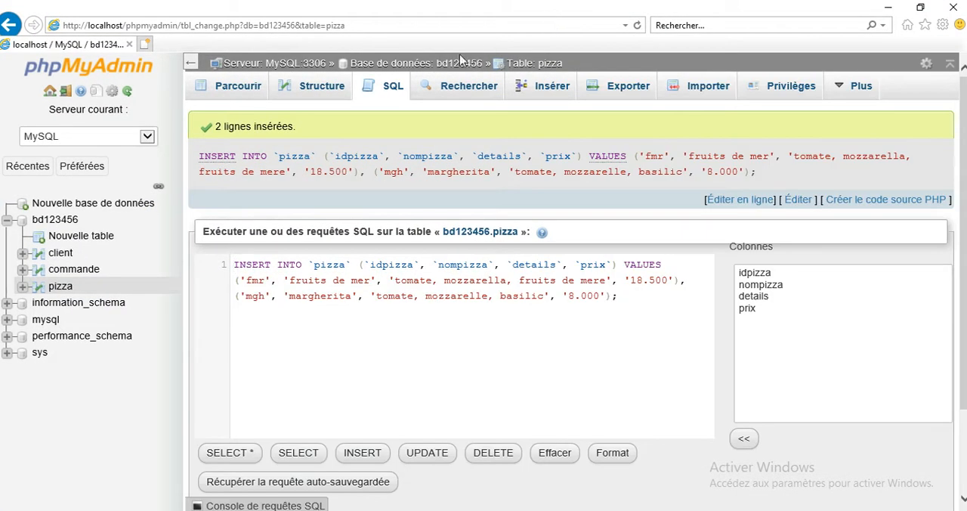
click(247, 93)
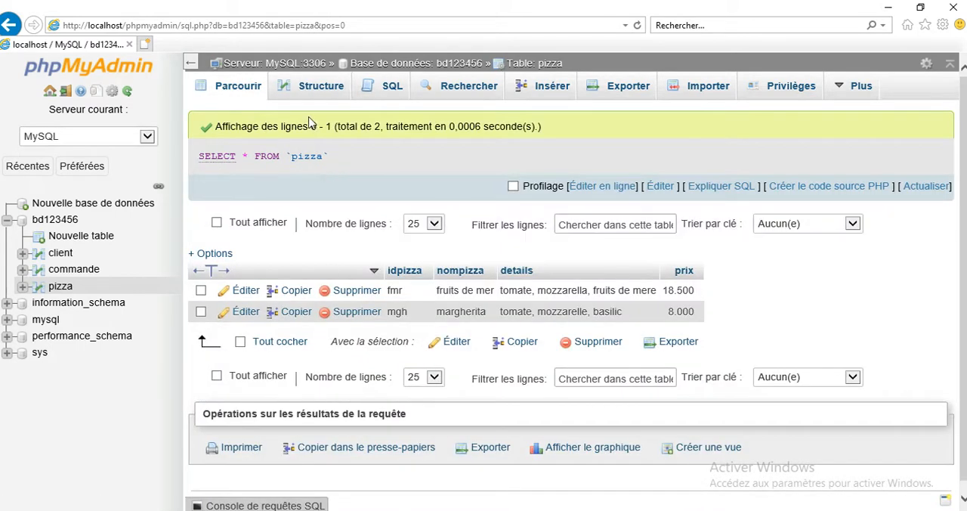
click(316, 90)
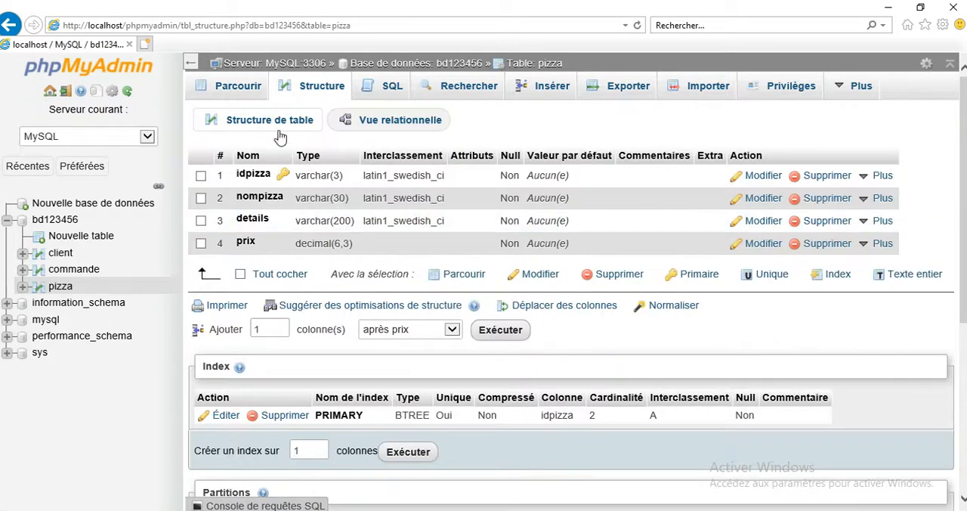
click(250, 89)
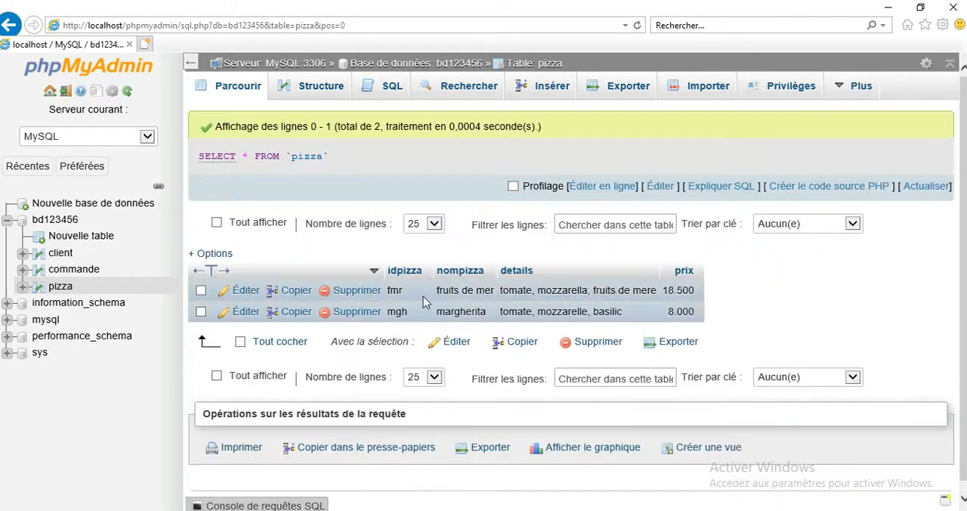
Step: Open a new insertion form for pizza beside the exam document and enter idpizza nap and nompizza napolitain in the first row
click(556, 89)
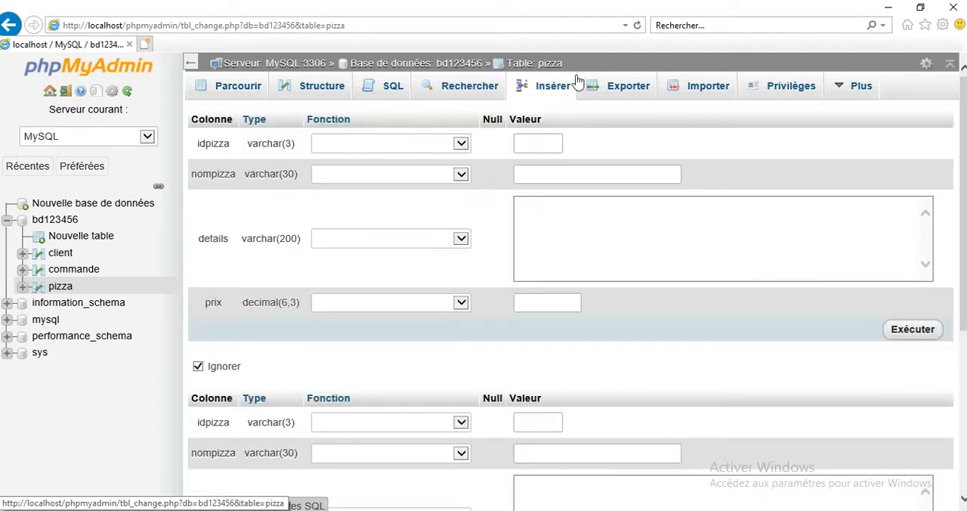
double_click(673, 14)
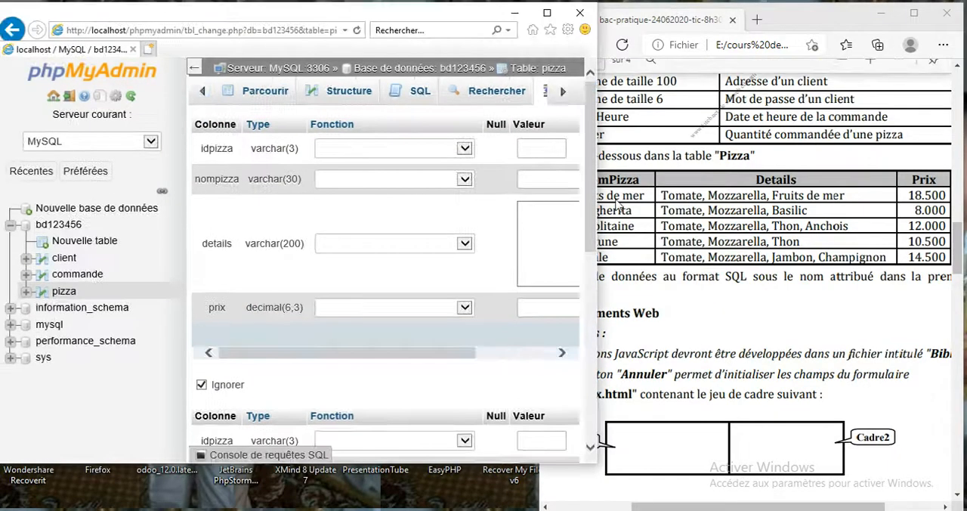
click(660, 276)
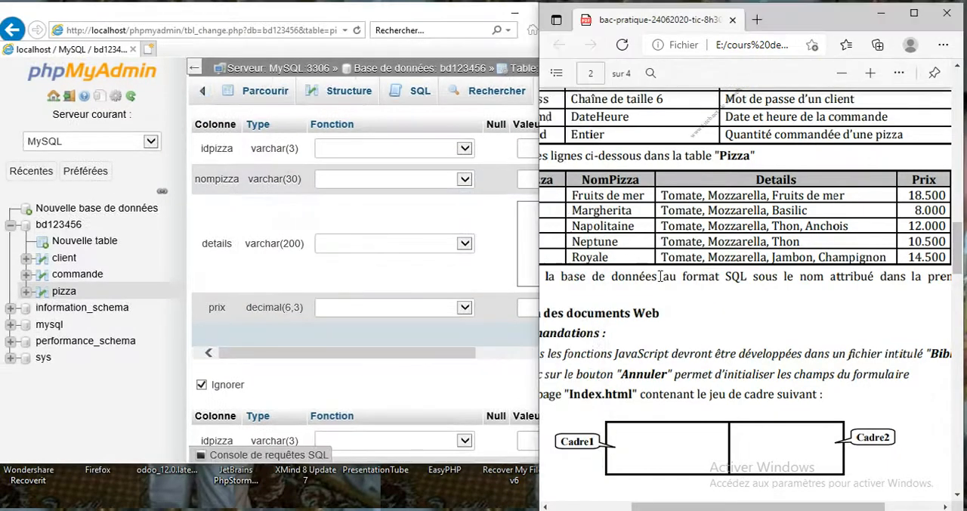
drag(669, 505, 627, 505)
click(527, 149)
text(nap)
click(539, 177)
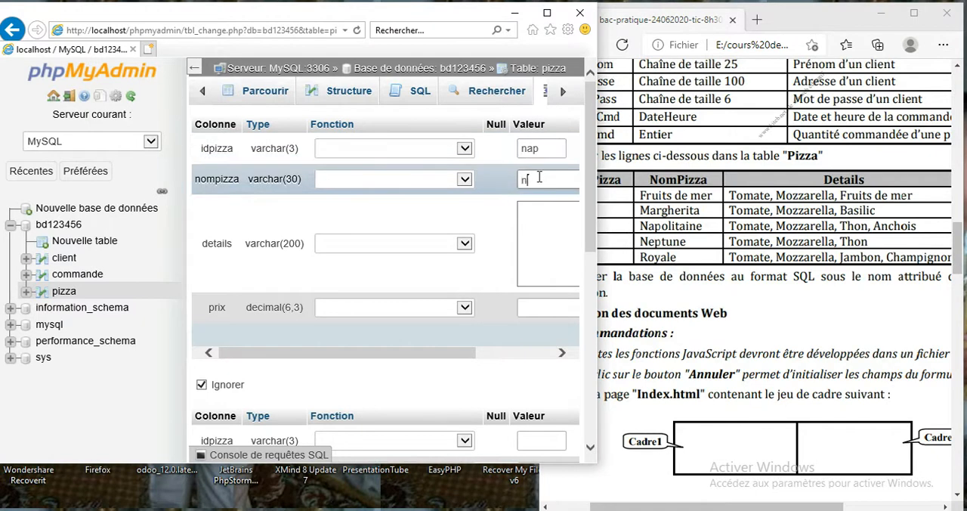
text(napolitain)
Step: Set the napolitain row's details to "tomate, mozzarella,thon," and its prix to 12.000
click(540, 210)
click(541, 218)
text(tomate)
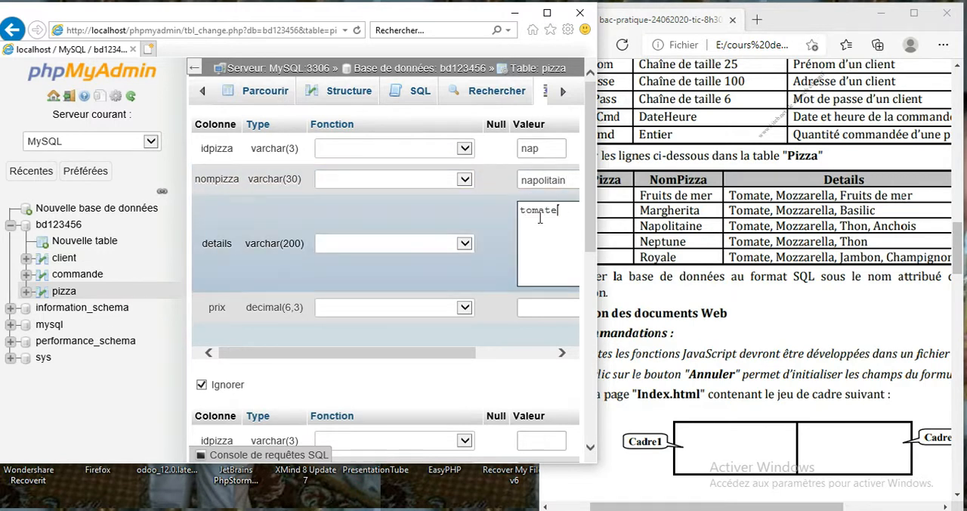
text(, mozzarella)
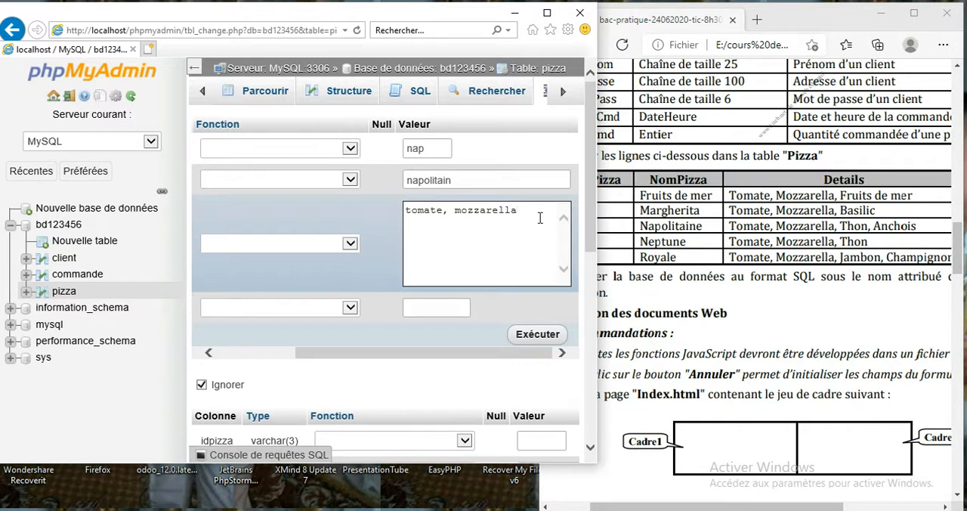
text(,thon,)
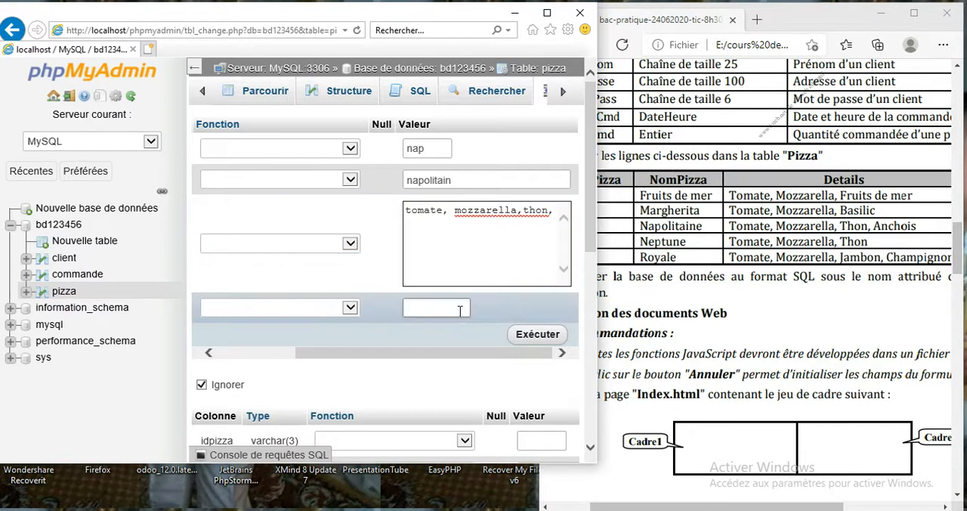
drag(677, 506, 730, 507)
click(434, 306)
text(12.000)
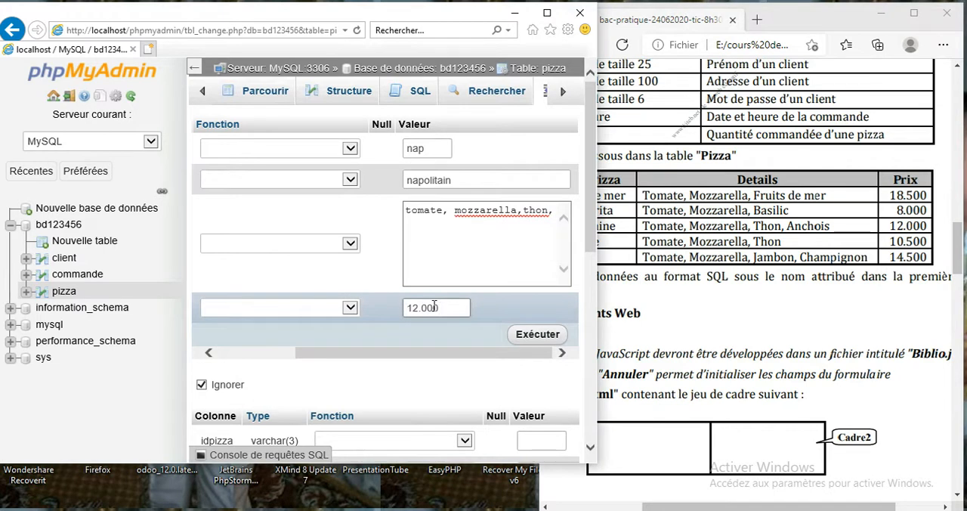
Step: Enter nep as idpizza and neptune as nompizza in the second row of the insertion form
drag(594, 222, 576, 344)
click(667, 311)
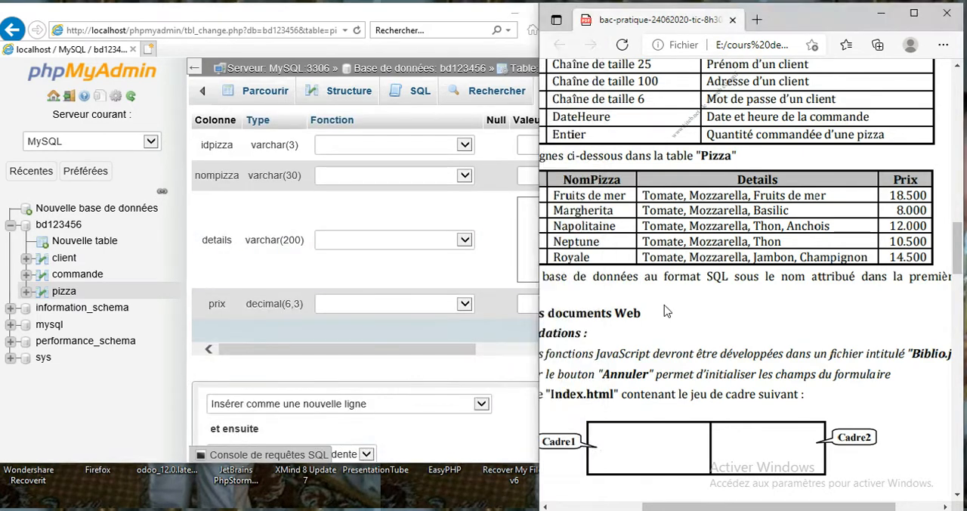
drag(648, 505, 594, 504)
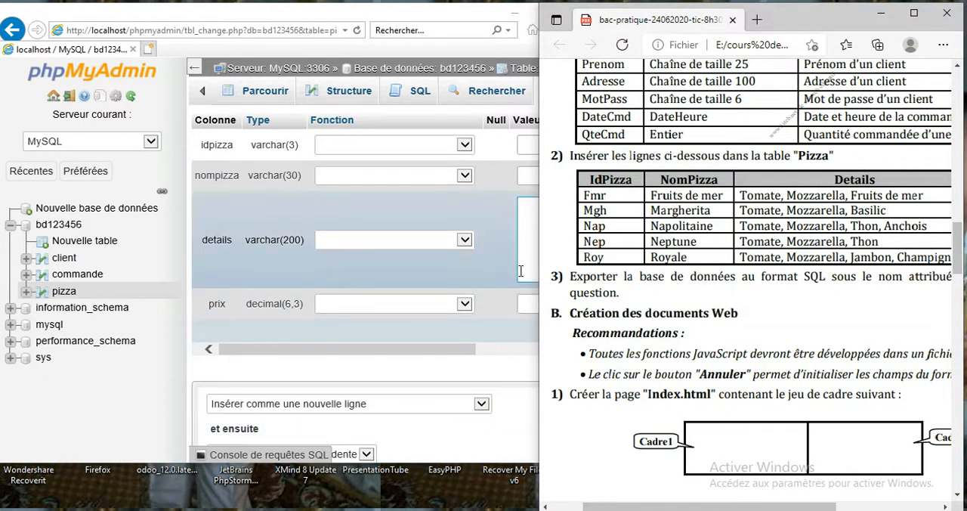
click(529, 147)
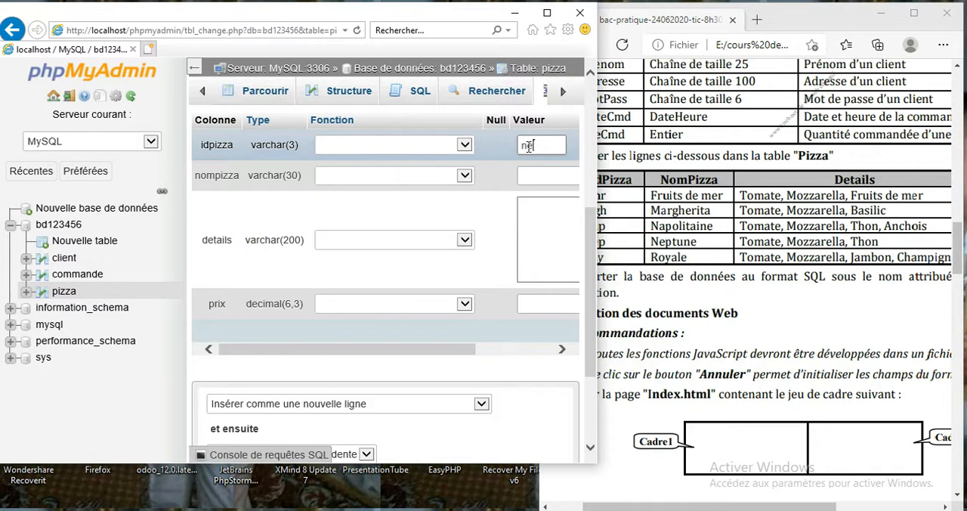
text(neptune)
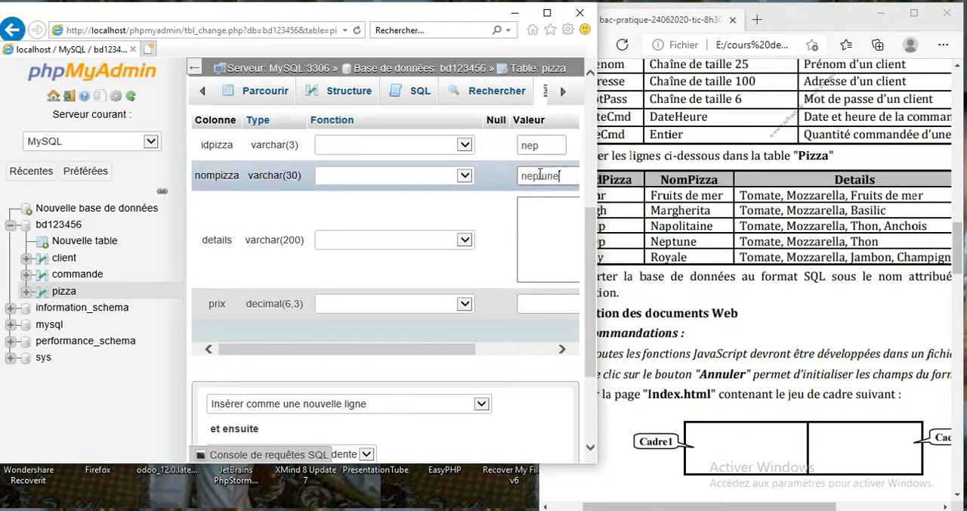
Step: Set the neptune row's details to "tomate,mozzarella, thon" and its prix to 10.500, and execute the insertion of both rows
click(541, 212)
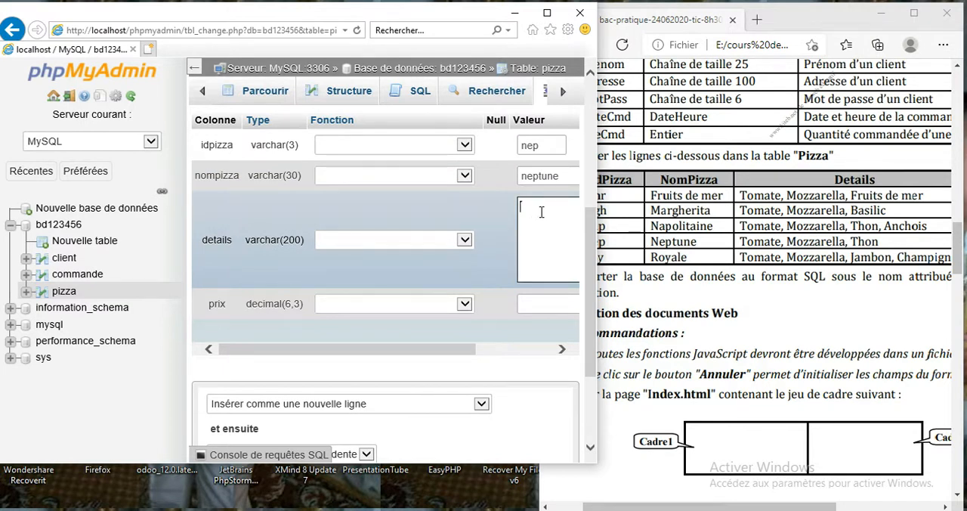
text(tomate,moz)
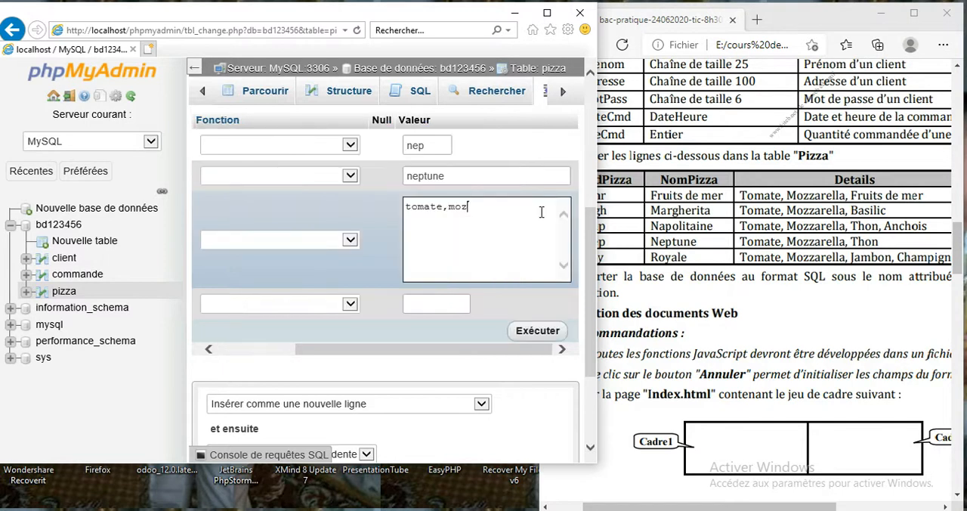
text(zarella, thon)
drag(776, 506, 839, 510)
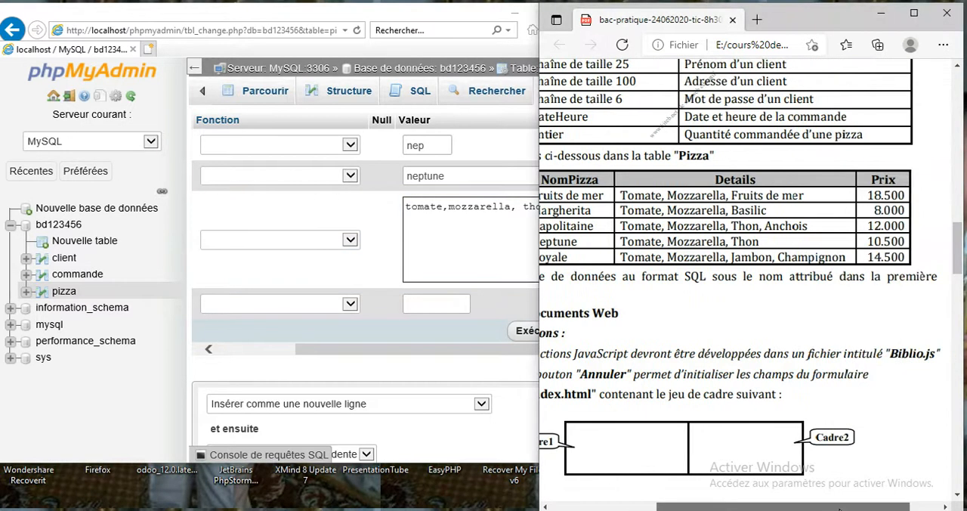
click(435, 300)
text(10.500)
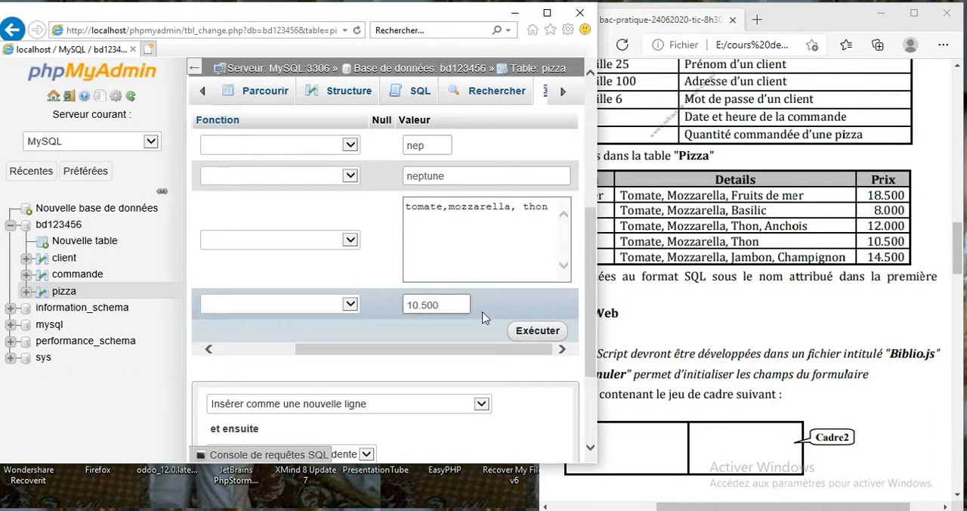
click(520, 333)
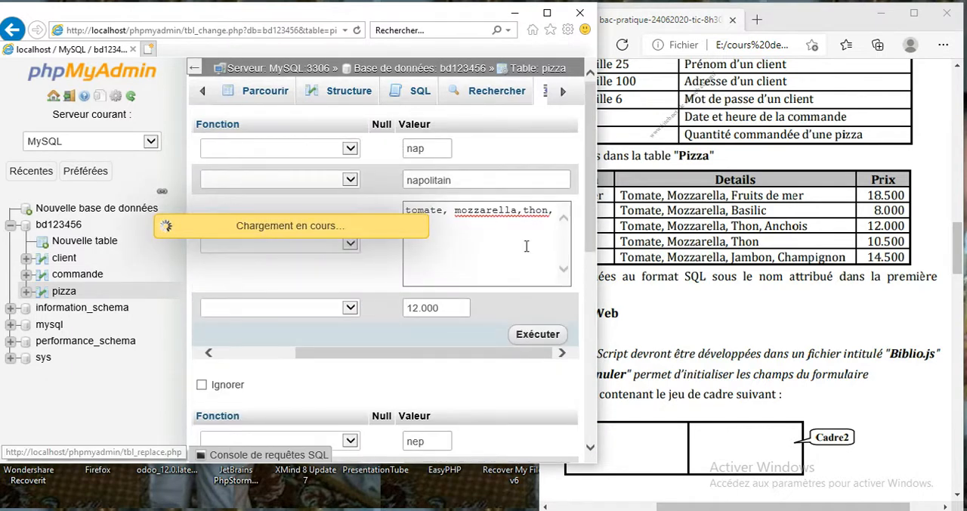
Step: Check the pizza table's rows in the maximized window and reread the table definitions in the exam document
click(547, 13)
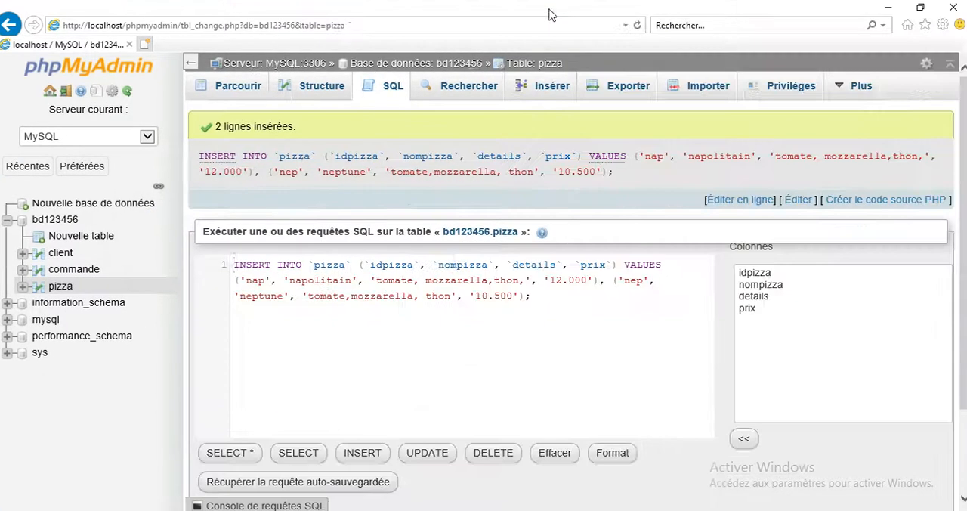
click(246, 89)
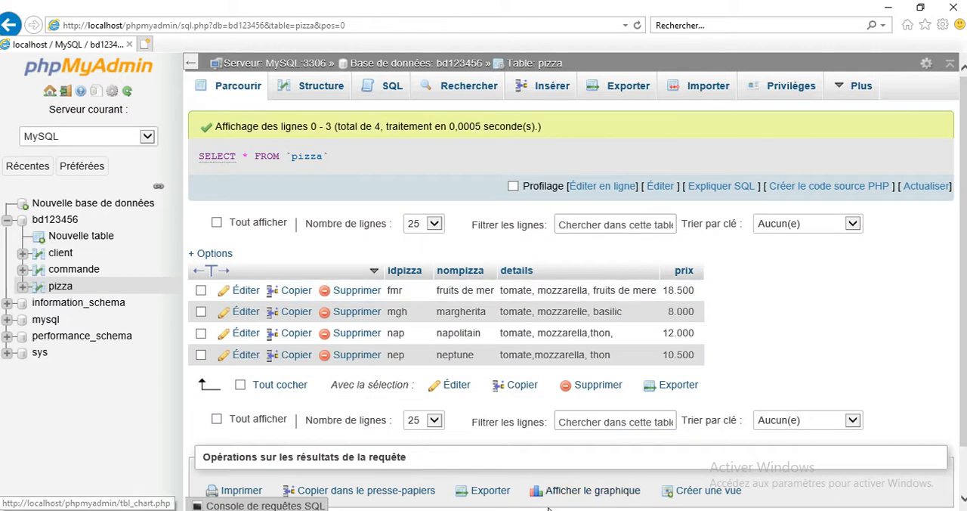
key(alt+Tab)
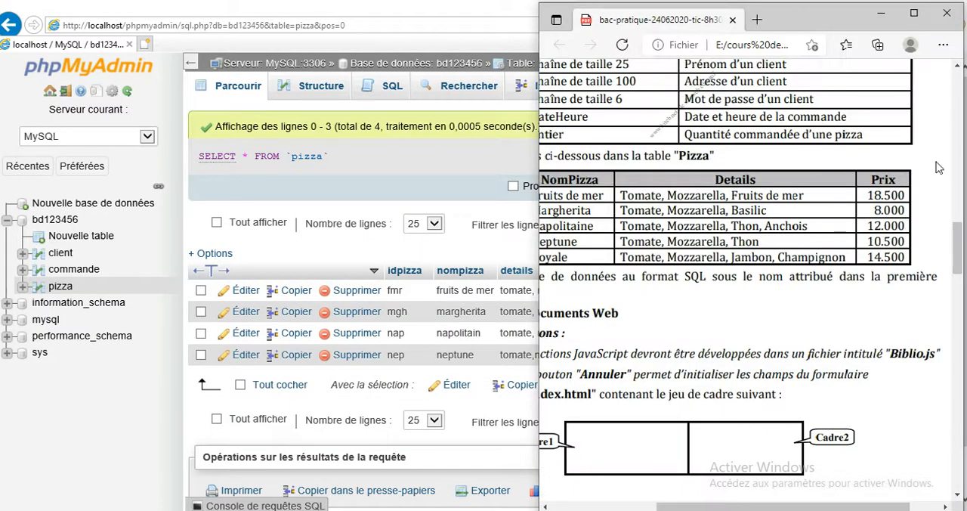
scroll(913, 190, down, 2)
click(914, 13)
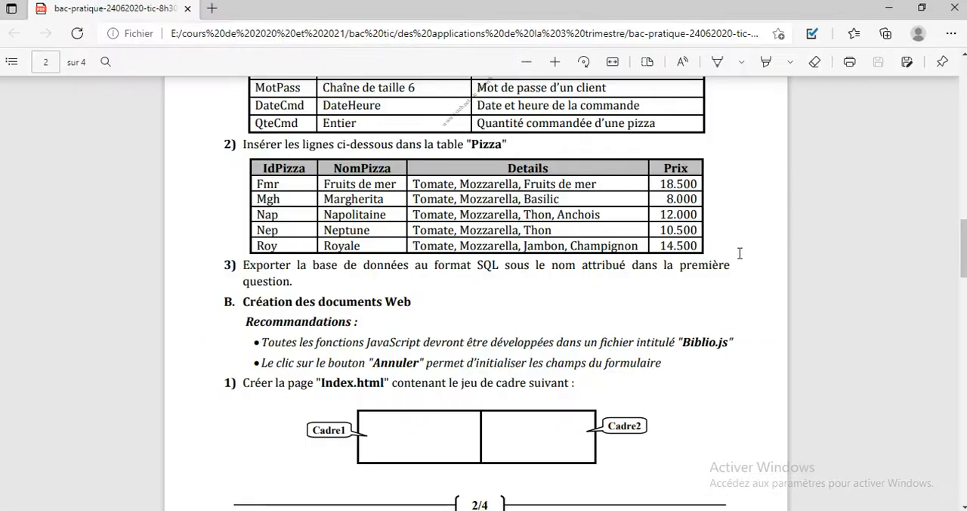
scroll(740, 253, up, 6)
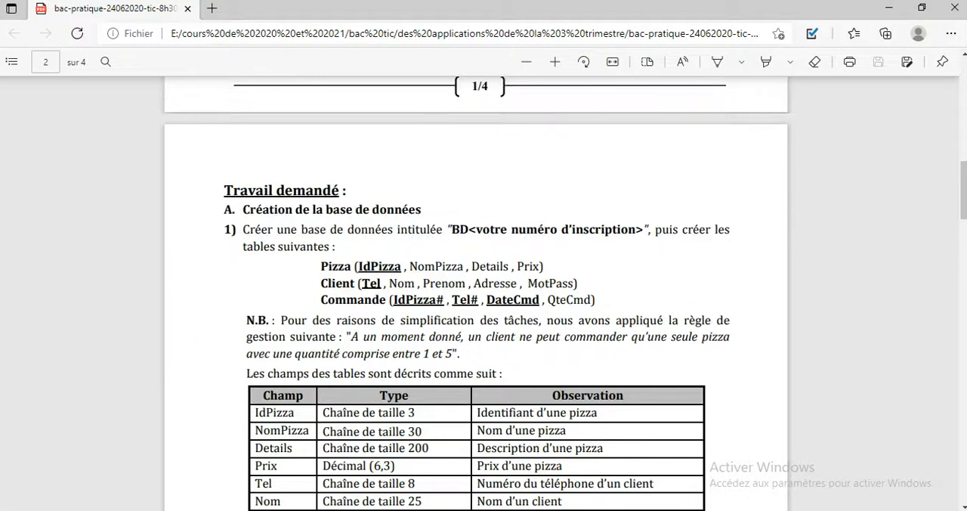
key(alt+Tab)
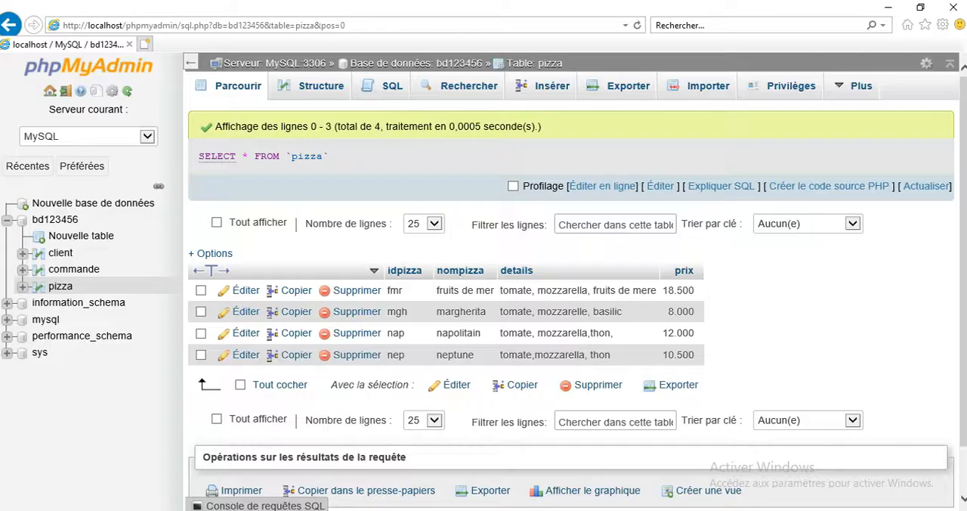
Step: Show the commande table's structure and add an index on its idpizza column
click(91, 279)
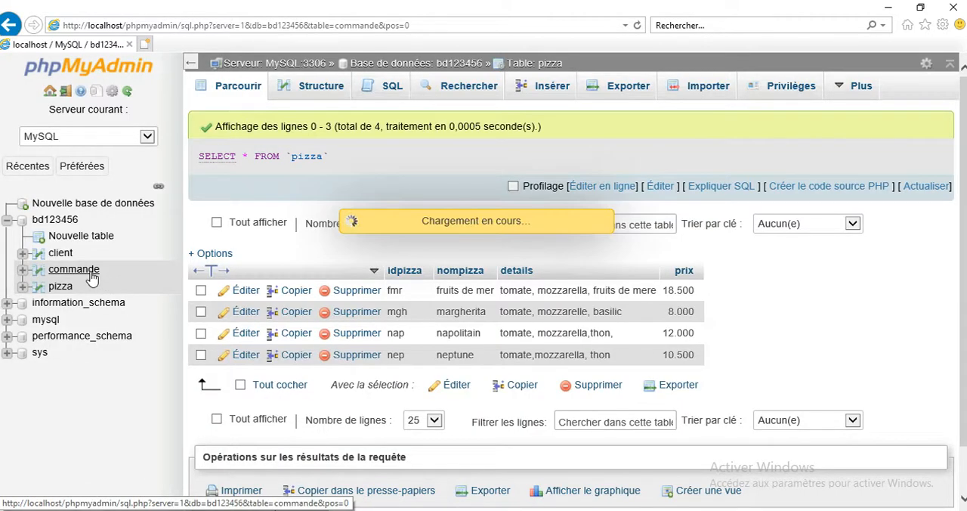
click(335, 92)
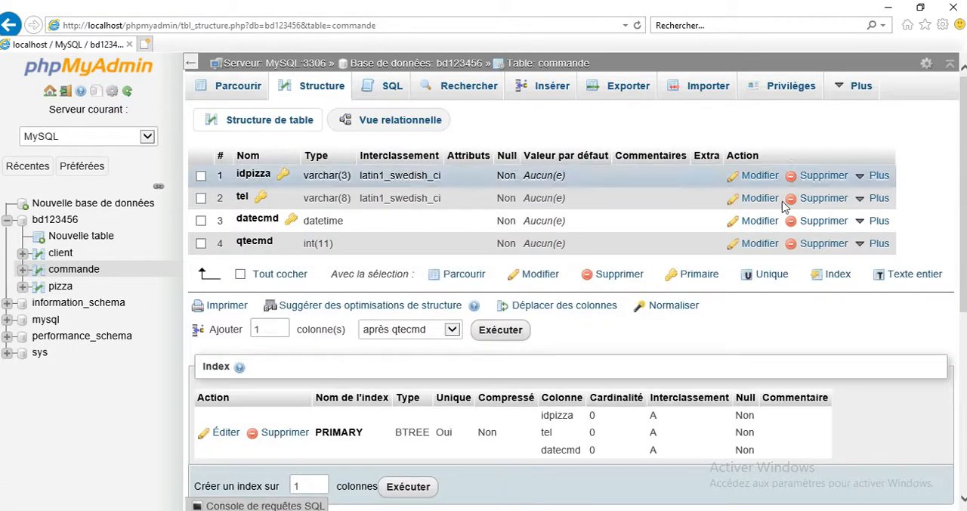
mouse_move(869, 185)
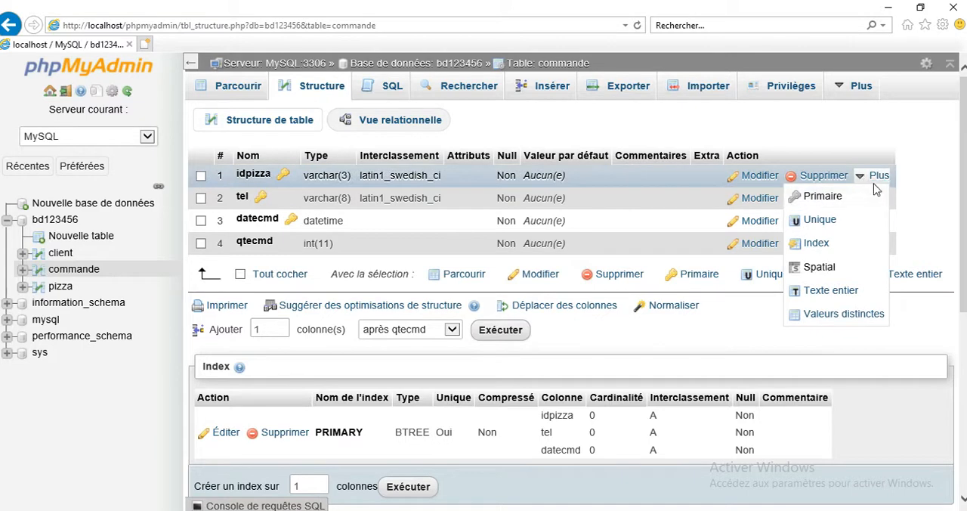
click(828, 248)
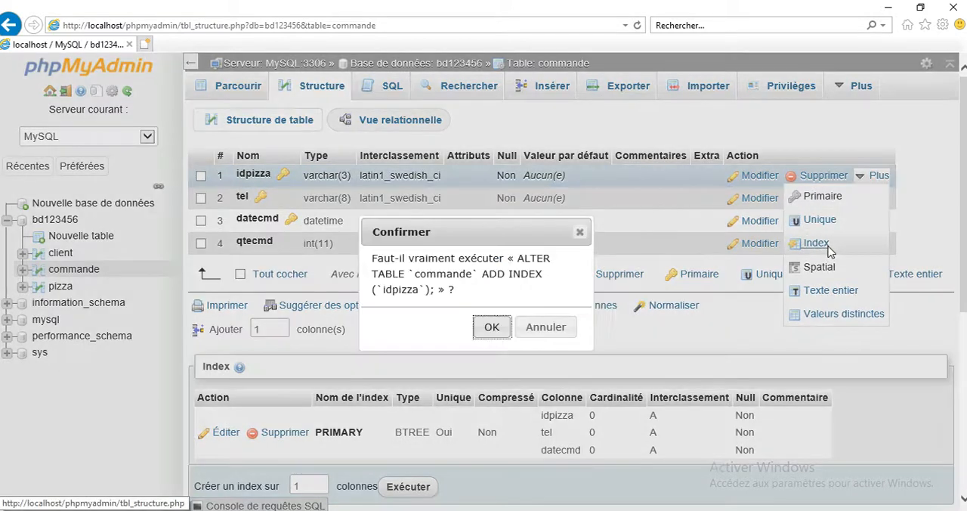
click(489, 331)
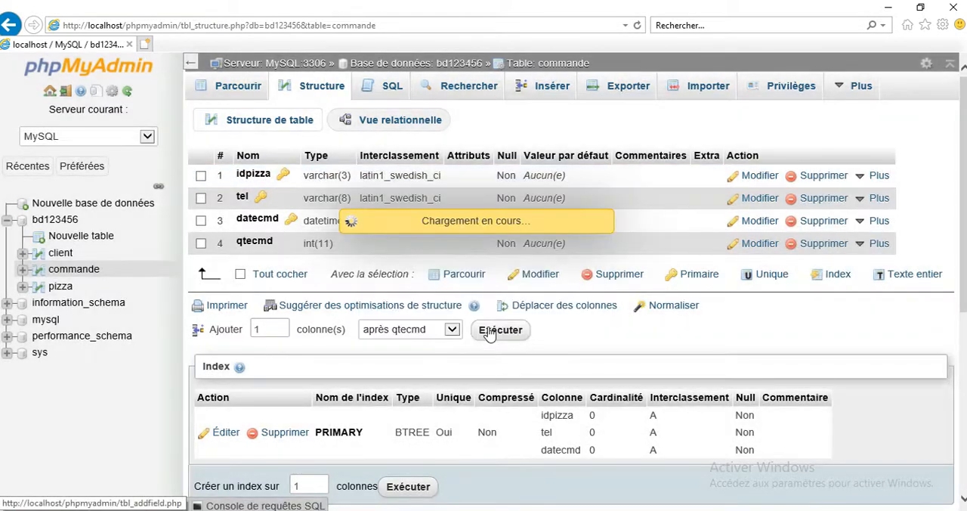
Step: Add an index on the tel column of the commande table
mouse_move(867, 203)
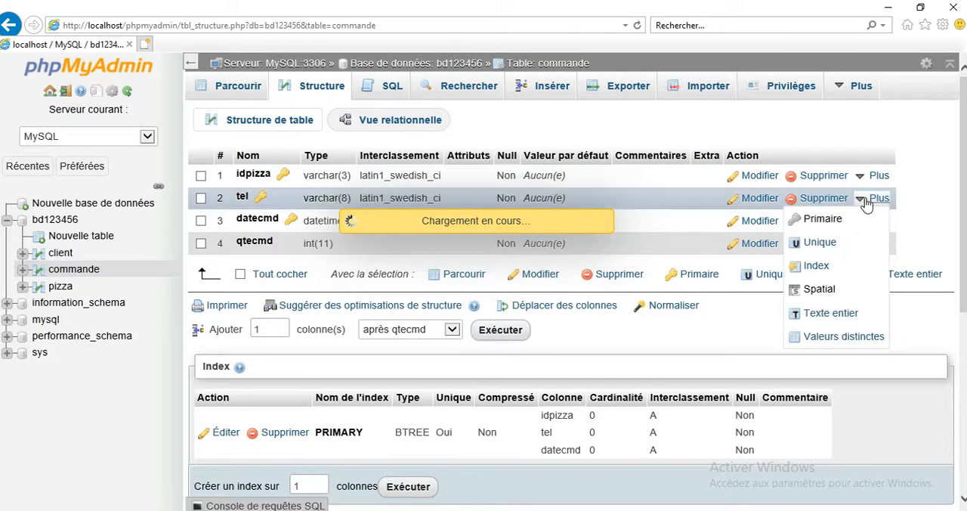
mouse_move(868, 274)
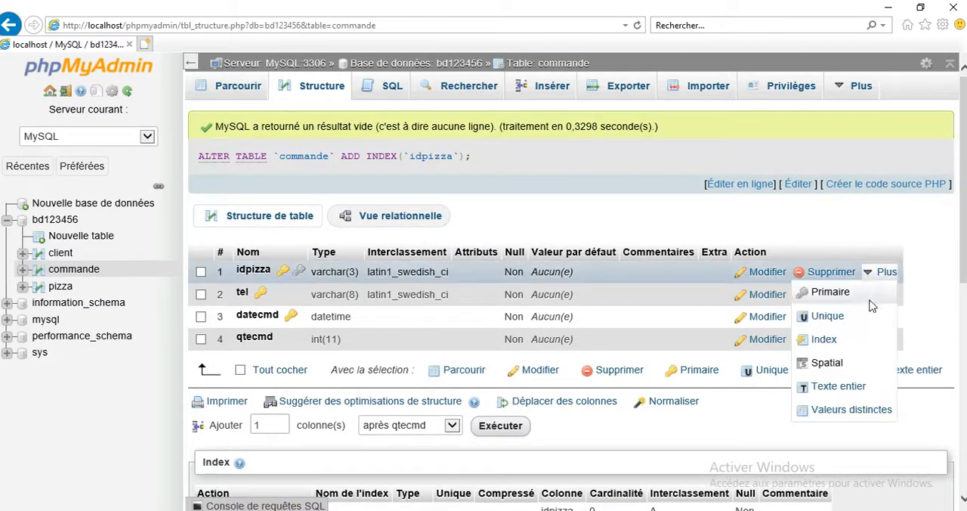
mouse_move(892, 301)
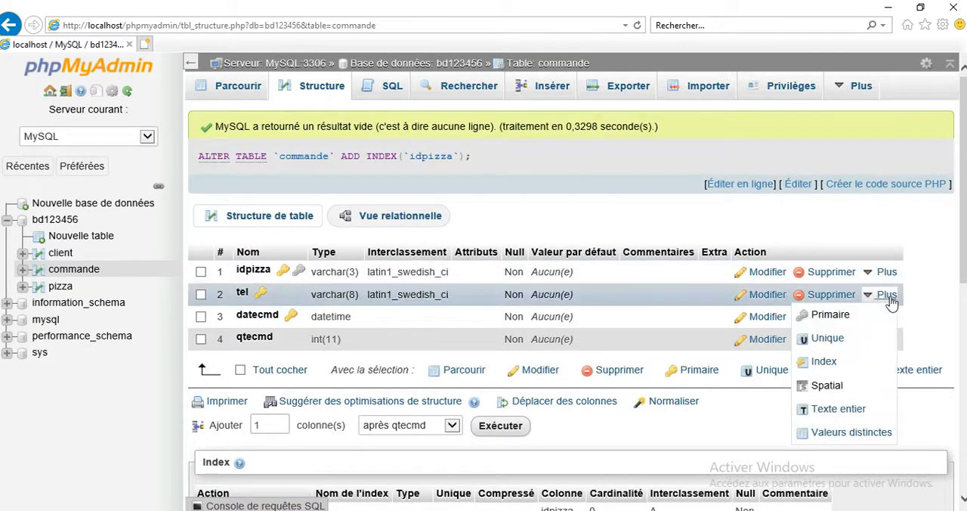
click(831, 366)
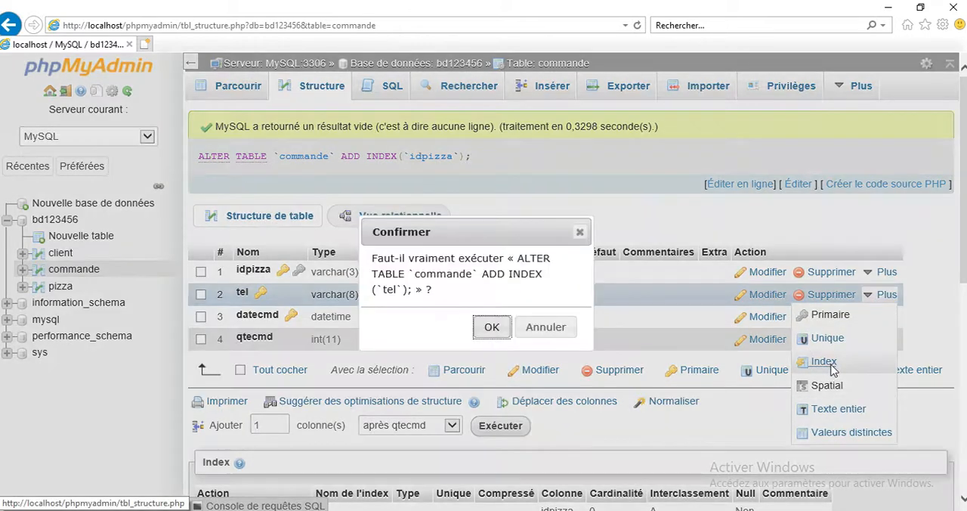
click(492, 326)
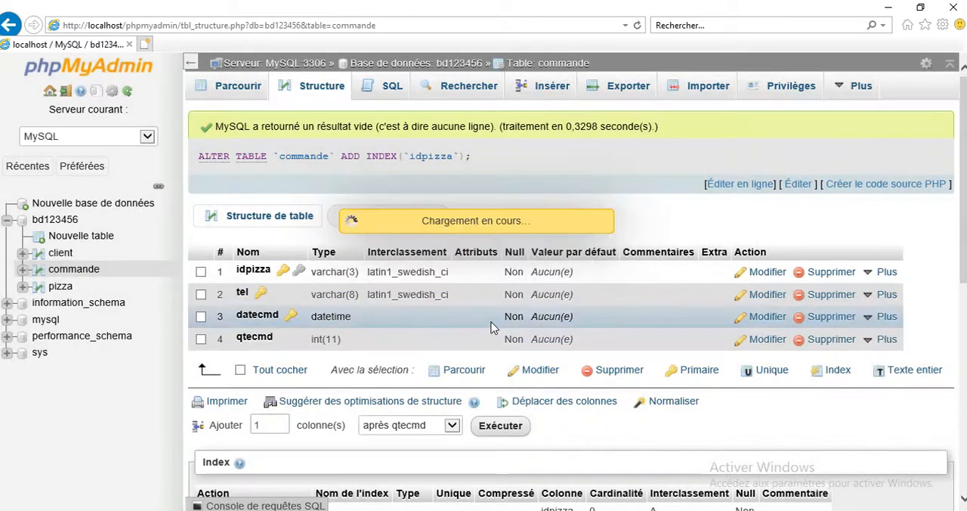
Step: In commande's relation view, define a foreign key from idpizza to the idpizza column of table pizza in database bd123456
click(426, 129)
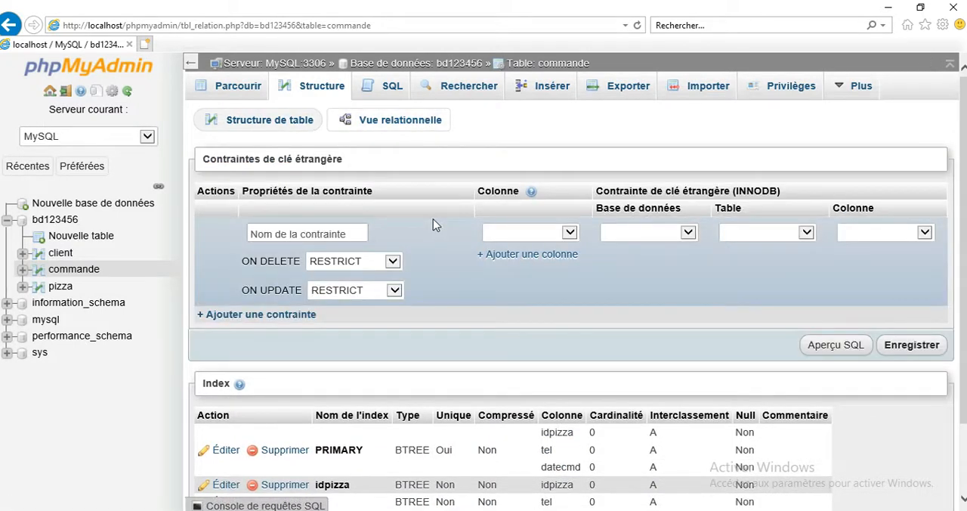
click(517, 232)
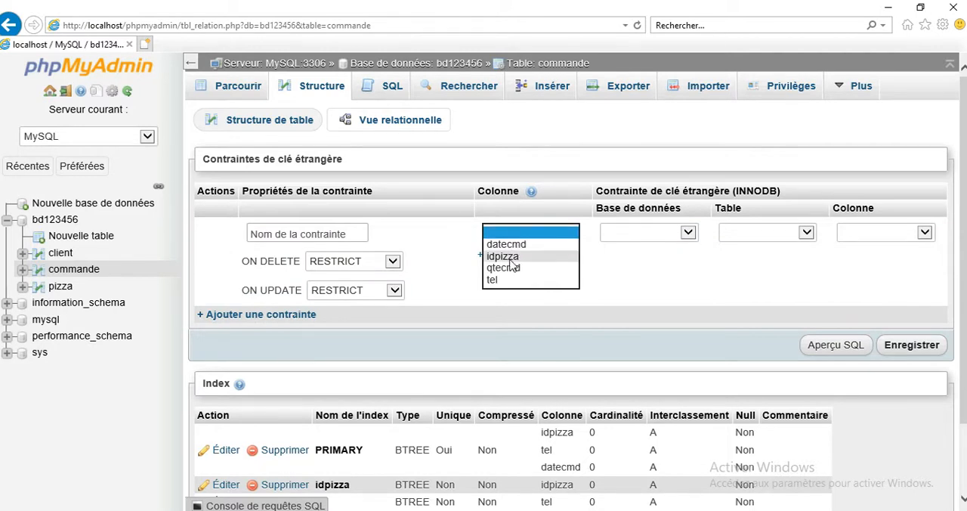
click(510, 258)
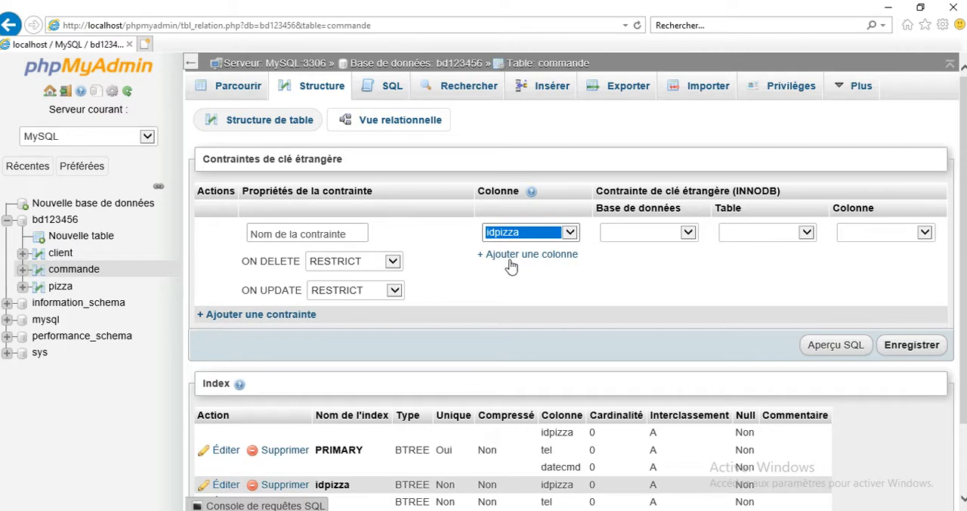
click(624, 229)
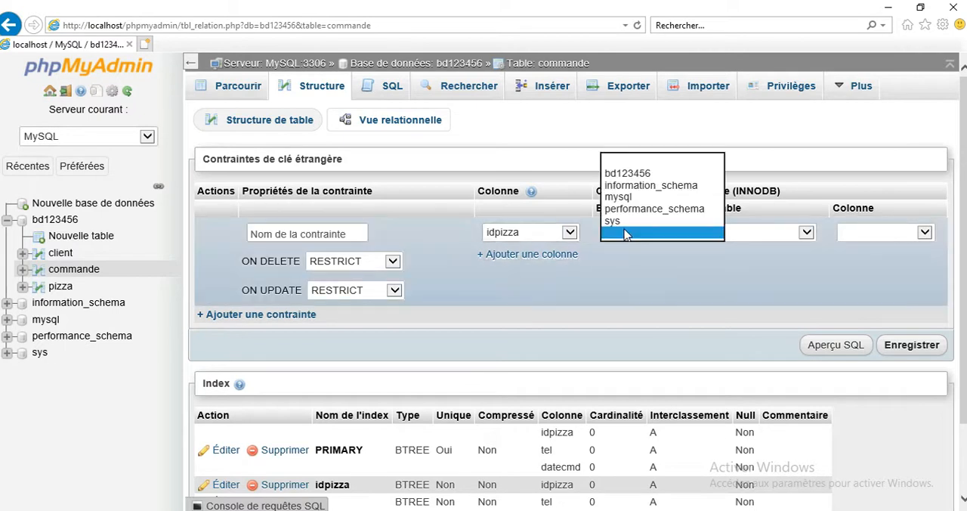
click(641, 174)
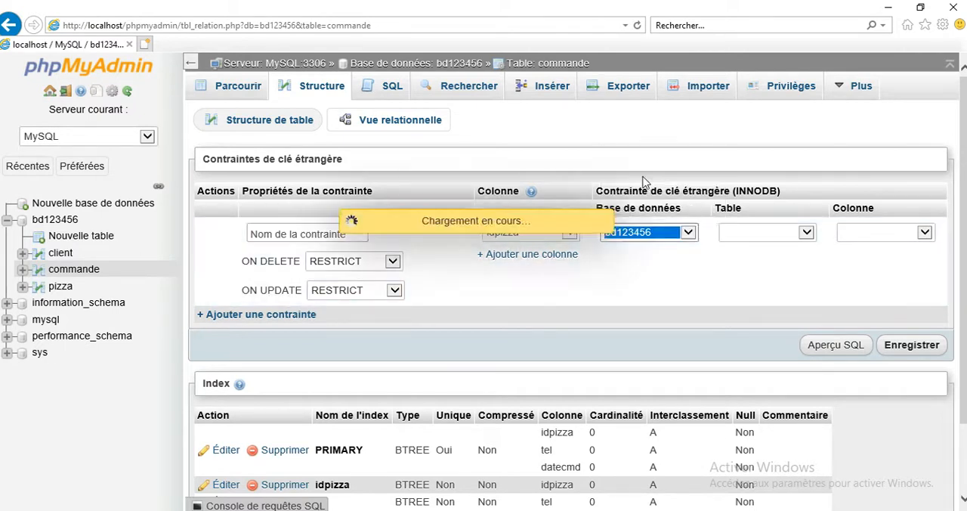
click(745, 233)
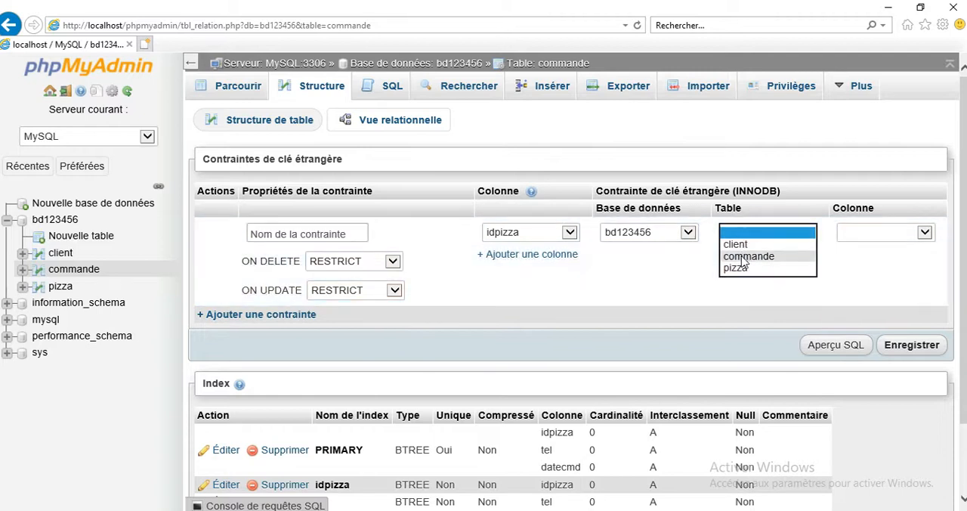
click(743, 269)
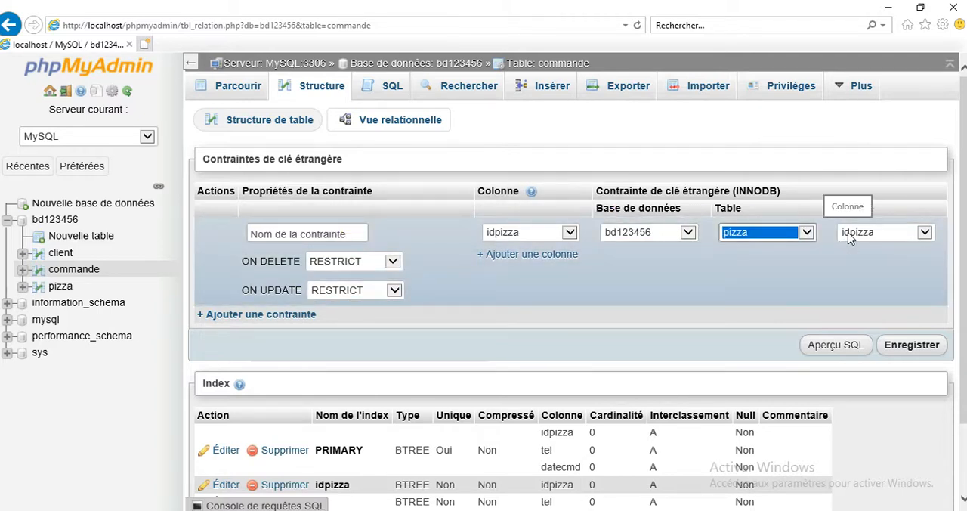
Step: Set the idpizza foreign key's ON DELETE and ON UPDATE rules to CASCADE and save the constraint
click(391, 262)
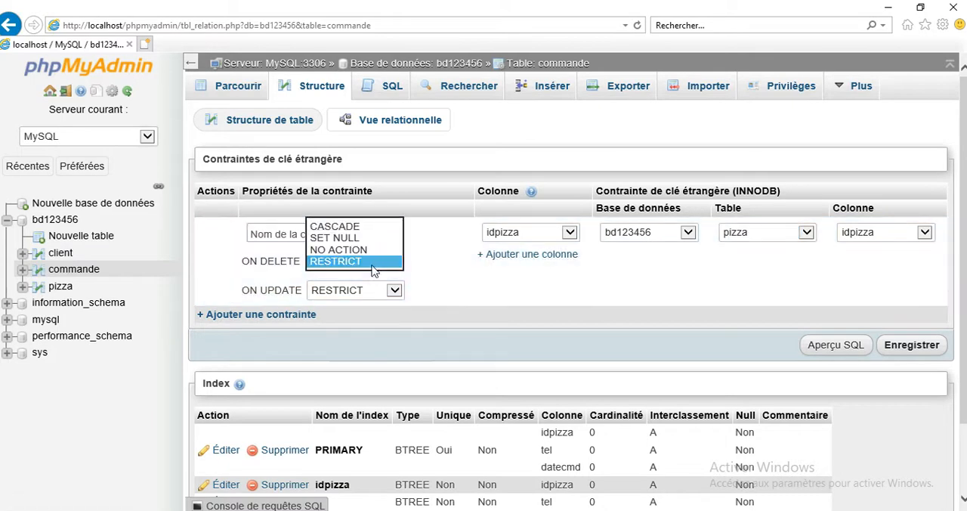
click(362, 227)
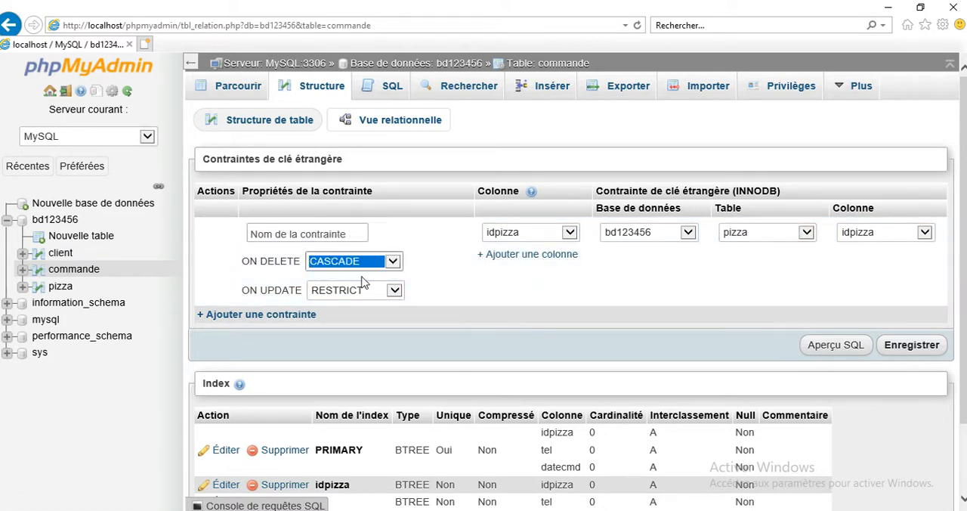
click(365, 301)
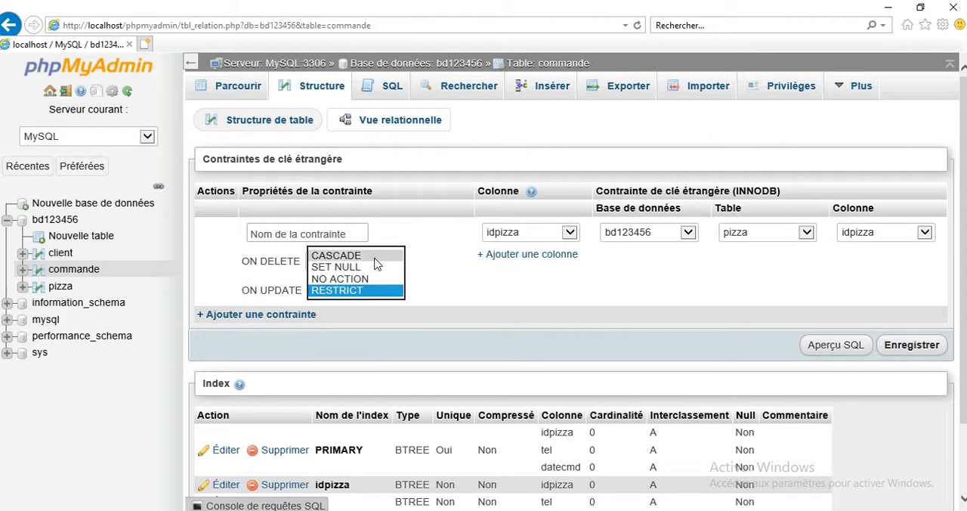
click(374, 256)
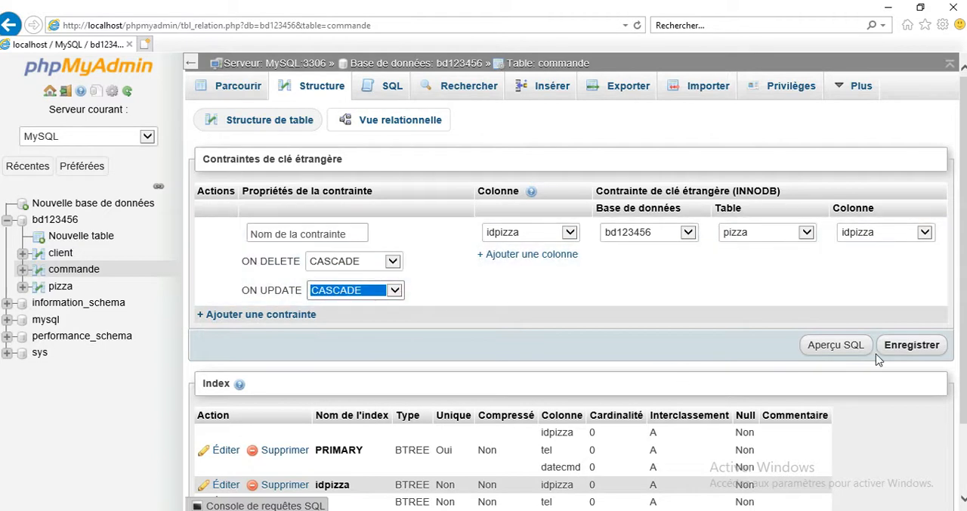
click(529, 253)
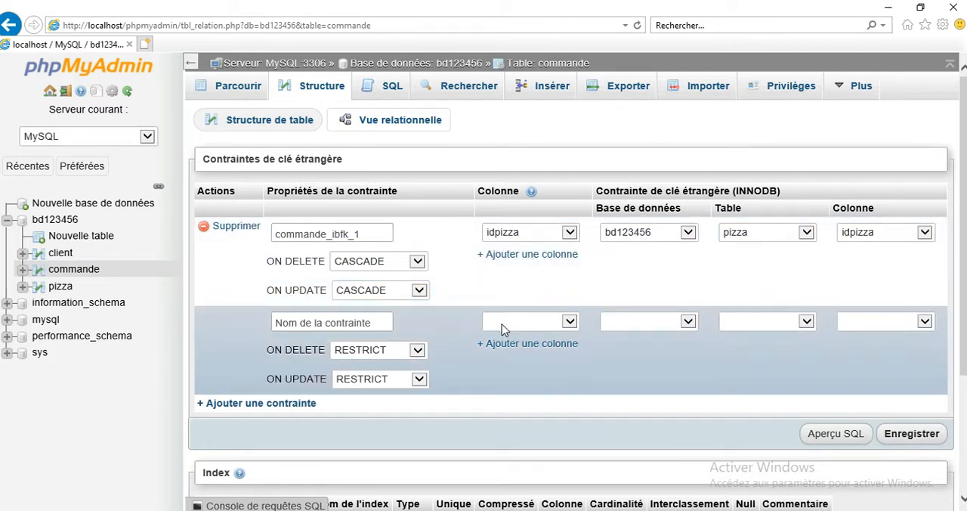
Step: Define a second foreign key on commande from tel to the tel column of table client in database bd123456
click(502, 324)
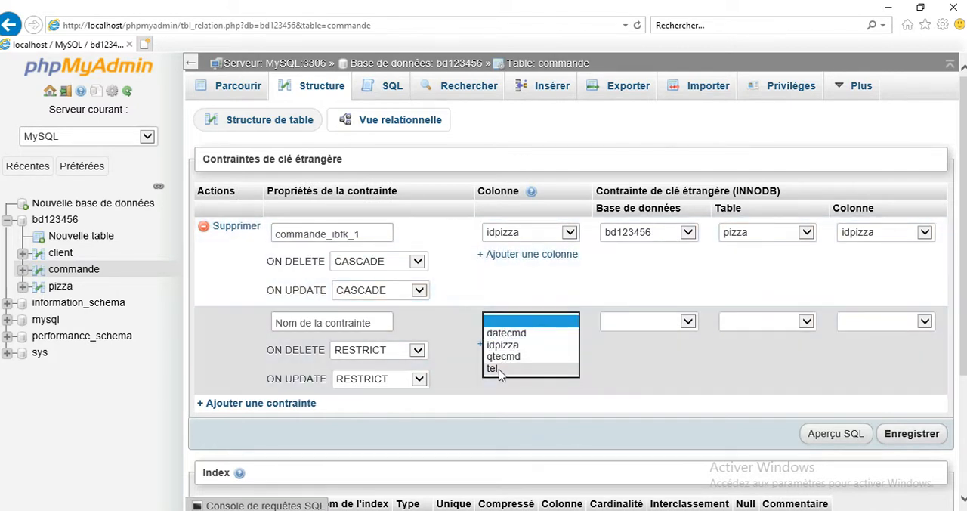
click(495, 368)
click(646, 322)
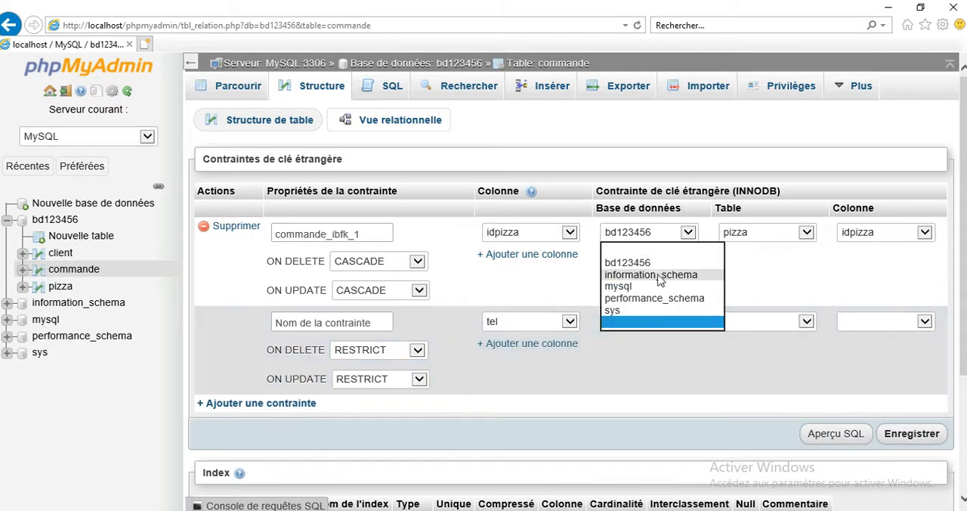
click(631, 262)
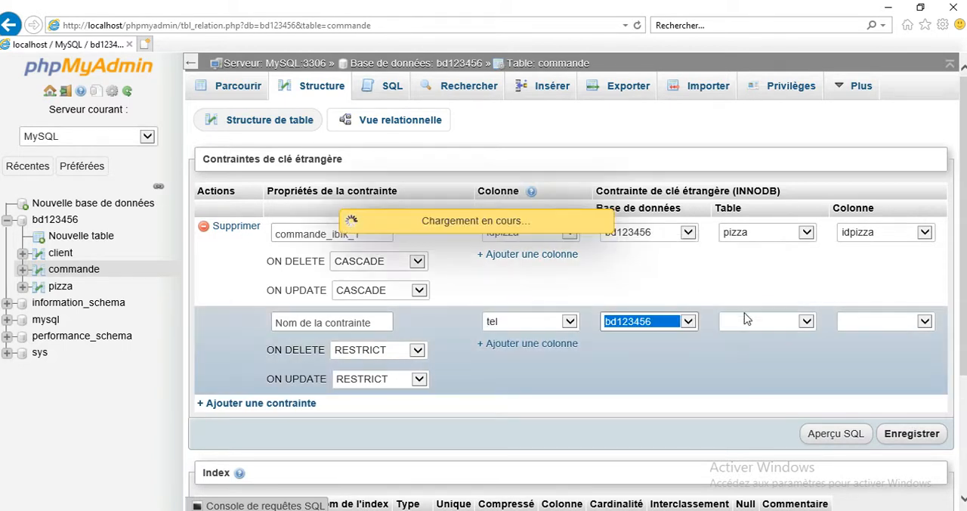
click(745, 323)
click(745, 333)
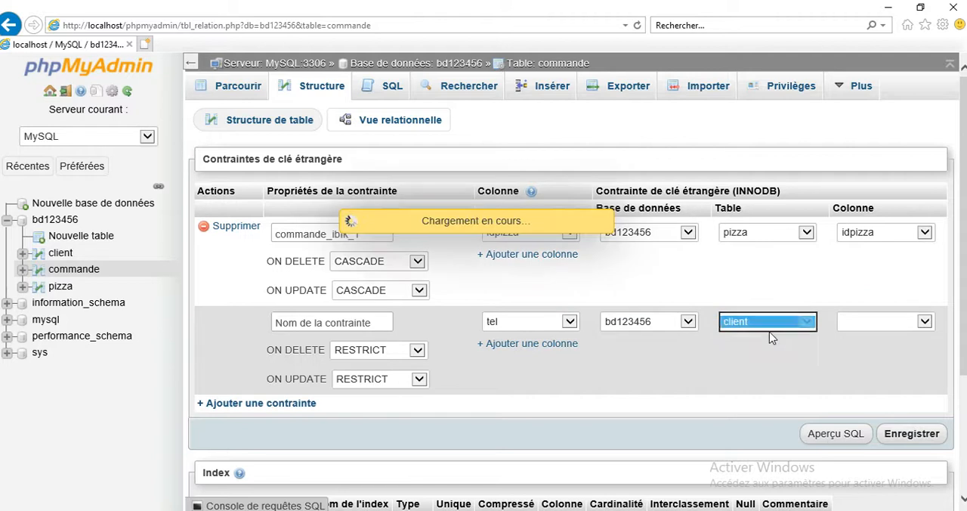
click(859, 327)
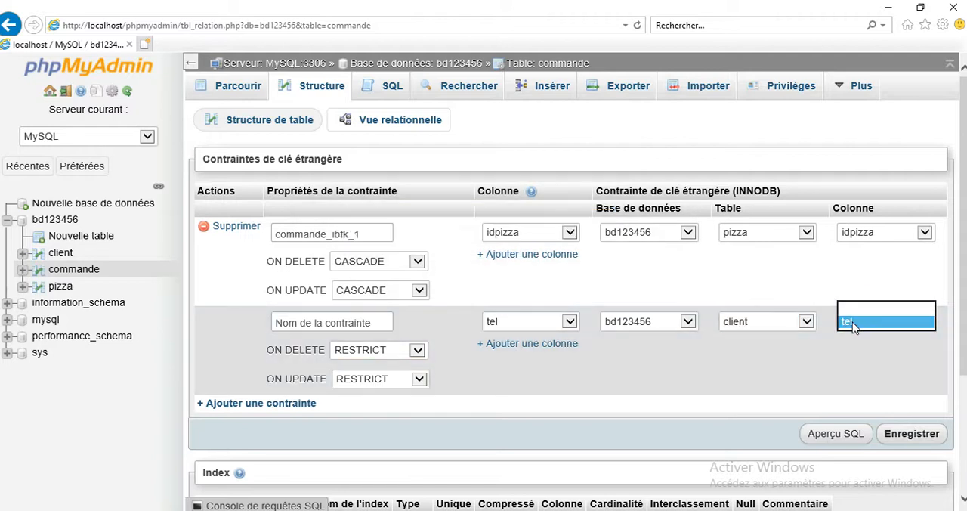
click(853, 323)
Step: Set the tel foreign key's ON DELETE and ON UPDATE rules to CASCADE, save it and review the constraints
click(393, 350)
click(384, 316)
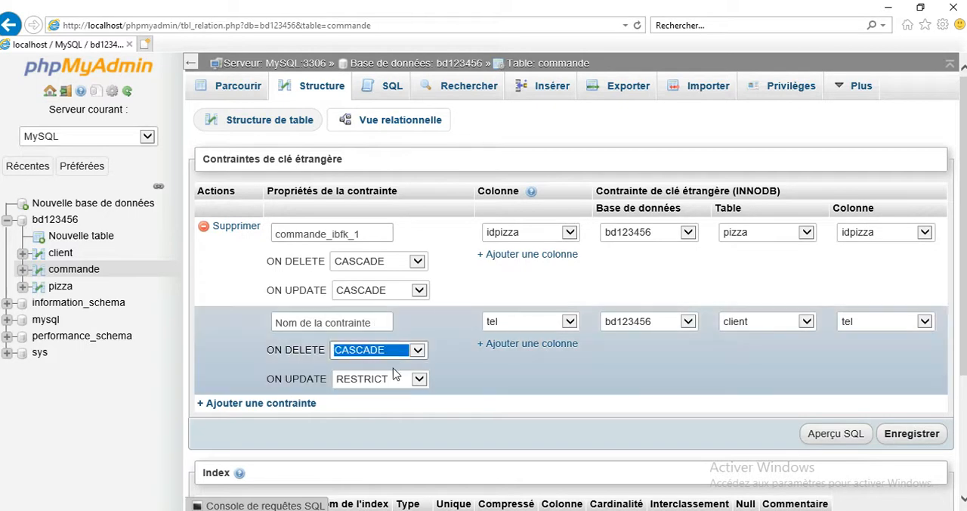
click(394, 380)
click(361, 346)
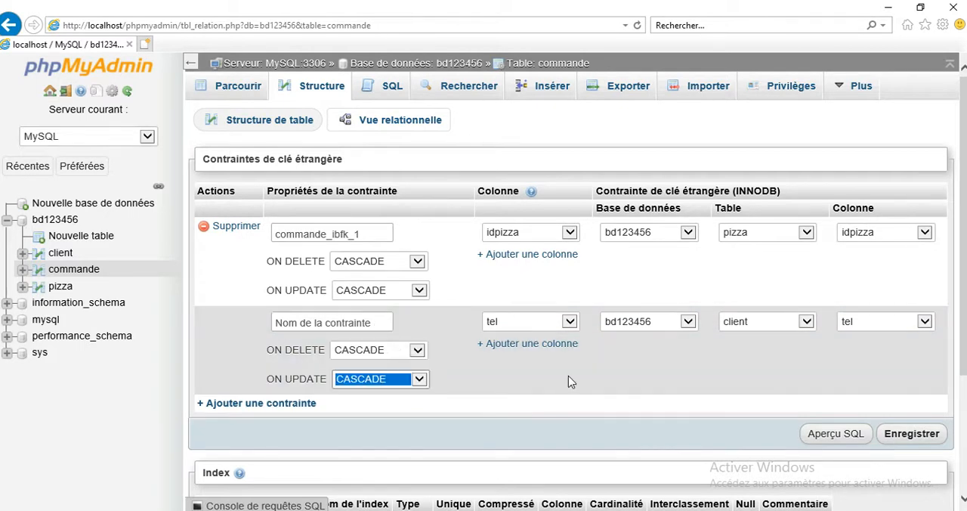
click(907, 434)
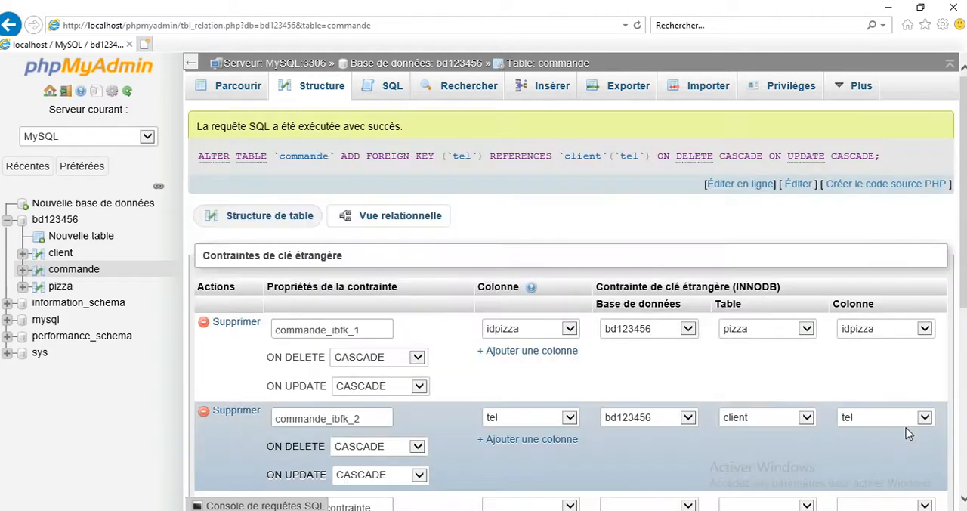
scroll(575, 302, down, 2)
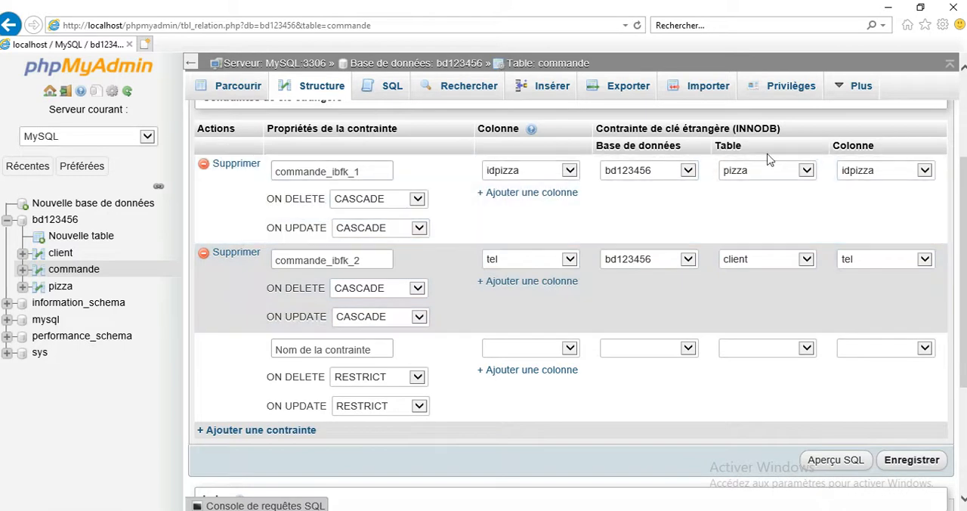
drag(960, 231, 963, 136)
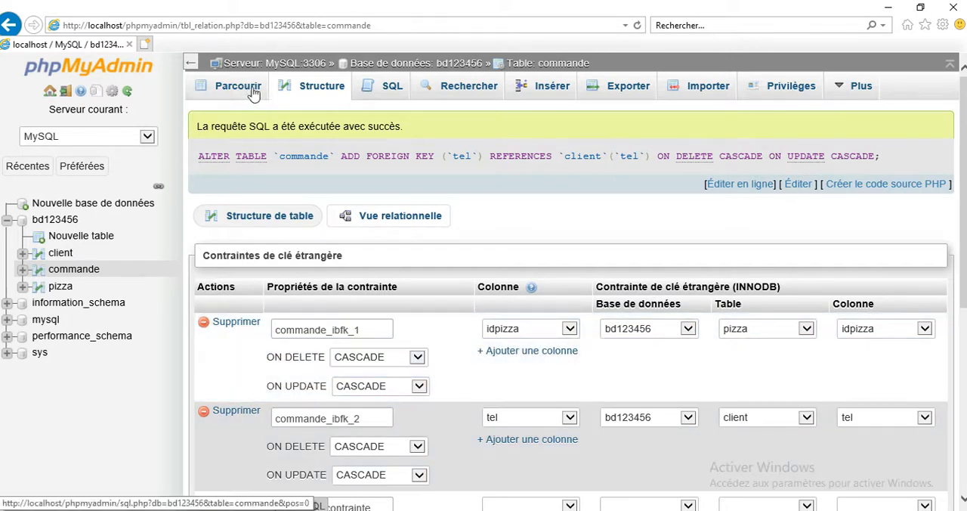
Step: Export the whole bd123456 database with the quick method in SQL format and save the bd123456.sql file
click(398, 63)
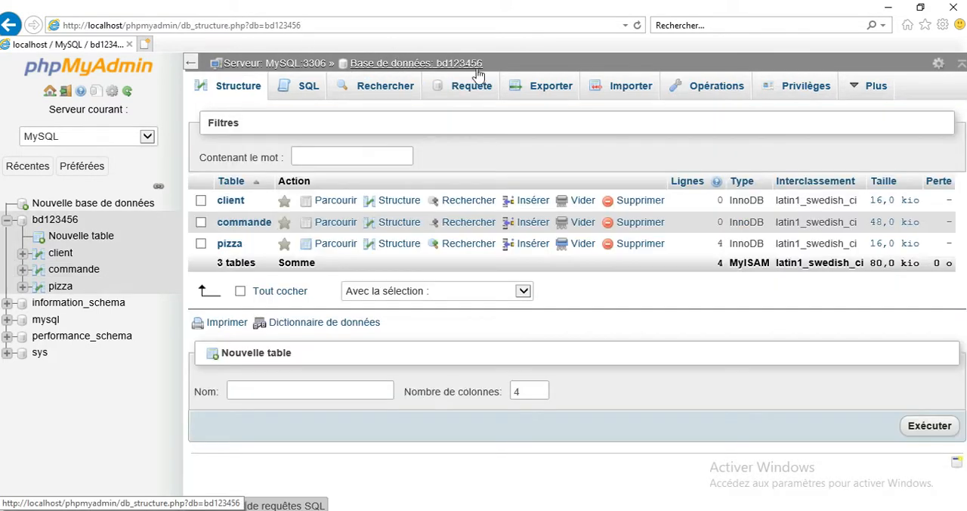
click(546, 87)
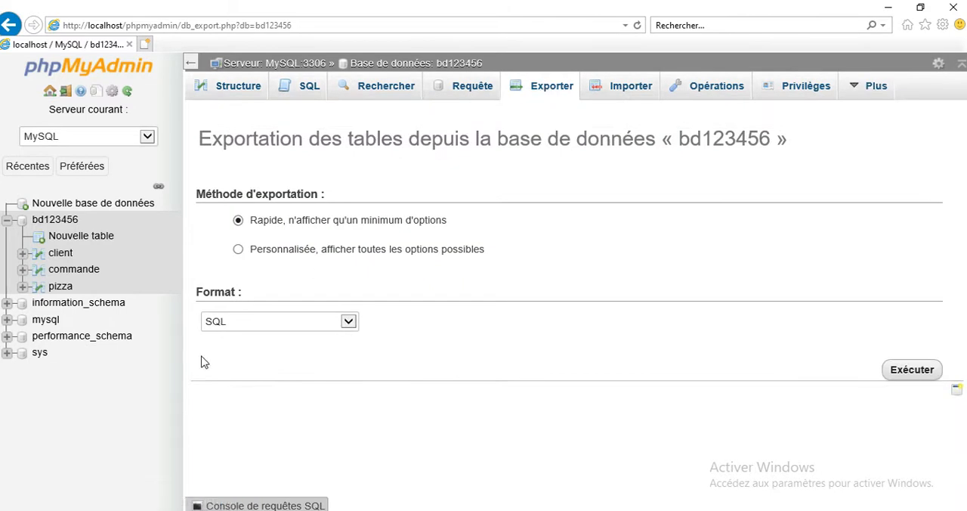
click(916, 372)
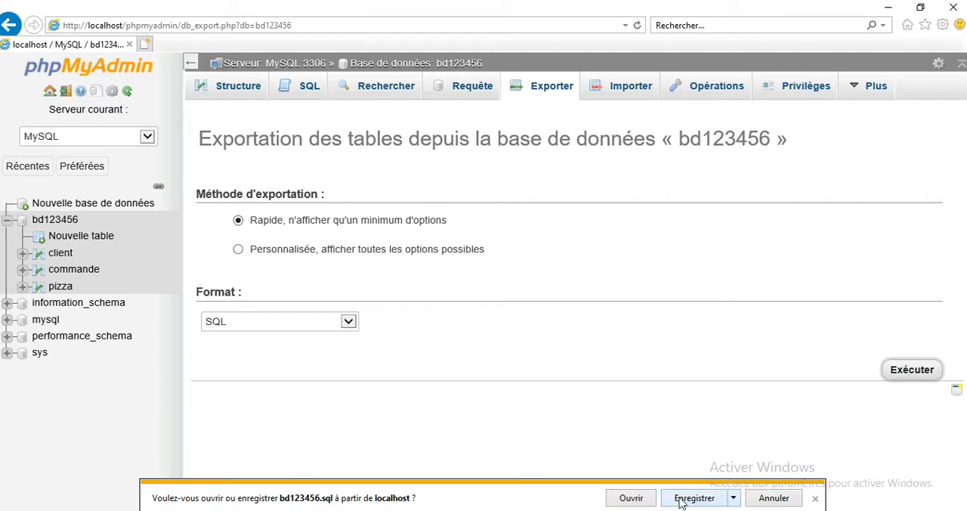
click(734, 499)
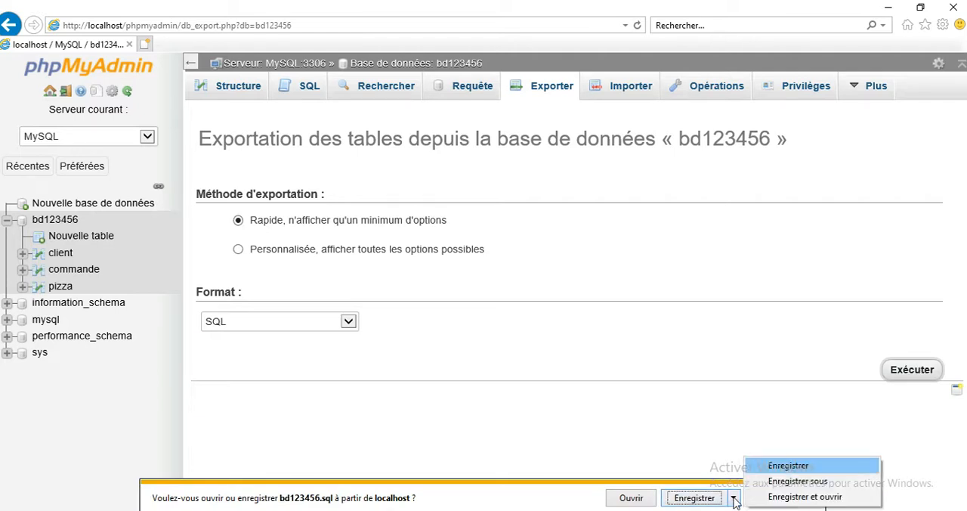
click(695, 498)
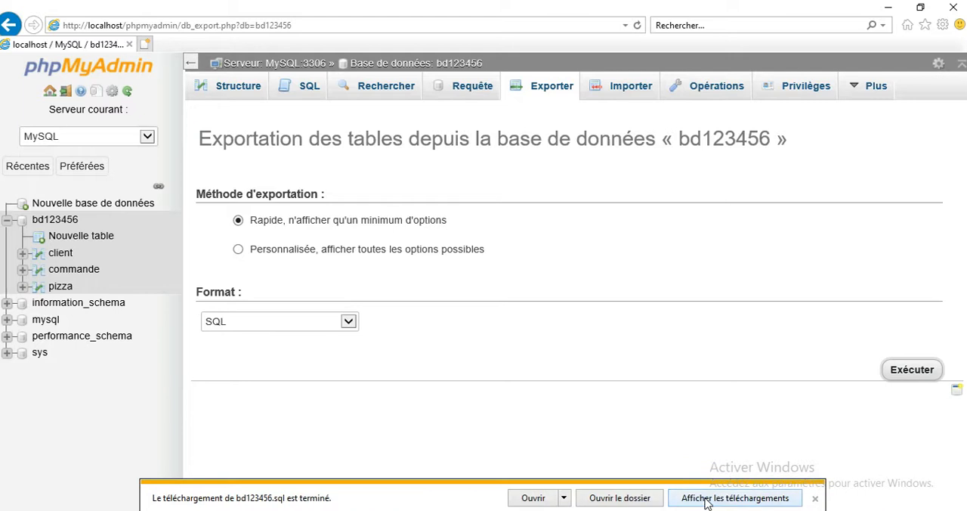
Step: Copy the exported bd123456.sql from the downloads folder and open the www folder of wamp on drive travaux (D:)
click(652, 498)
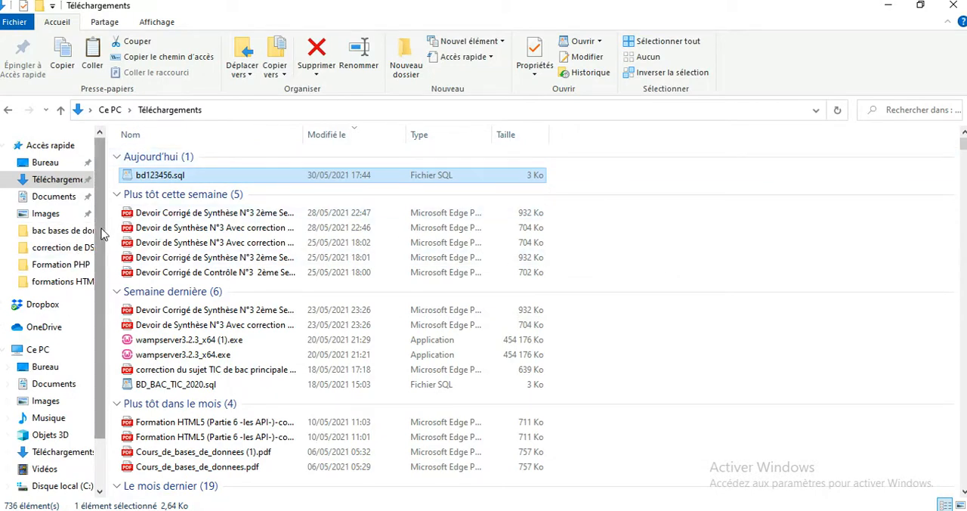
drag(107, 233, 301, 230)
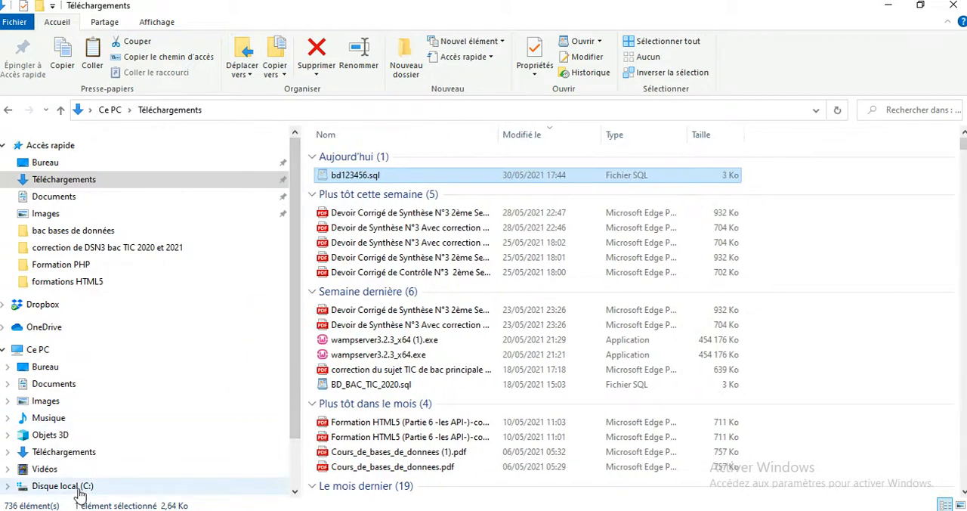
scroll(189, 423, down, 2)
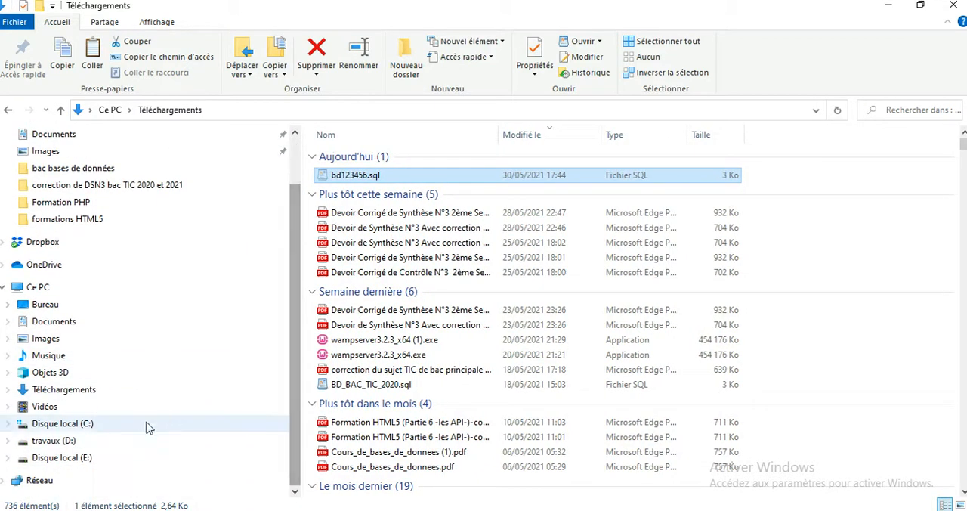
right_click(87, 446)
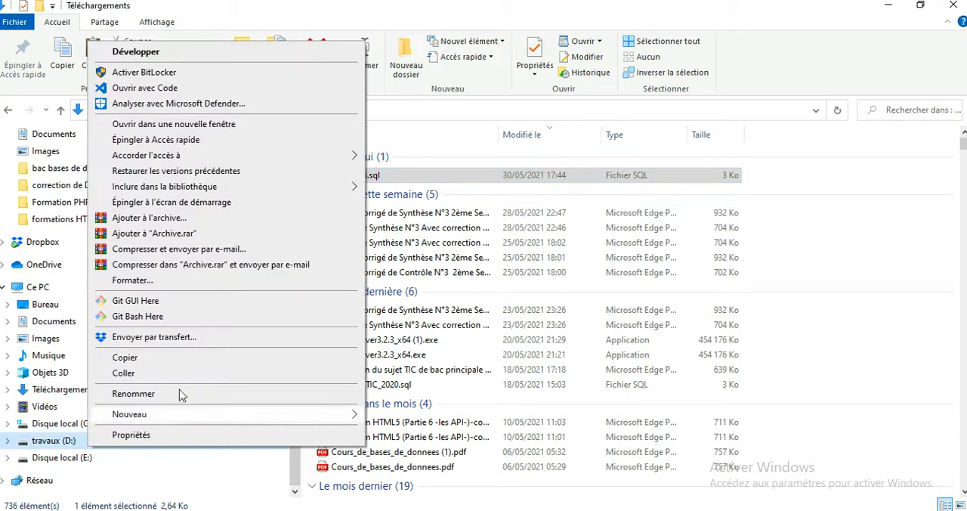
click(59, 442)
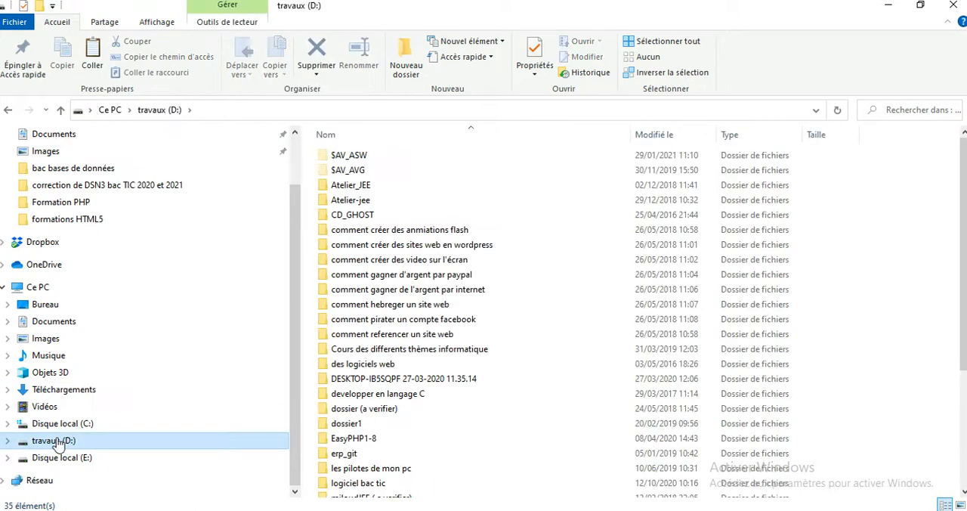
click(322, 409)
key(w)
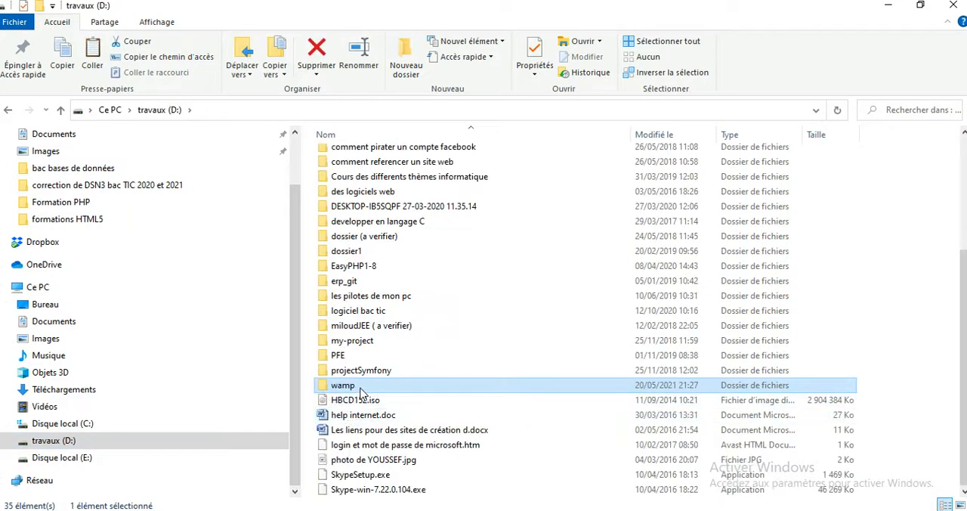
double_click(360, 388)
click(356, 280)
double_click(356, 281)
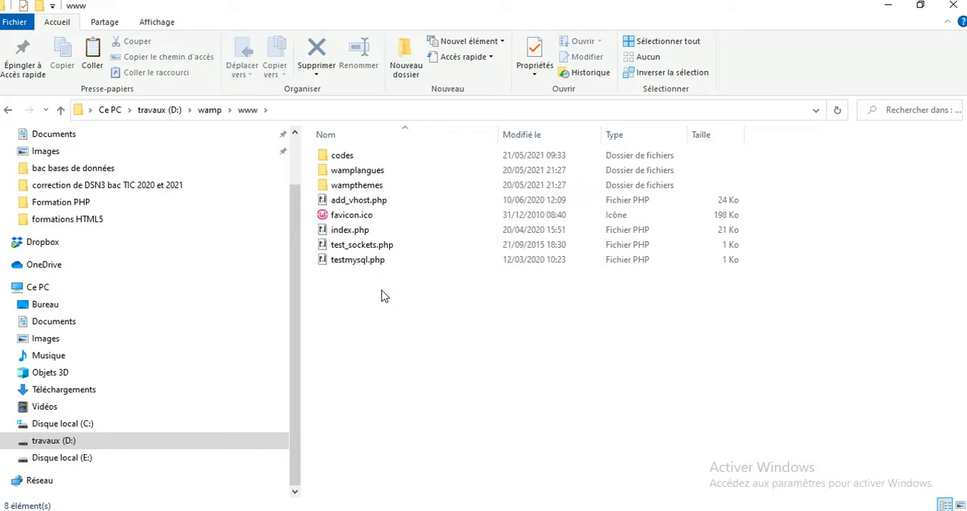
Step: Create a folder named sw123456 in www and paste the bd123456.sql file into it
right_click(520, 344)
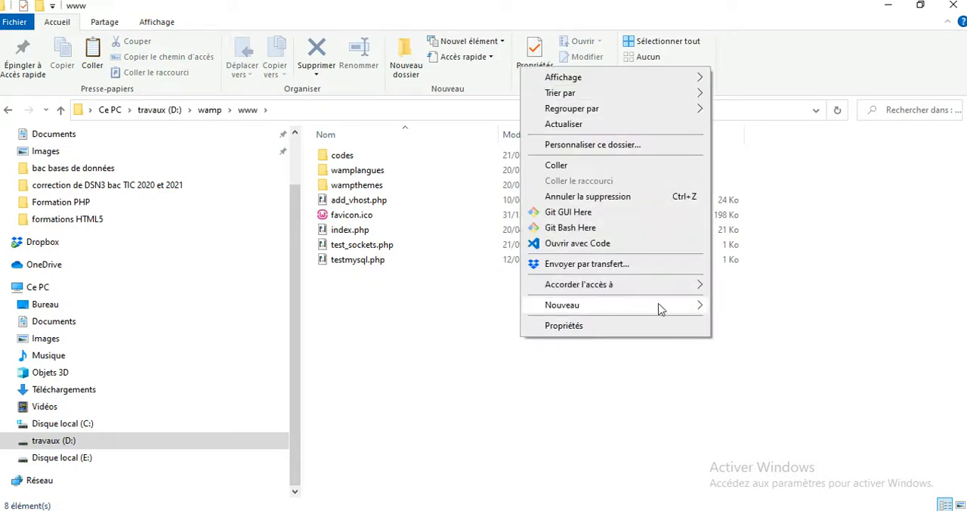
mouse_move(700, 309)
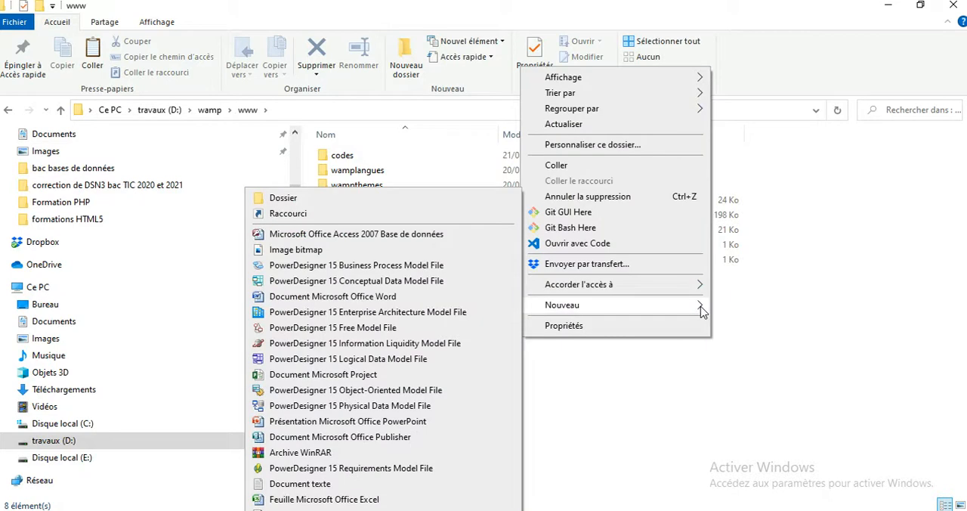
click(452, 199)
text(sw123456)
key(Return)
key(Return)
key(ctrl+v)
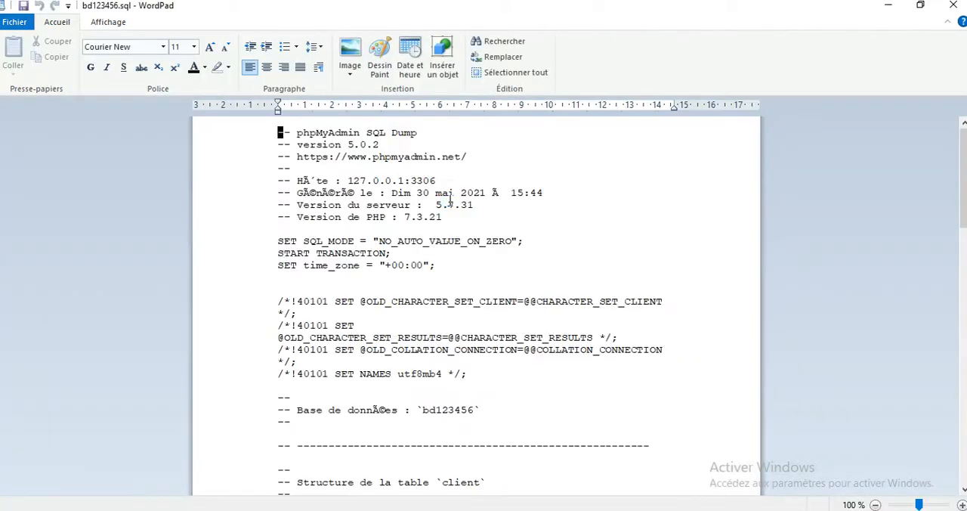
Step: Read through the opened bd123456.sql dump in WordPad down to the commande constraints and close it
key(Page_Down)
key(Page_Down)
key(Page_Down)
key(Page_Down)
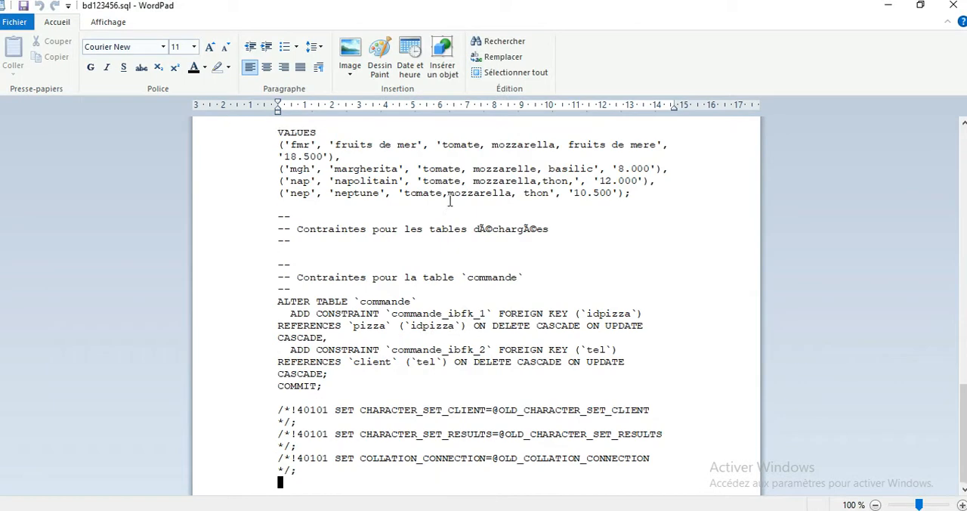
click(954, 7)
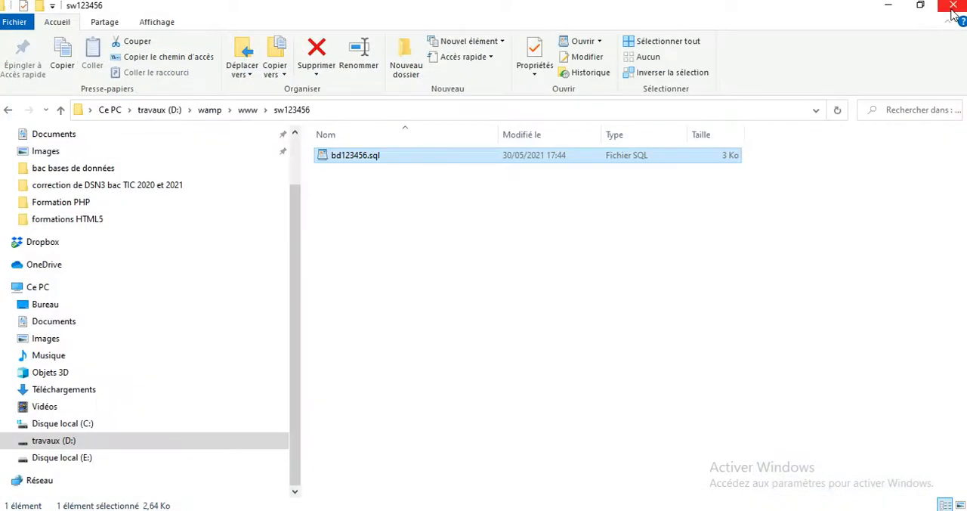
Step: Close the sw123456 folder window and the browser, and quit Wampserver
click(955, 9)
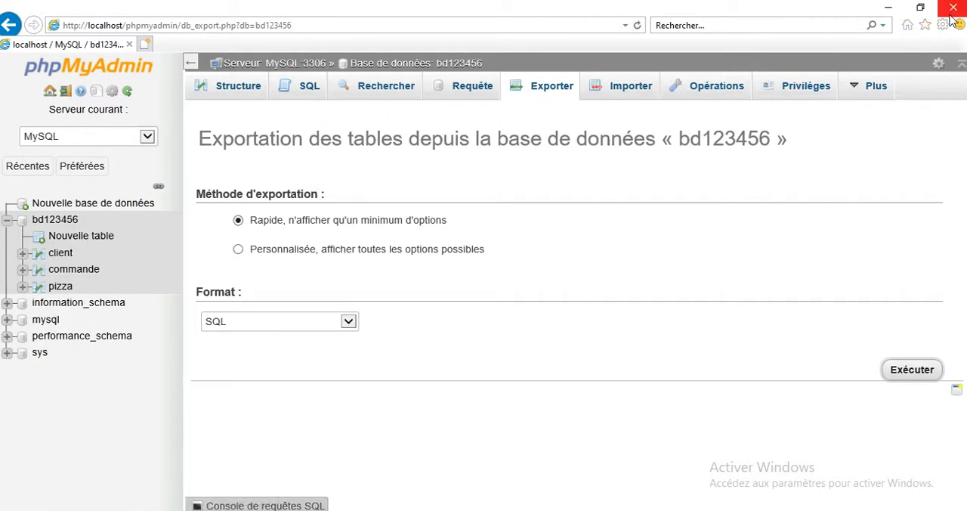
click(954, 11)
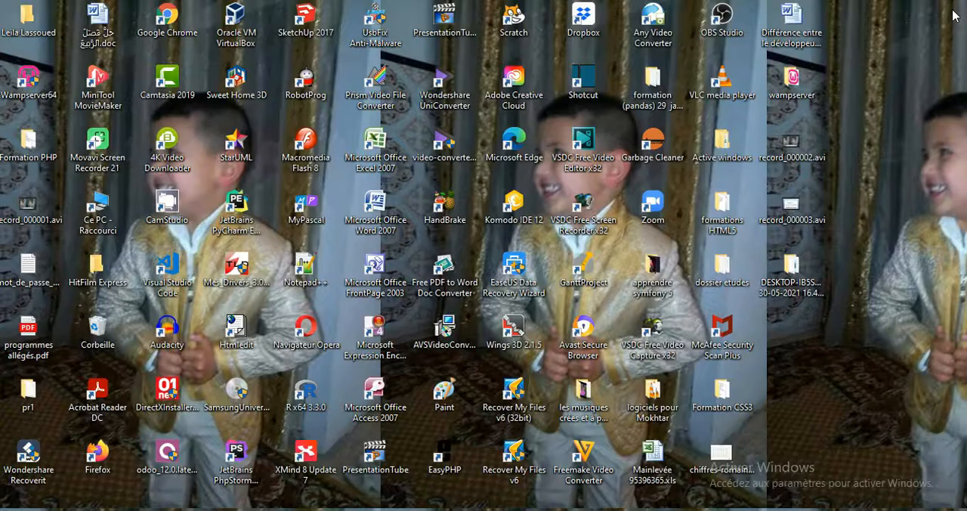
click(793, 509)
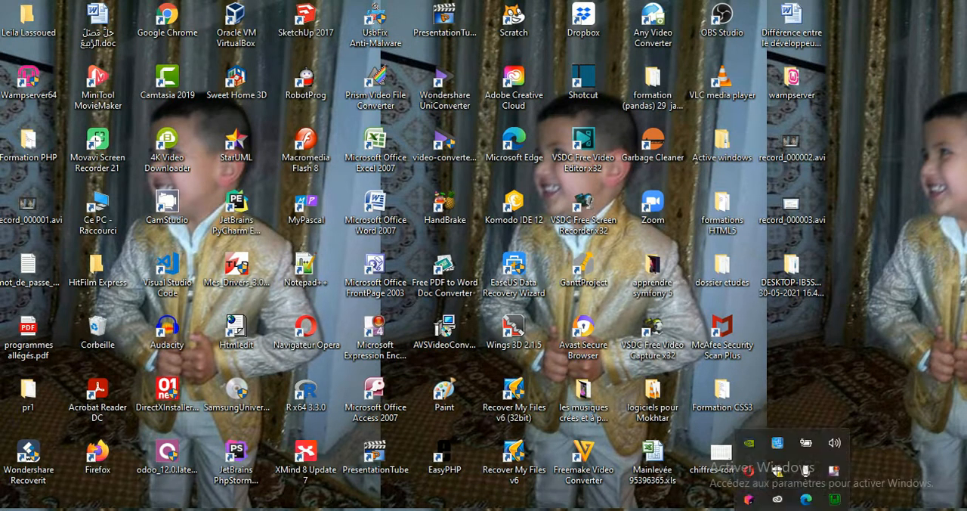
right_click(834, 505)
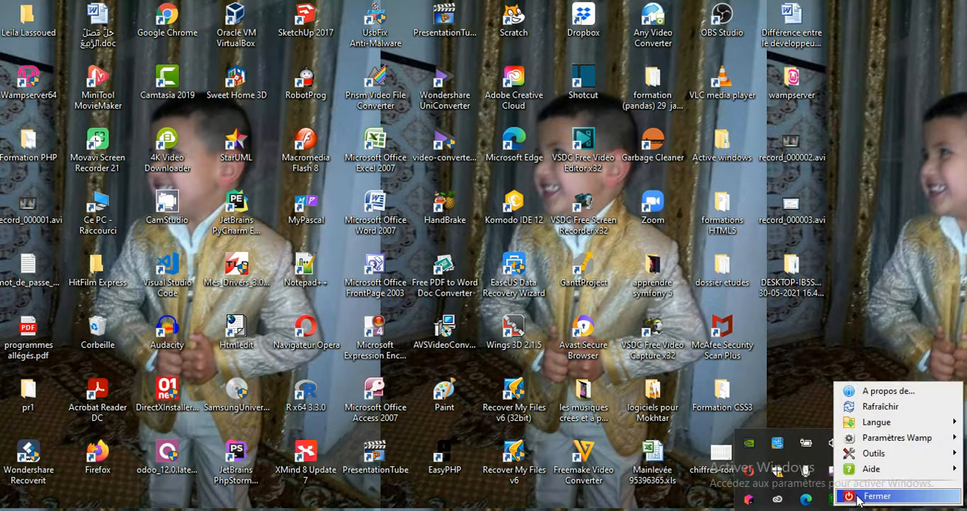
click(858, 497)
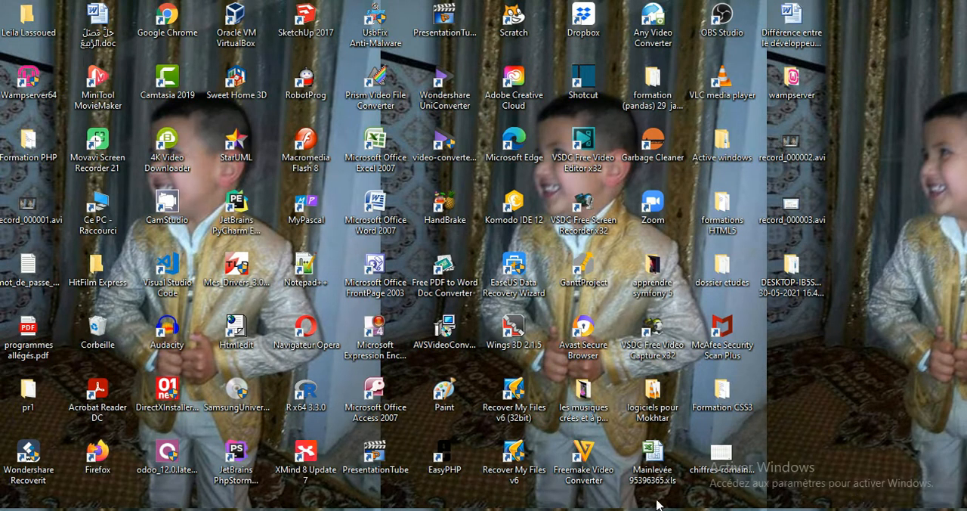
click(431, 472)
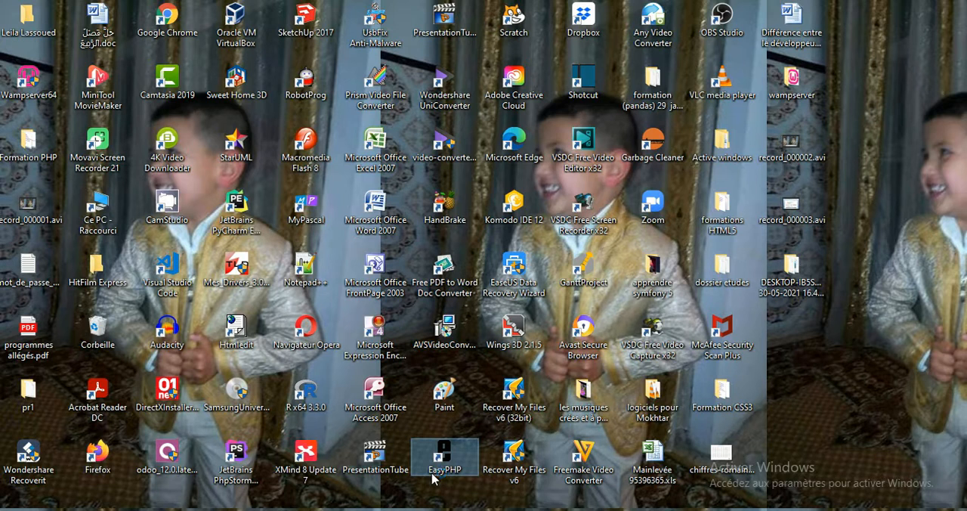
Step: Start the EasyPHP servers, minimize its window, and open phpMyAdmin database management from the EasyPHP administration page
double_click(444, 457)
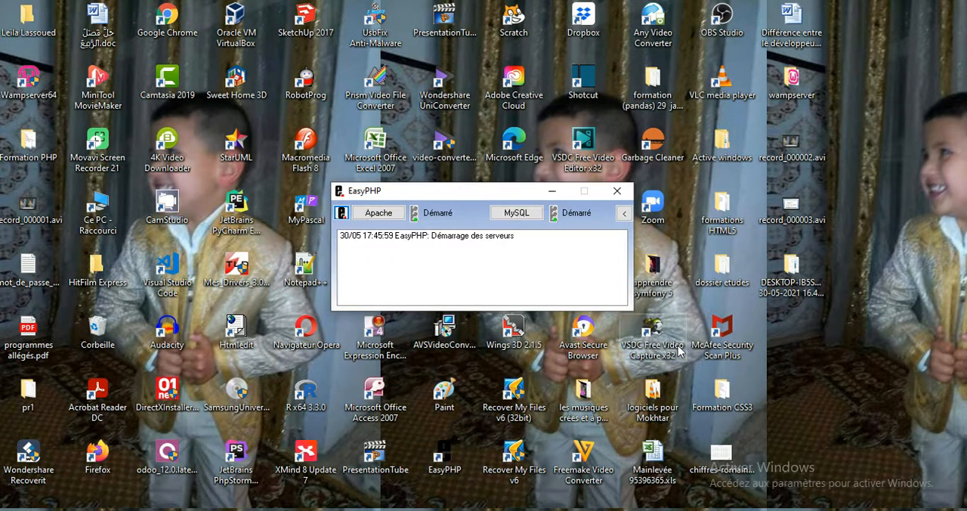
click(552, 191)
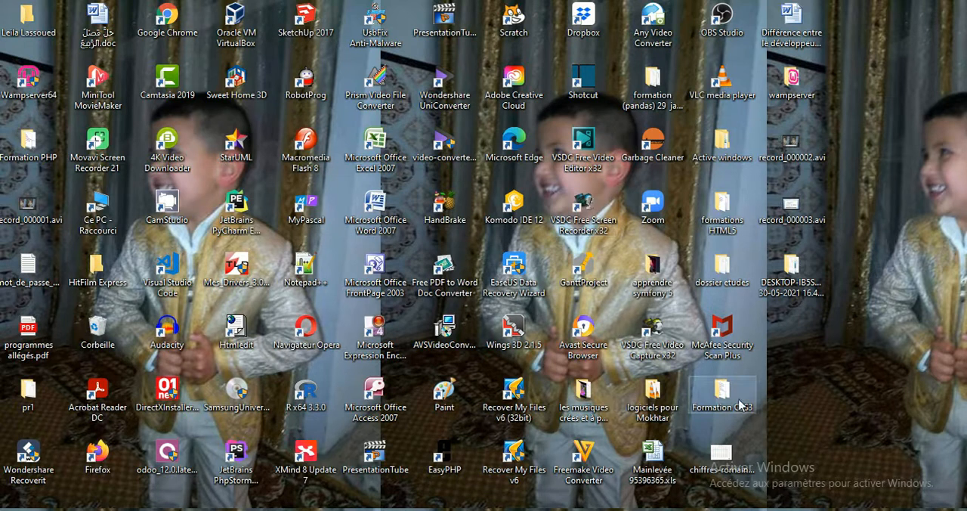
right_click(794, 509)
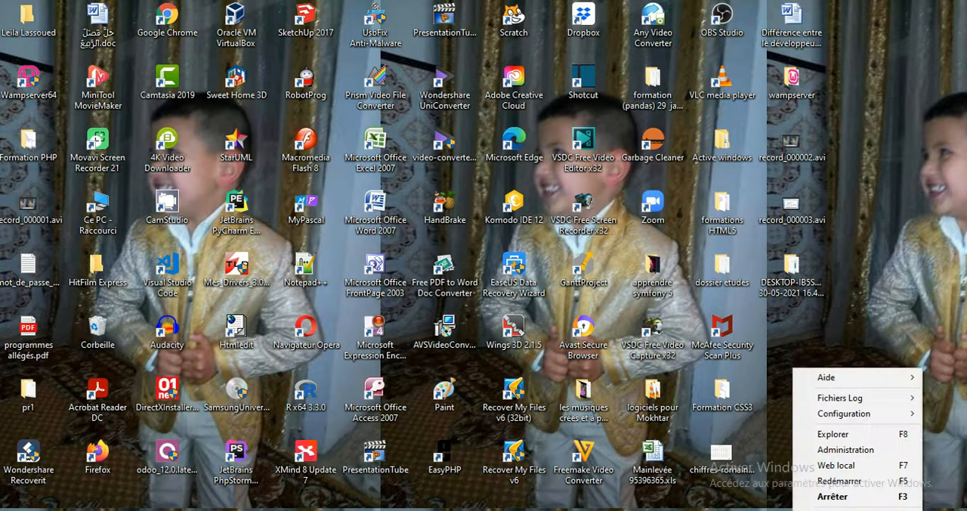
click(849, 454)
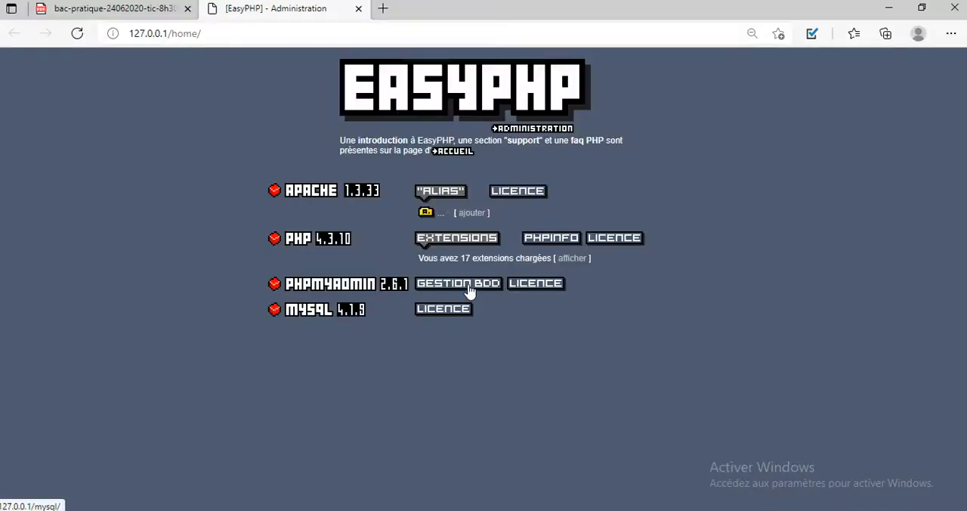
click(472, 292)
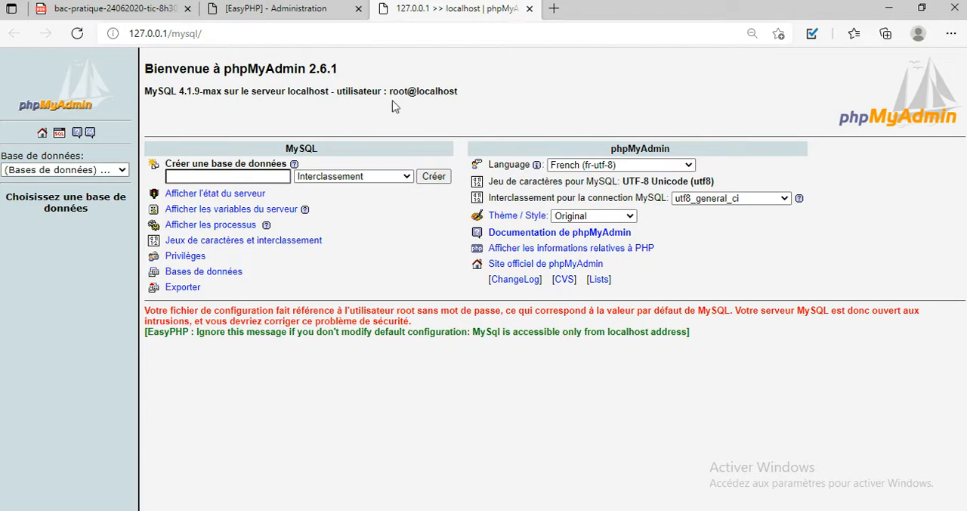
Step: Restore the browser from full screen and resize it to fill the left portion of the desktop
double_click(668, 13)
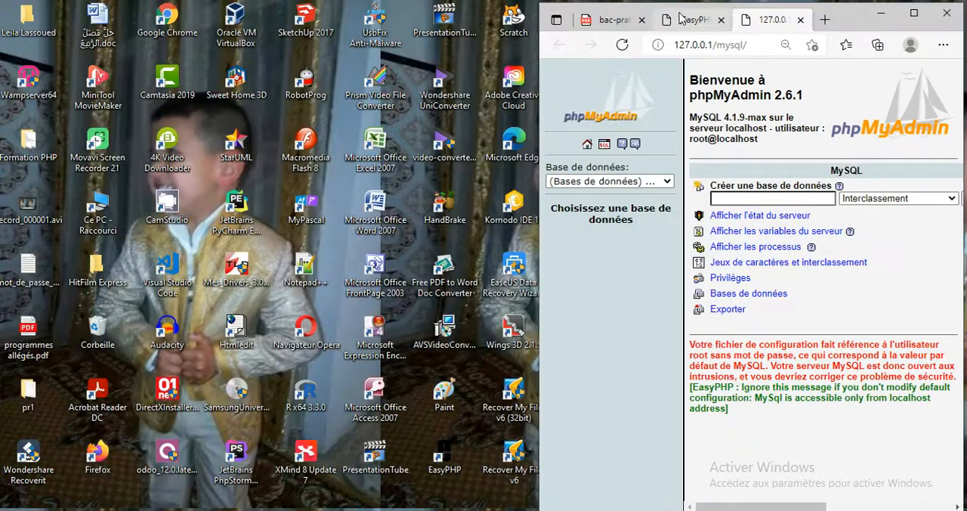
drag(886, 27, 421, 21)
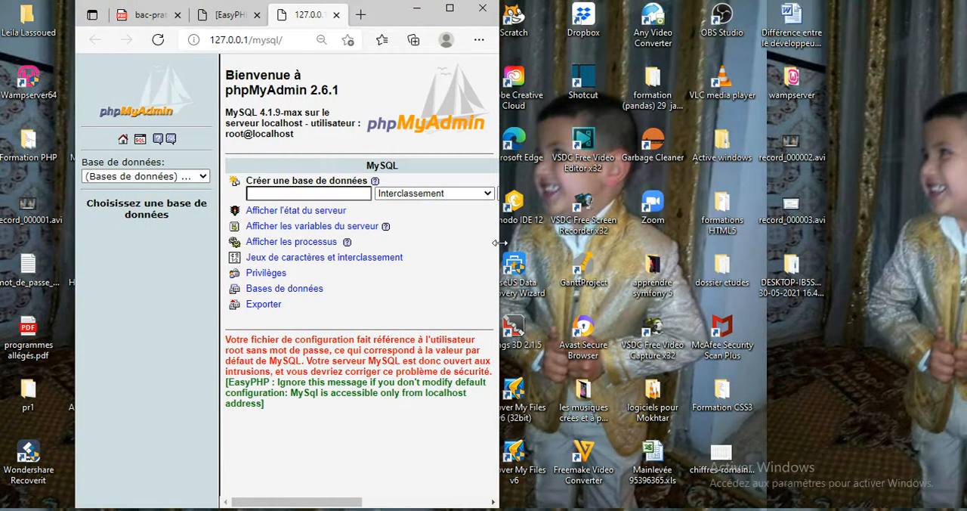
drag(499, 248, 605, 238)
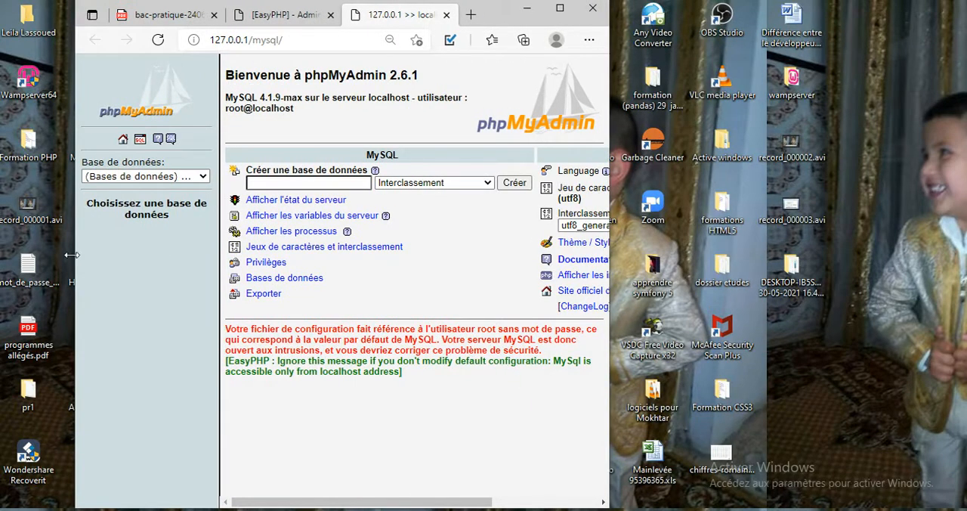
drag(71, 255, 0, 254)
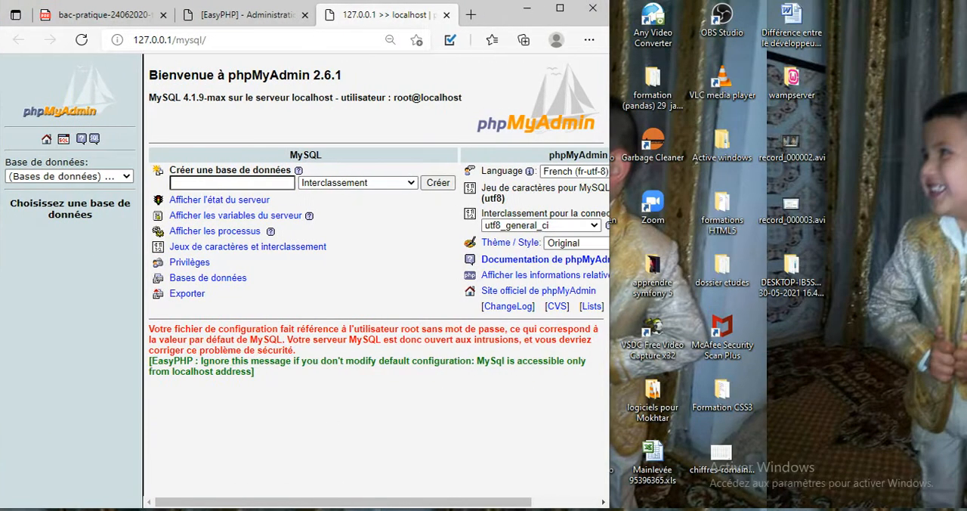
click(505, 509)
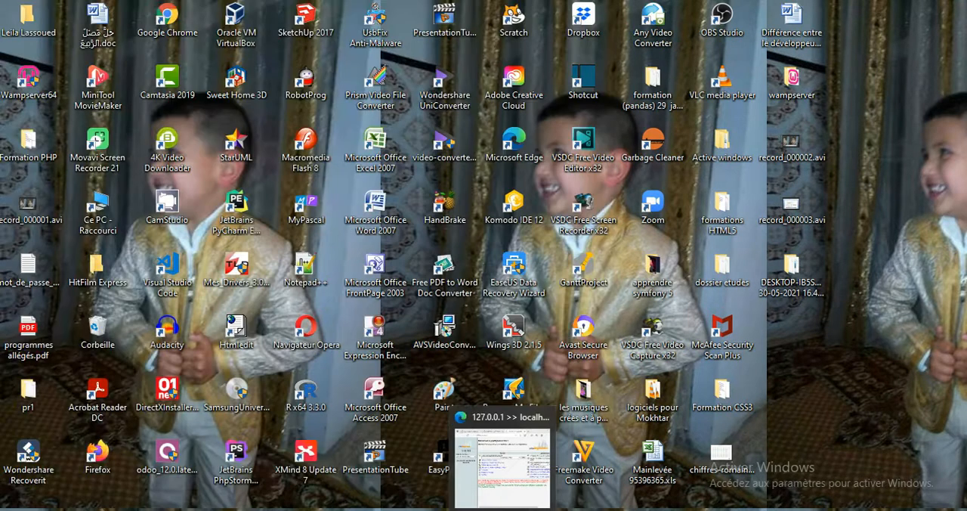
click(505, 510)
Step: Detach the bac-pratique exam PDF into its own window and place it beside the narrowed EasyPHP browser window
click(117, 18)
drag(123, 20, 830, 48)
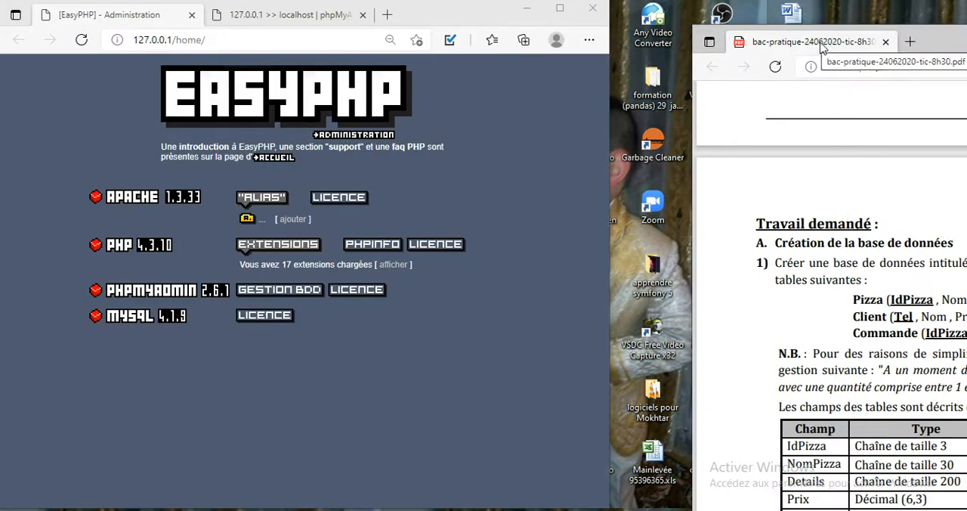
drag(610, 173, 494, 189)
drag(952, 43, 799, 20)
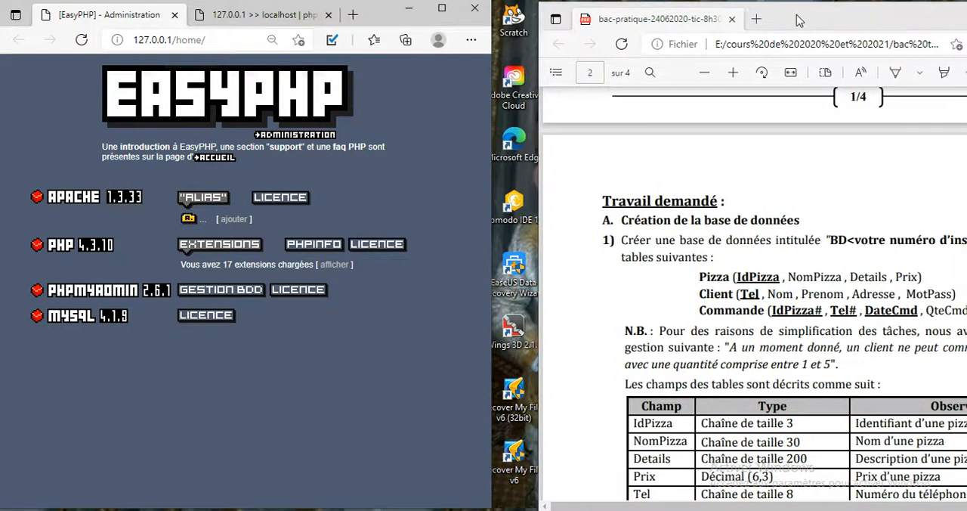
drag(905, 31, 868, 30)
Step: Reopen phpMyAdmin from the EasyPHP administration page and close the duplicate phpMyAdmin tab
click(425, 348)
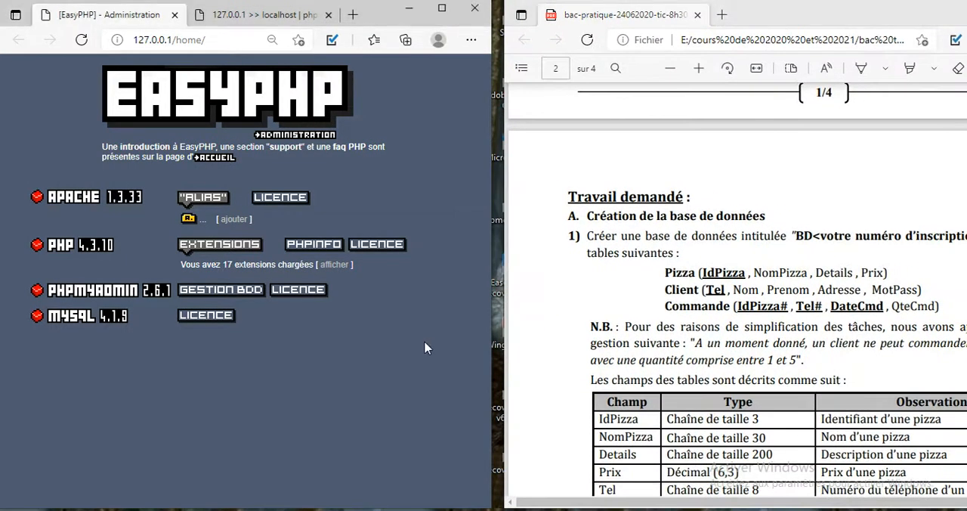
click(221, 290)
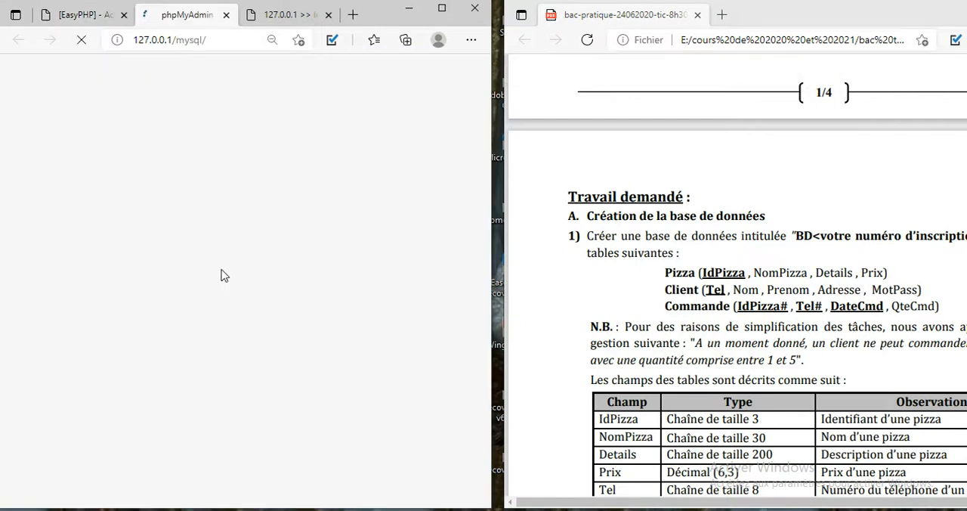
click(328, 14)
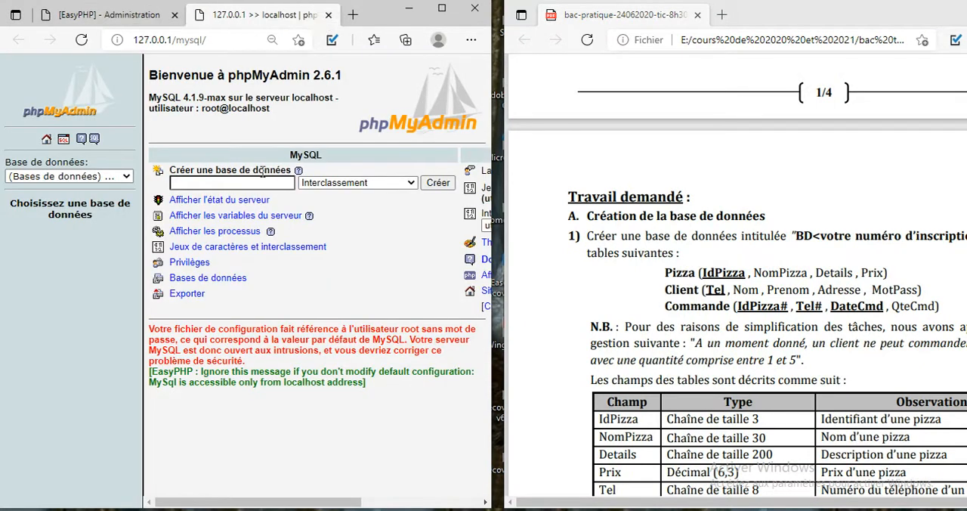
Step: Try to create a database named bd123456 in the EasyPHP version of phpMyAdmin
click(266, 183)
text(bd)
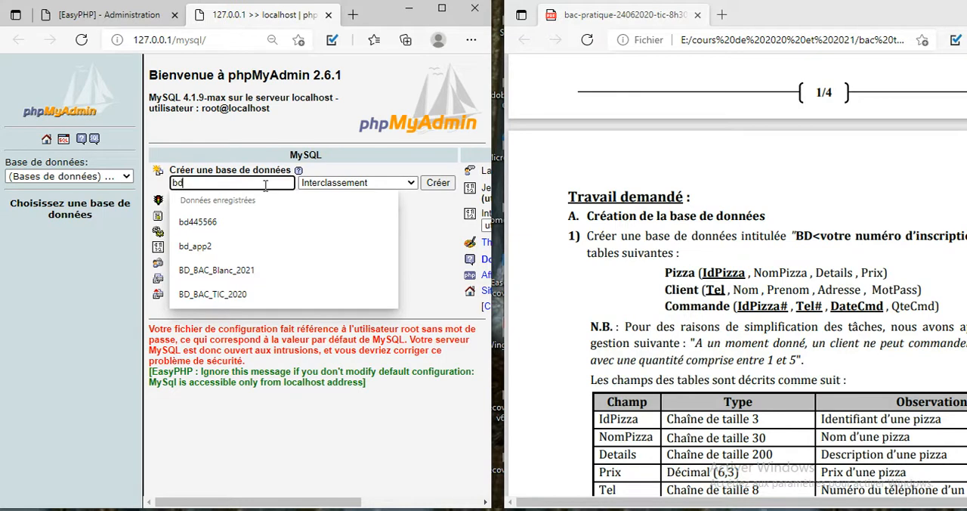
text(123456)
key(Return)
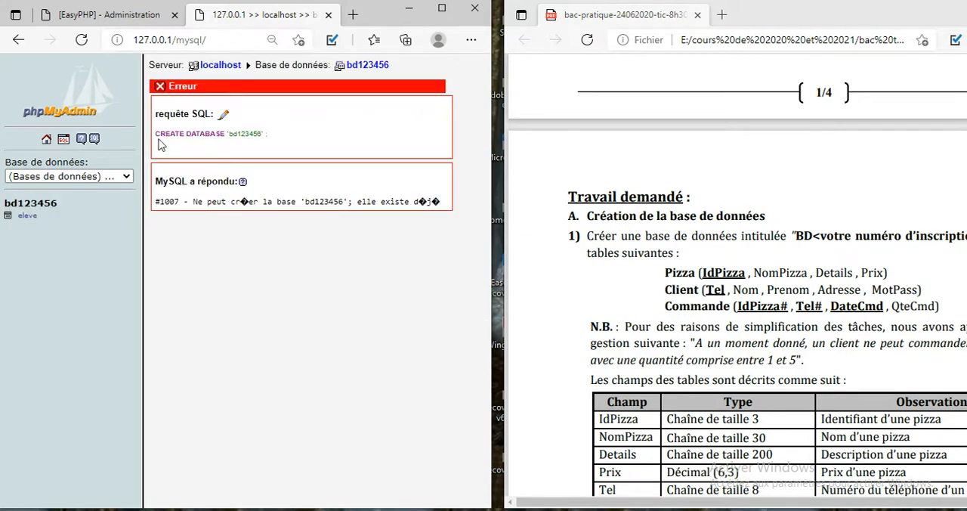
Step: Return to the localhost server page and create a database named bd112233
click(231, 67)
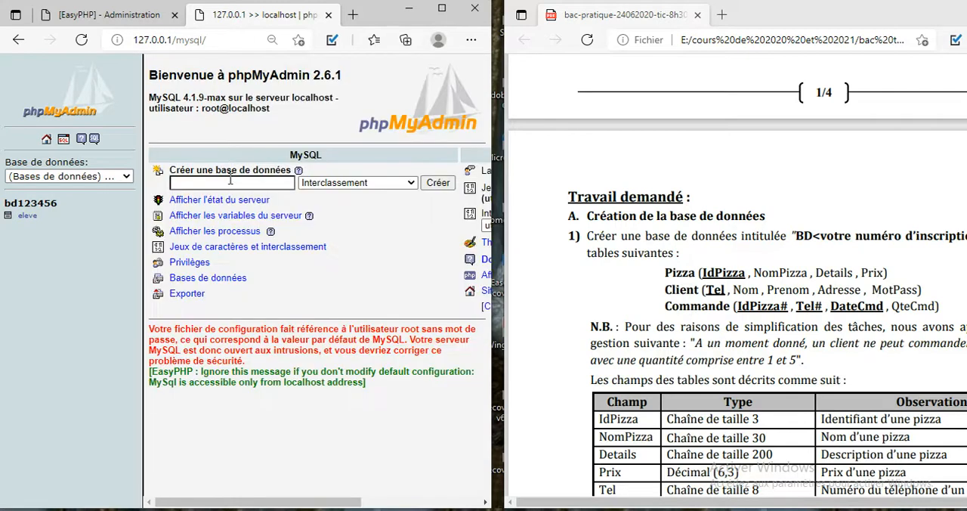
click(231, 182)
text(bd)
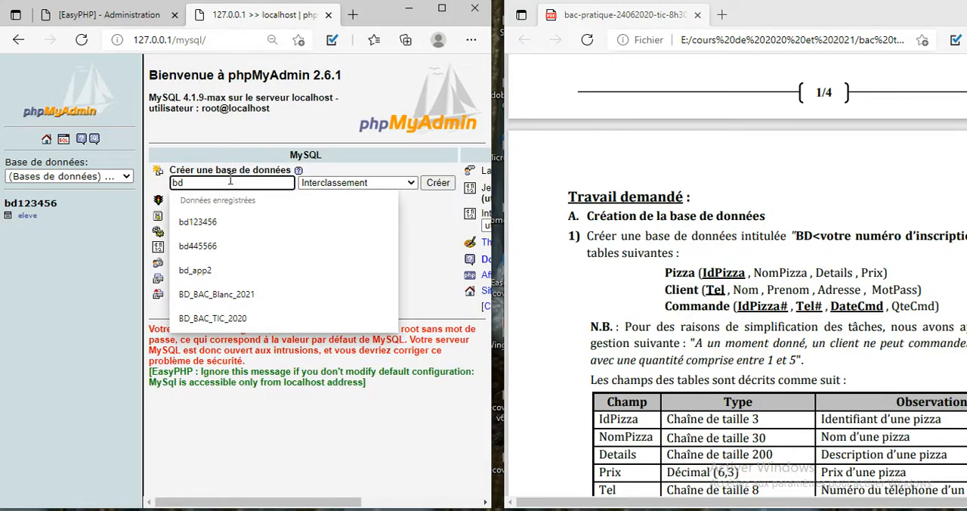
text(112233)
key(Return)
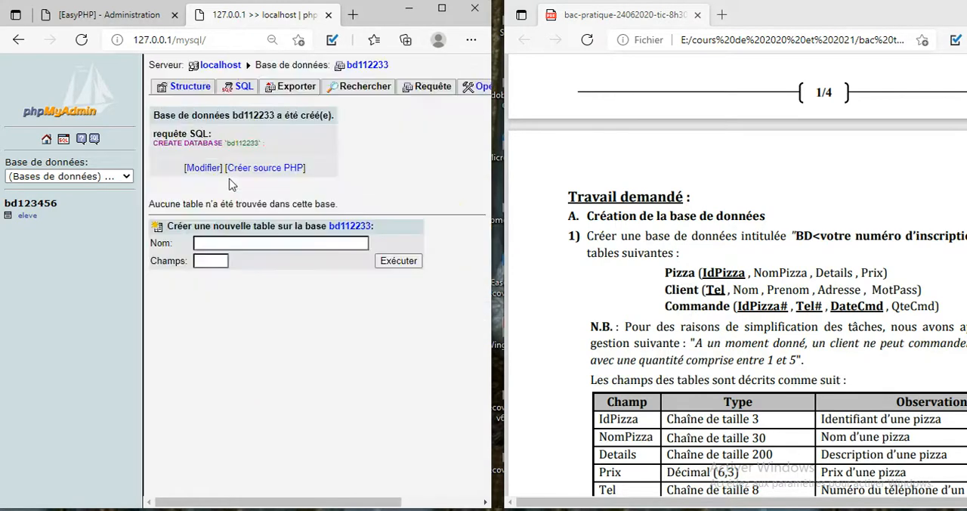
Step: Create a table named pizza with 4 fields in the bd112233 database
click(241, 243)
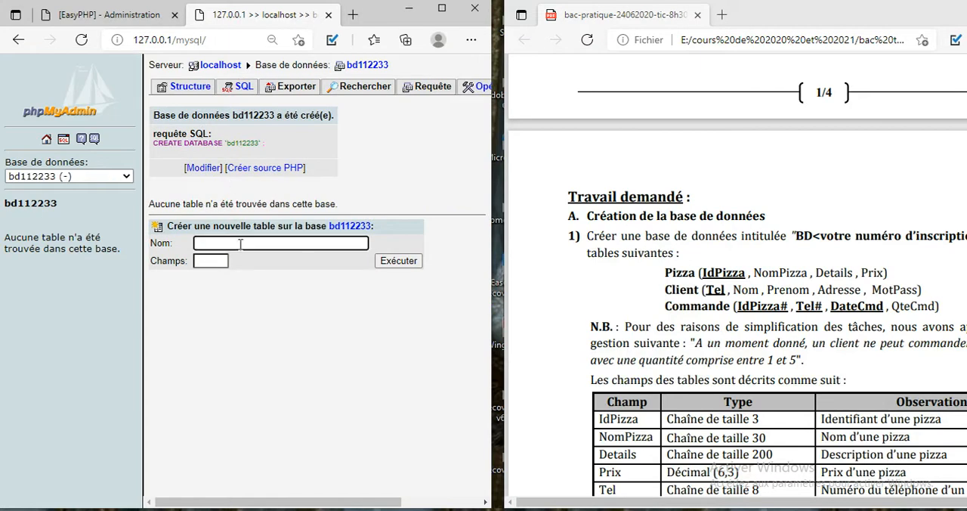
text(pizza)
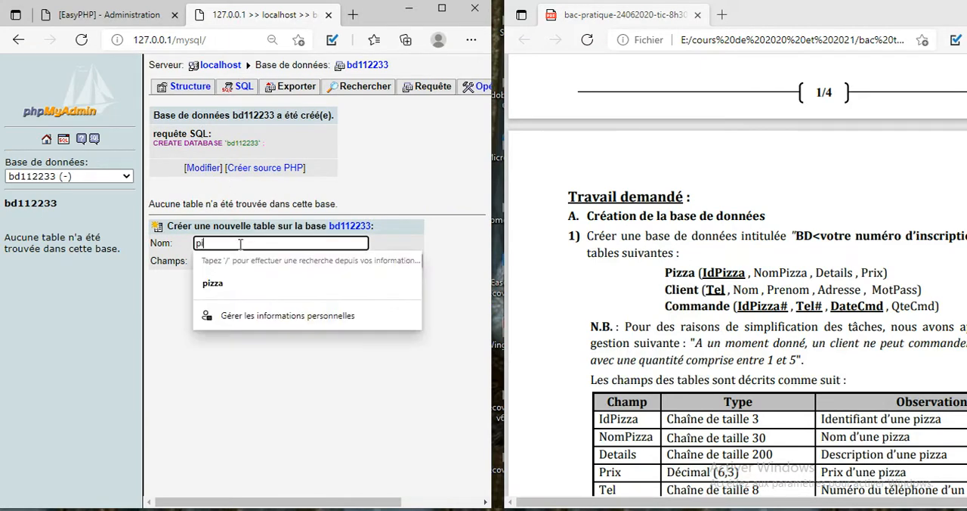
click(230, 281)
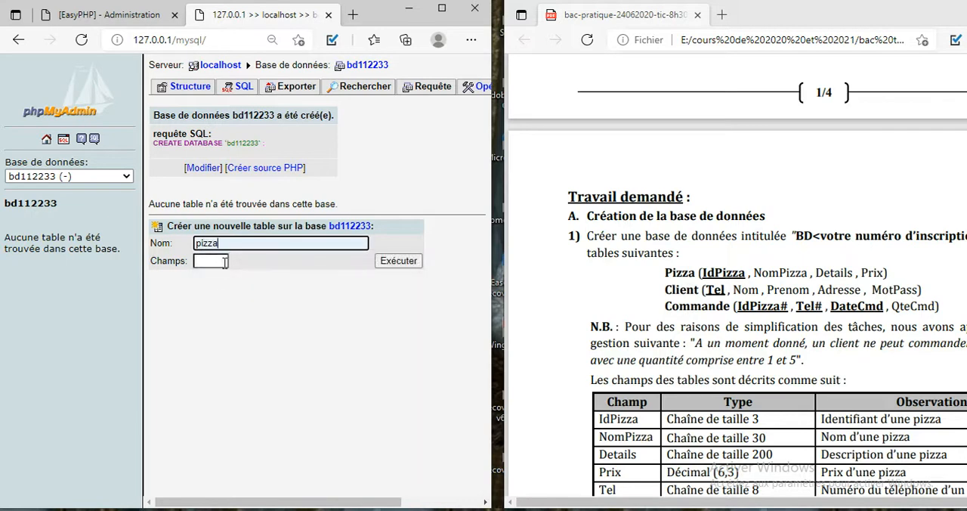
click(225, 261)
text(4)
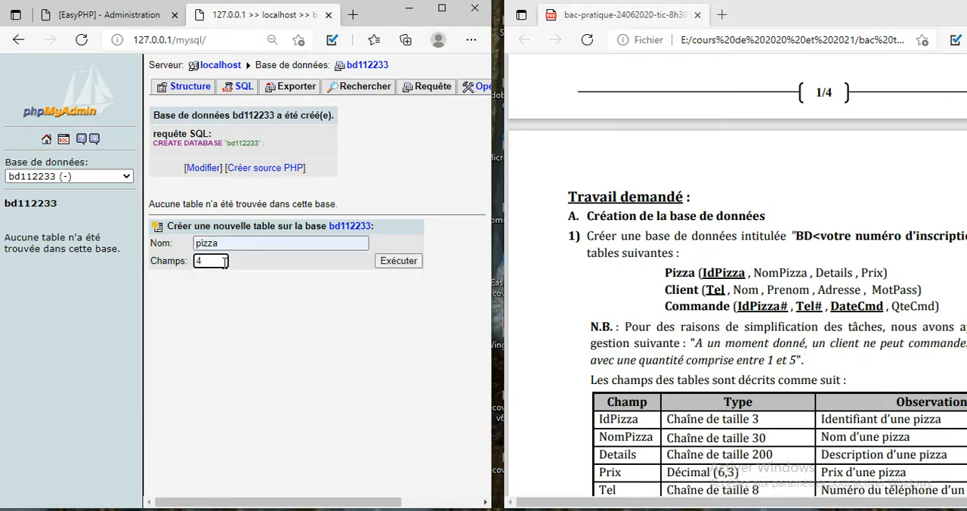
key(Return)
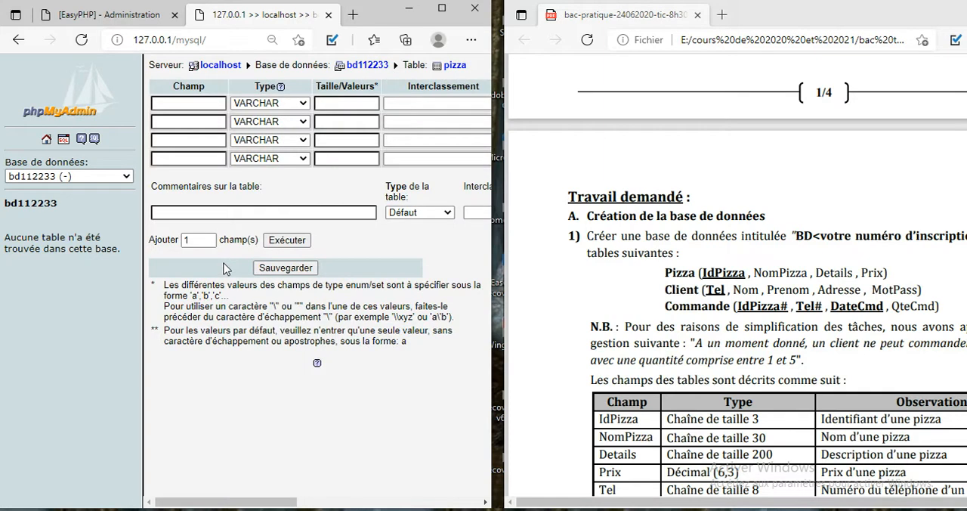
Step: Define the first two pizza fields as idpizza, VARCHAR of size 3, and nompizza, VARCHAR of size 30
click(196, 103)
text(id)
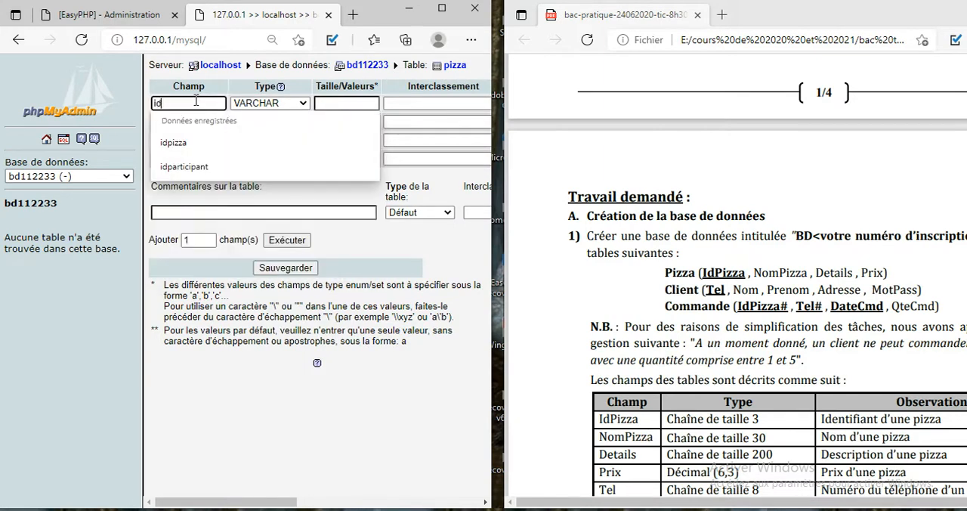
text(pizza)
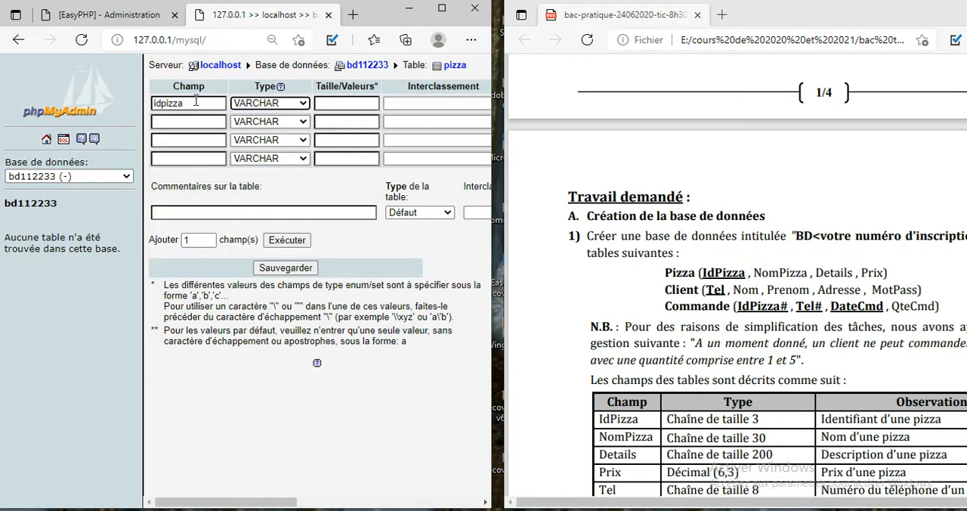
click(358, 107)
text(3)
click(208, 125)
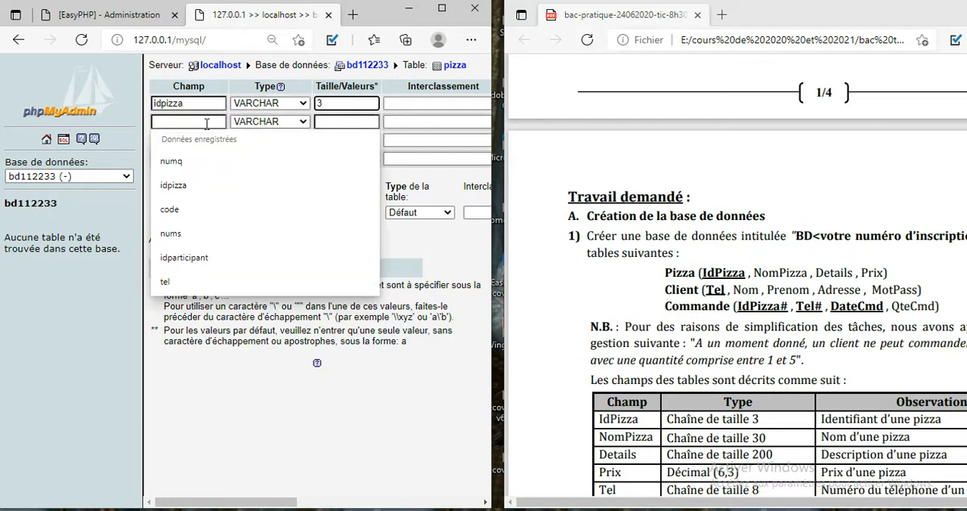
text(nompizza)
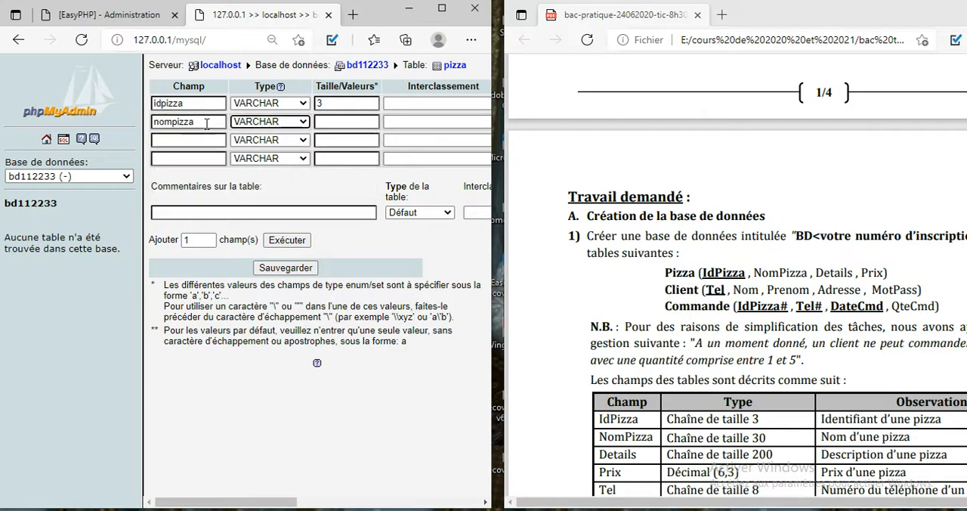
click(356, 121)
text(30)
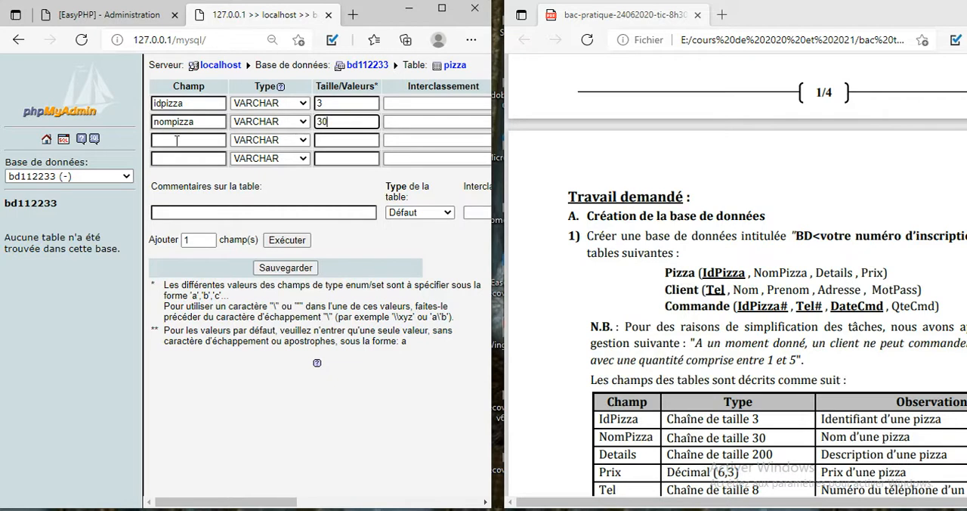
Step: Define the last two pizza fields as details, VARCHAR of size 200, and prix, DECIMAL of size 6,3
click(177, 141)
text(details)
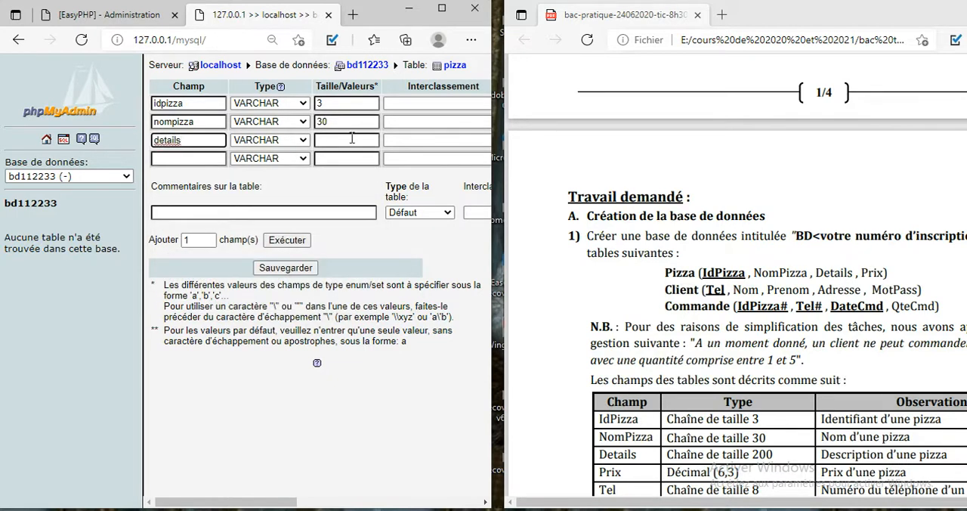
click(352, 139)
text(200)
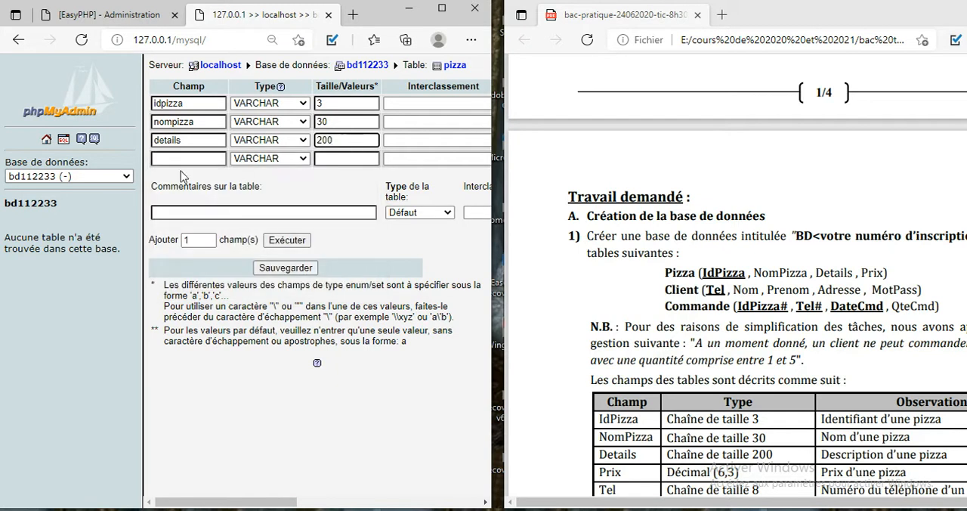
click(177, 157)
text(prix)
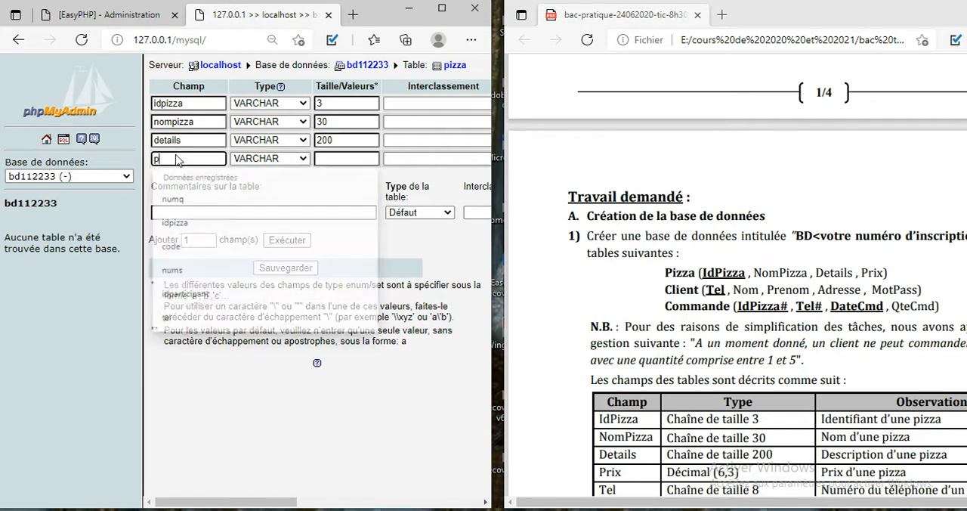
click(259, 159)
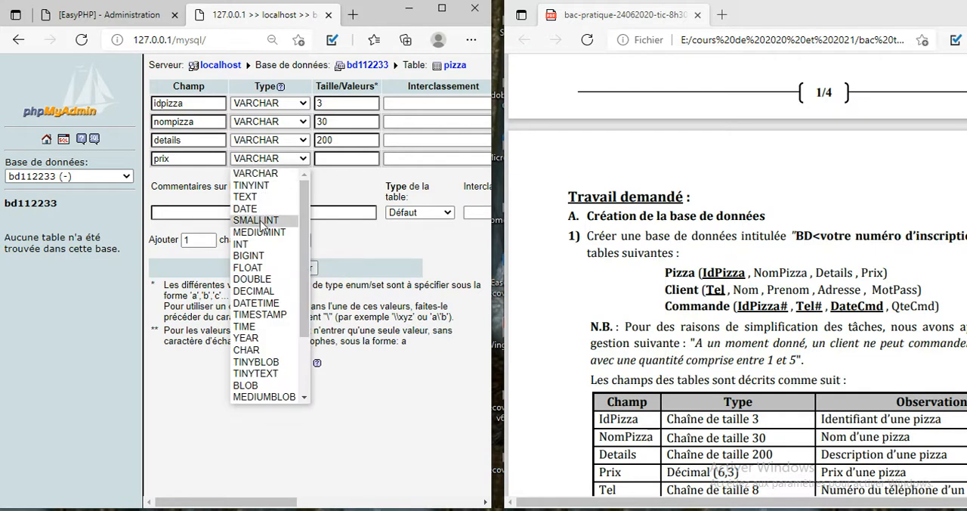
click(262, 287)
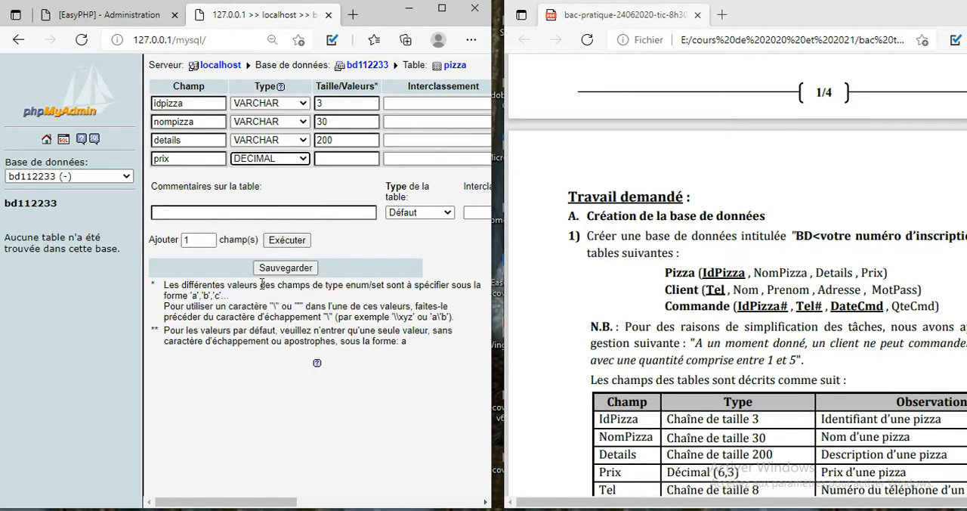
click(349, 157)
text(6)
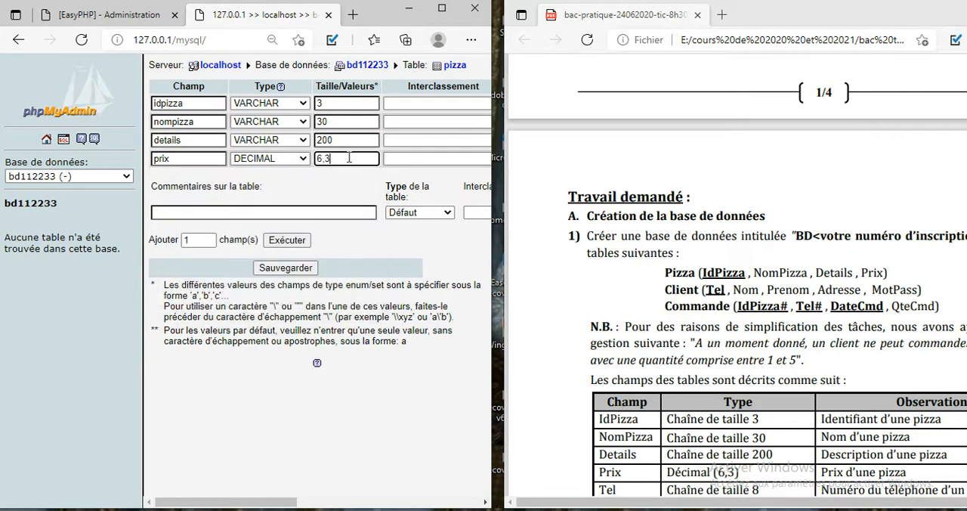
text(,3)
Step: Set the pizza table type to INNO DB, make idpizza the primary key, and save the table
click(422, 213)
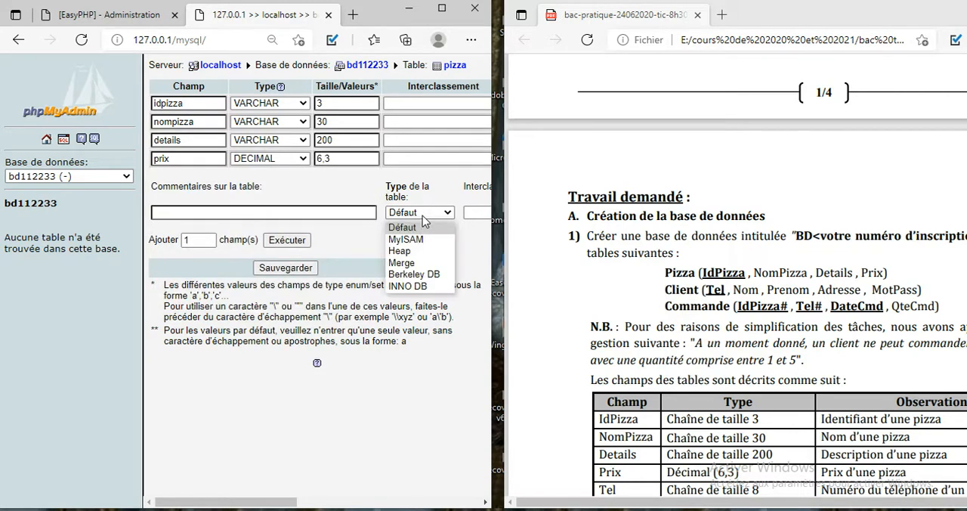
click(420, 286)
click(442, 9)
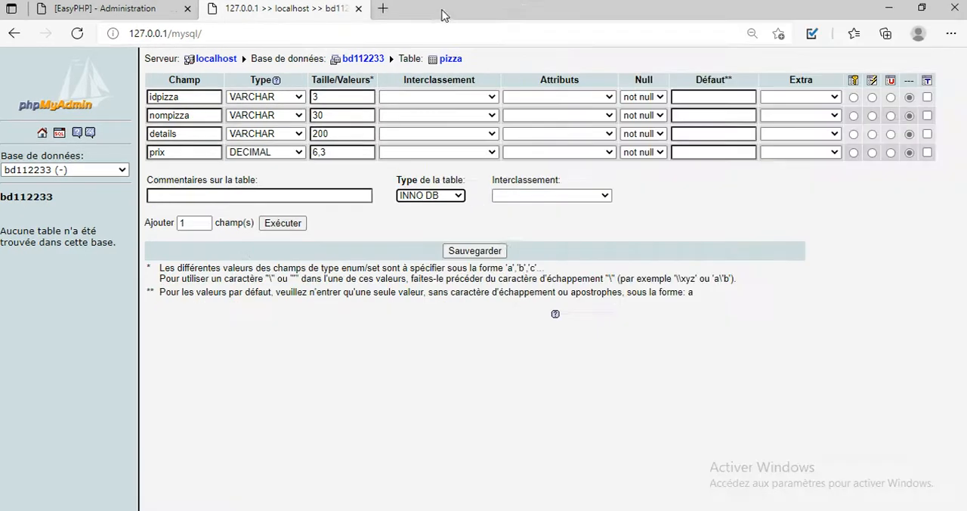
click(854, 97)
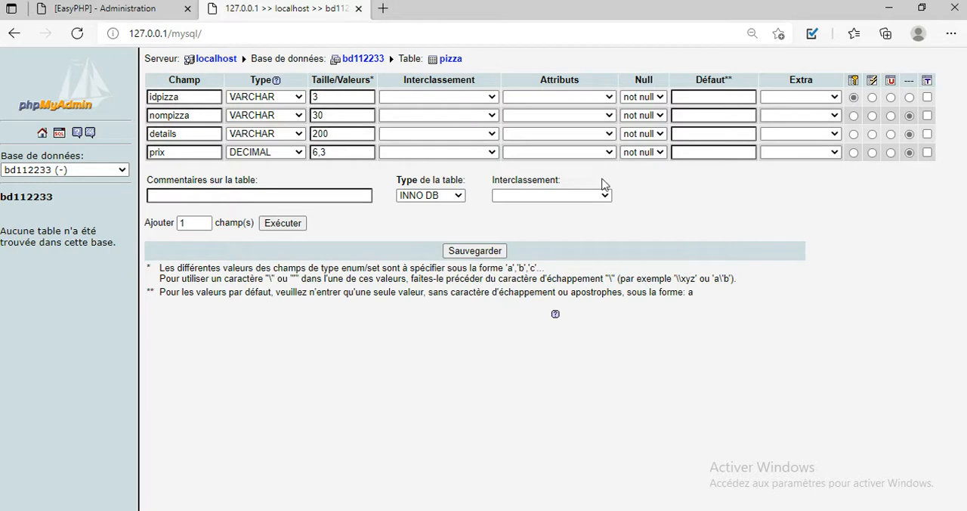
click(461, 256)
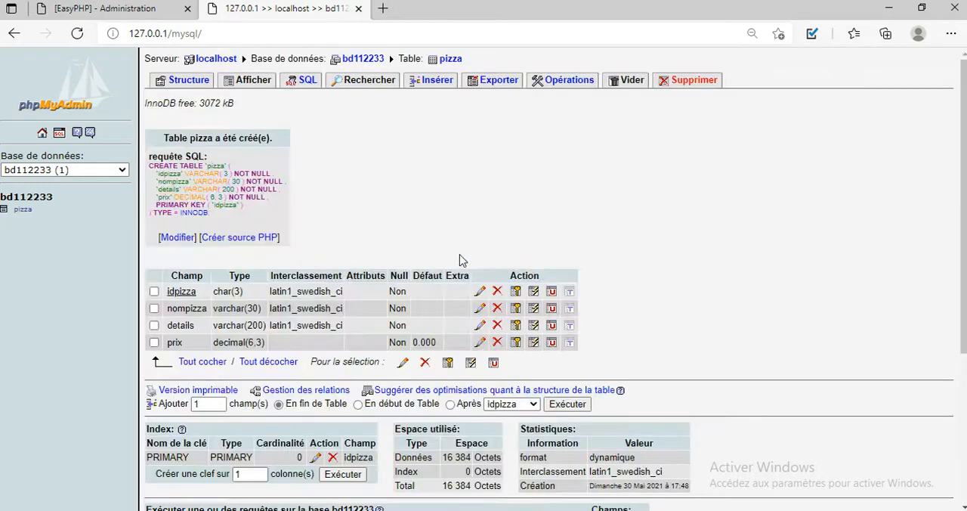
Step: Return to the bd112233 database and create a table named client with 5 fields
click(368, 59)
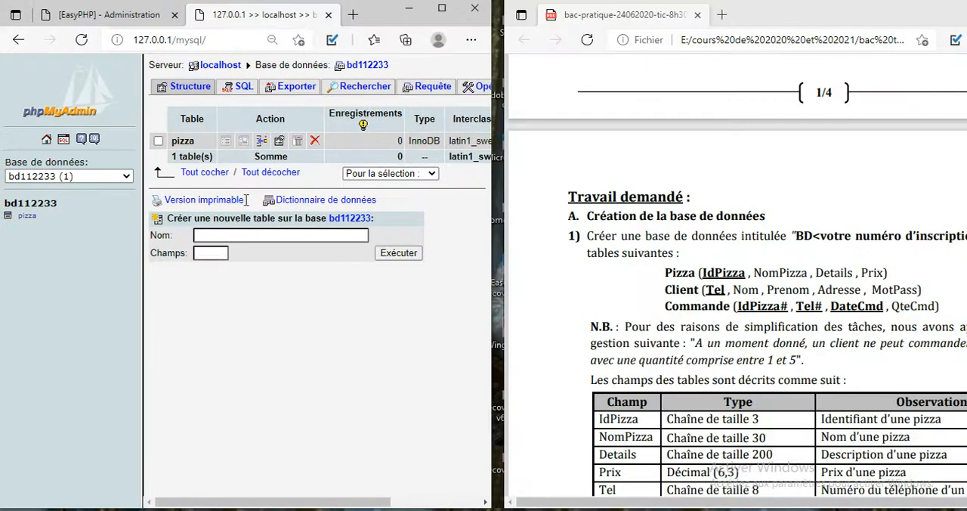
click(235, 236)
text(clien)
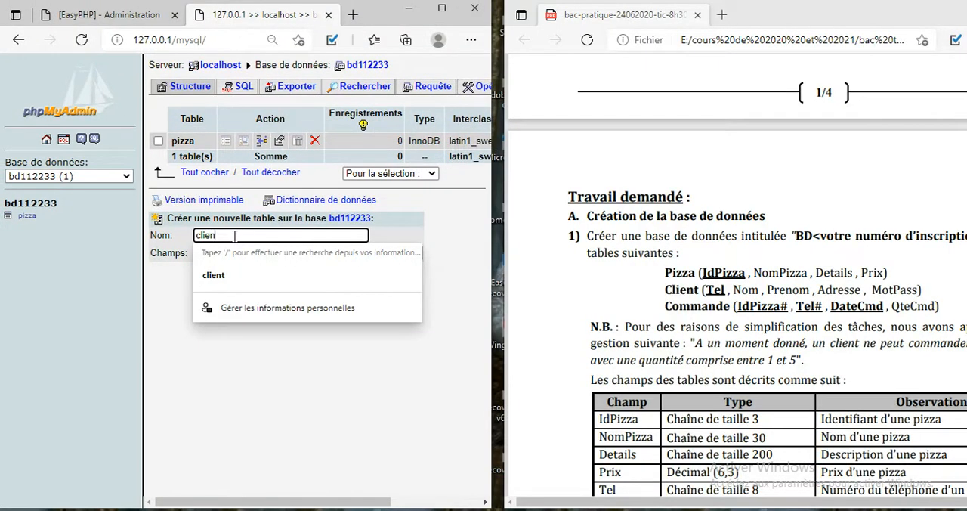
text(t)
key(Tab)
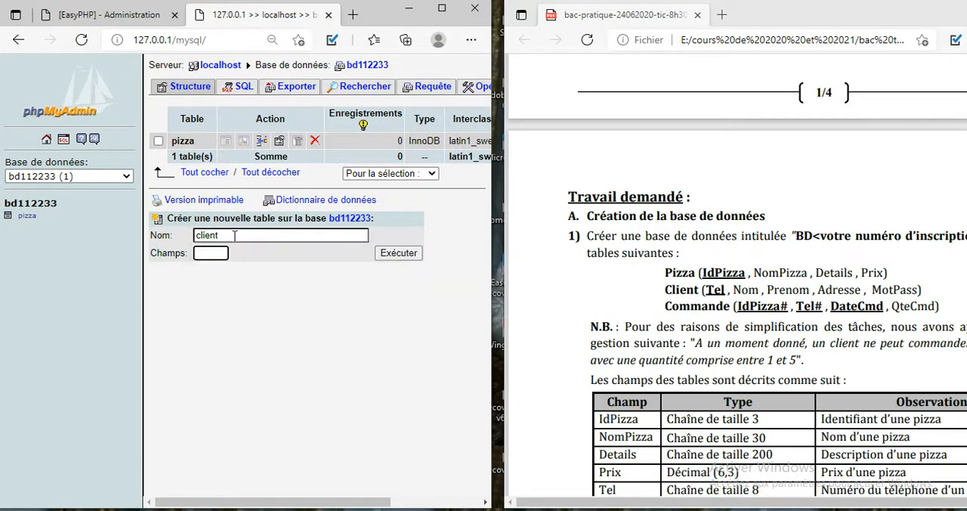
text(5)
key(Return)
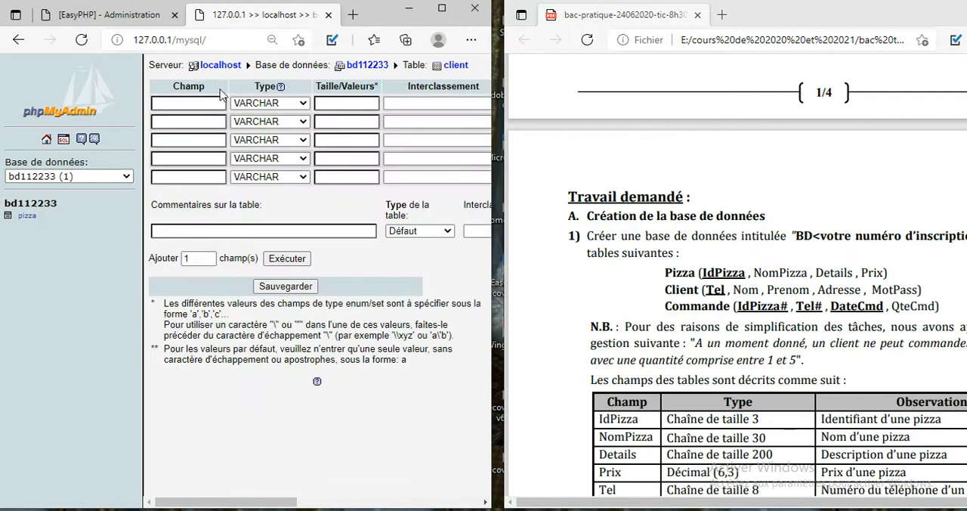
Step: Define the first two client fields as tel, VARCHAR of size 8, and nom, VARCHAR of size 25
click(206, 107)
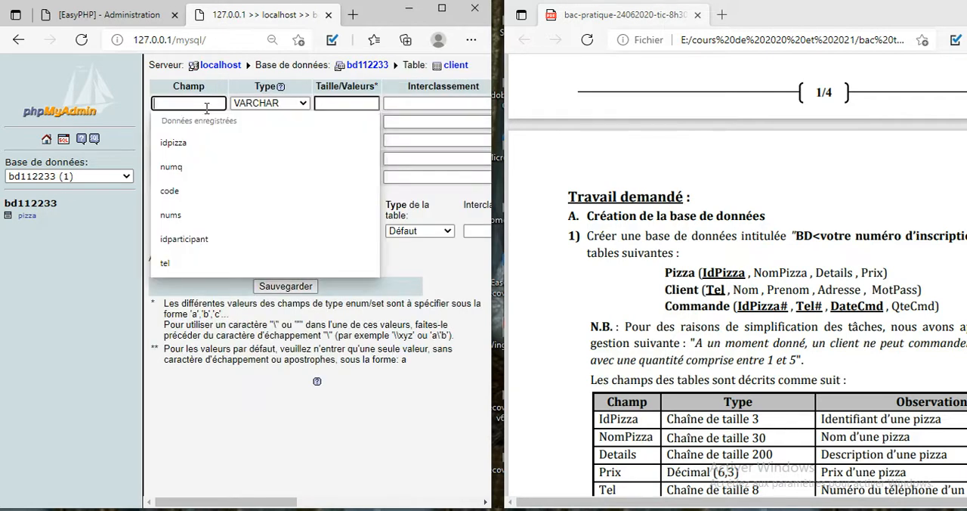
text(tel)
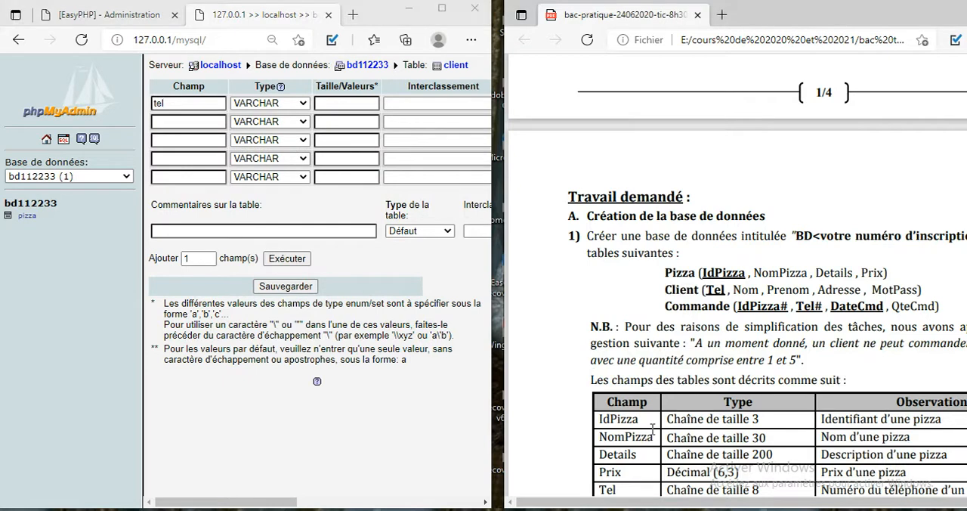
scroll(652, 428, down, 5)
scroll(653, 430, up, 1)
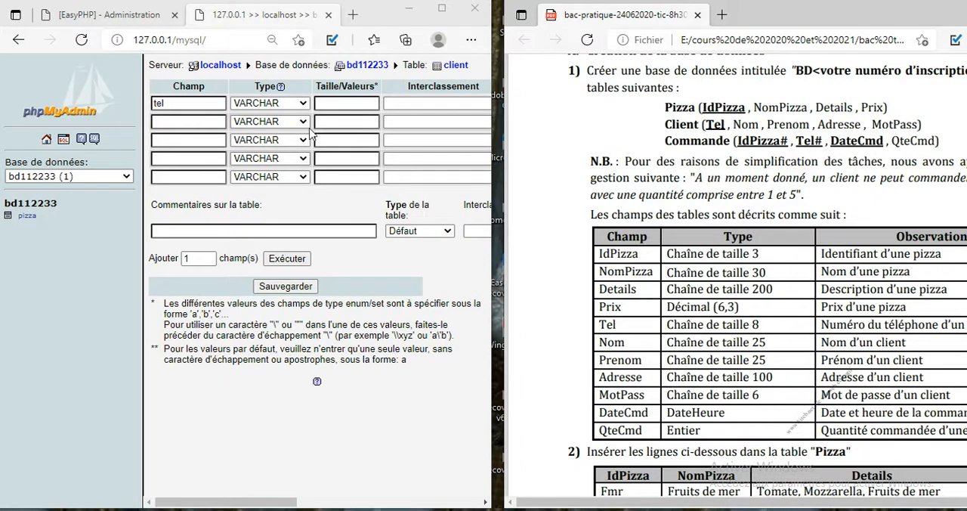
click(323, 104)
text(8)
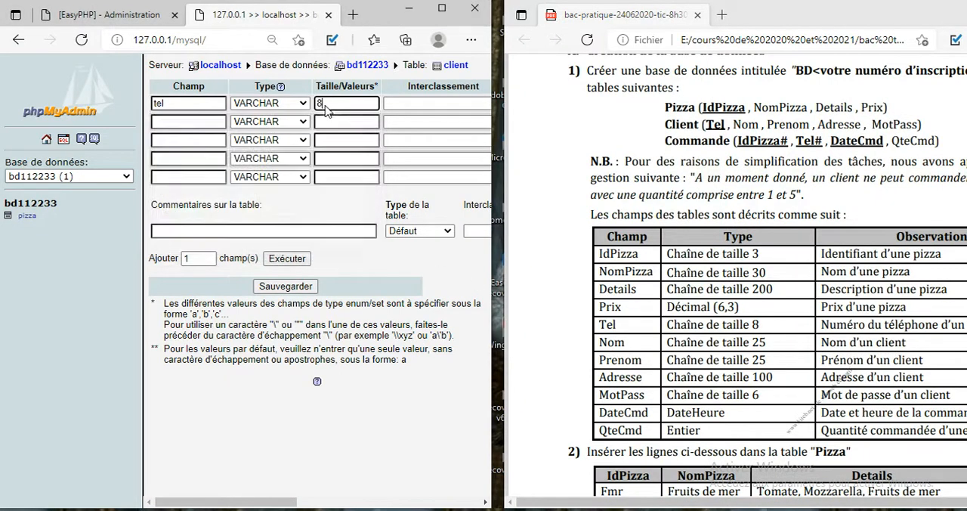
click(208, 119)
text(nom)
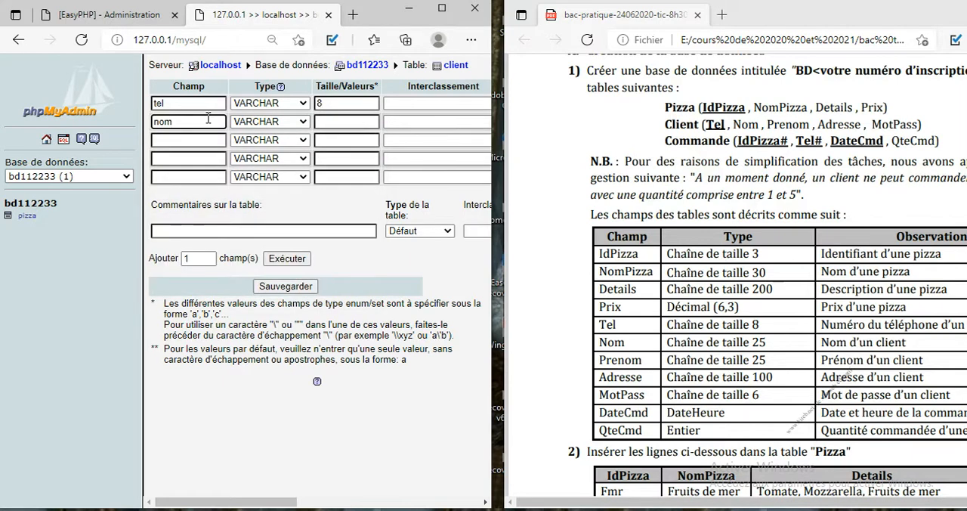
click(336, 122)
text(25)
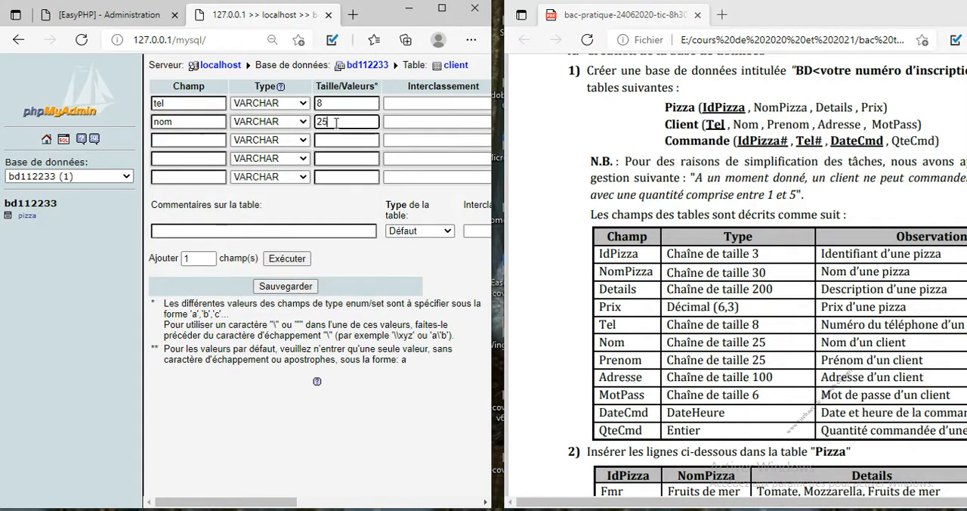
Step: Define the third and fourth client fields as prenom, VARCHAR of size 25, and adresse, VARCHAR of size 100
click(186, 137)
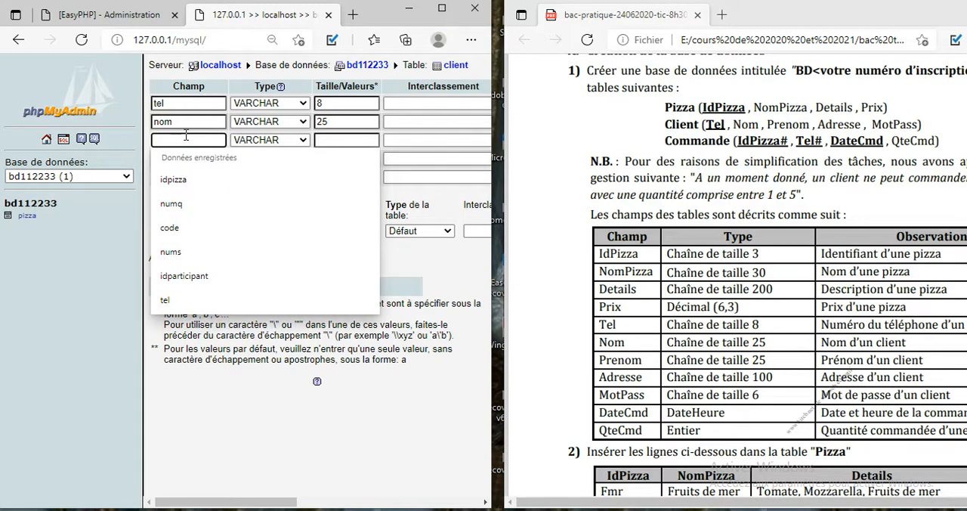
text(prenom)
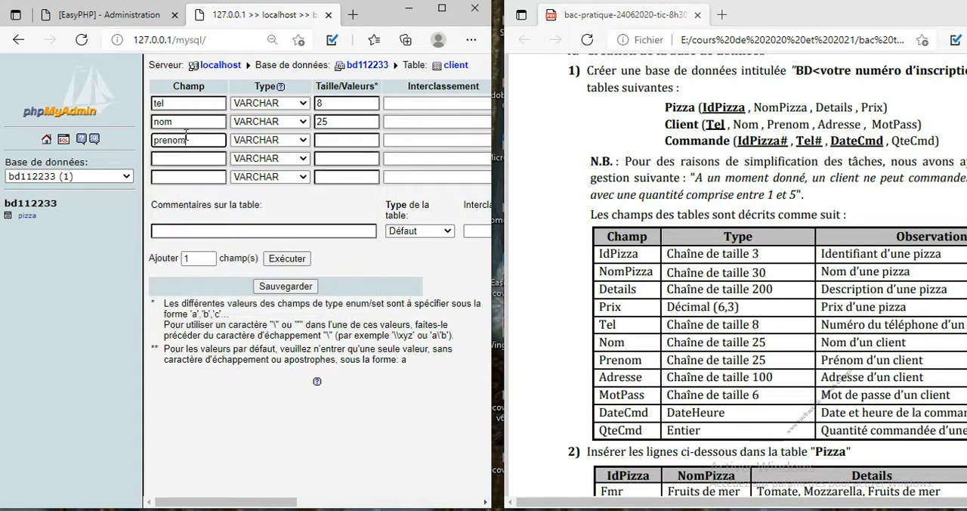
click(343, 136)
text(25)
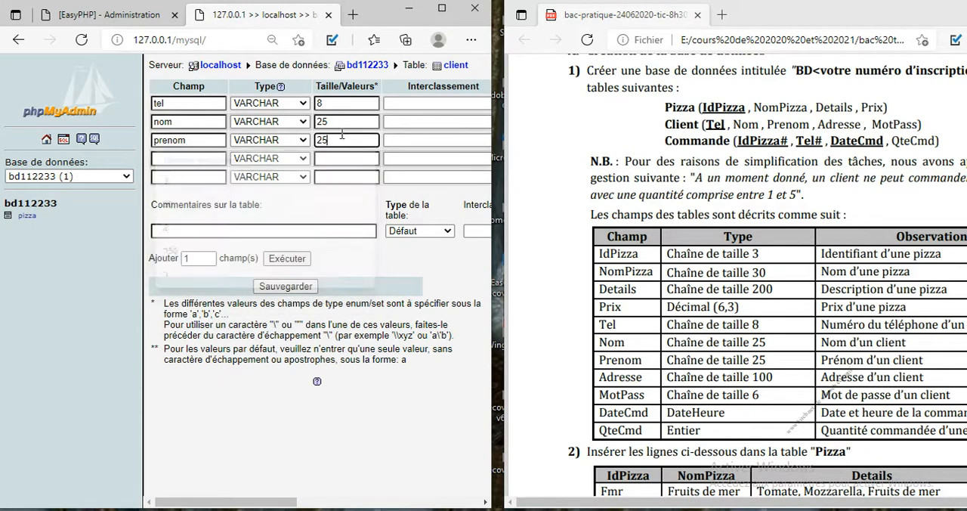
click(190, 160)
text(adresse)
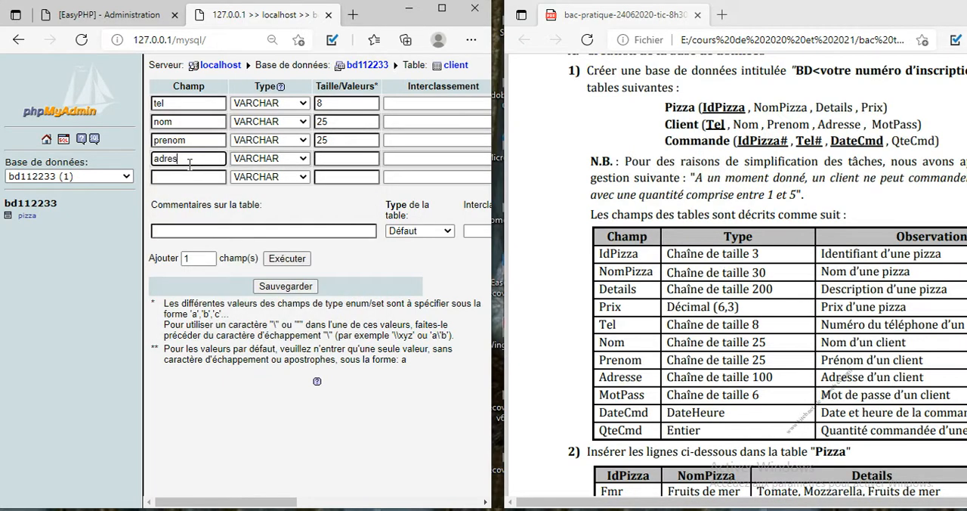
click(372, 158)
text(100)
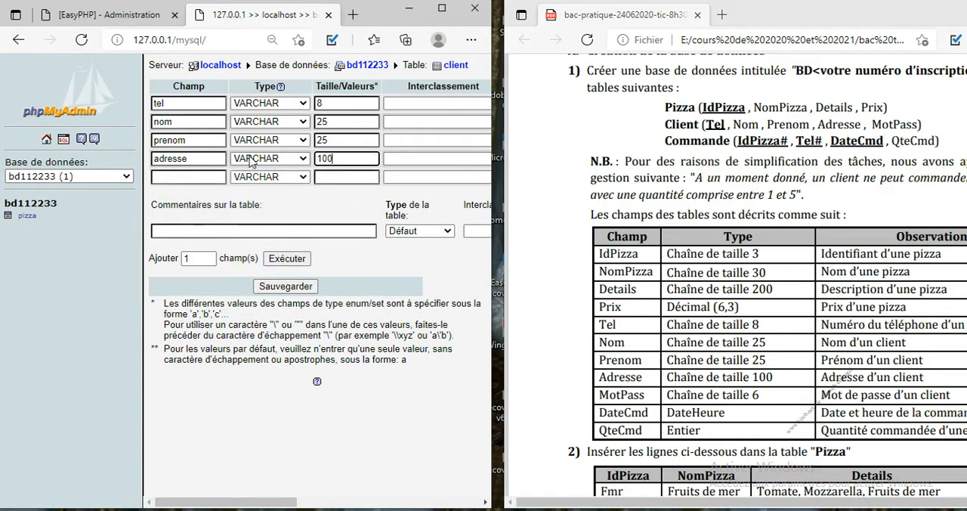
Step: Define the fifth client field as motpasse, VARCHAR of size 6
click(216, 175)
text(motpasse)
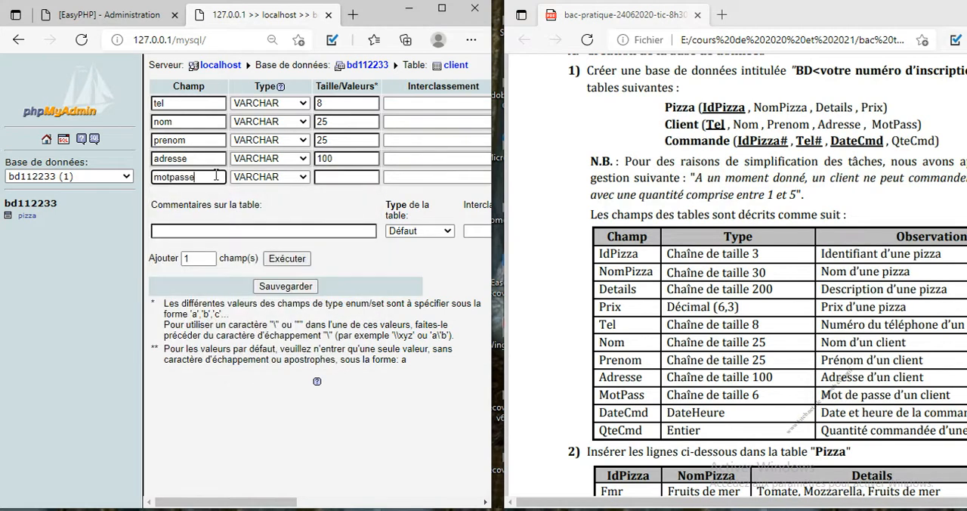
click(332, 177)
text(6)
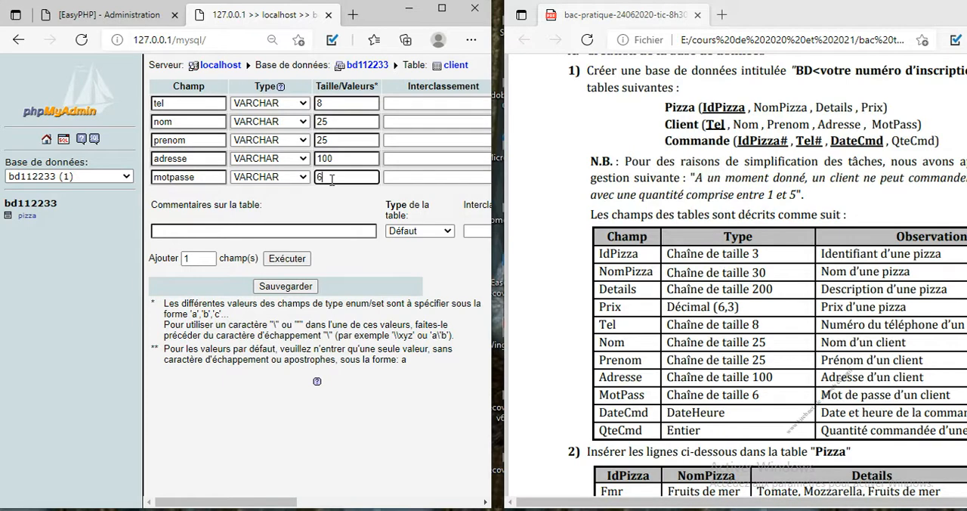
Step: Set the client table type to INNO DB, make tel the primary key, and save the table
click(408, 231)
click(416, 305)
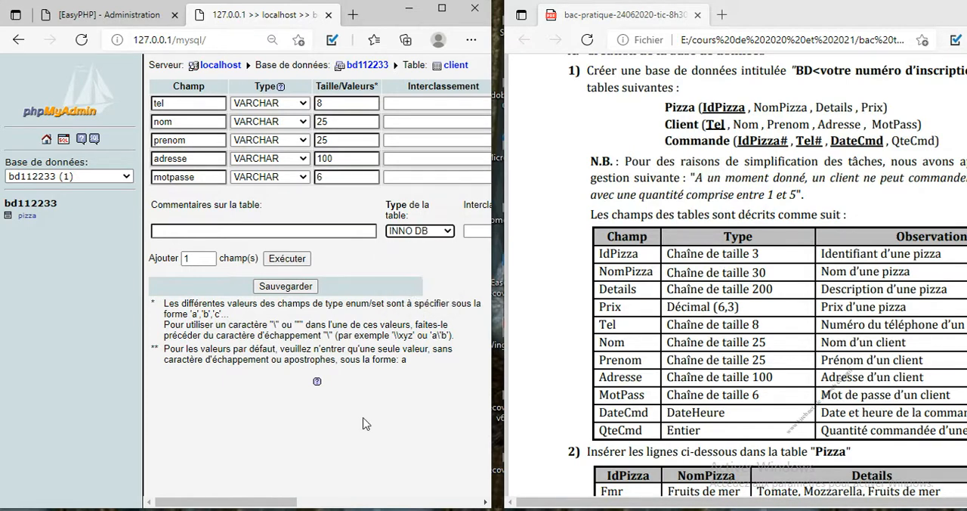
drag(289, 506, 461, 489)
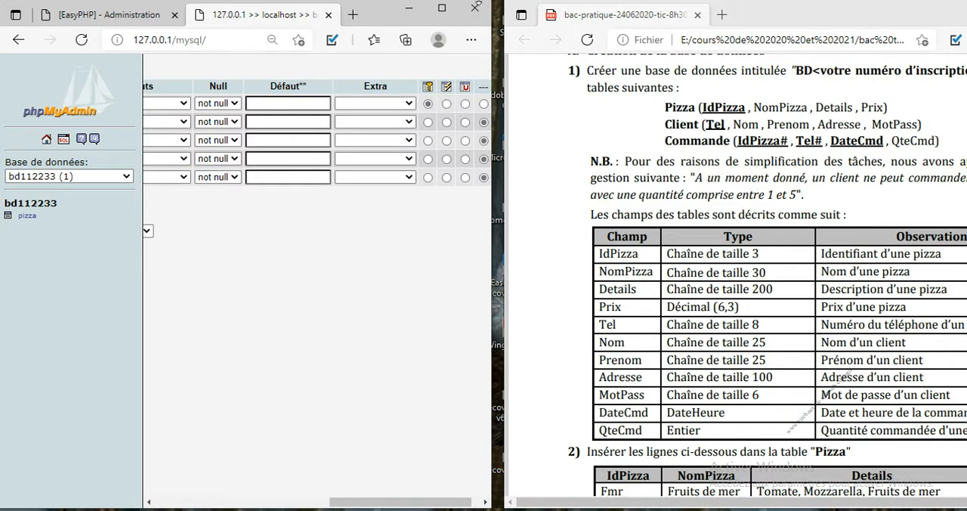
click(441, 8)
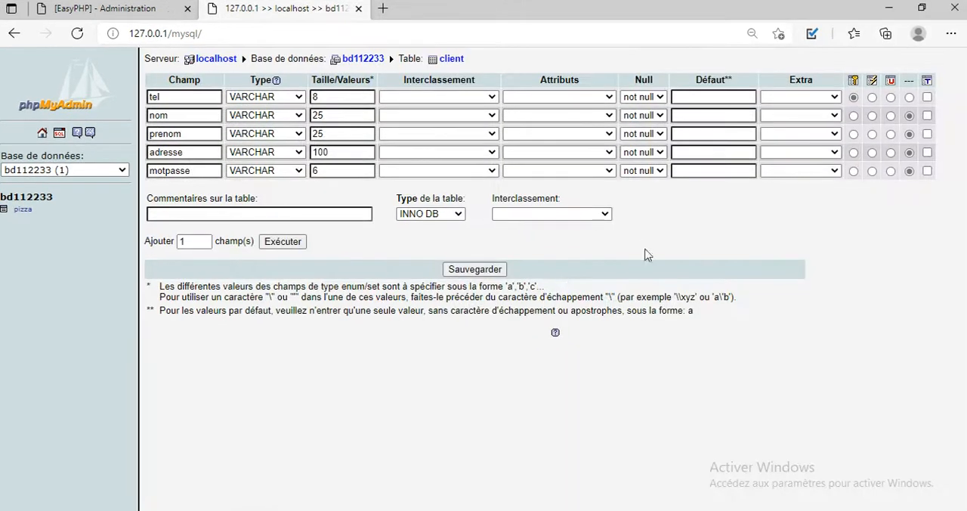
click(487, 274)
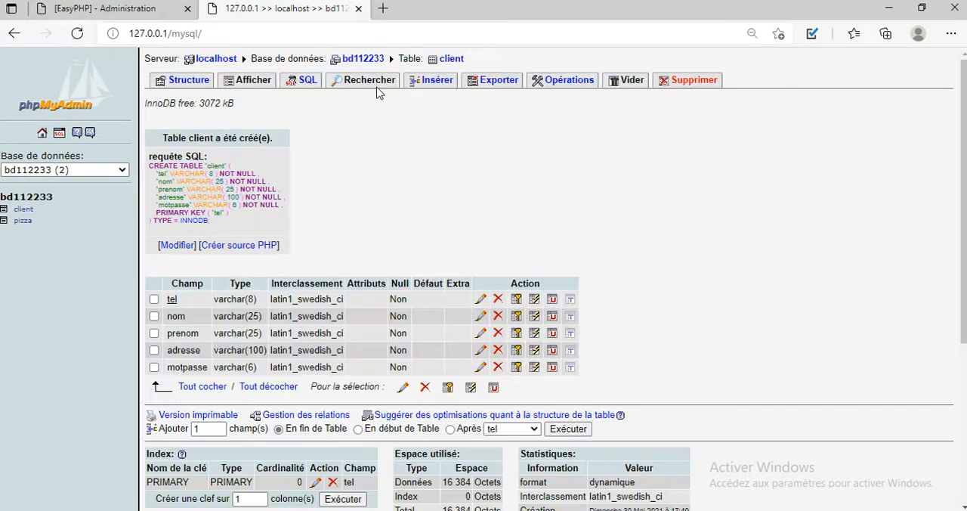
Step: Return to the bd112233 database and create a table named commande with 4 fields
click(371, 59)
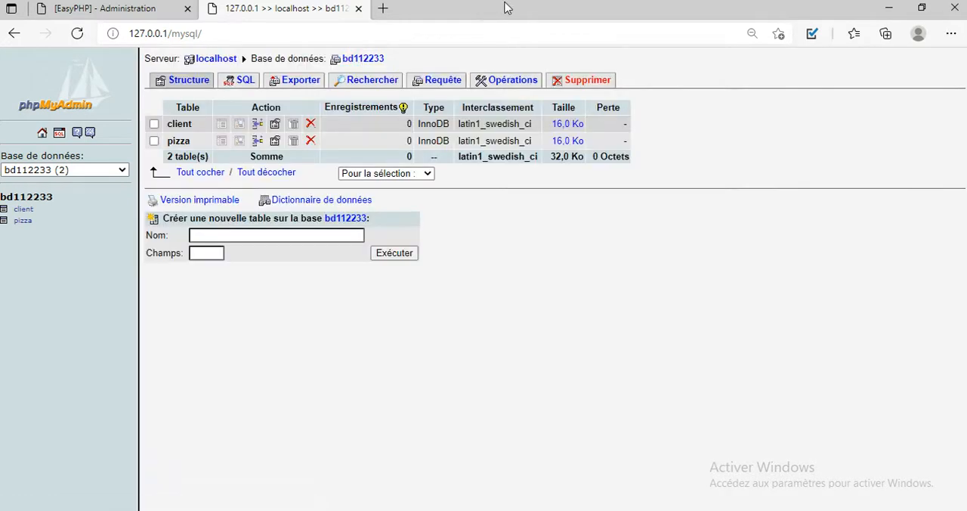
double_click(509, 8)
click(235, 252)
text(commande)
key(Tab)
text(3)
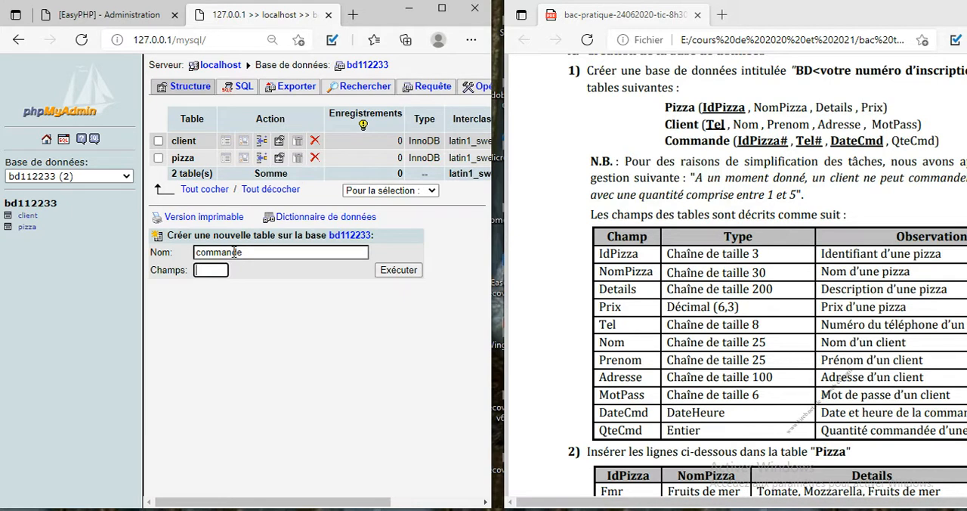
key(Return)
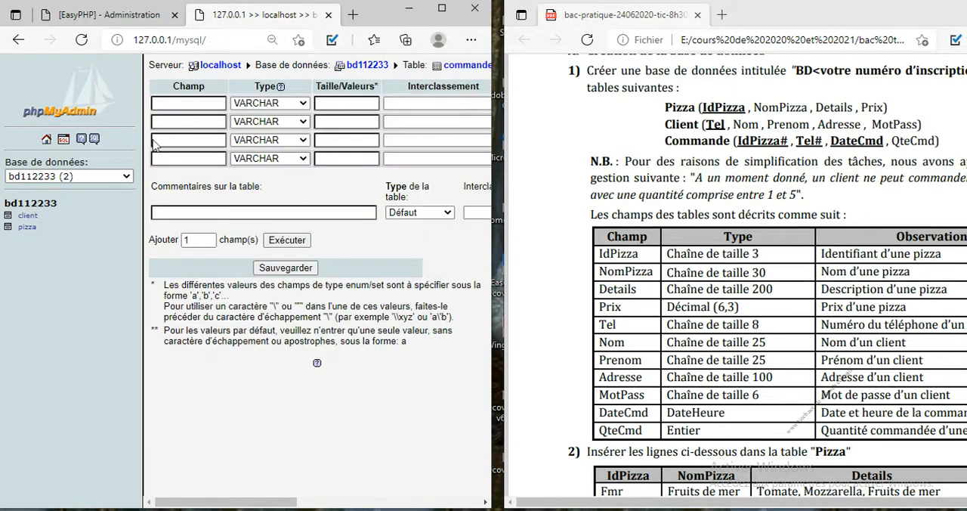
Step: Define the first commande field as idpizza, VARCHAR of size 6
click(179, 104)
text(idp)
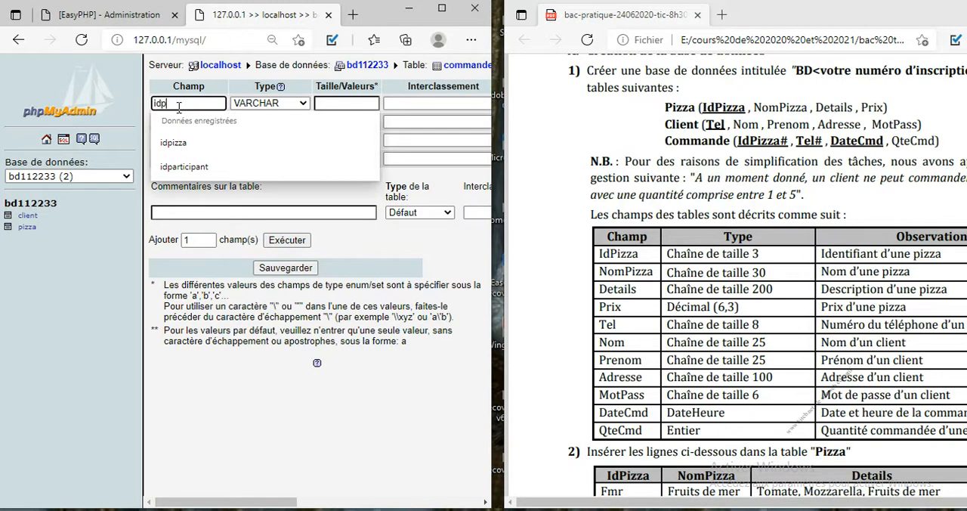
text(izza)
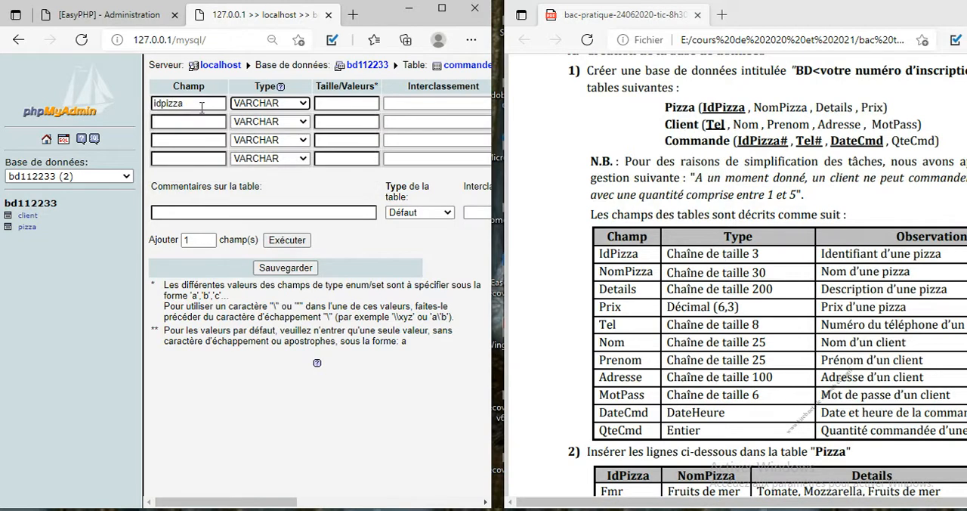
click(354, 99)
text(6)
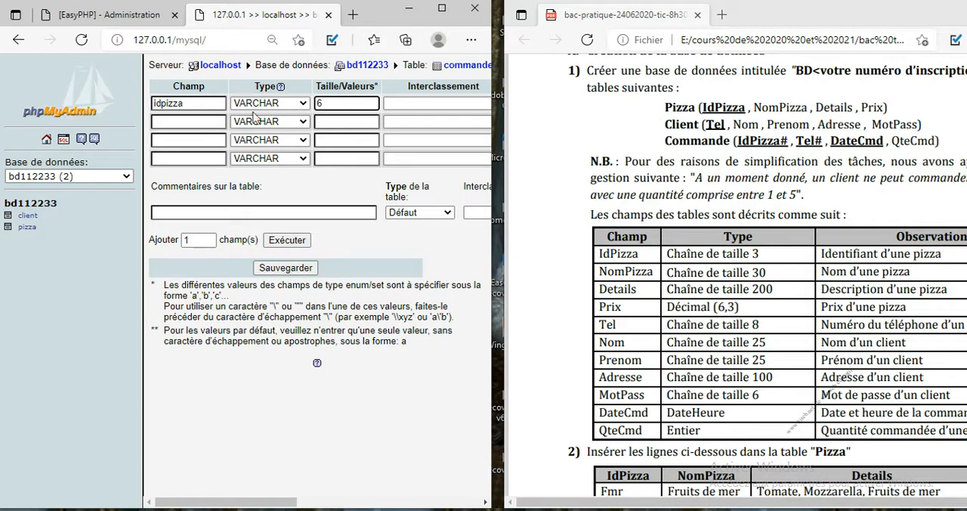
Step: Define the second commande field as tel, VARCHAR of size 8
click(206, 120)
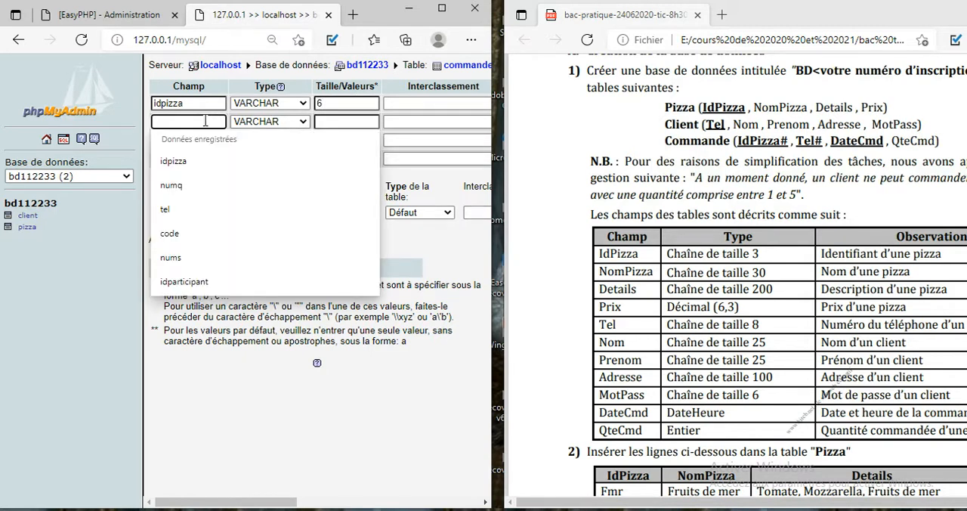
text(tel)
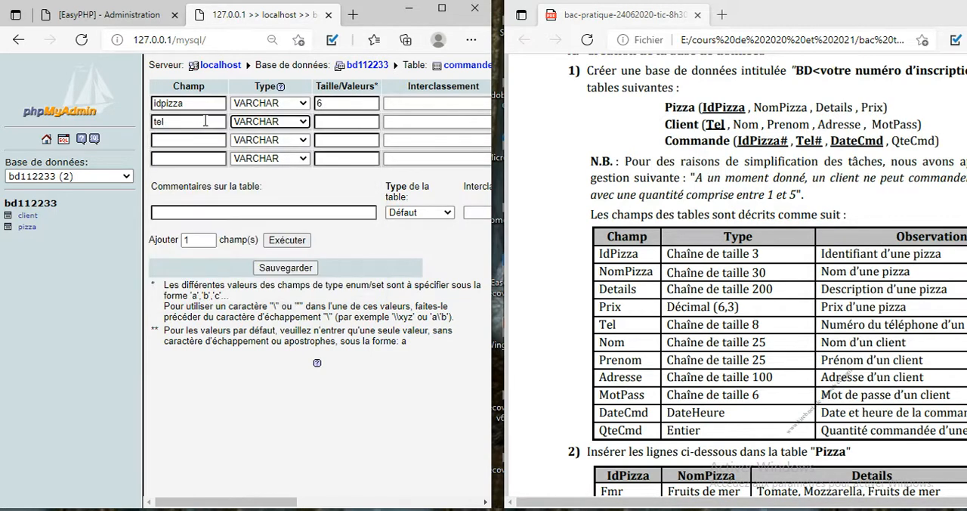
click(339, 119)
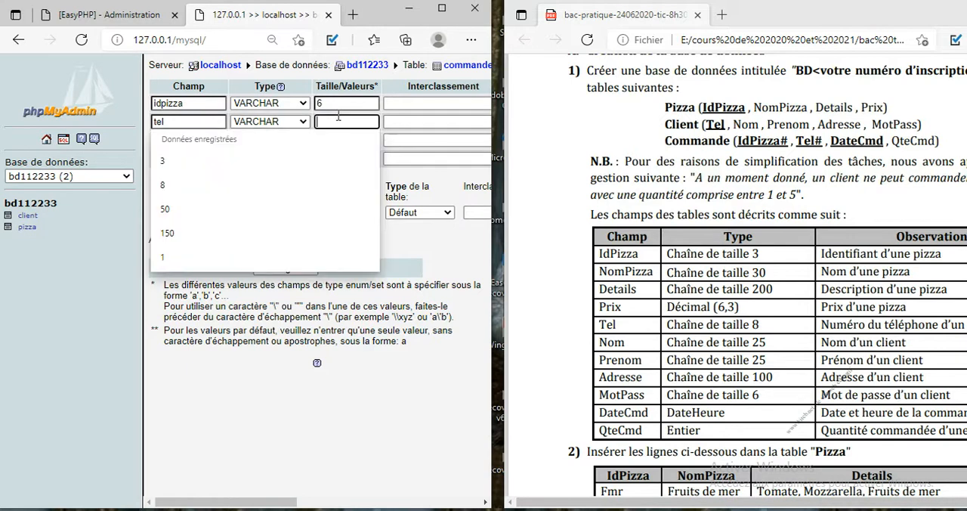
text(8)
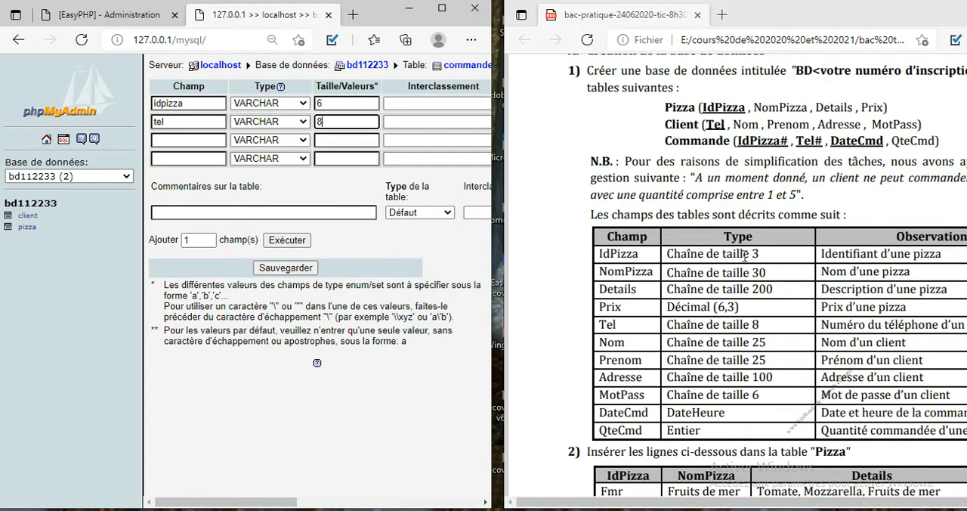
Step: Correct the size of the idpizza field to 3
click(340, 104)
key(BackSpace)
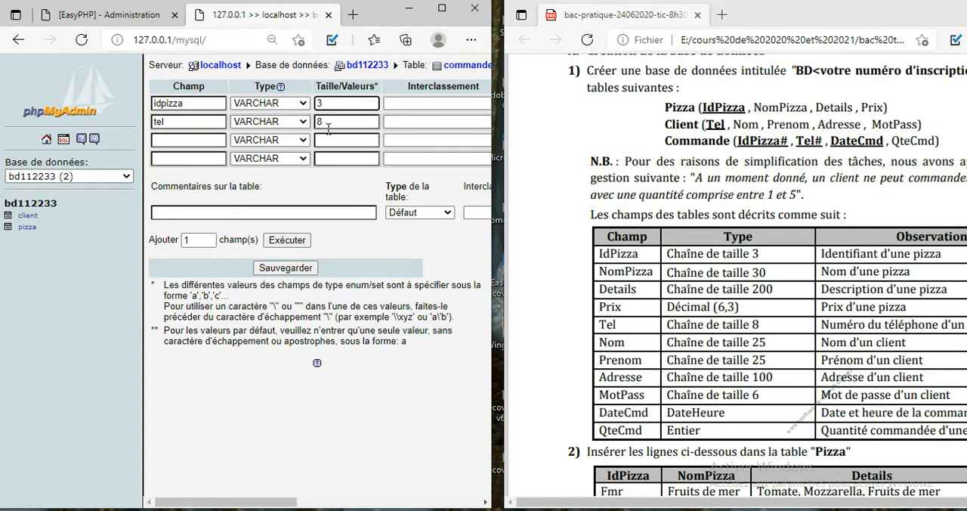
click(331, 118)
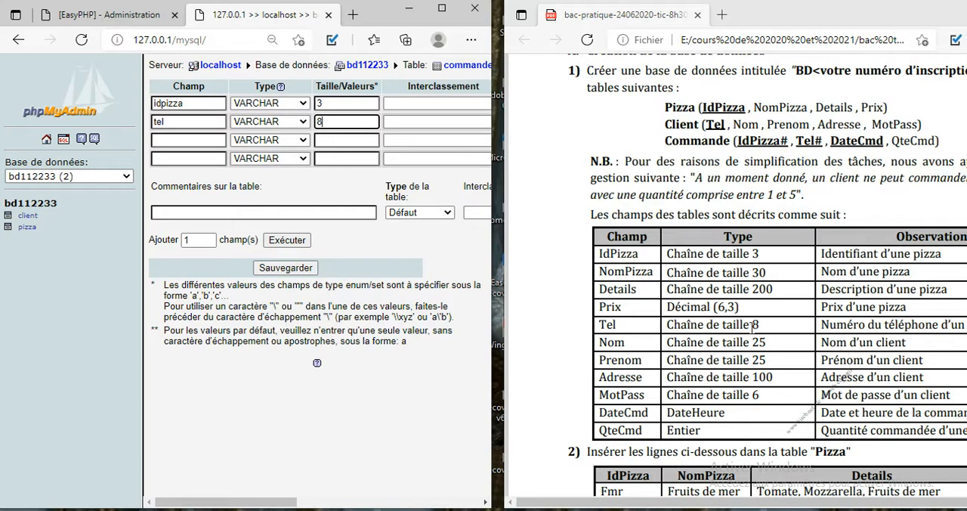
Step: Define the third commande field as datecmd with type DATETIME
click(204, 141)
text(datec)
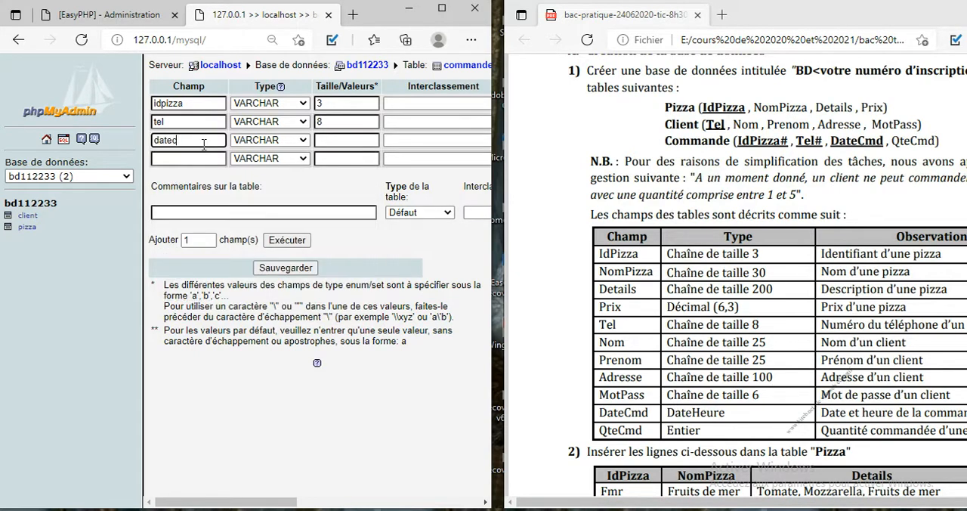
text(o)
key(BackSpace)
click(253, 141)
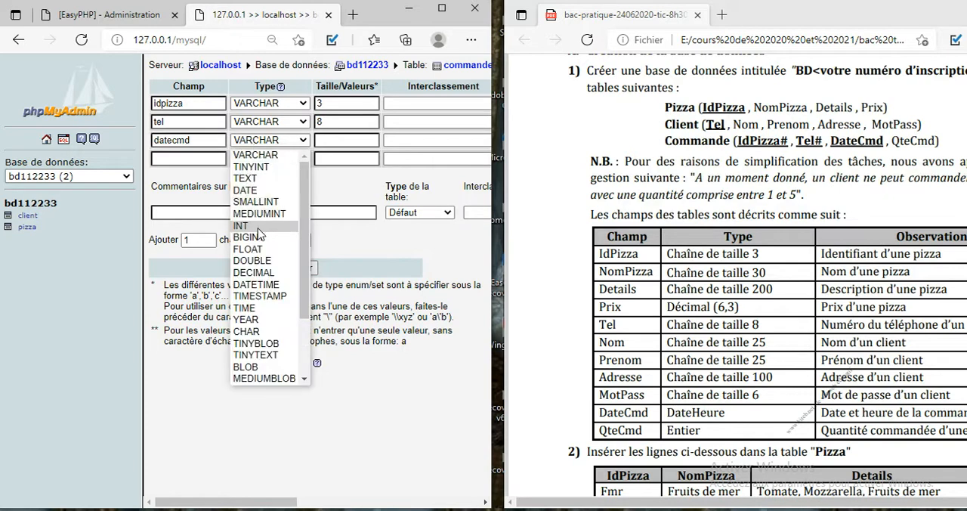
click(260, 284)
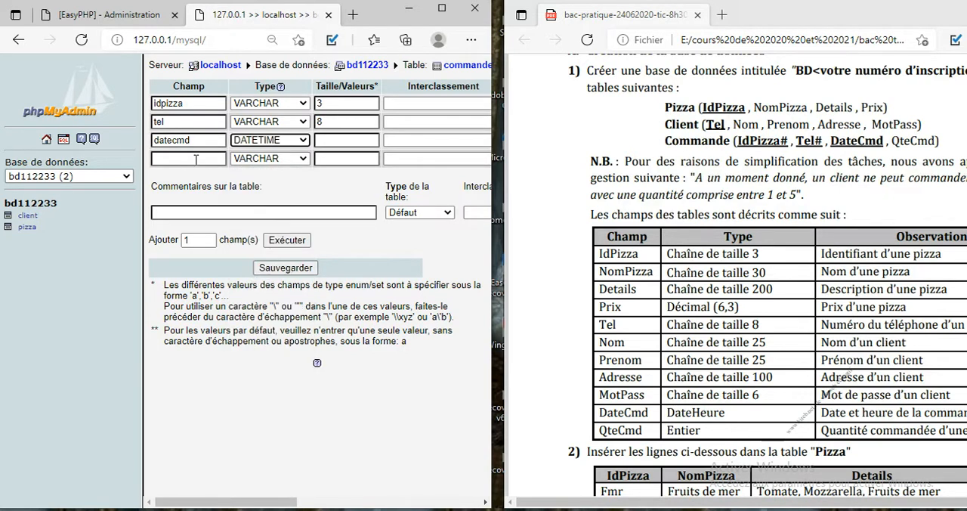
Step: Define the fourth commande field as qtecmd with type INT
click(196, 160)
text(qtecmd)
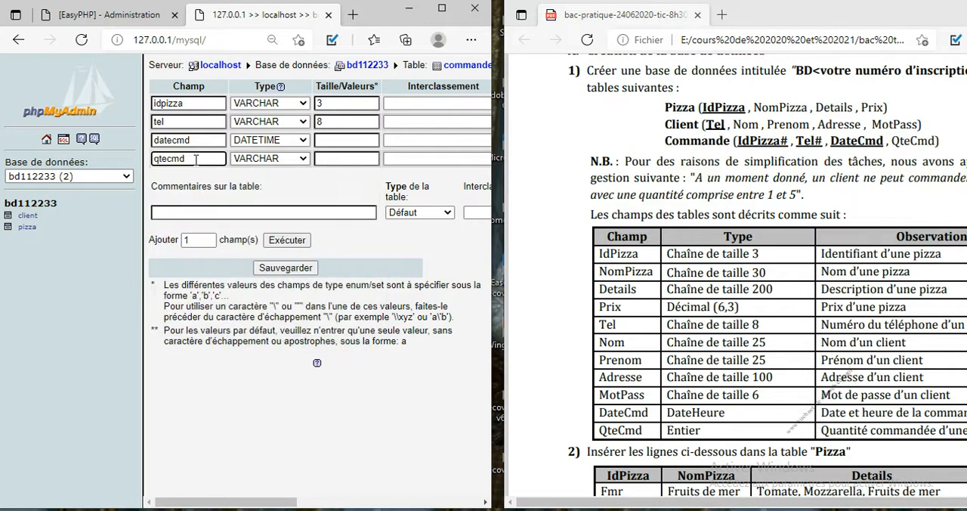
click(289, 160)
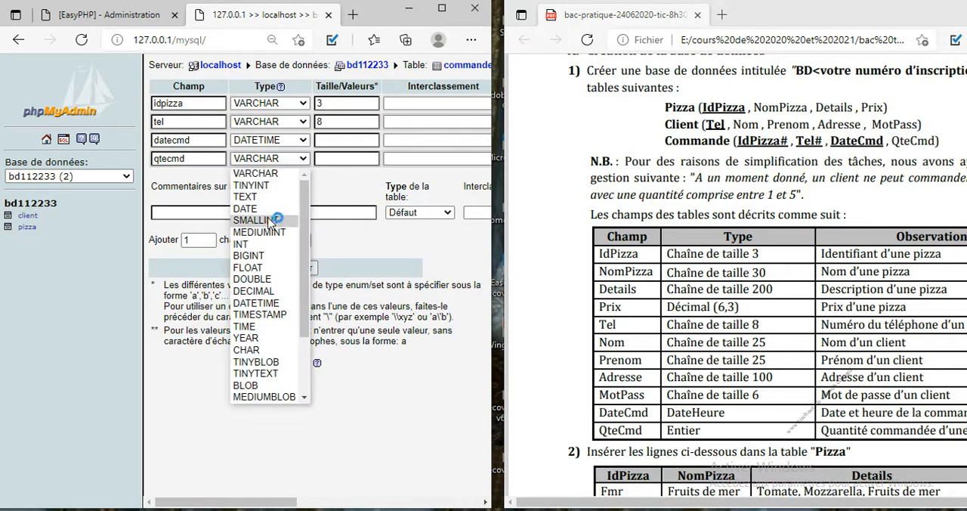
click(270, 243)
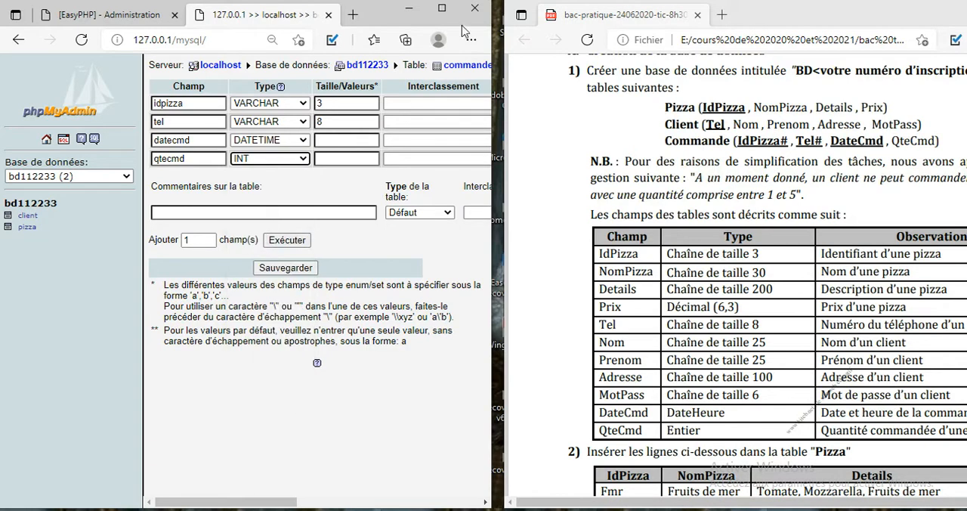
Step: Make idpizza, tel and datecmd together the primary key of the commande table
click(442, 8)
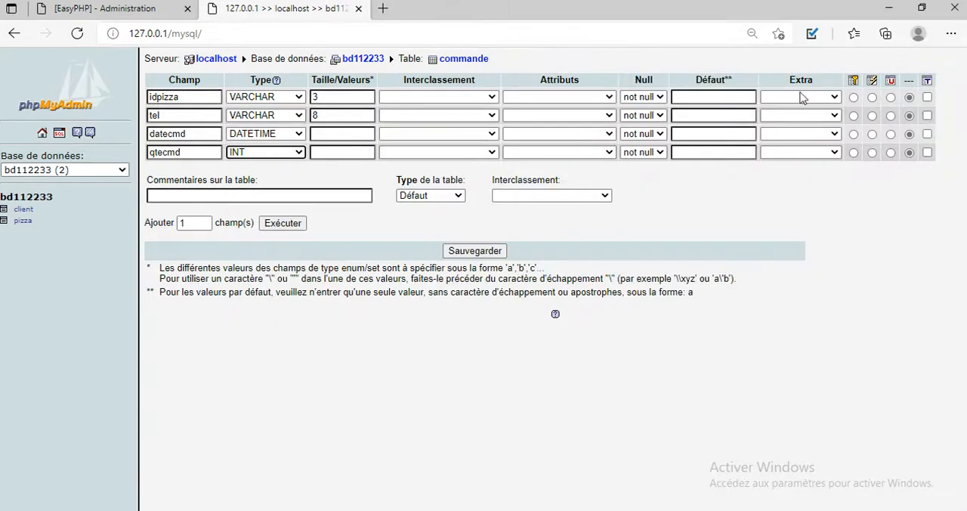
click(853, 97)
click(853, 114)
click(854, 134)
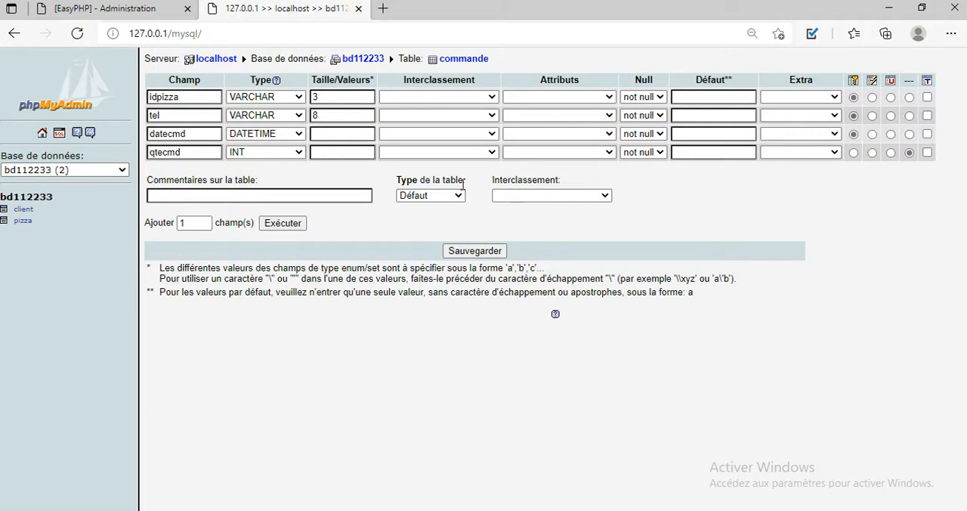
Step: Set the commande table type to INNO DB and save the table
click(451, 195)
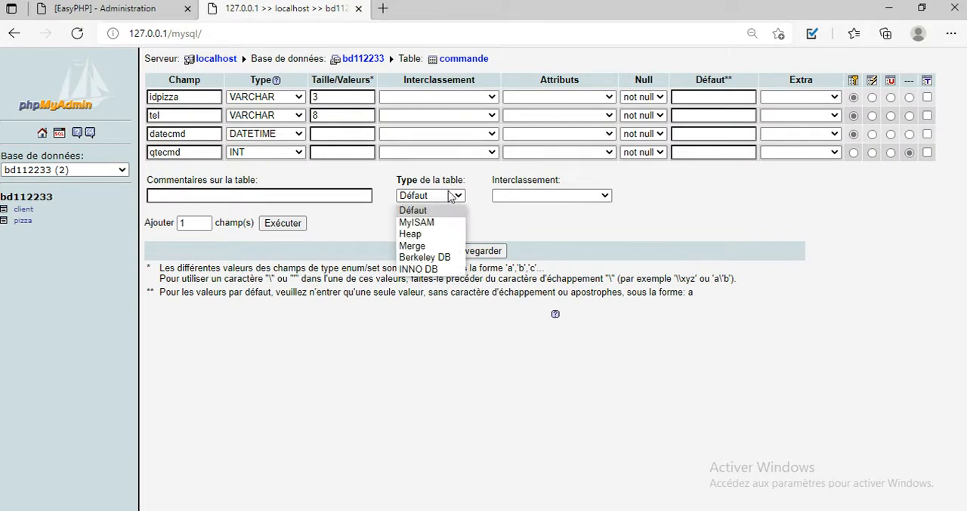
click(429, 269)
click(478, 251)
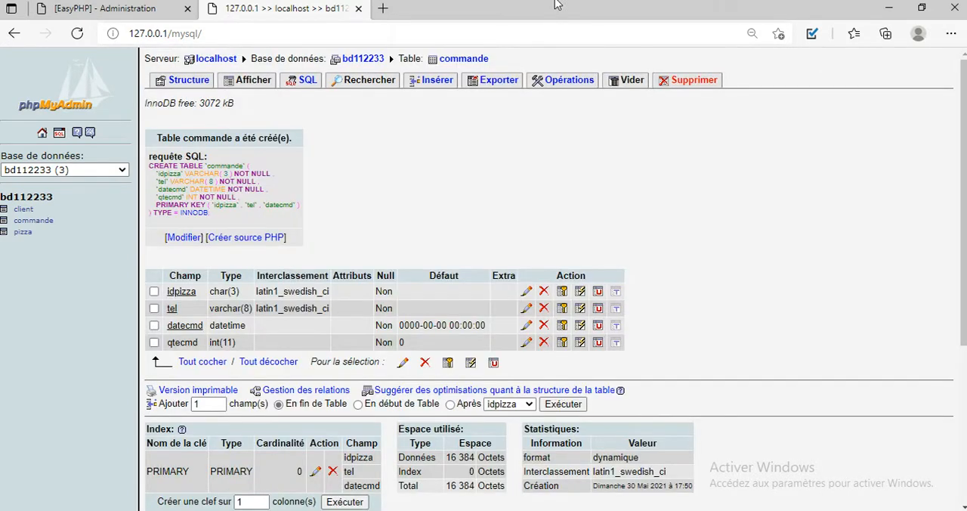
Step: Check the foreign keys of Commande in the exam PDF and add an index on both idpizza and tel in the commande table
double_click(521, 9)
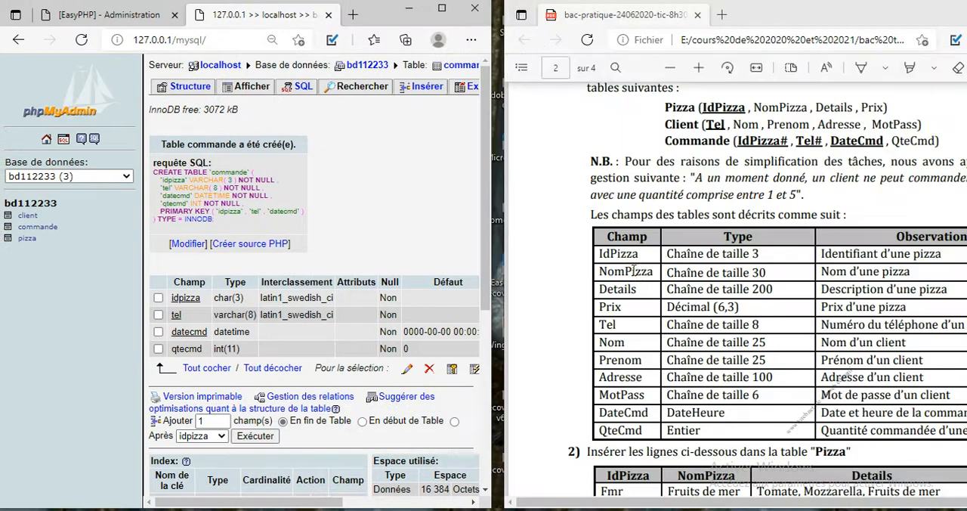
click(443, 9)
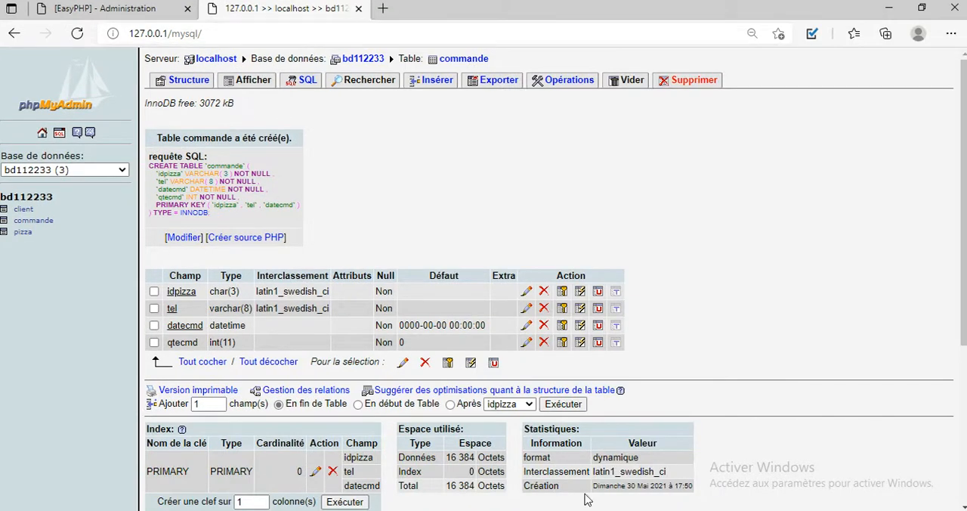
mouse_move(504, 509)
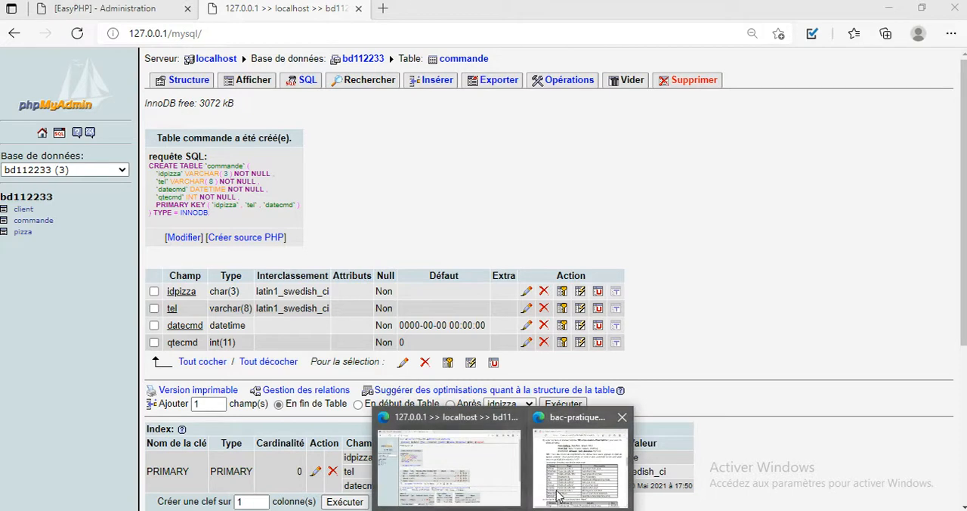
click(557, 495)
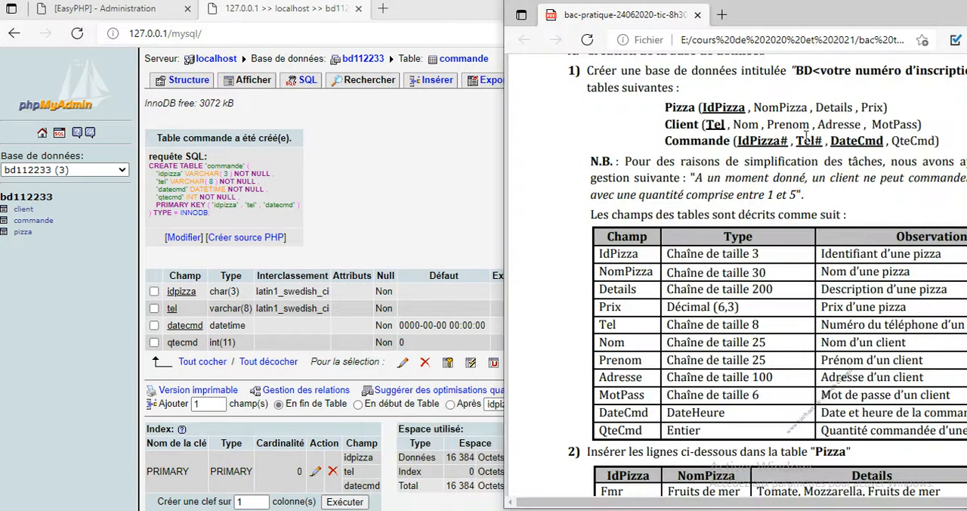
click(489, 166)
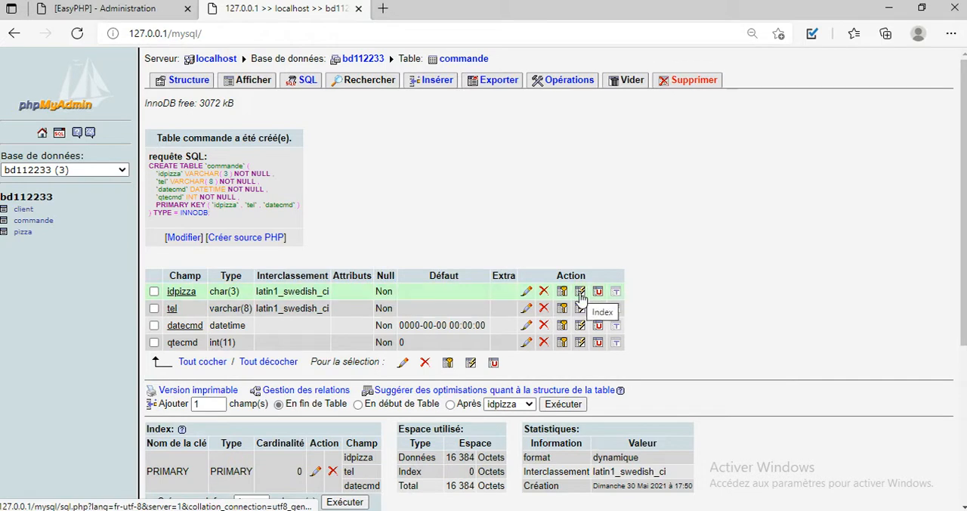
click(580, 295)
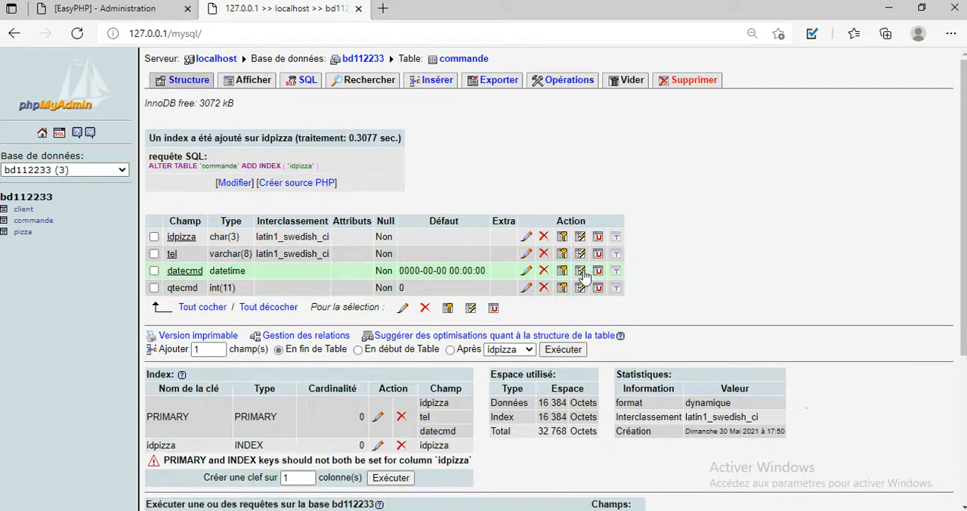
click(580, 254)
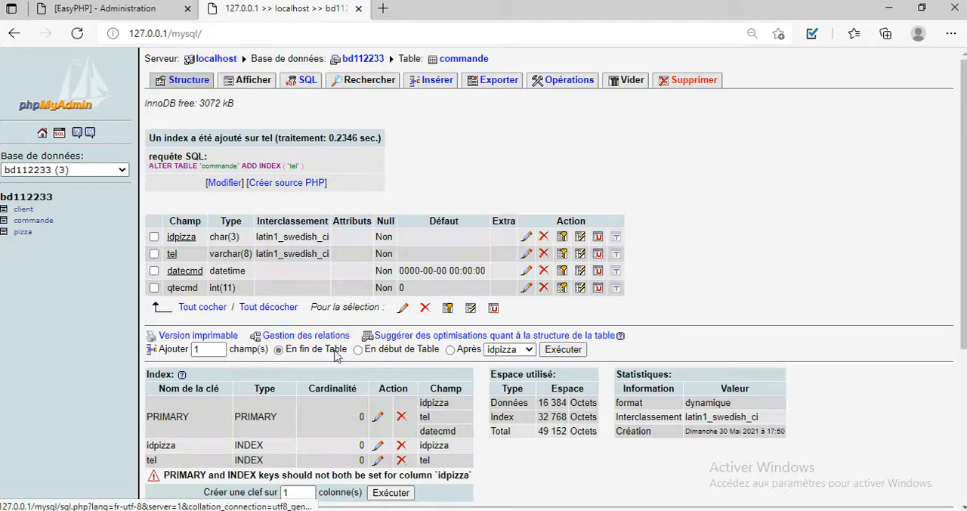
Step: In commande's relation settings, link idpizza to pizza->idpizza with CASCADE for both ON DELETE and ON UPDATE
click(329, 339)
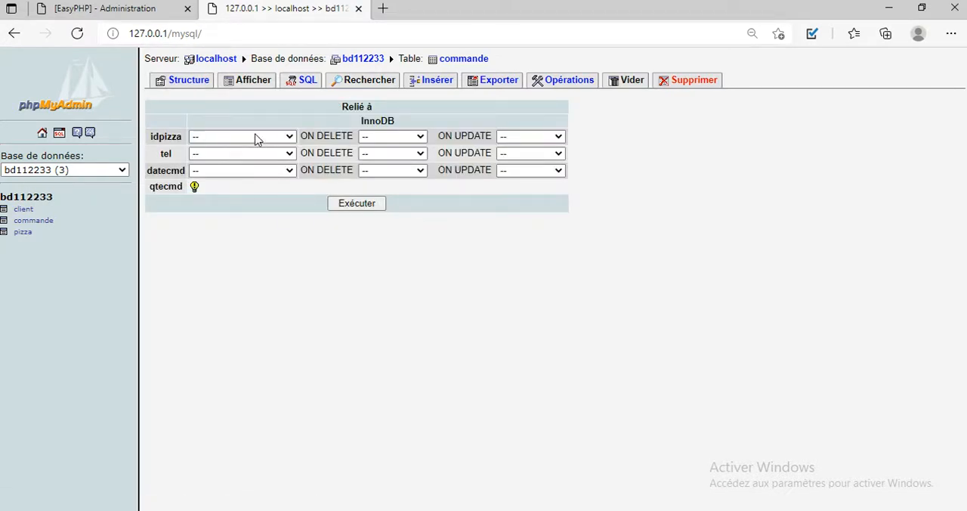
click(257, 138)
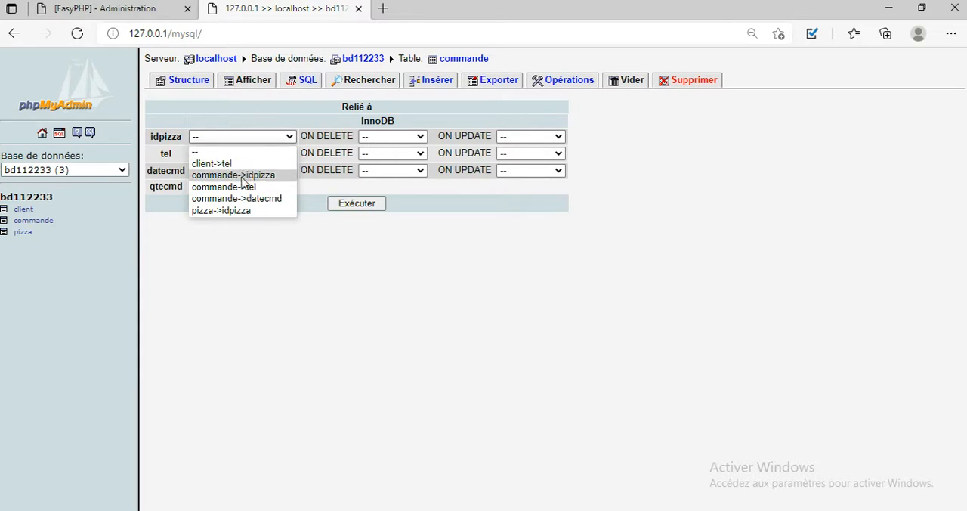
click(240, 212)
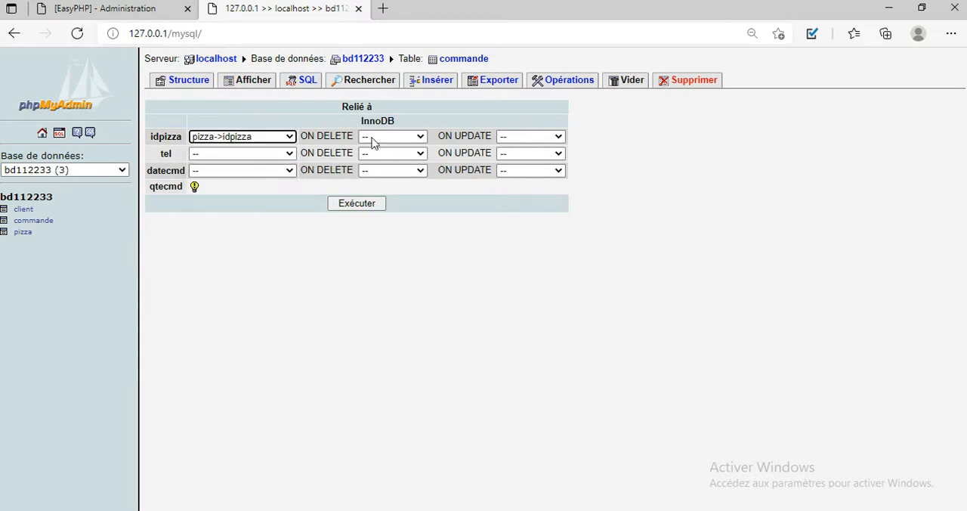
click(368, 136)
click(383, 162)
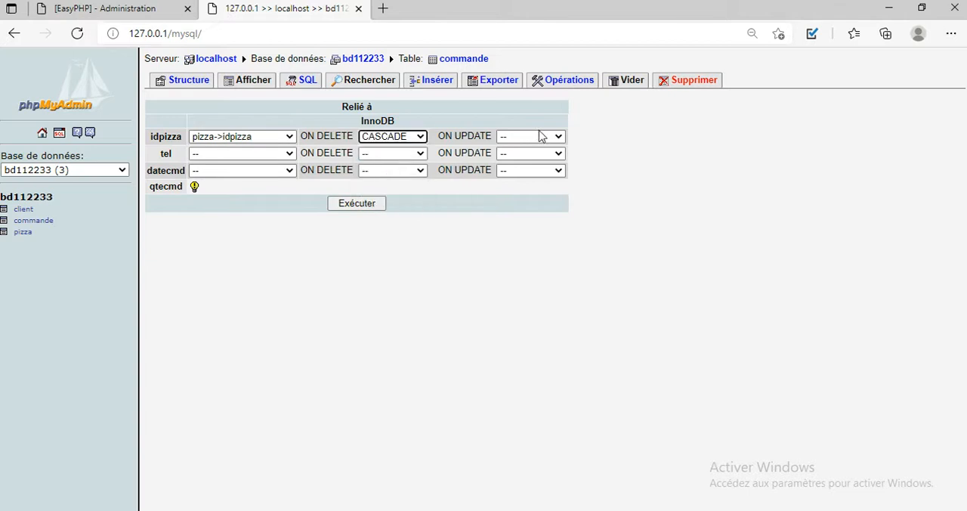
click(541, 135)
click(514, 161)
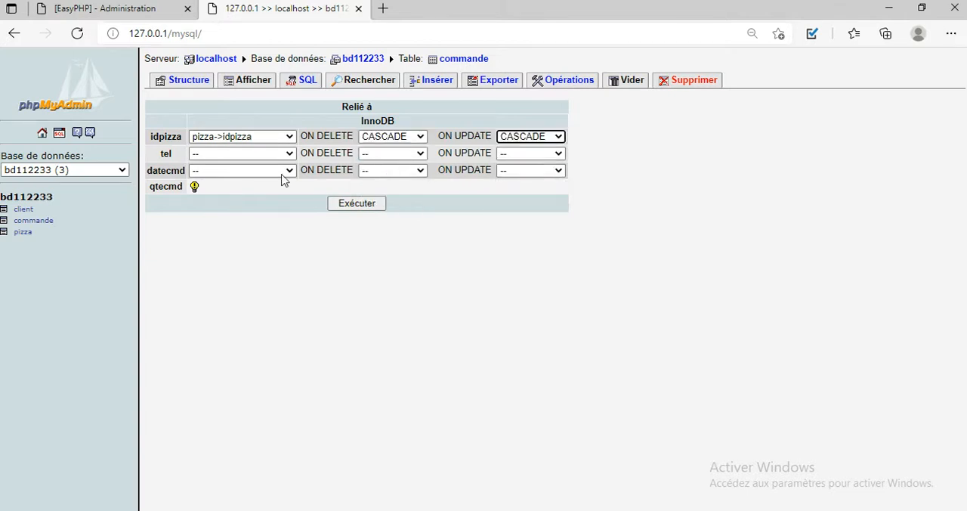
Step: Link tel to client->tel with CASCADE for both ON DELETE and ON UPDATE, and apply the relations
click(249, 154)
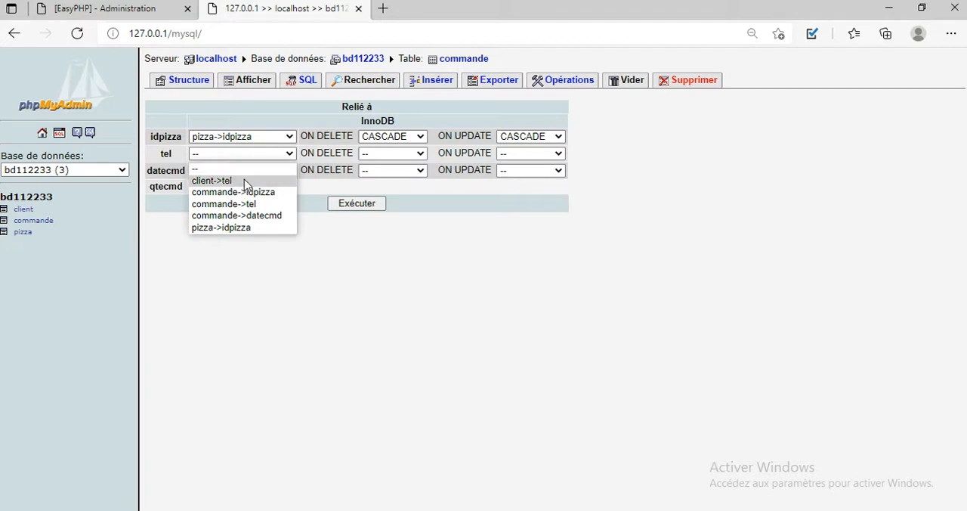
click(244, 182)
click(385, 153)
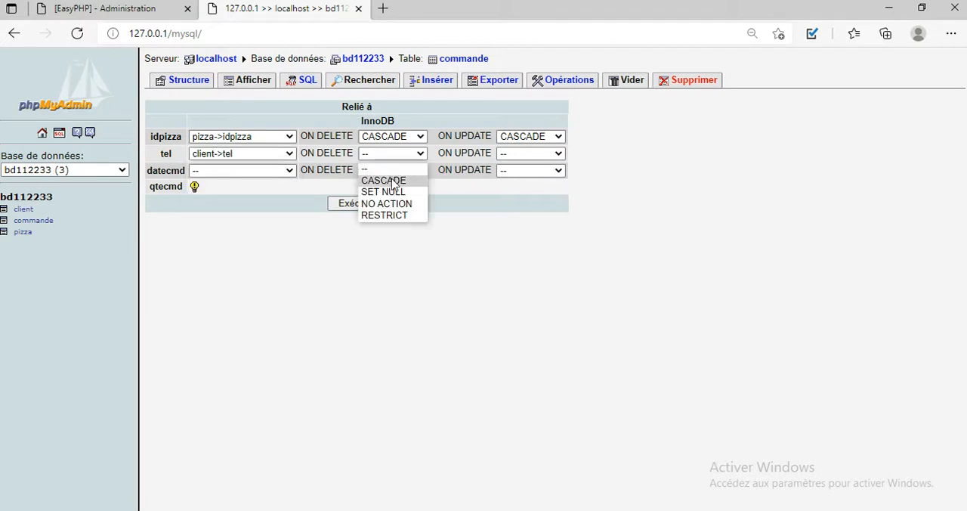
click(392, 182)
click(520, 156)
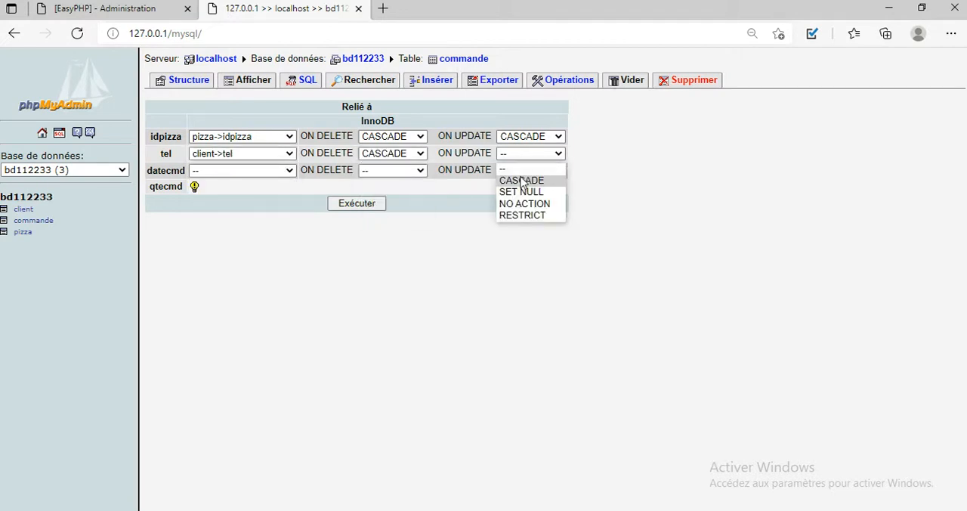
click(522, 180)
click(365, 207)
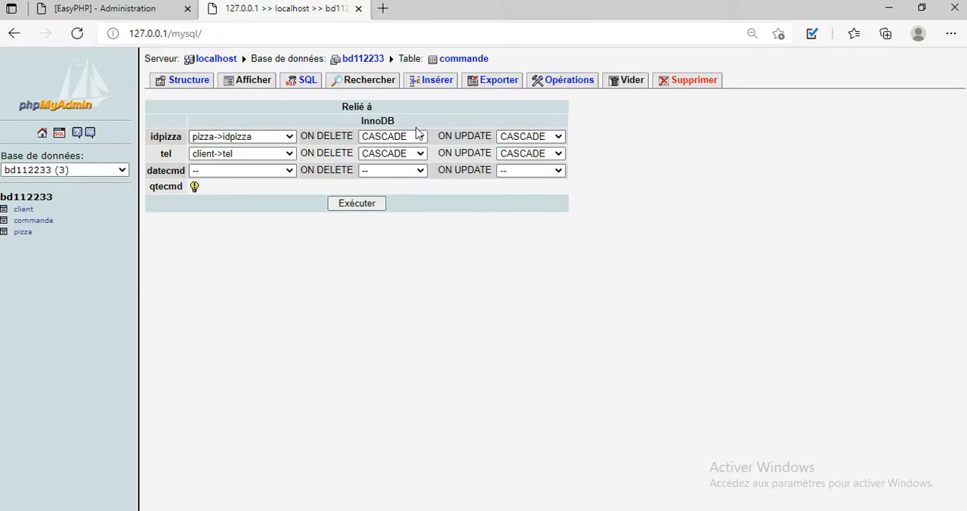
Step: Consult the rows required for the Pizza table in the exam PDF and open a new-record form for pizza in bd112233
click(364, 61)
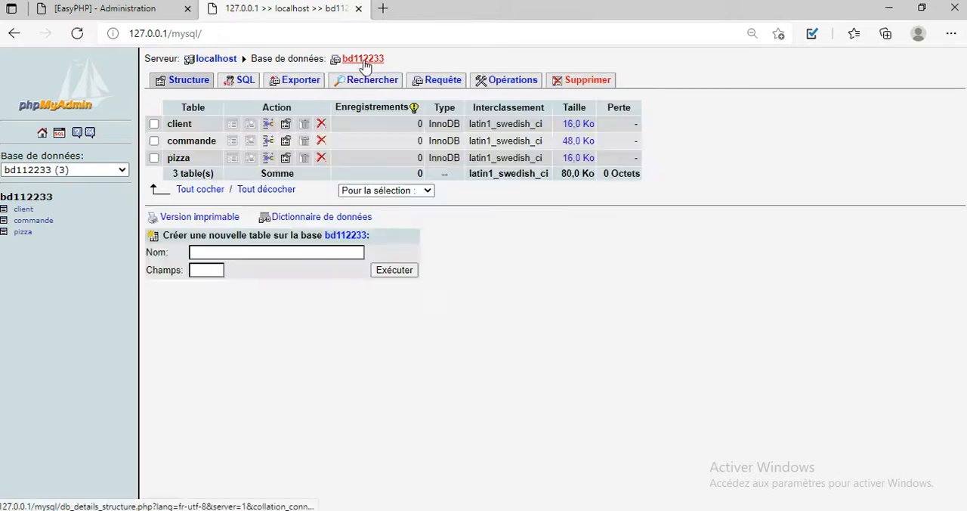
double_click(523, 9)
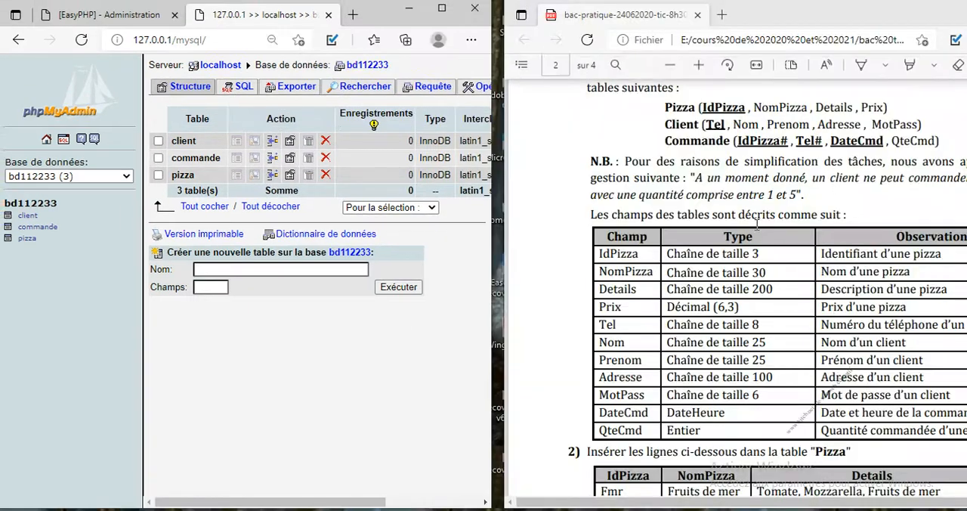
click(758, 242)
scroll(759, 242, down, 4)
scroll(759, 242, down, 2)
scroll(759, 241, up, 1)
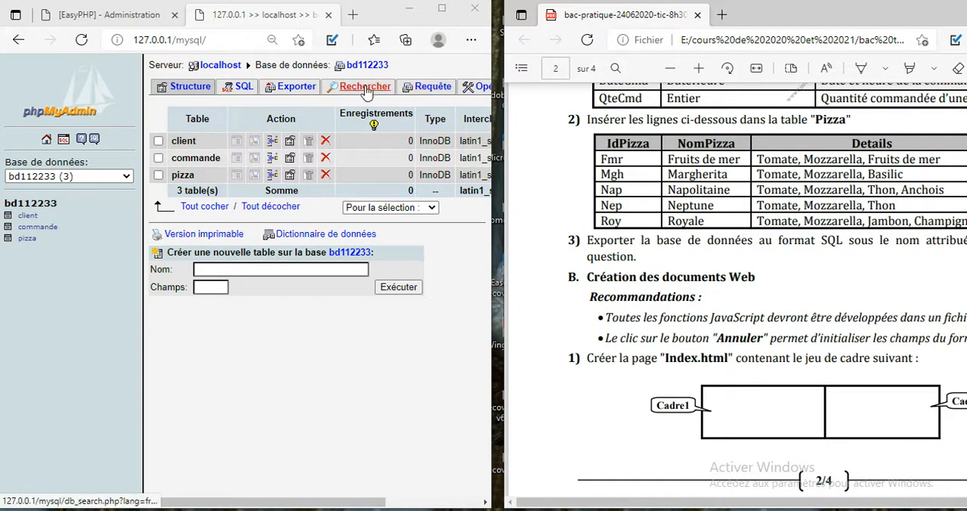
click(26, 240)
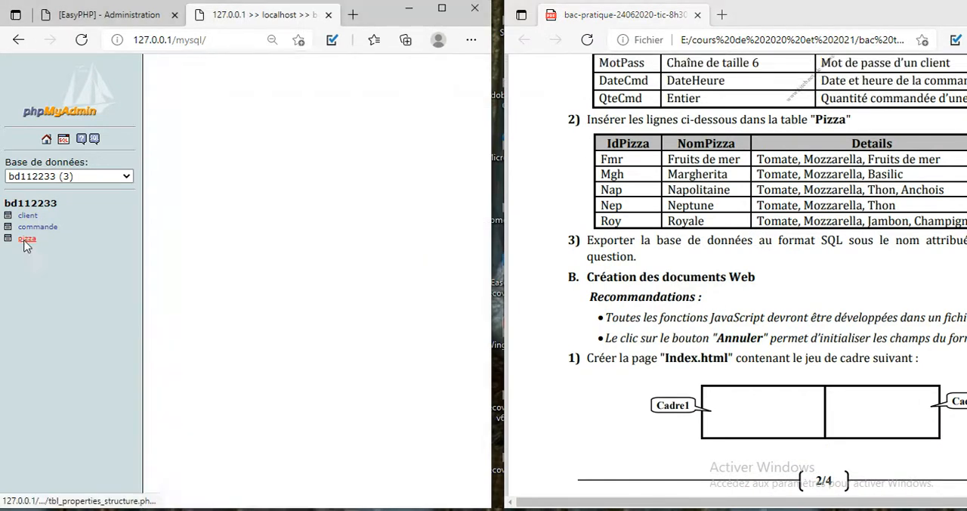
click(423, 88)
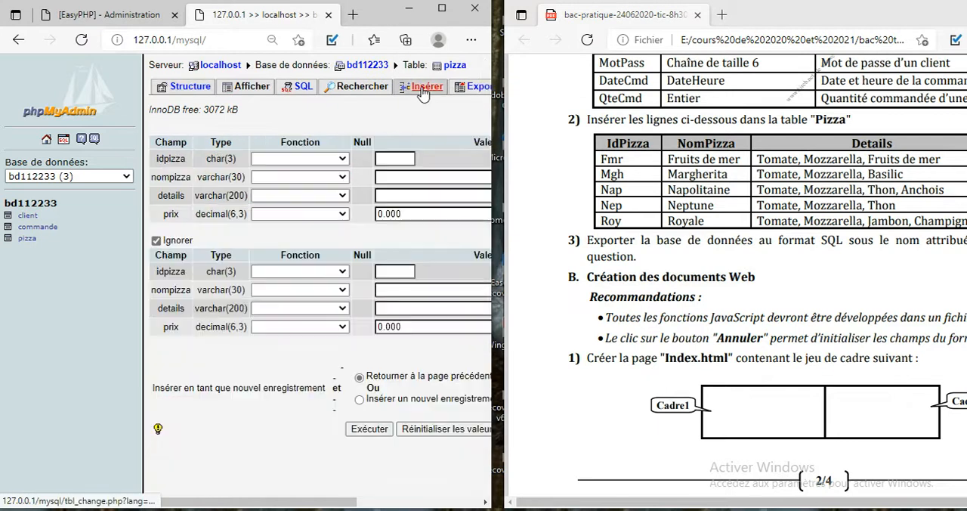
Step: Fill the first pizza record with idpizza fmr, nompizza "fruits de mer" and details "tomate, mozzarella, fruits de mer"
click(391, 159)
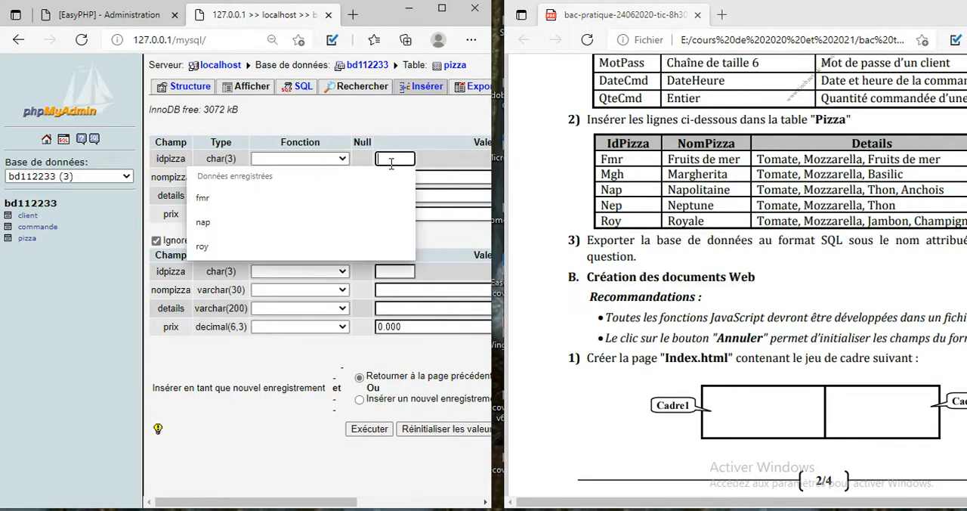
text(fmr)
click(388, 176)
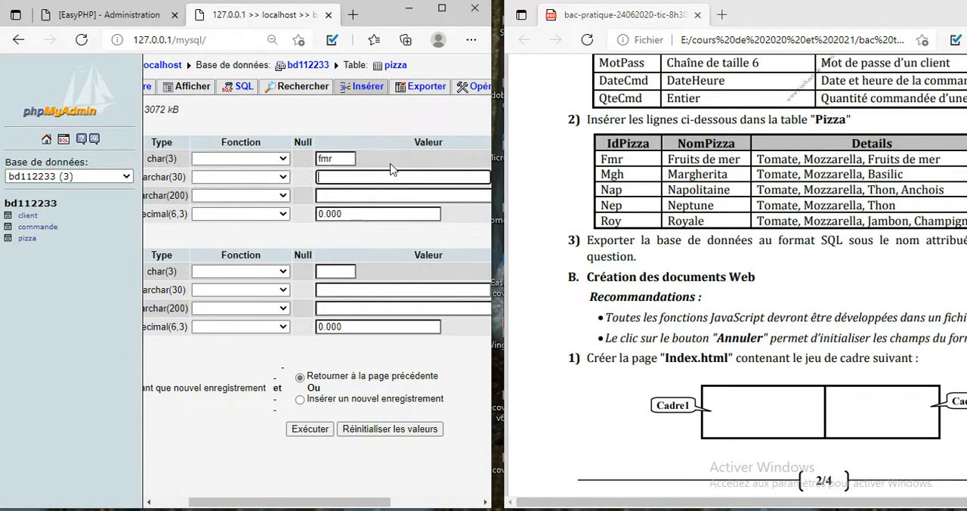
text(f)
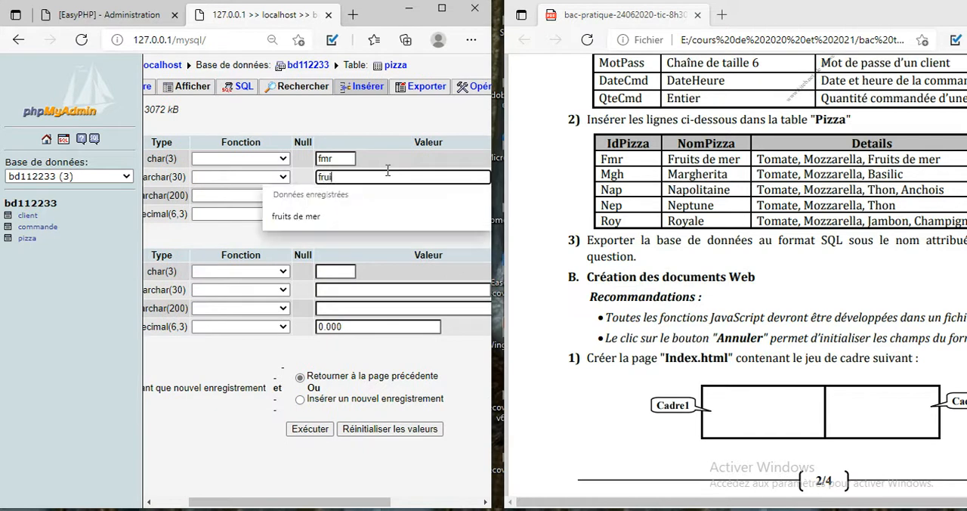
text(rui)
click(339, 215)
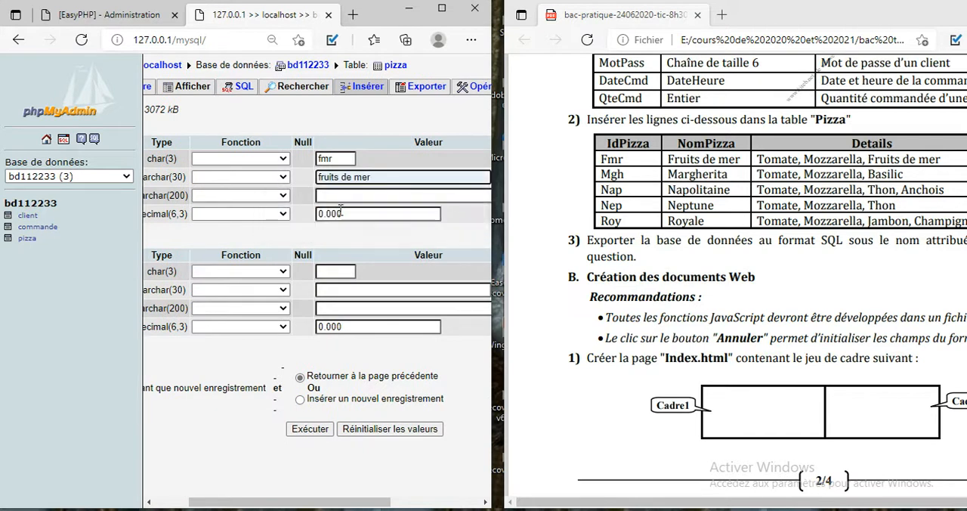
click(345, 191)
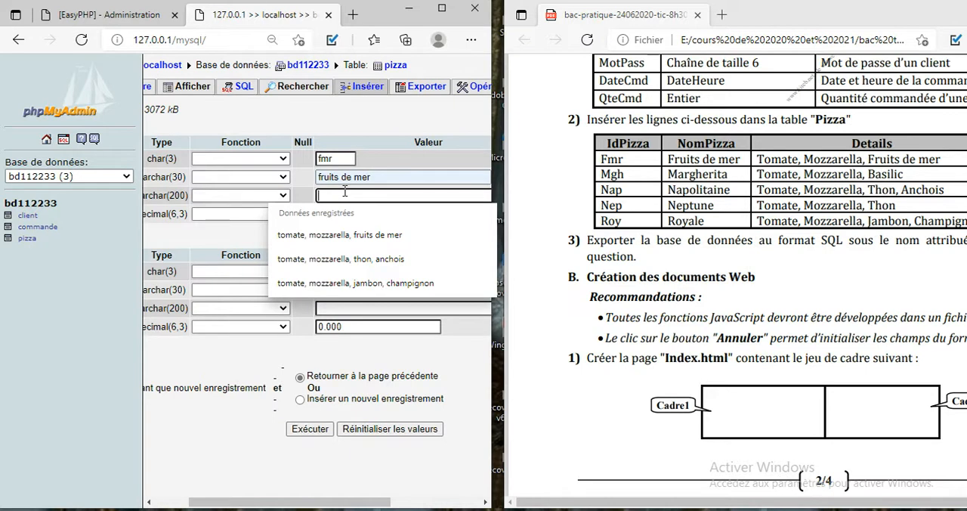
click(348, 234)
Step: Bring the PDF's Prix column into view and set the first record's prix to 18.500
double_click(358, 212)
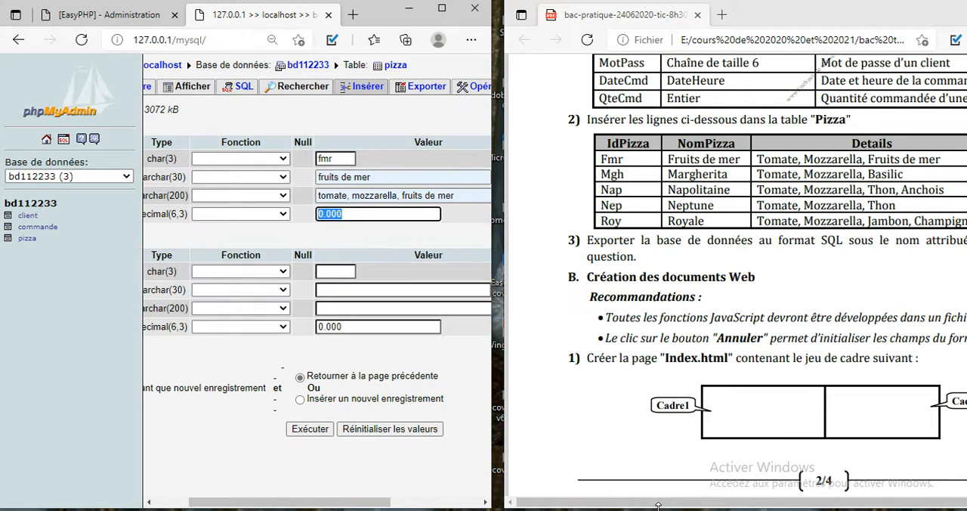
drag(659, 505, 692, 506)
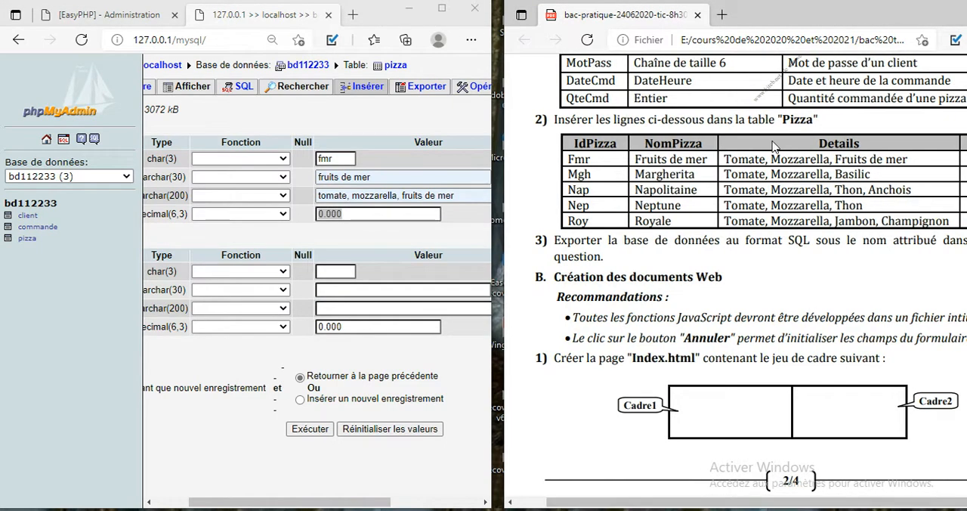
drag(812, 17, 784, 17)
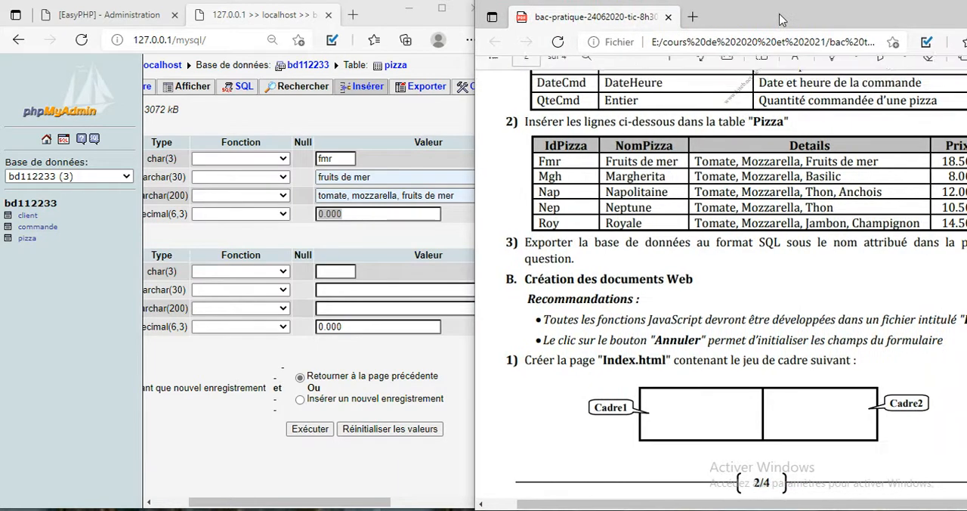
click(364, 217)
drag(363, 217, 285, 220)
text(18.500)
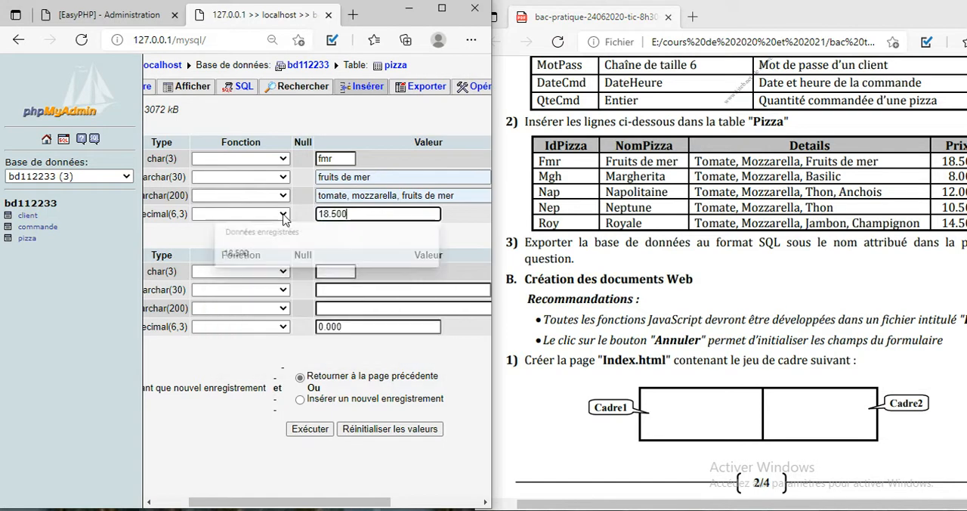
Step: Fill the second record with mgh, margherita, "tomates, mozzarella, basilic" and prix 8.000, and insert both records into pizza
click(323, 270)
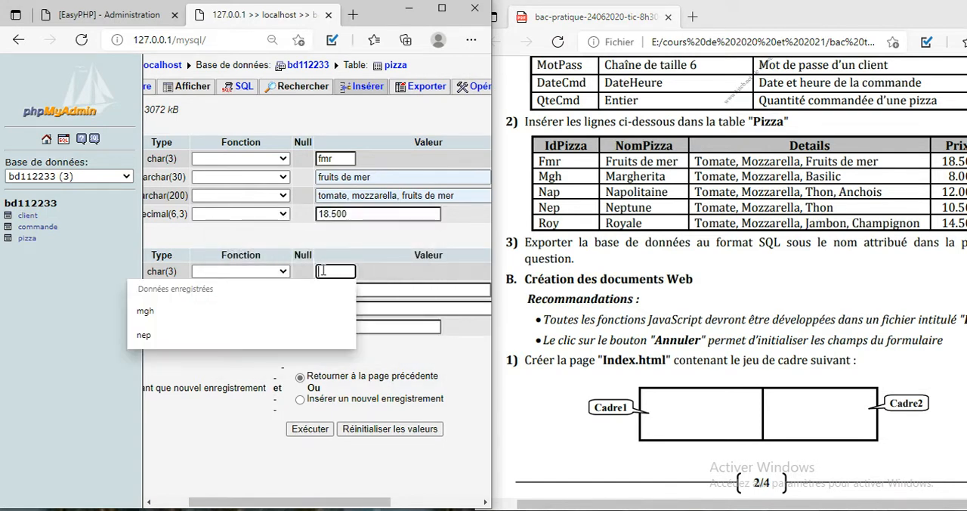
text(mgh)
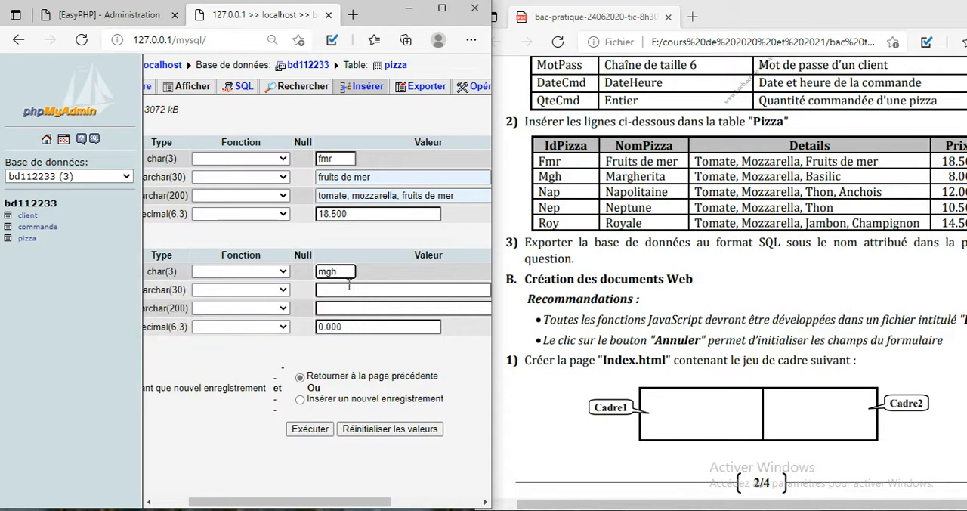
click(354, 290)
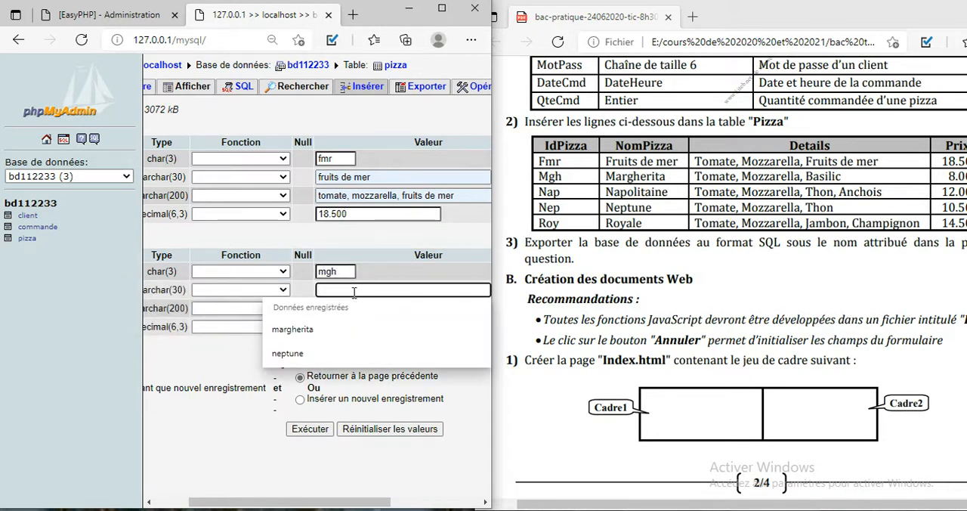
click(344, 331)
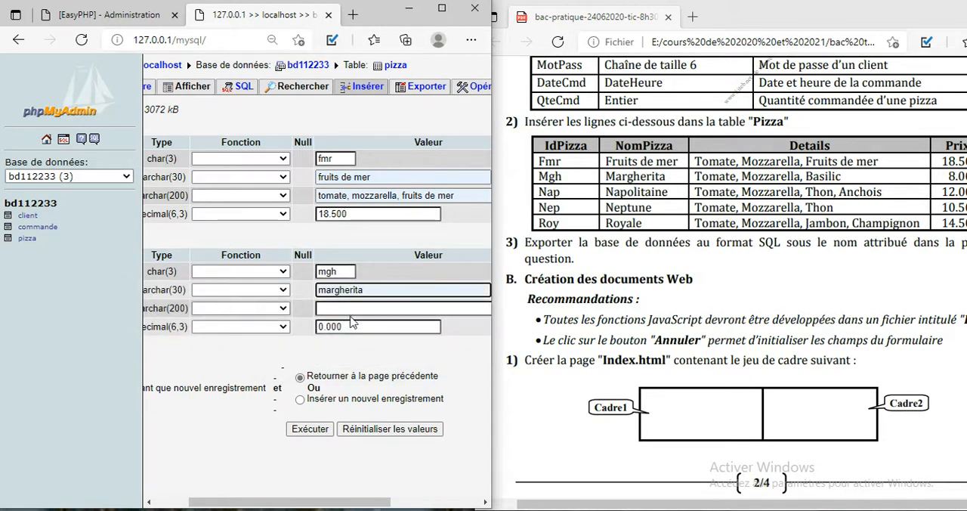
click(356, 307)
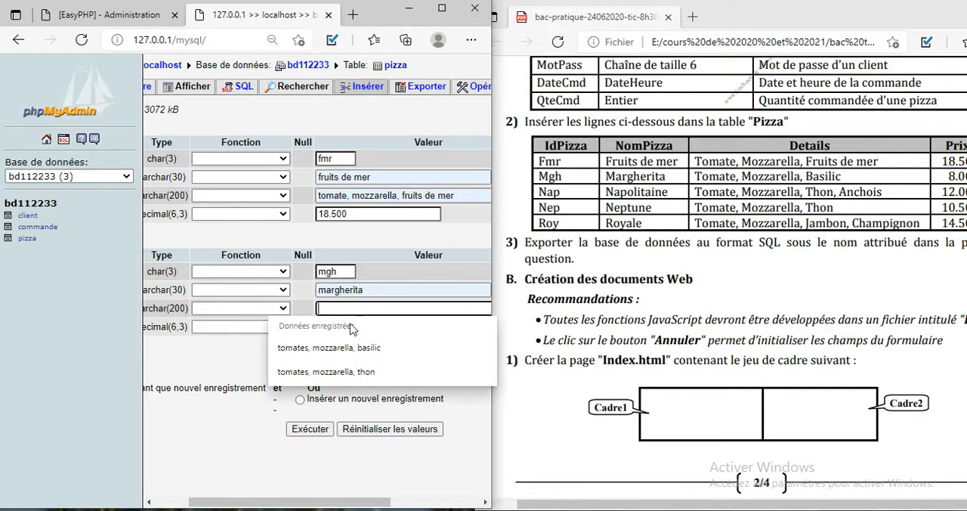
click(344, 348)
double_click(355, 331)
text(8.000)
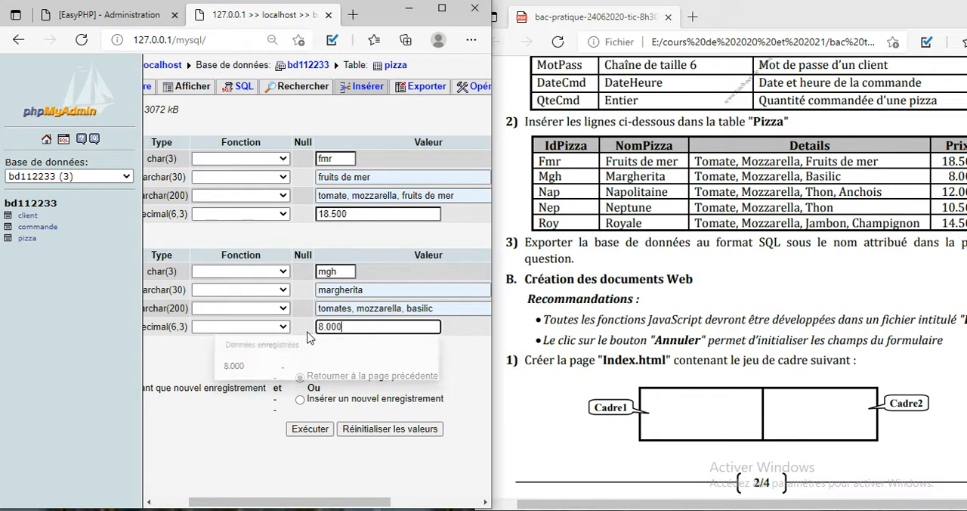
click(324, 428)
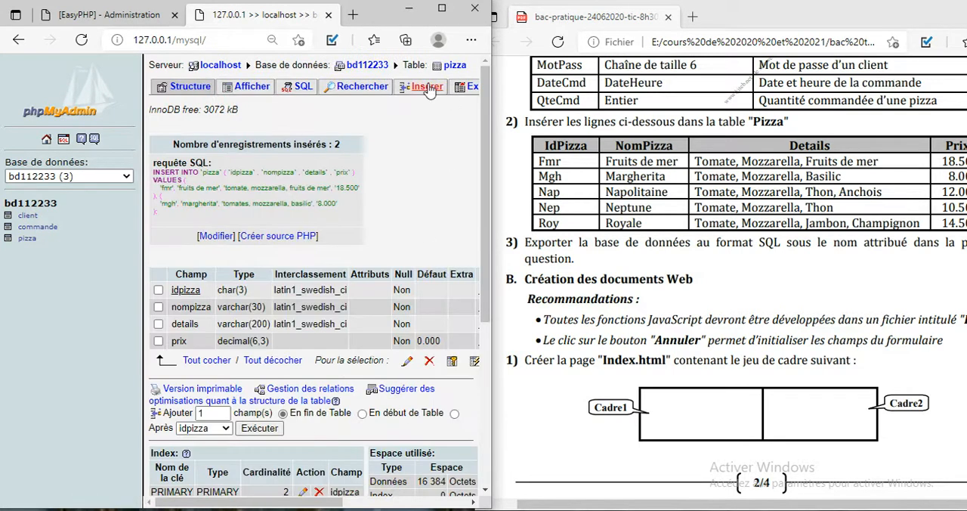
Step: Start another pizza insertion and fill its first record with nap, napolitaine, "tomate, mozzarella, thon, anchois" and prix 12.000
click(428, 89)
click(398, 157)
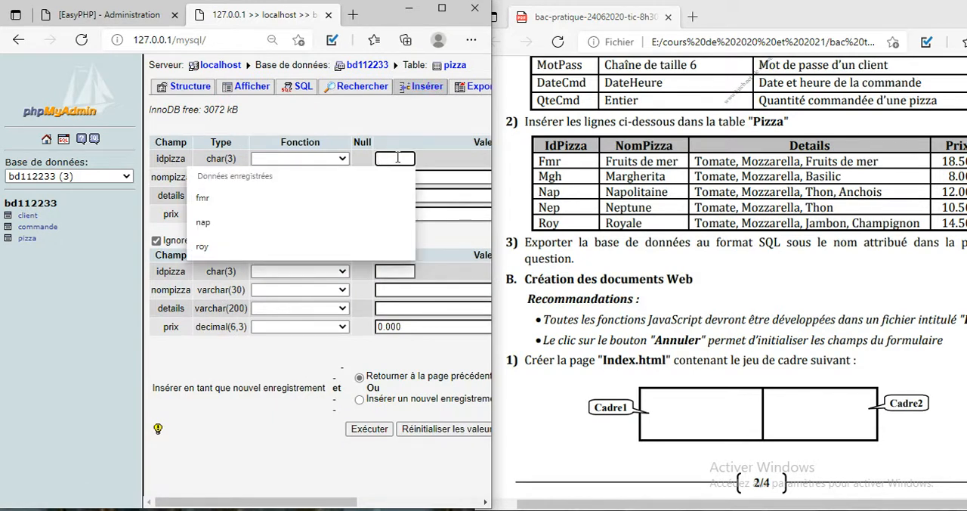
text(nap)
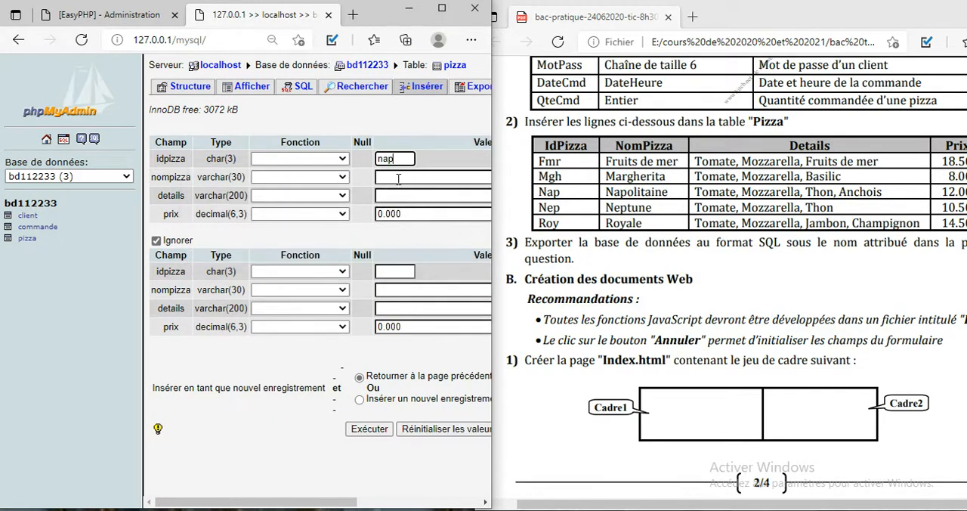
click(398, 178)
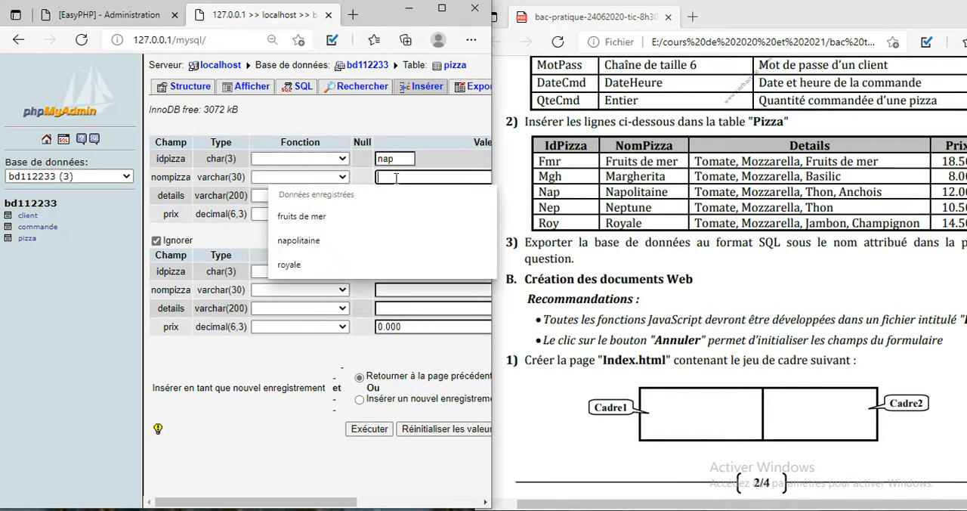
click(361, 246)
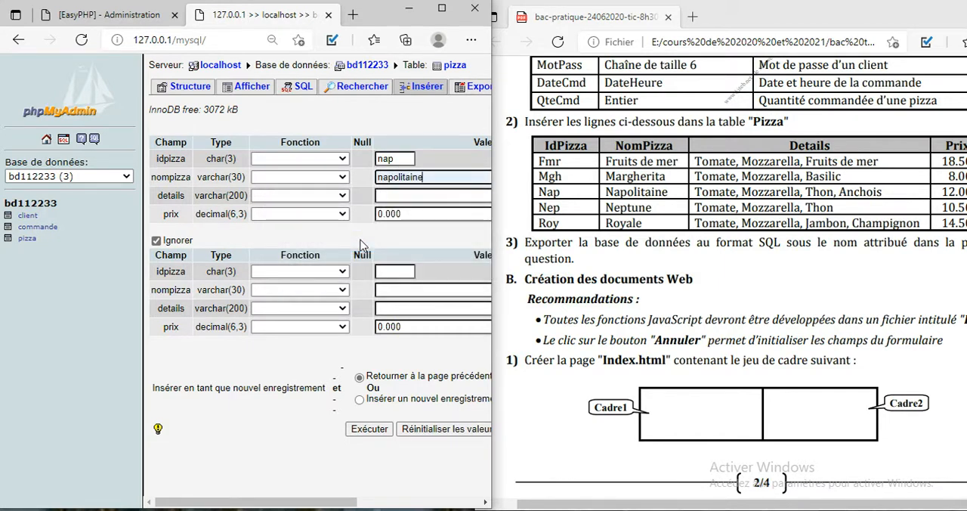
click(404, 197)
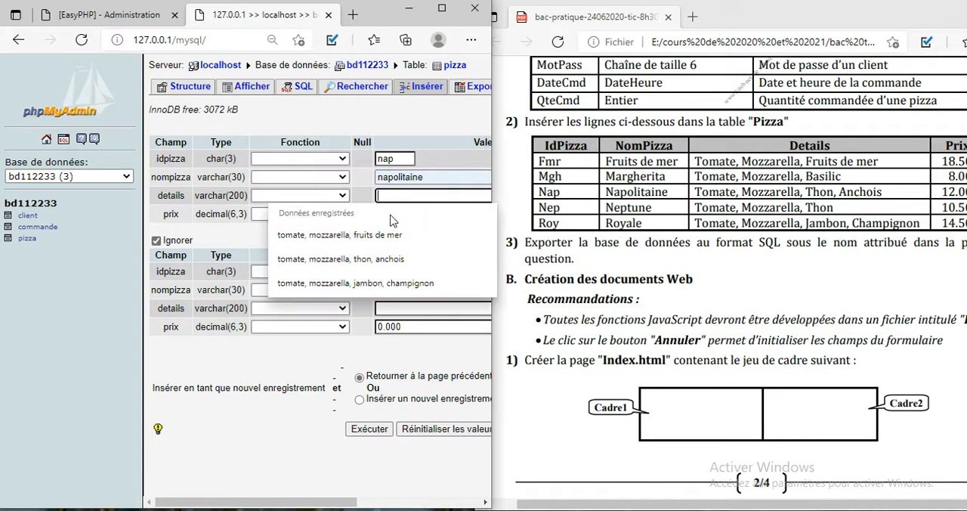
click(389, 258)
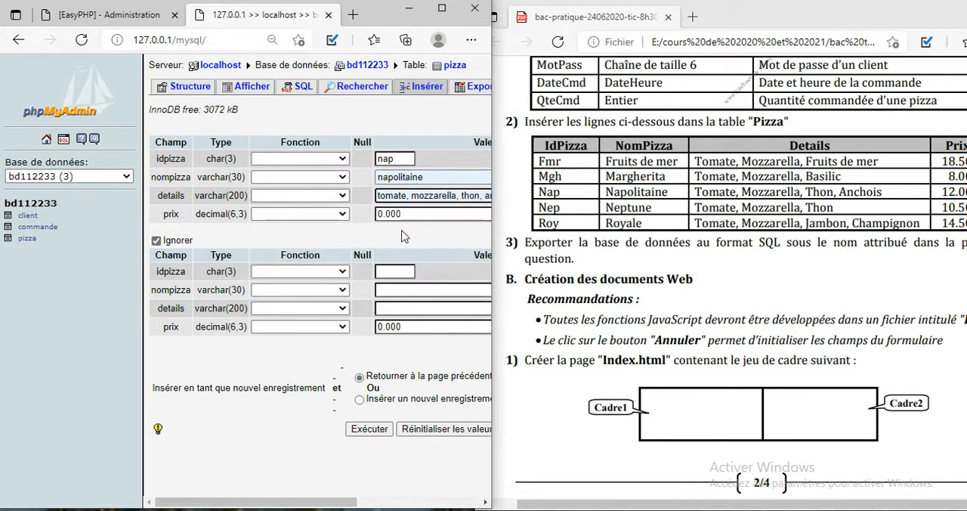
double_click(406, 214)
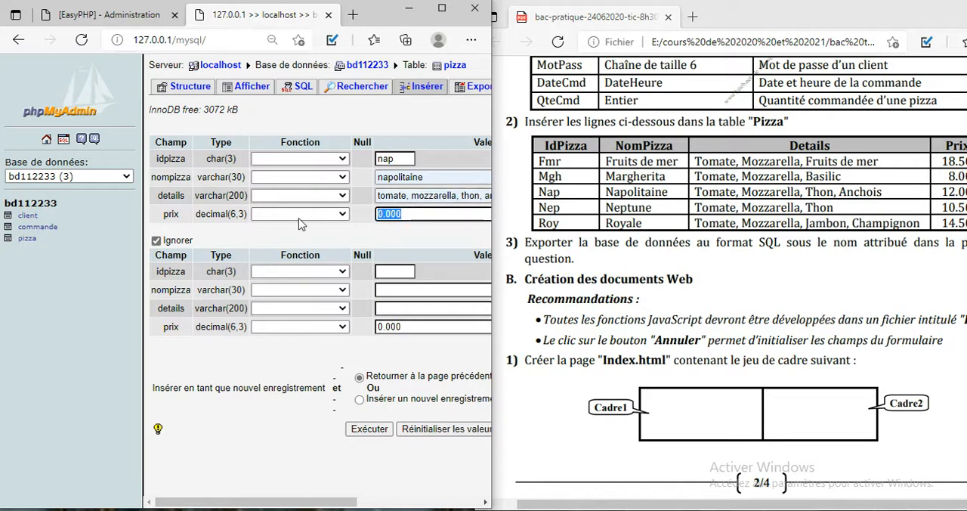
text(12.00)
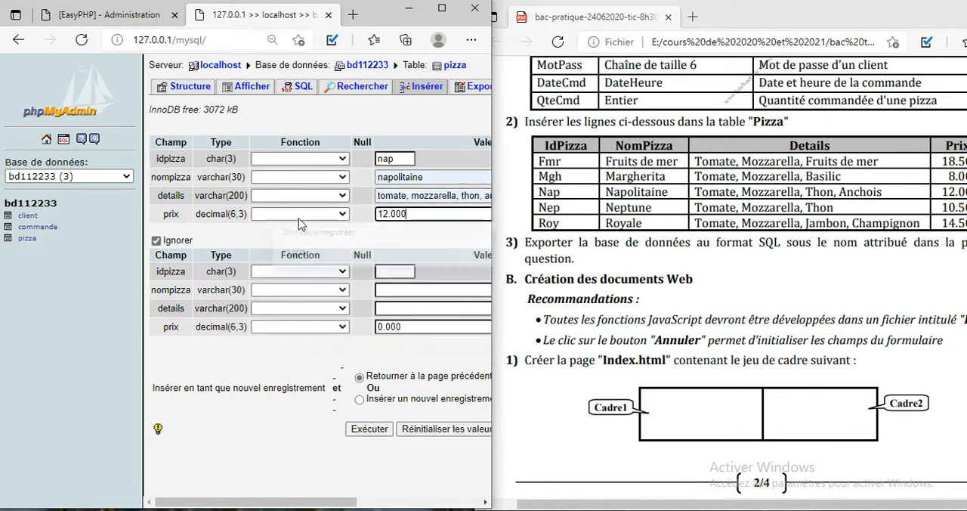
Step: Fill the second record with nep, neptune, "tomates, mozzarella, thon" and prix 10.500
click(390, 272)
text(nep)
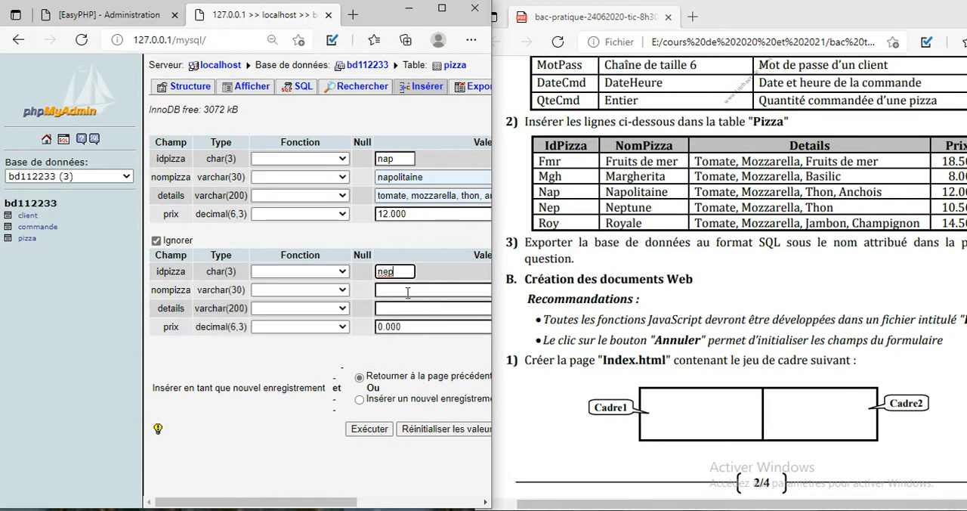
click(408, 292)
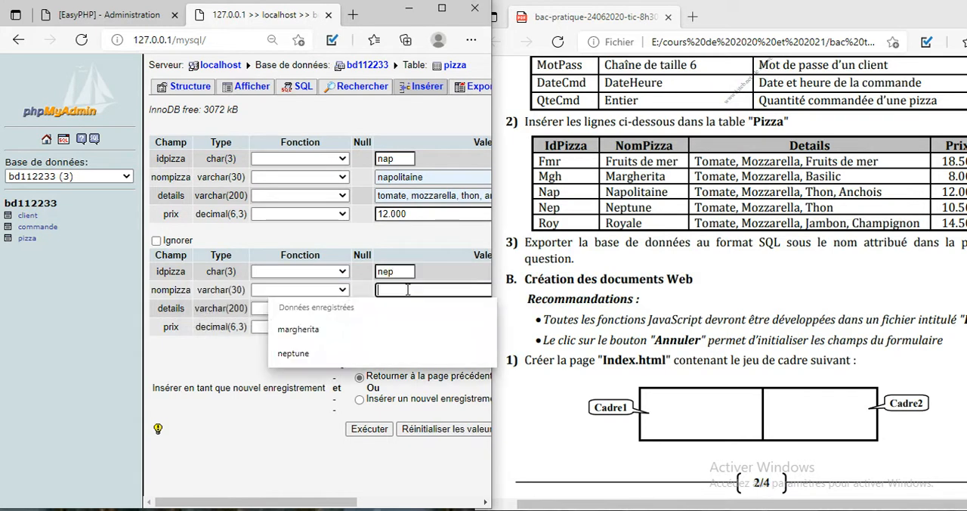
click(340, 354)
click(397, 306)
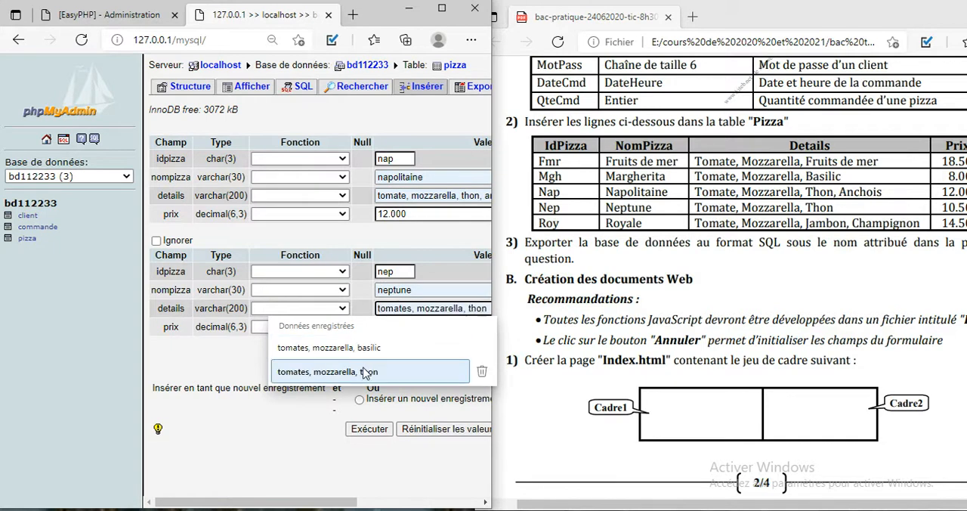
click(395, 370)
double_click(407, 327)
text(10.500)
Step: Insert the nap and nep records and display the contents of the pizza table in the maximized window
click(378, 430)
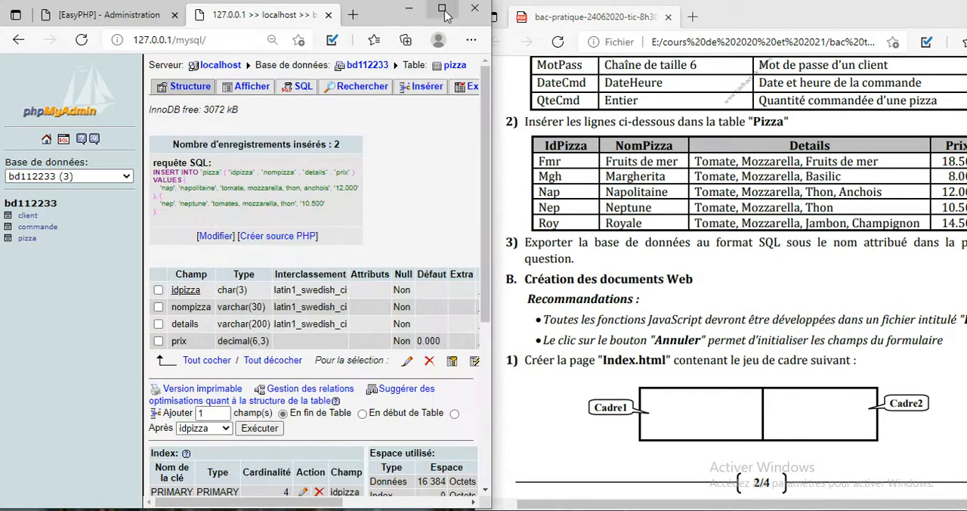
click(443, 10)
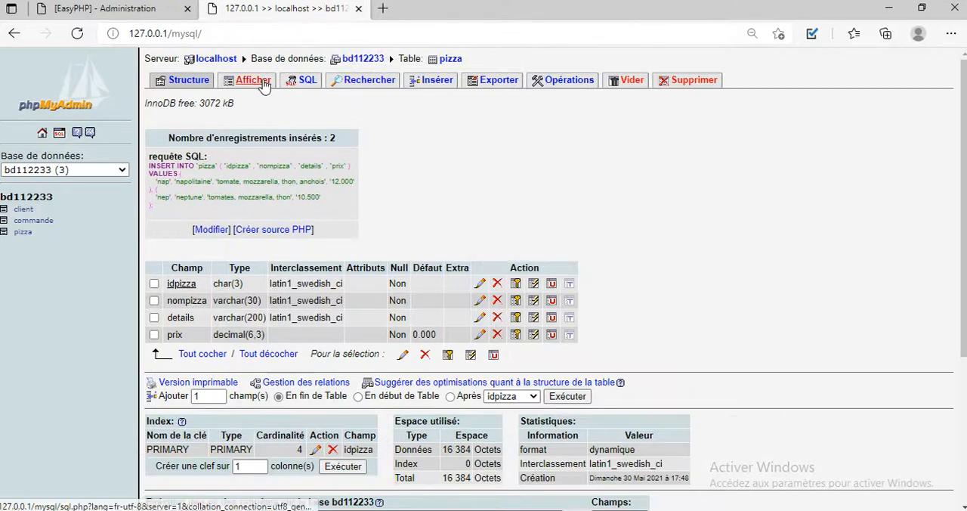
click(255, 80)
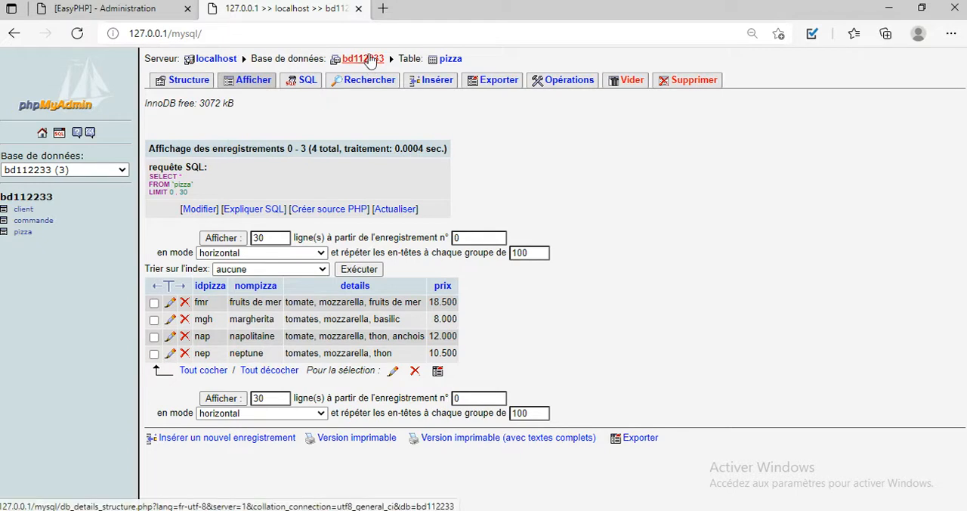
Step: Export the bd112233 database in SQL format as a transmitted file named bd112233, without compression
click(370, 60)
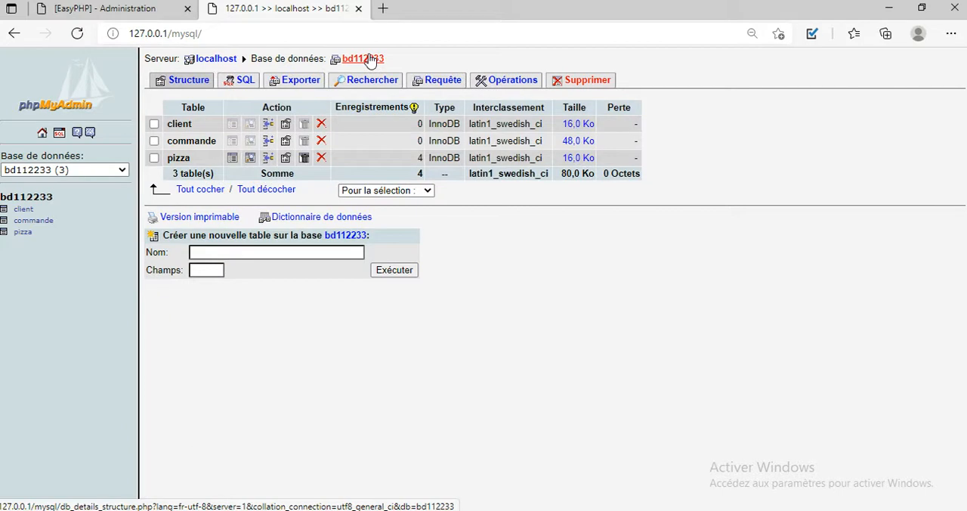
click(313, 88)
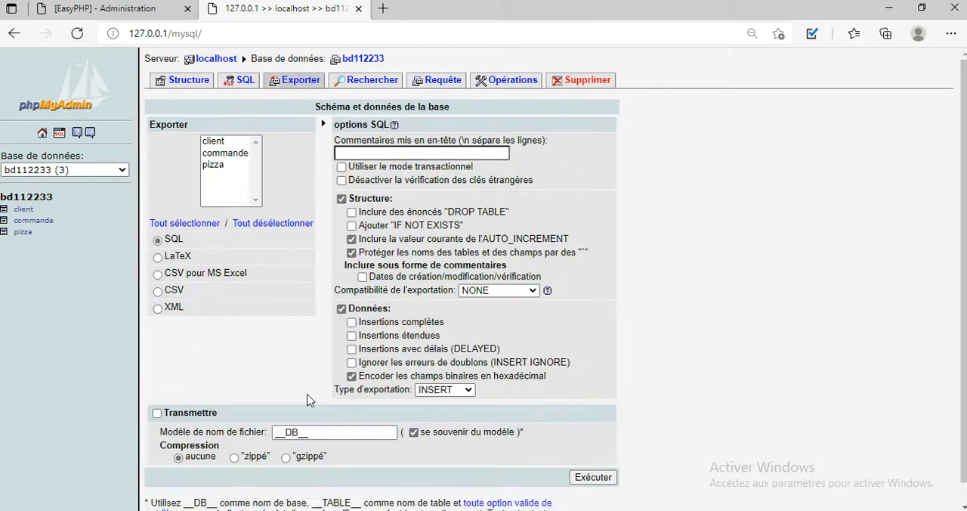
click(200, 415)
drag(314, 433, 227, 434)
text(bd112233)
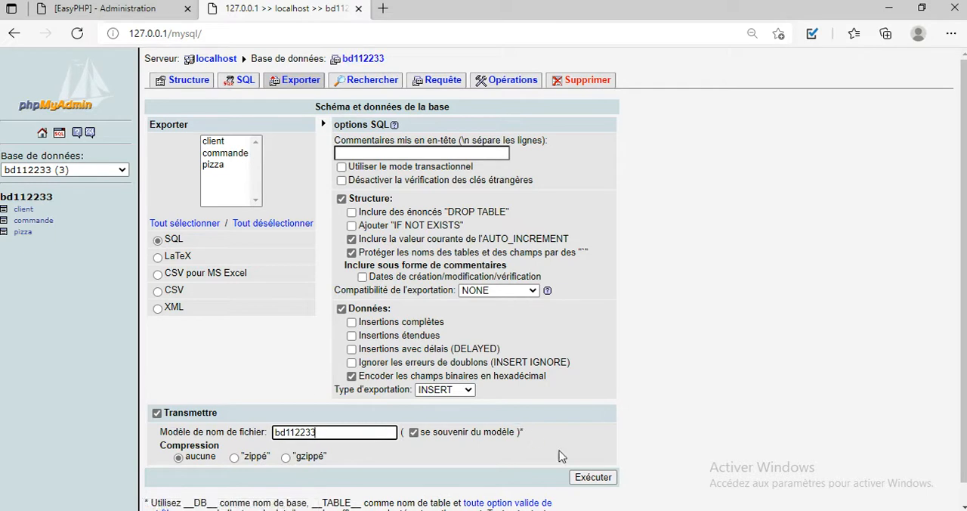
click(583, 479)
click(583, 478)
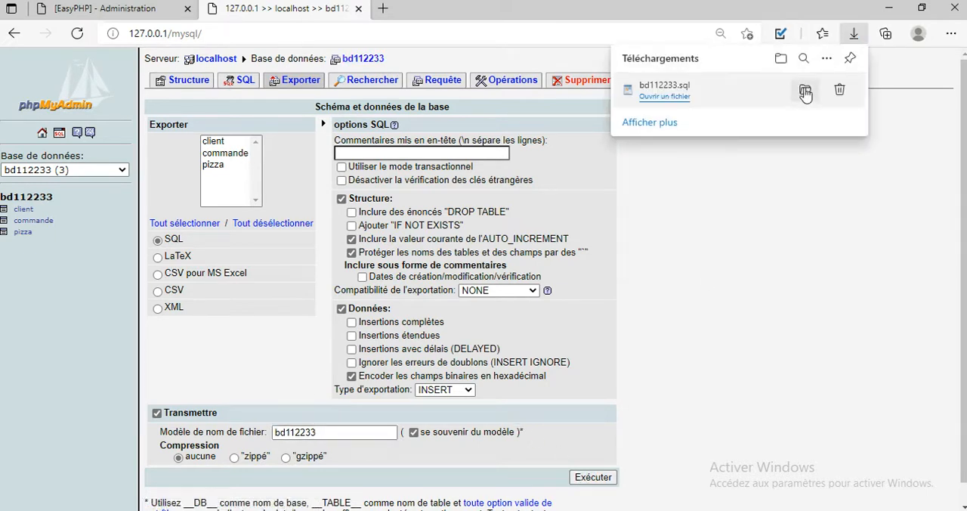
Step: Show the downloaded bd112233.sql in its folder and go to EasyPHP1-8\www on drive travaux (D:)
click(807, 92)
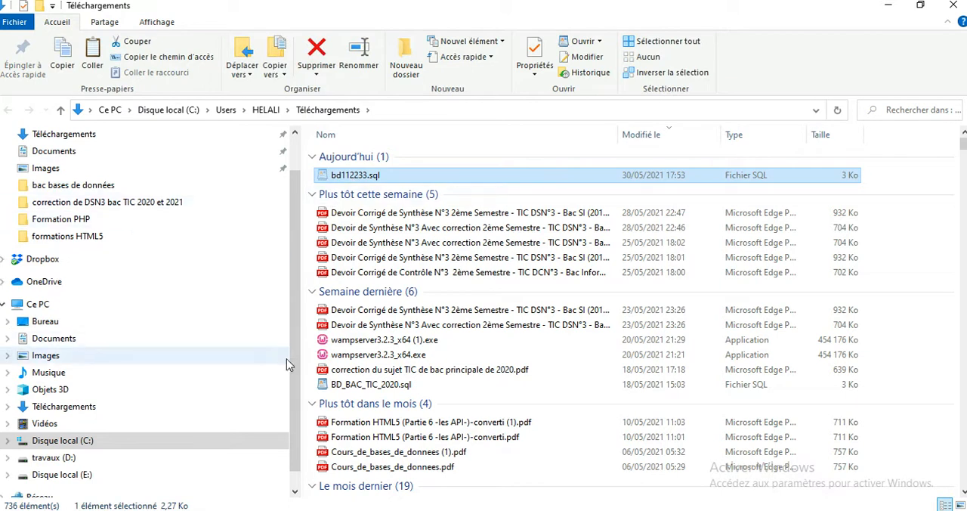
scroll(295, 431, down, 1)
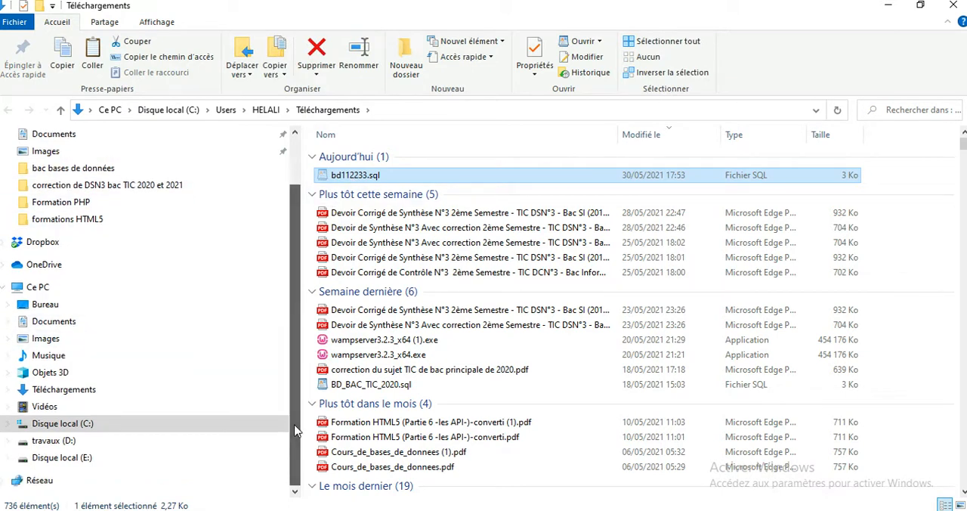
click(71, 445)
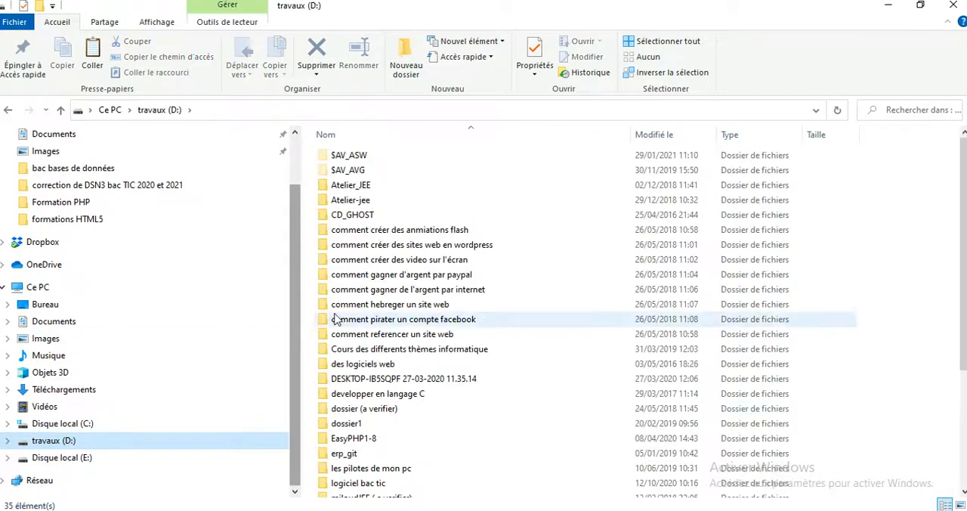
double_click(366, 438)
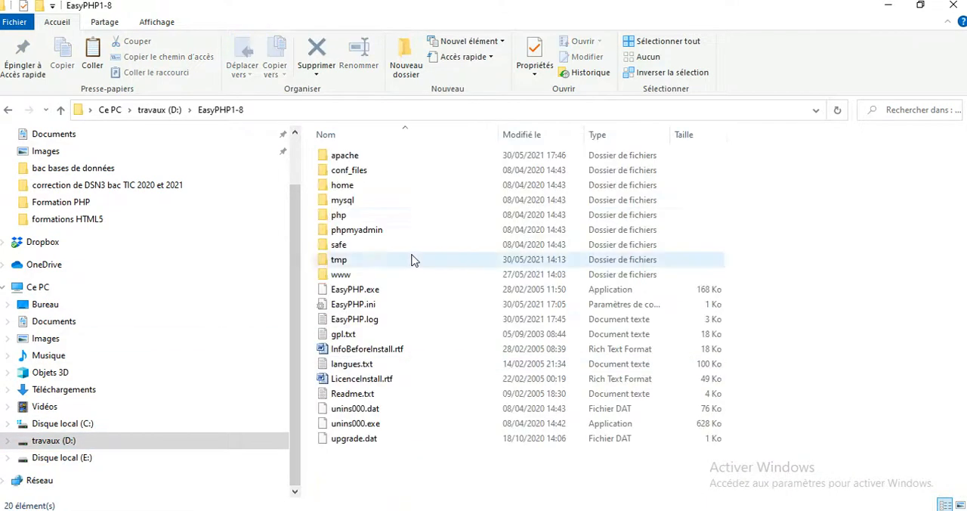
double_click(381, 276)
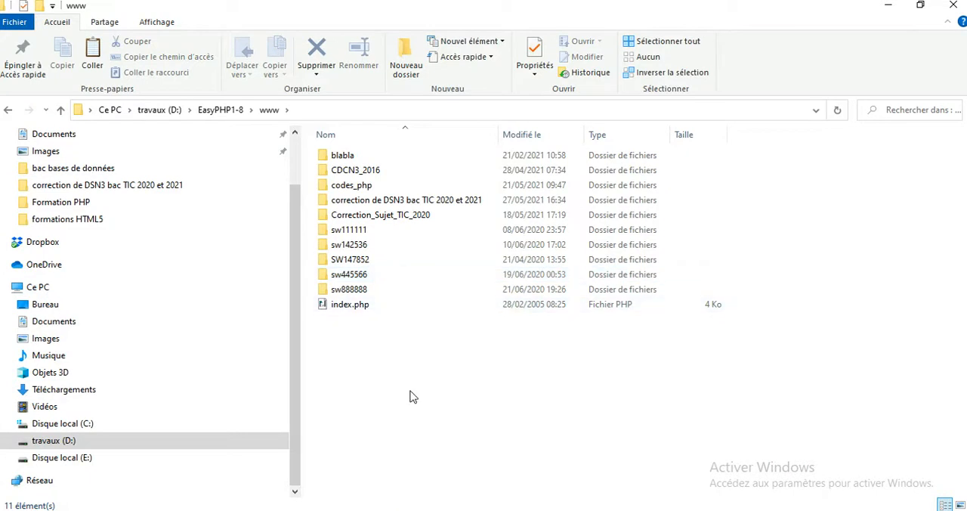
Step: Create a folder named sw112233 in www and paste the exported bd112233.sql into it
click(413, 62)
text(sw112233)
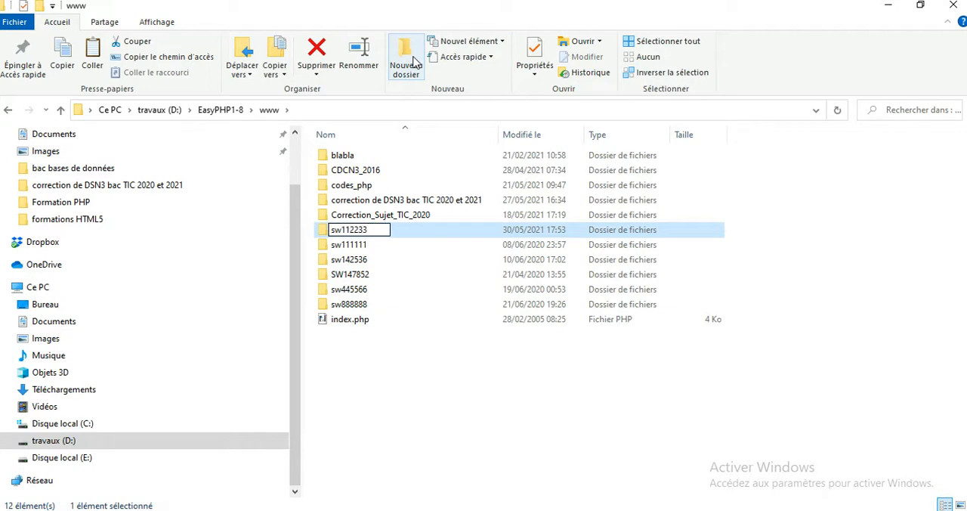
key(Return)
key(Return)
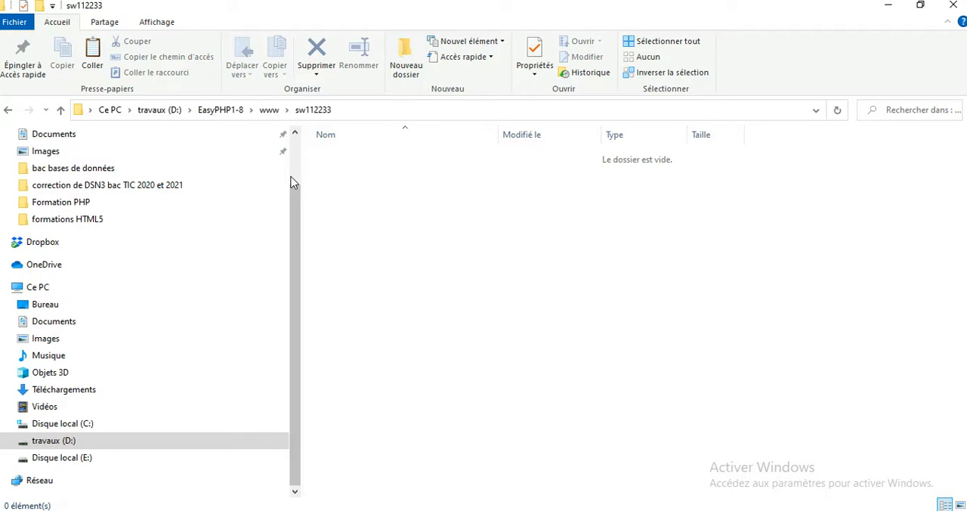
key(ctrl+v)
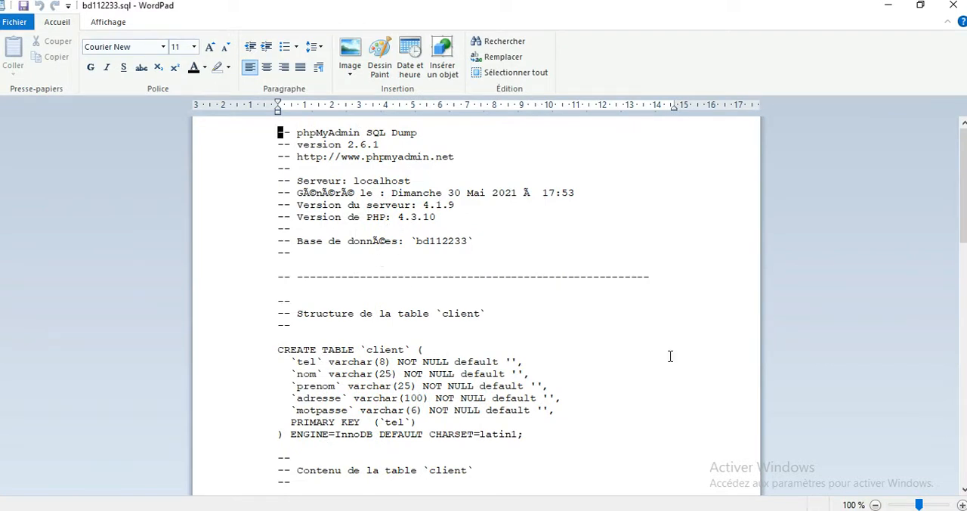
Step: Examine the bd112233.sql dump, from the table structures down to the foreign key constraints of the commande table
drag(964, 241, 965, 316)
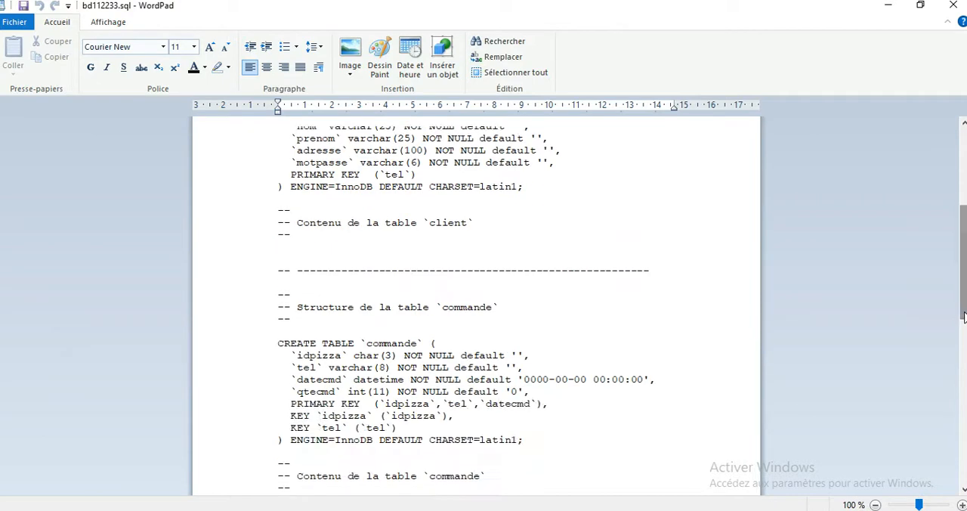
scroll(965, 316, down, 7)
scroll(964, 316, down, 2)
scroll(960, 337, down, 5)
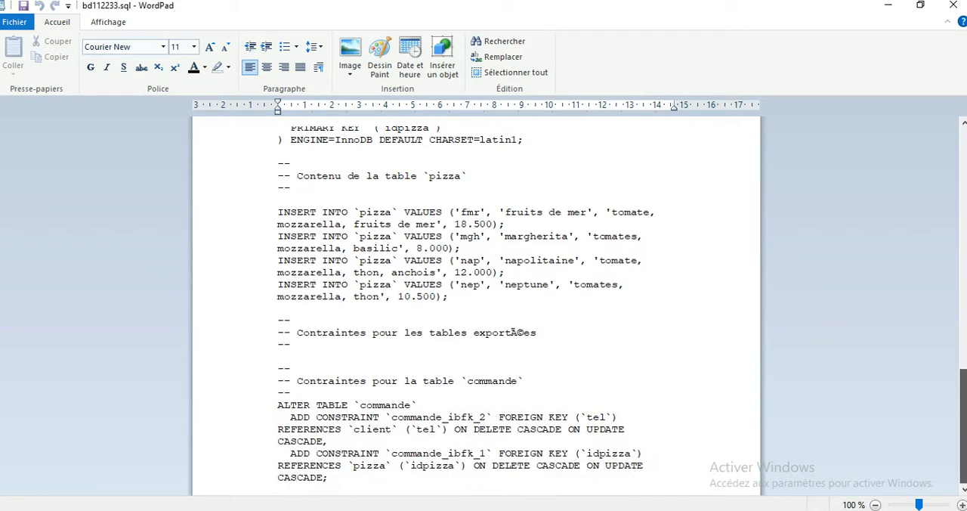
double_click(520, 417)
double_click(527, 454)
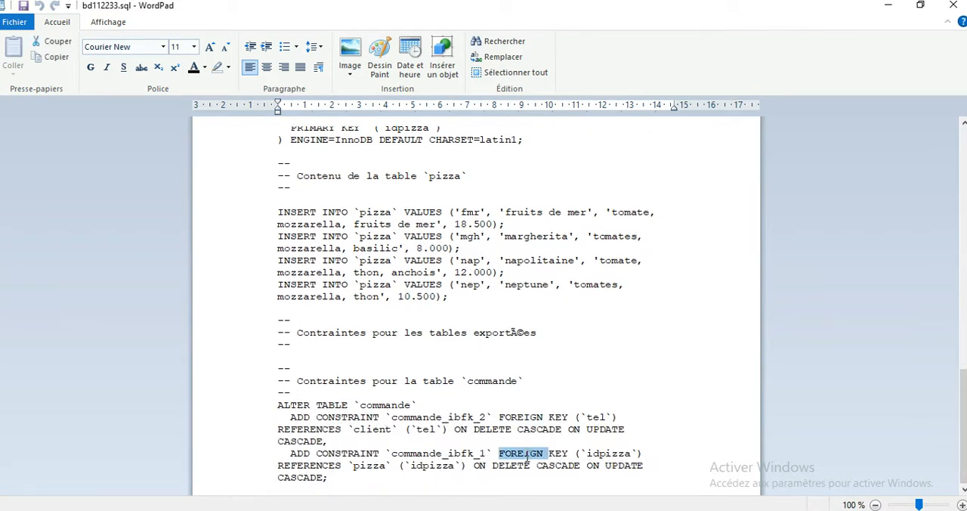
click(951, 6)
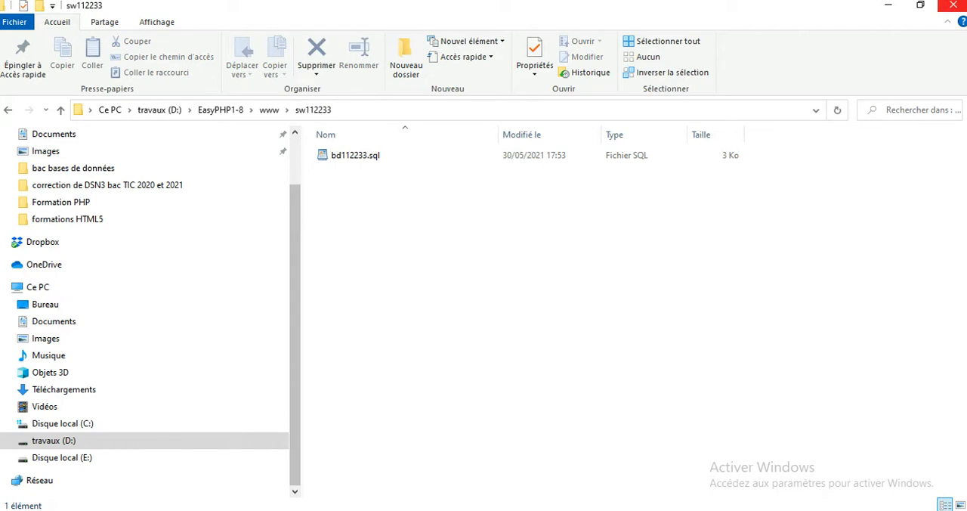
Step: Close the sw112233 folder window and minimize the phpMyAdmin and exam PDF windows to reach the desktop
click(954, 7)
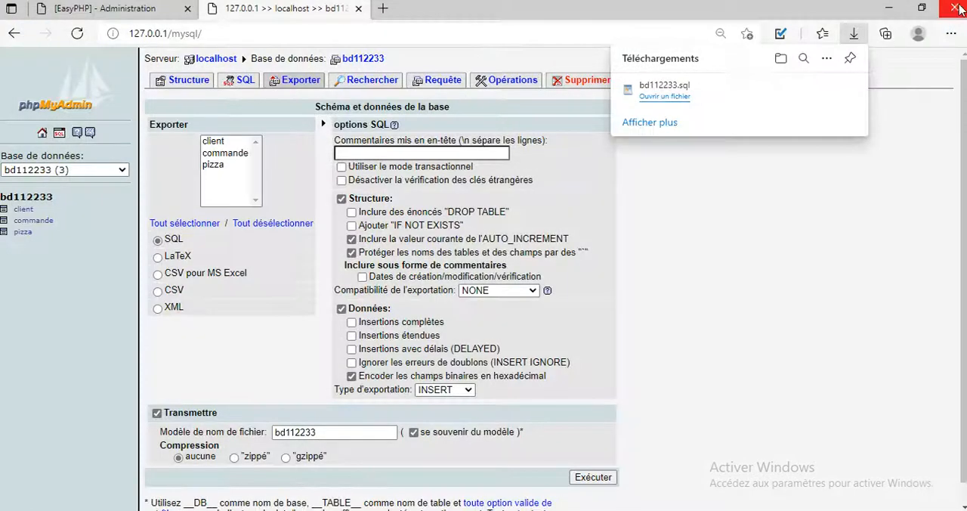
click(889, 11)
double_click(889, 17)
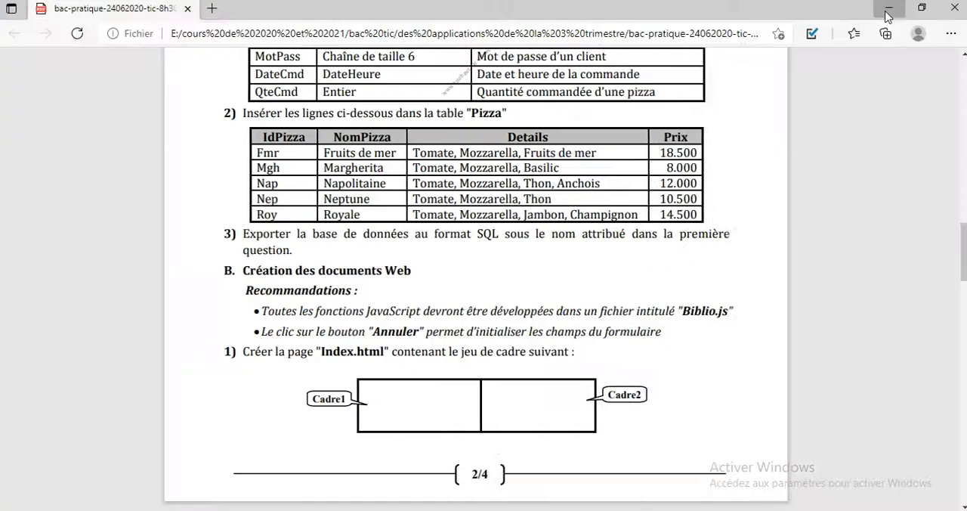
click(886, 11)
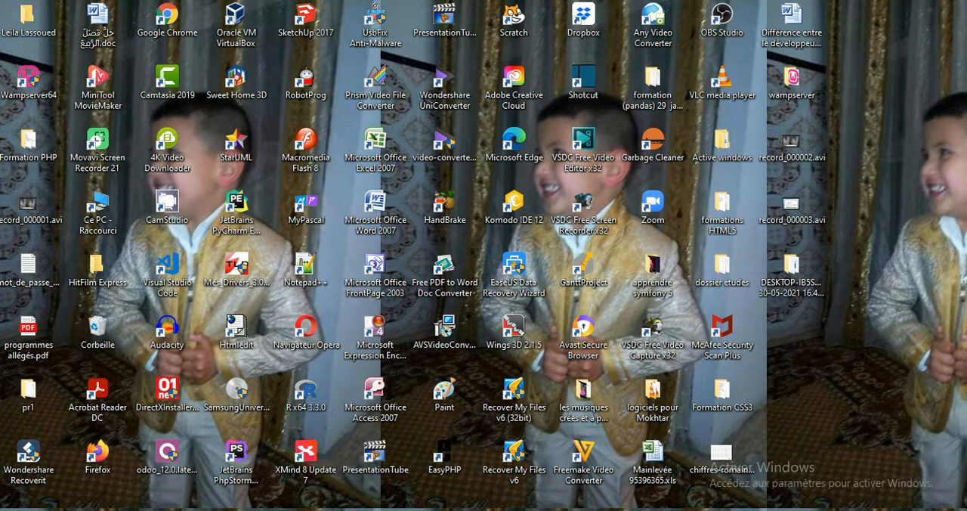
Step: Create a desktop shortcut to the D:\EasyPHP1-8\www folder and use it to open the sw112233 folder
key(super+e)
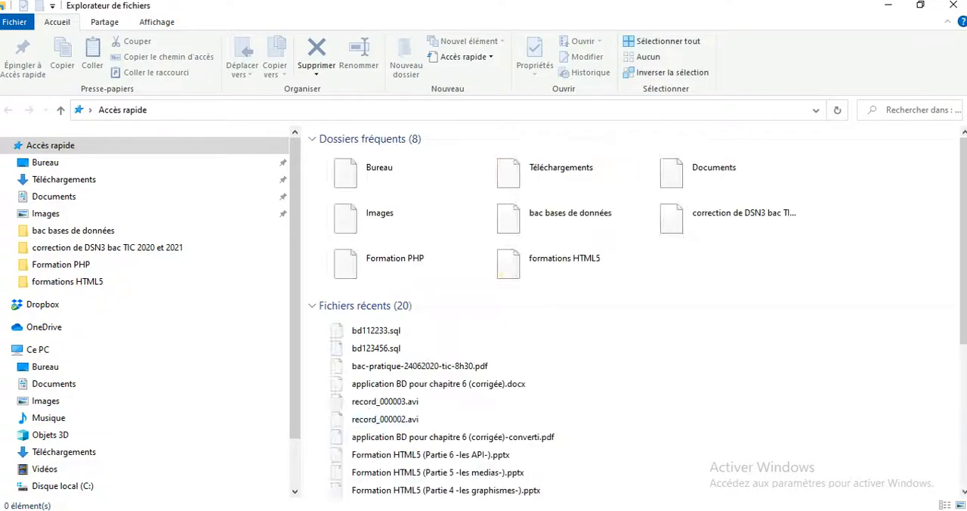
drag(299, 416, 302, 480)
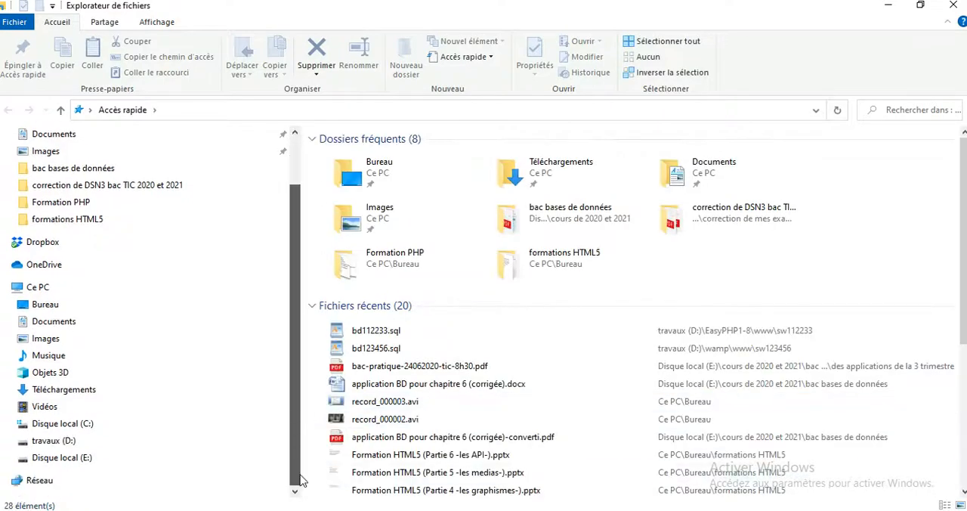
click(65, 446)
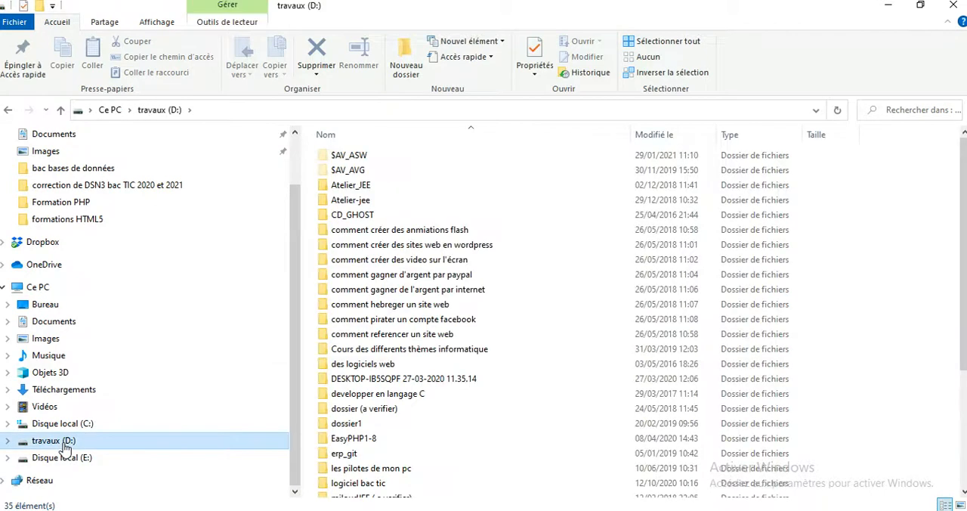
double_click(362, 442)
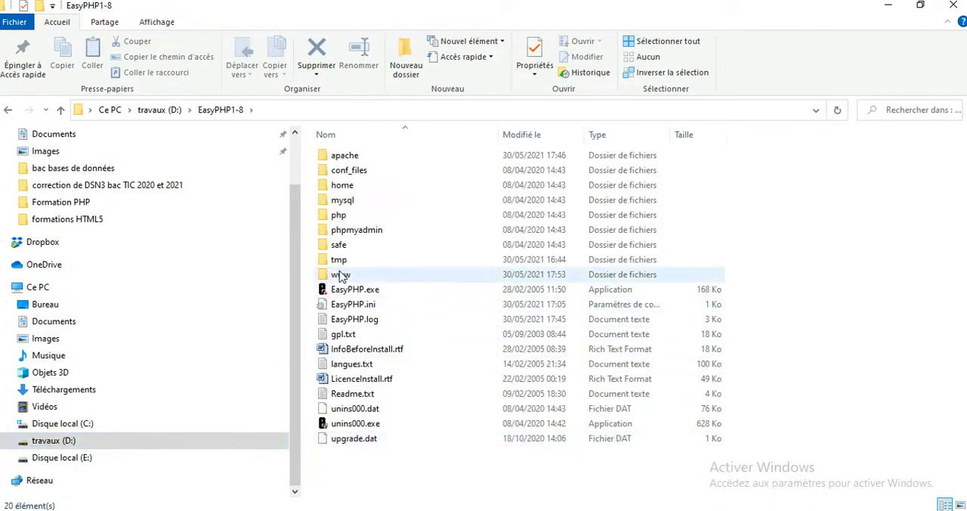
right_click(340, 276)
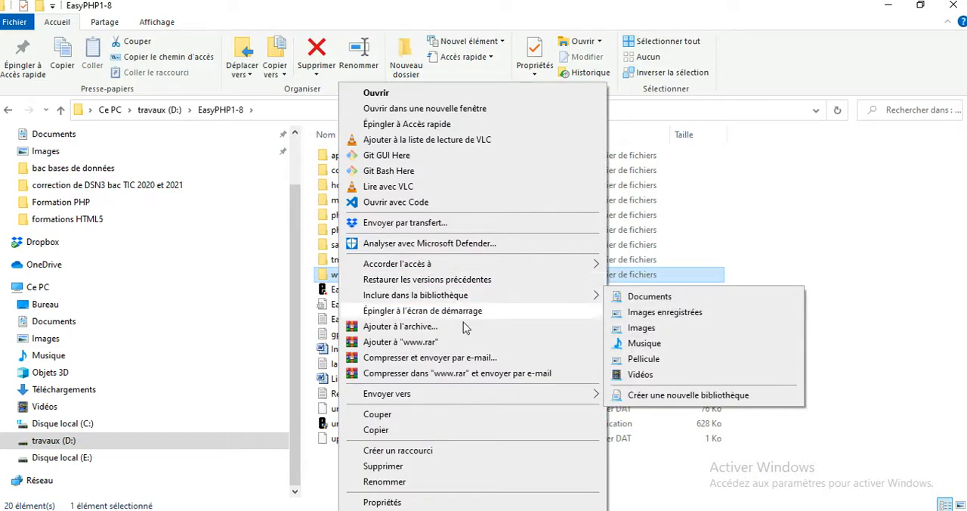
mouse_move(474, 400)
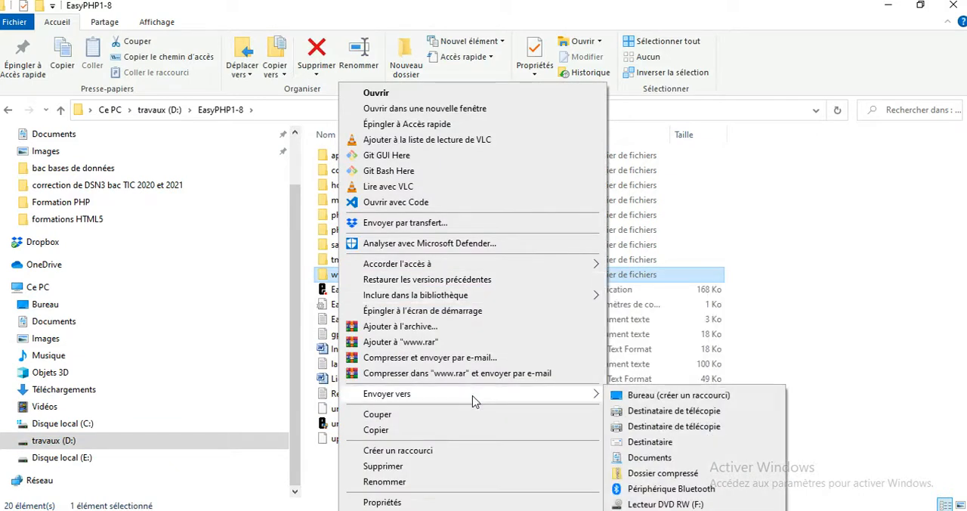
click(633, 396)
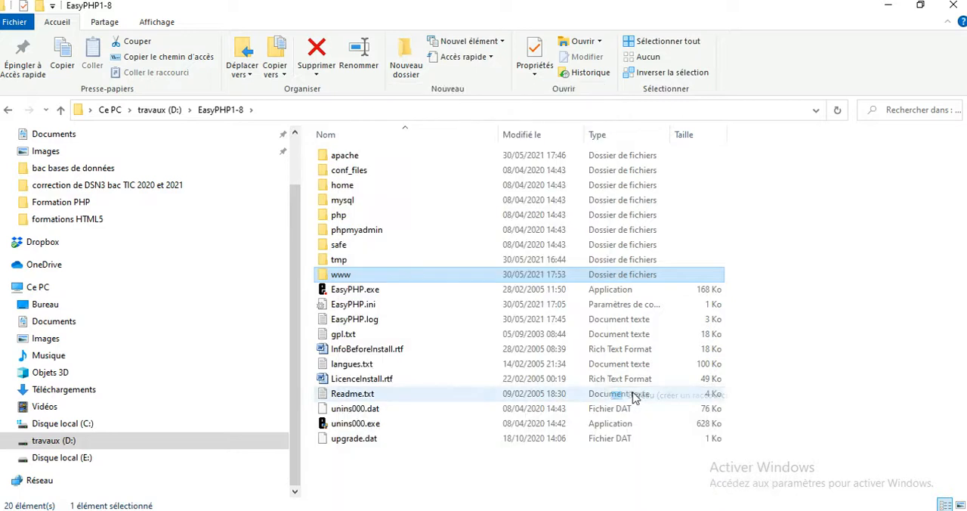
click(889, 6)
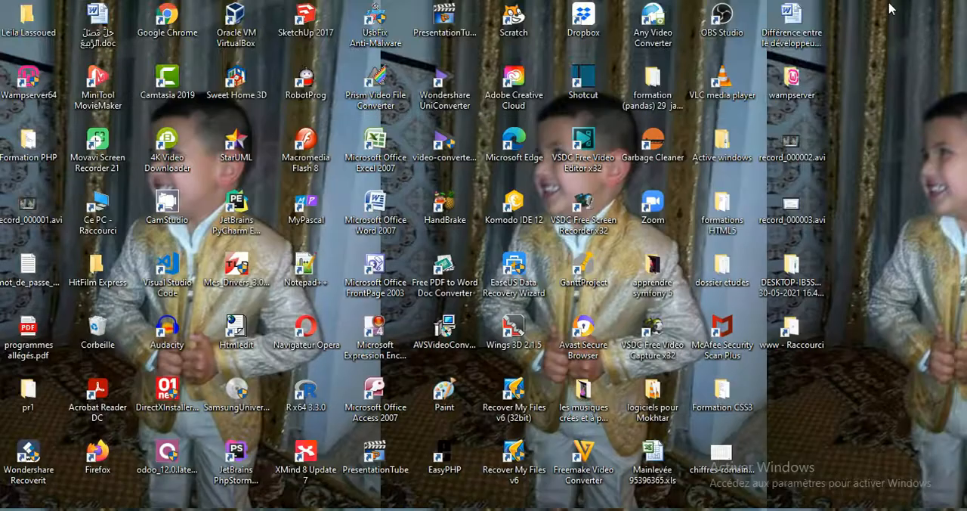
double_click(815, 342)
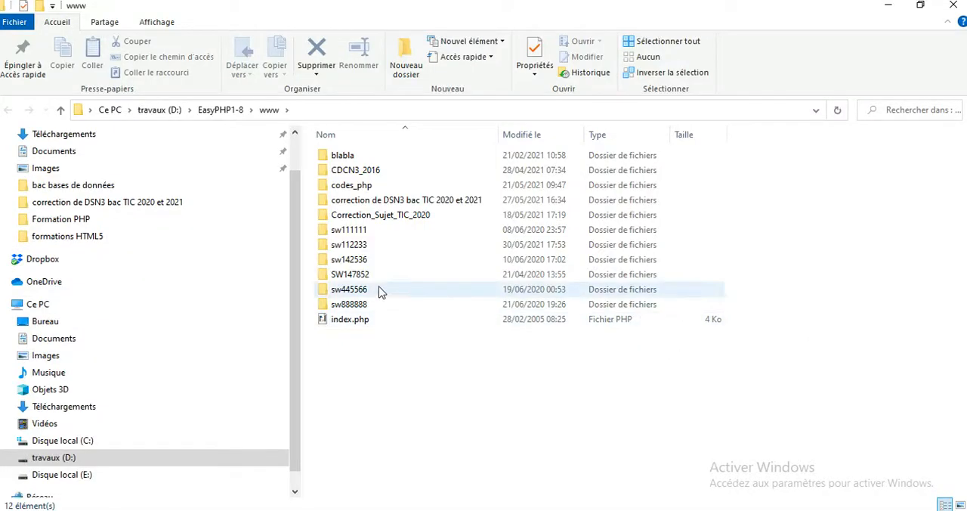
double_click(354, 250)
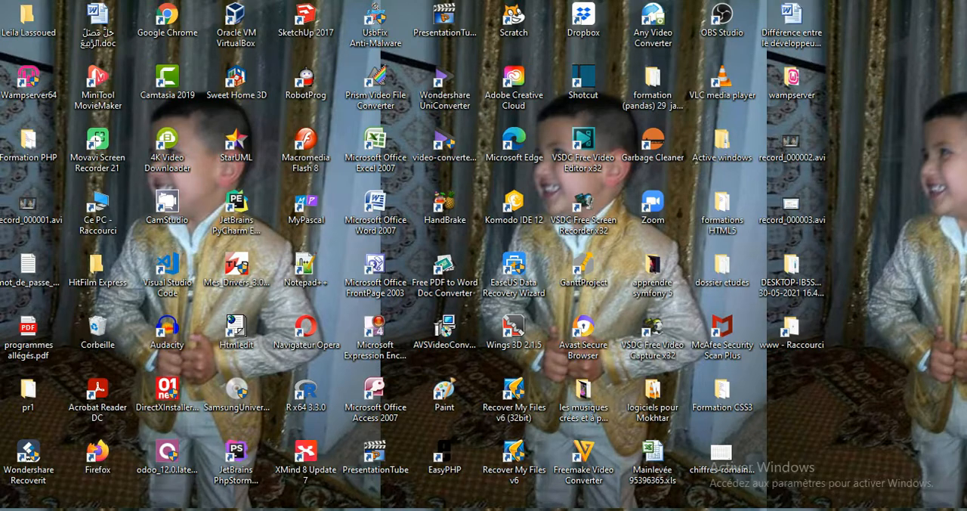
Step: Bring the File Explorer window back and open the wamp folder on the travaux (D:) drive
click(157, 510)
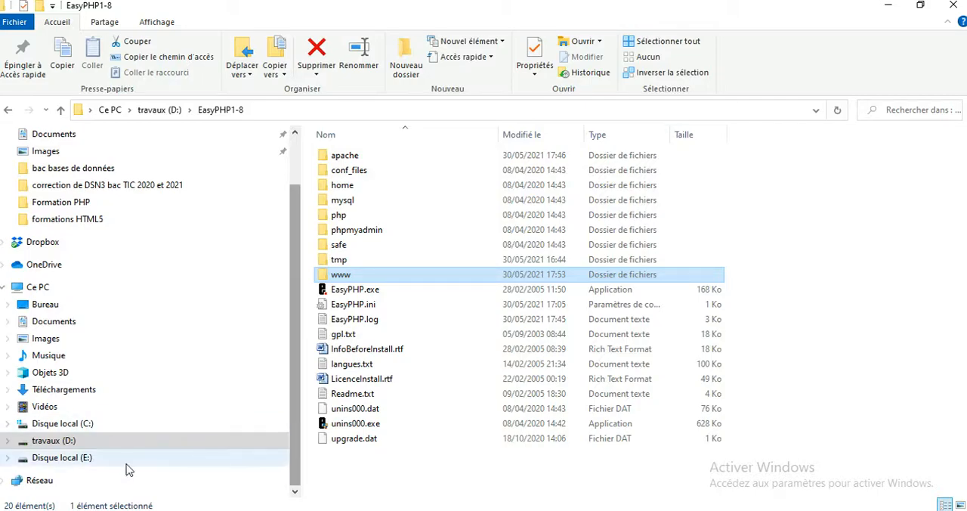
click(85, 440)
click(350, 469)
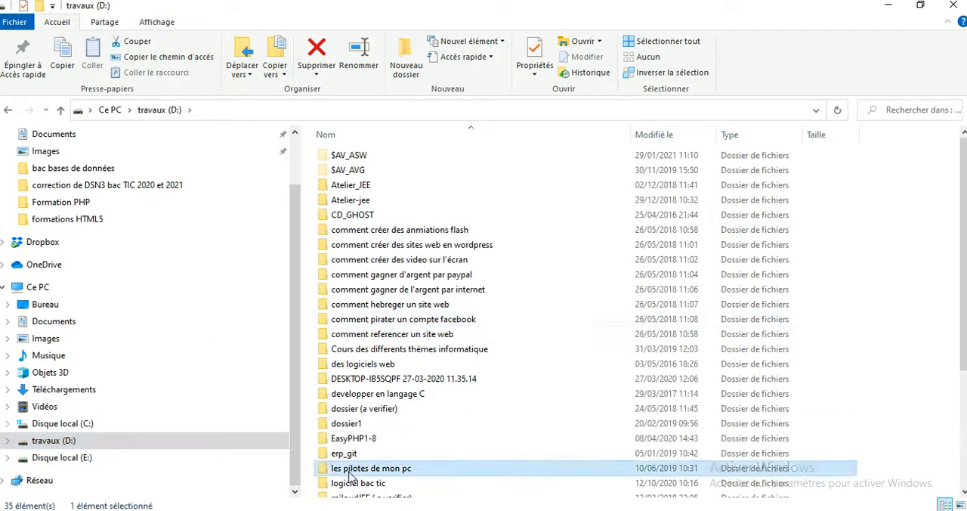
key(Down)
key(Down)
key(Down)
key(Down)
key(Down)
key(Down)
key(Down)
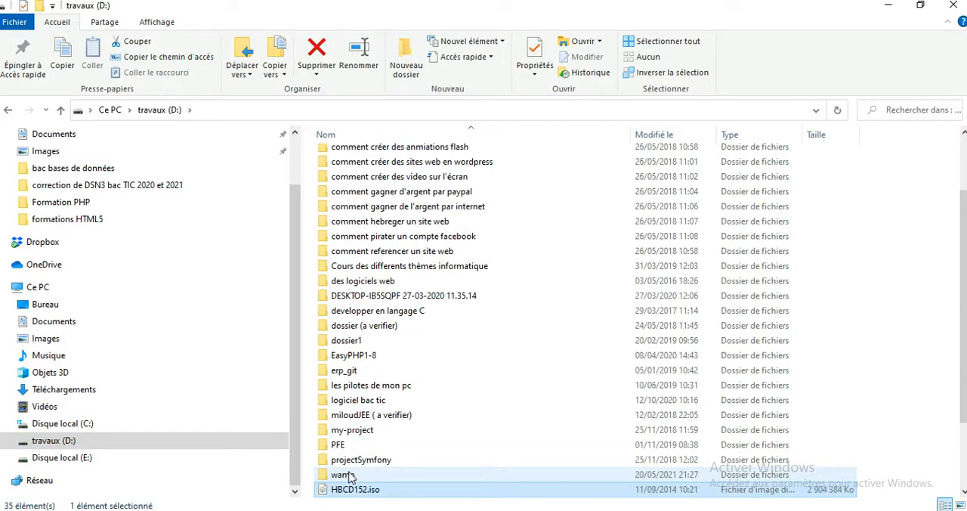
click(350, 475)
double_click(350, 475)
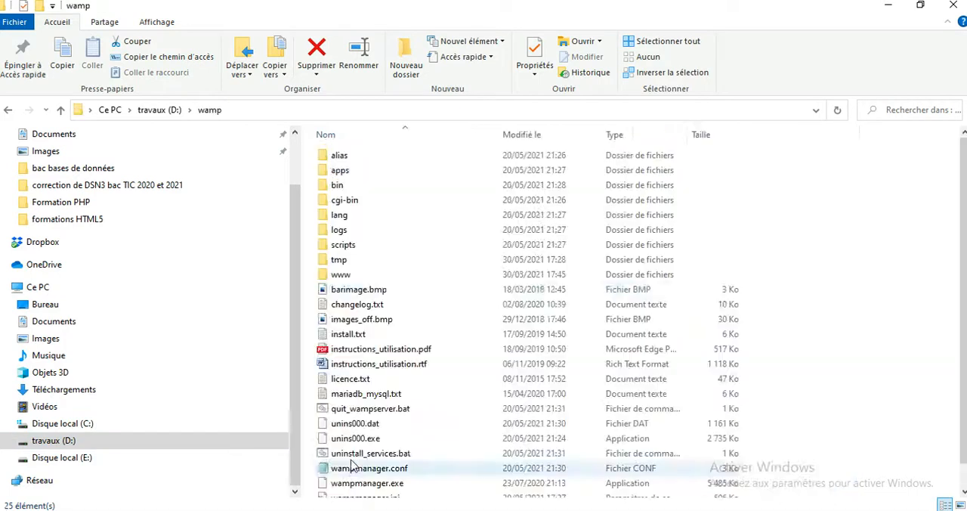
Step: Create a desktop shortcut to the D:\wamp\www folder and minimize the folder window
right_click(348, 278)
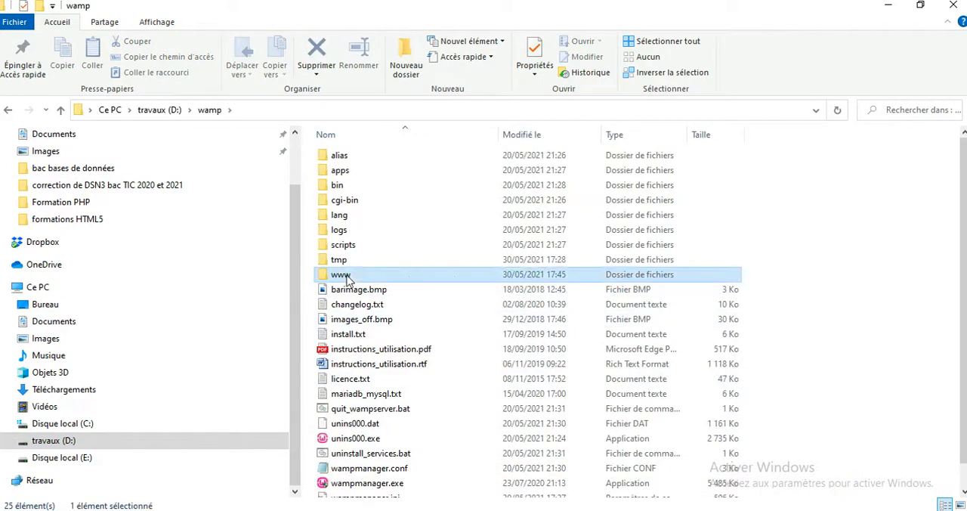
mouse_move(412, 394)
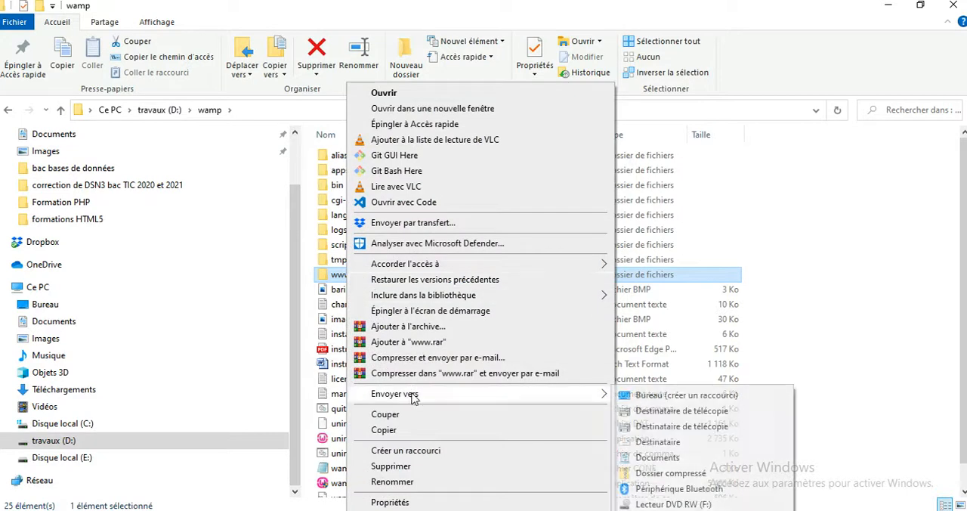
click(664, 396)
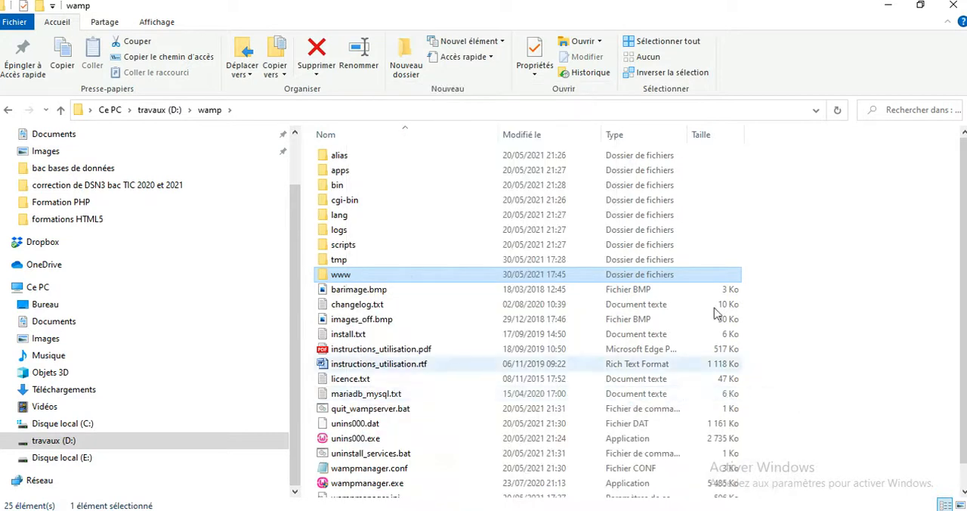
click(887, 6)
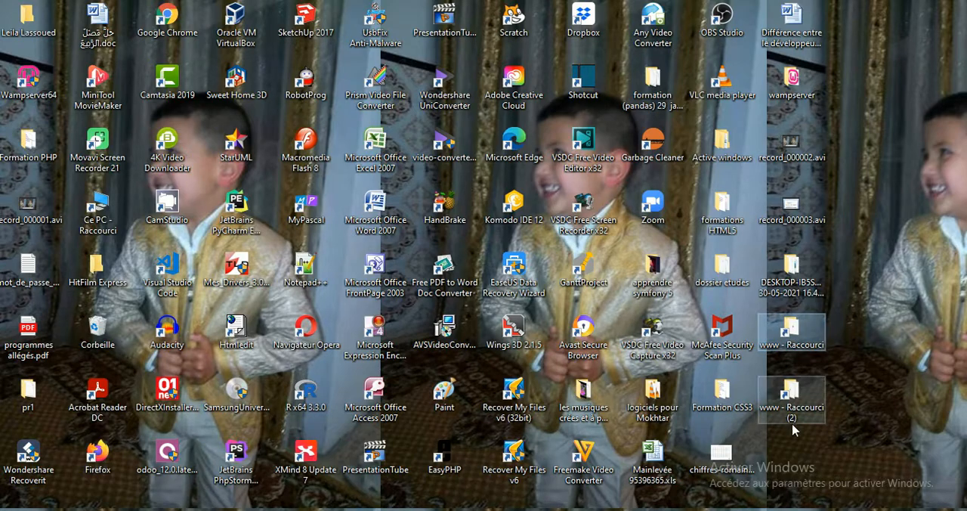
Step: Open bd123456.sql from sw123456 through the new Wamp www shortcut, examine the dump down to the commande constraints, and close the windows
double_click(791, 398)
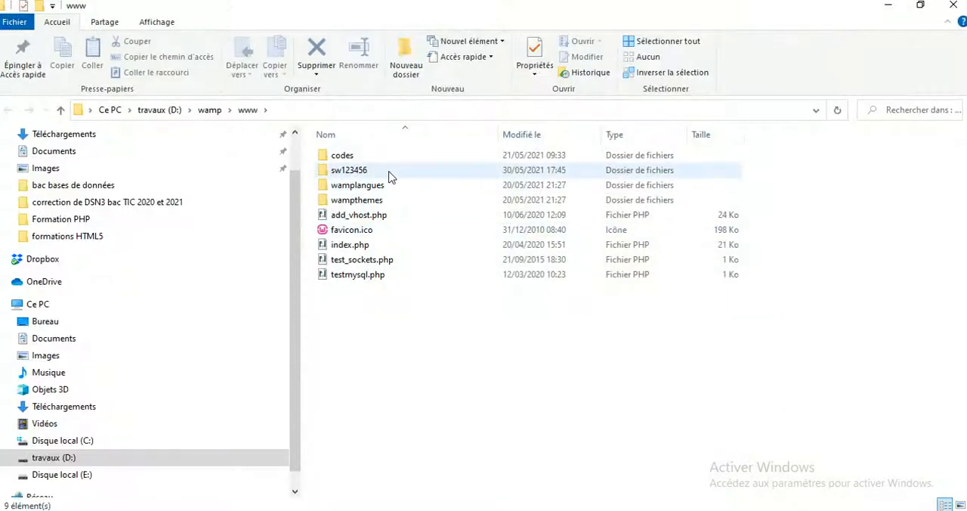
double_click(389, 176)
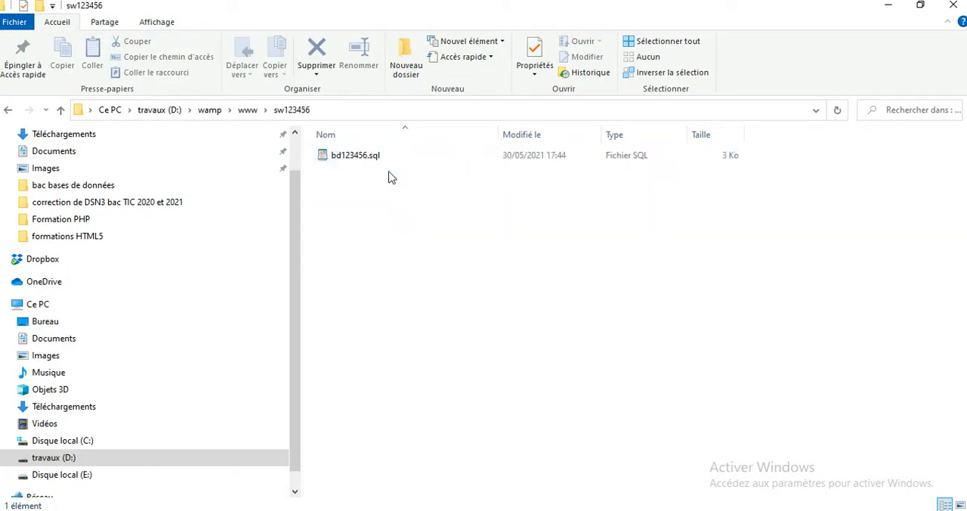
click(368, 162)
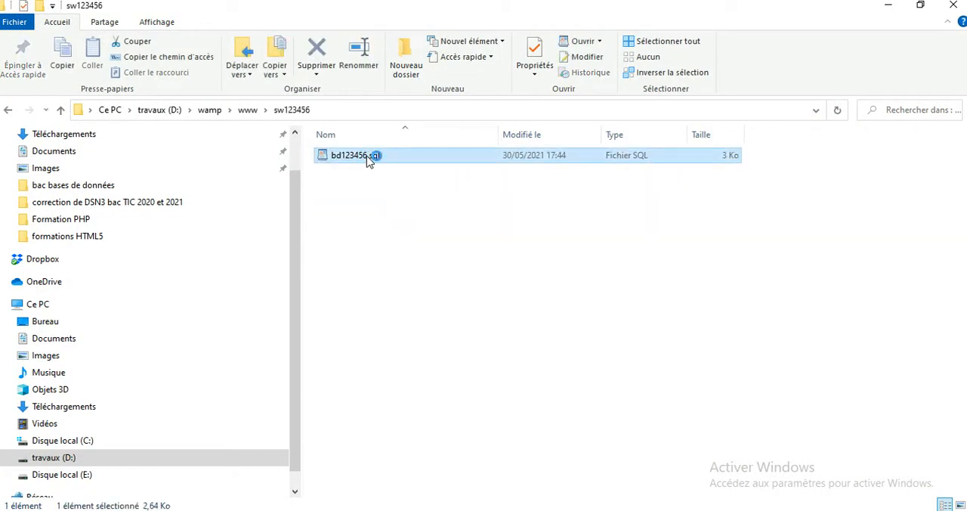
double_click(368, 162)
scroll(365, 157, down, 10)
key(Page_Down)
key(Page_Down)
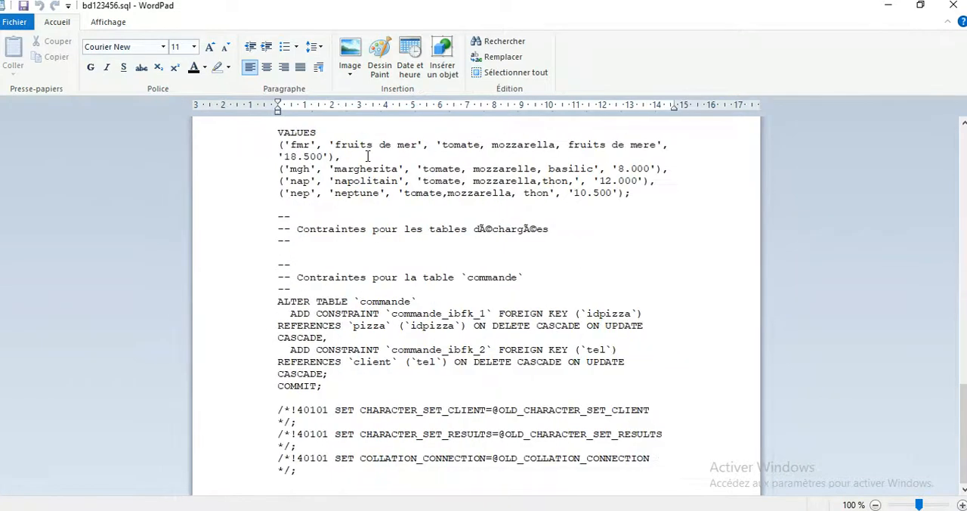
click(954, 8)
click(953, 7)
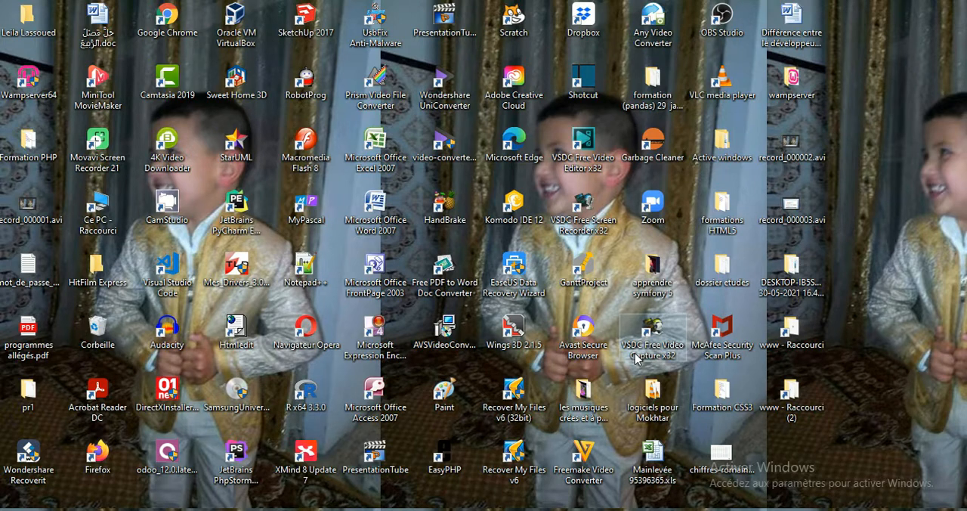
Step: Check the EasyPHP www folder and the sw123456 folder in Wamp's www through the desktop shortcuts, closing each window
double_click(799, 336)
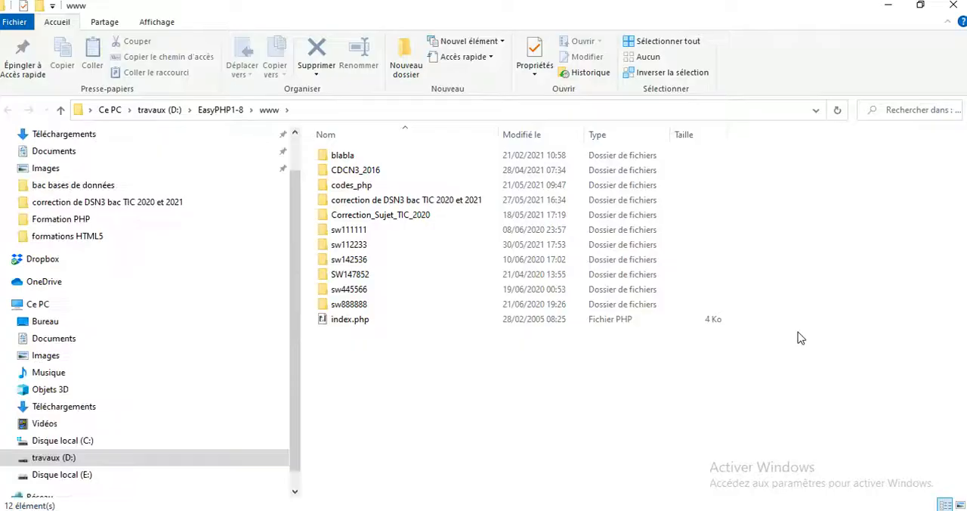
click(952, 6)
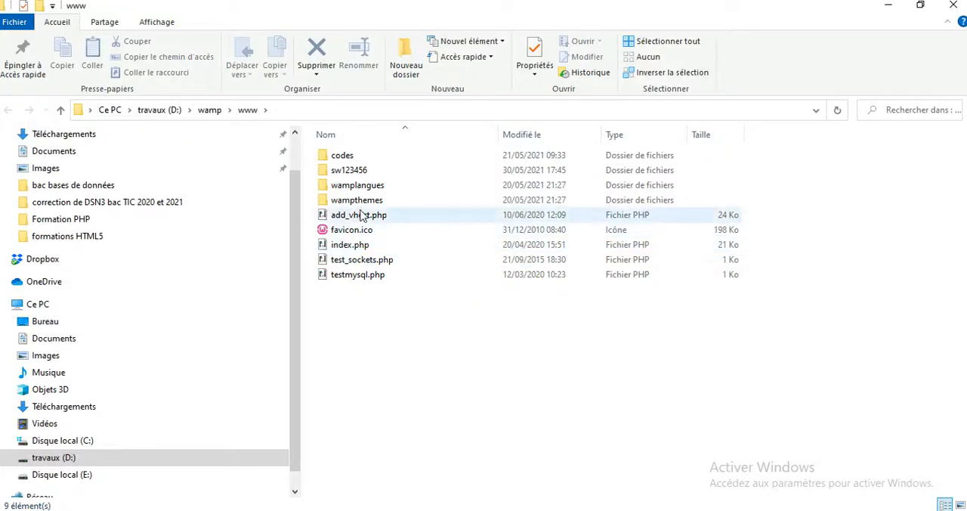
double_click(358, 169)
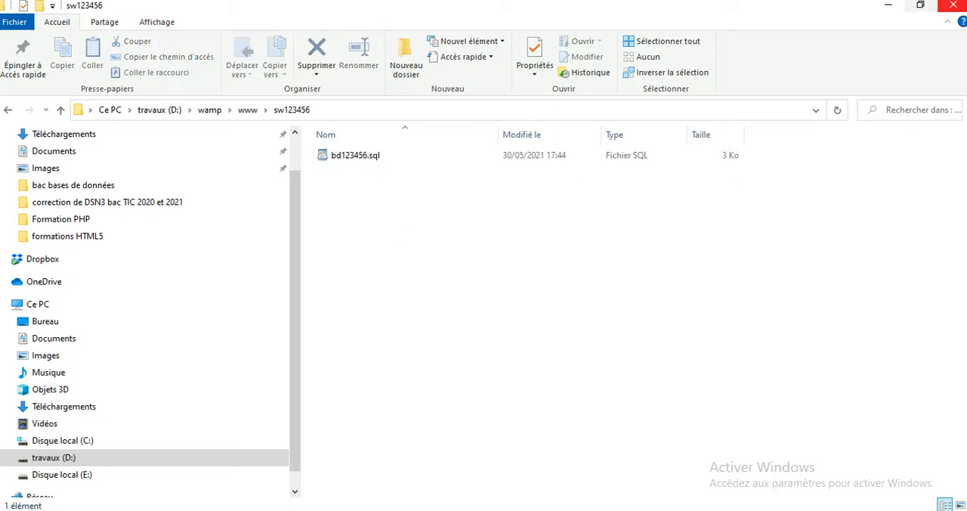
click(952, 15)
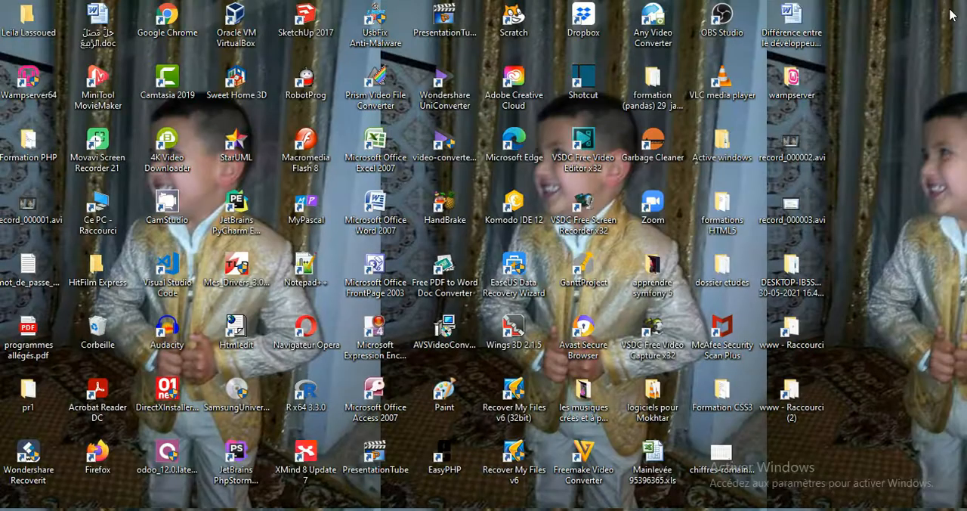